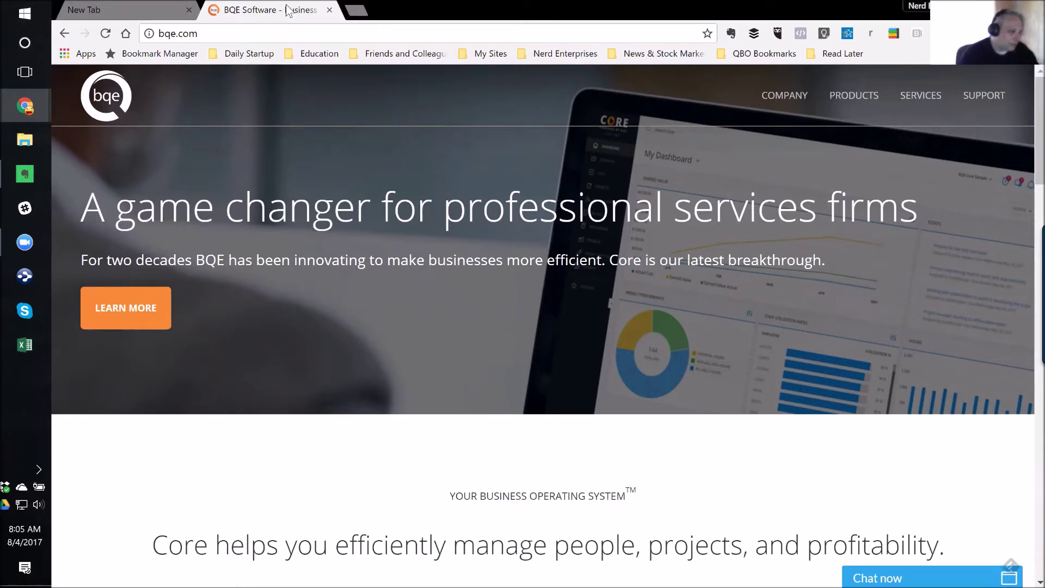
# - Open the Core product page on the BQE website
pyautogui.moveTo(808, 110)
pyautogui.moveTo(854, 101)
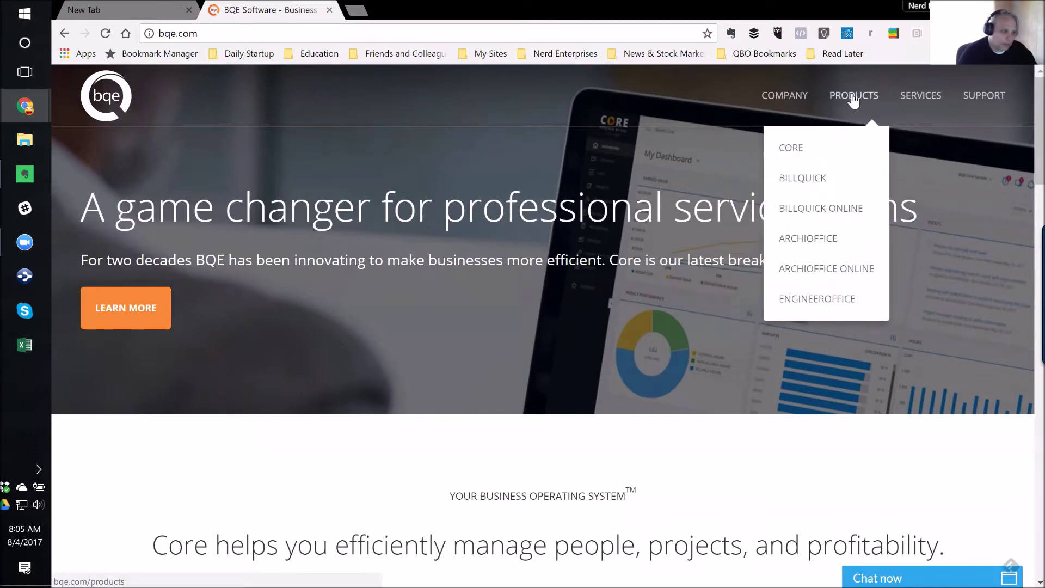
pyautogui.click(795, 150)
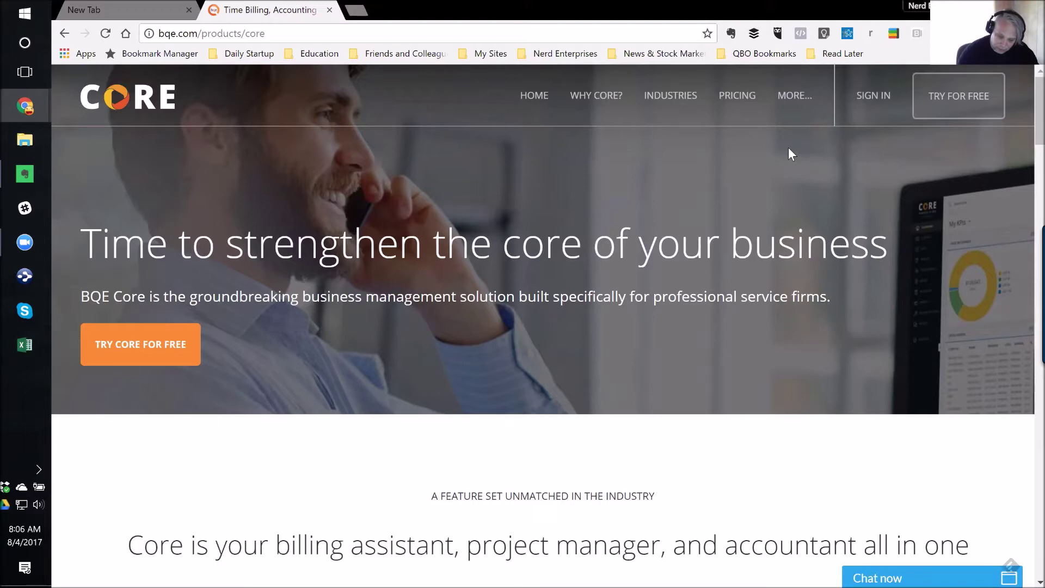
pyautogui.click(356, 9)
pyautogui.write('http:')
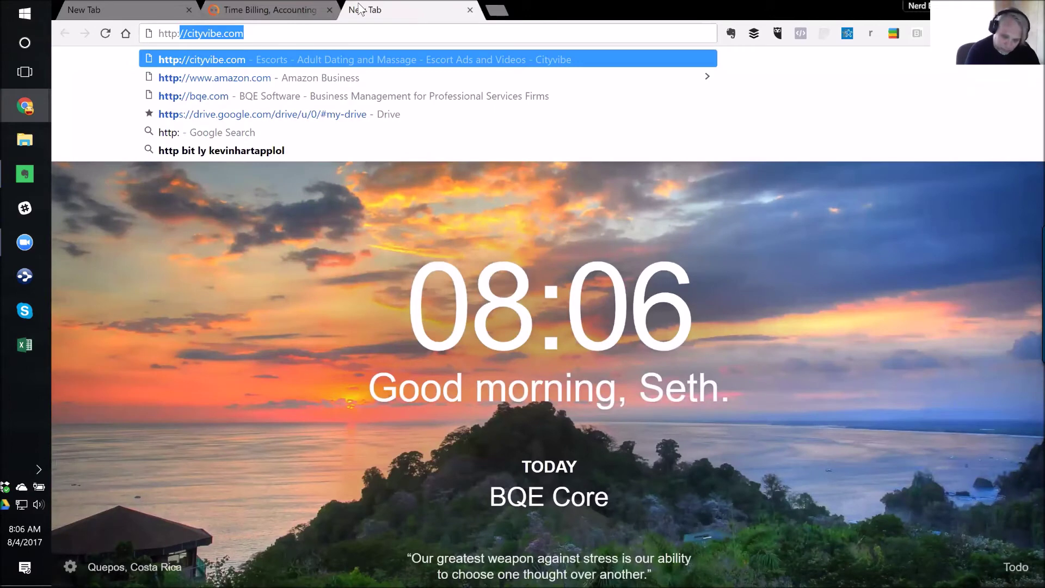
pyautogui.write('//192.168.1.79:8888')
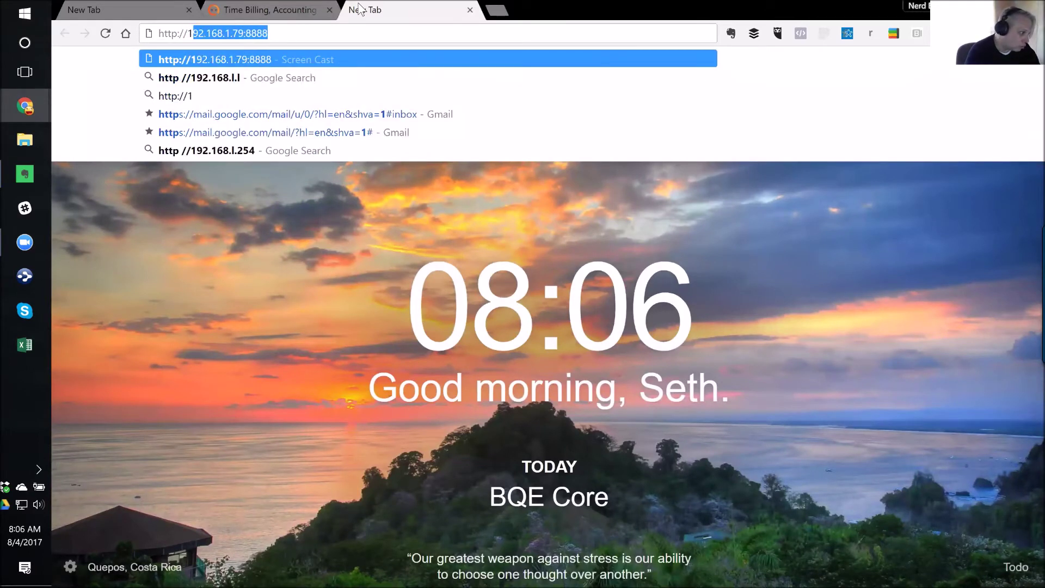
pyautogui.press('Return')
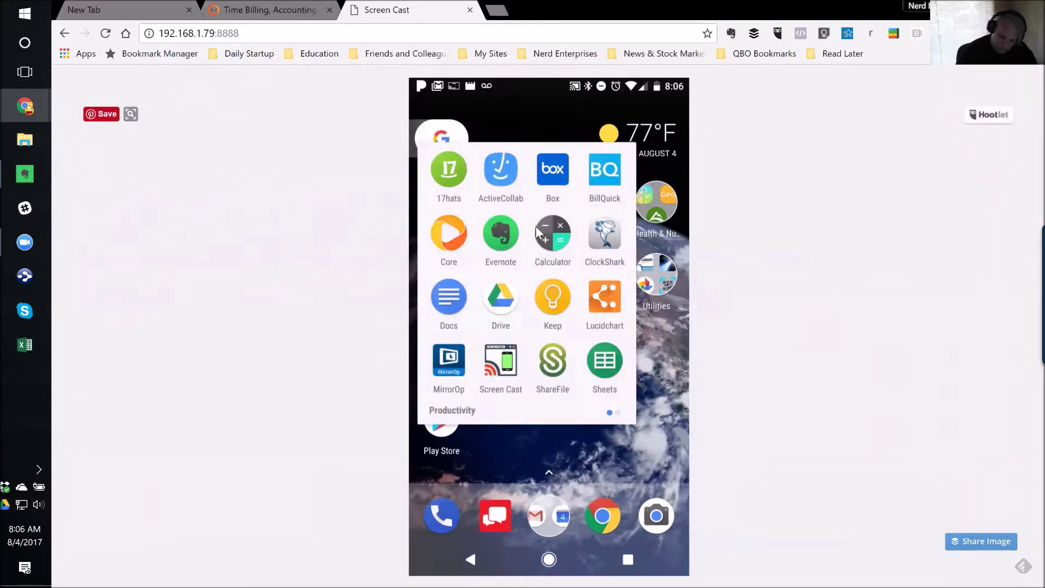
# - Return to the Core product page, open its sign-in page, and fill in the saved account e-mail and password
pyautogui.click(274, 11)
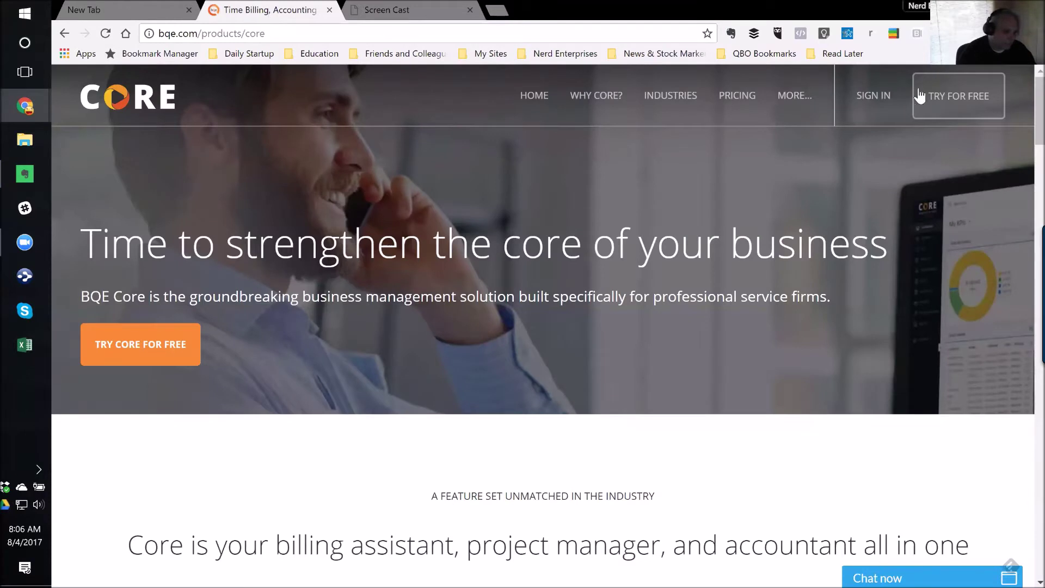
pyautogui.click(874, 97)
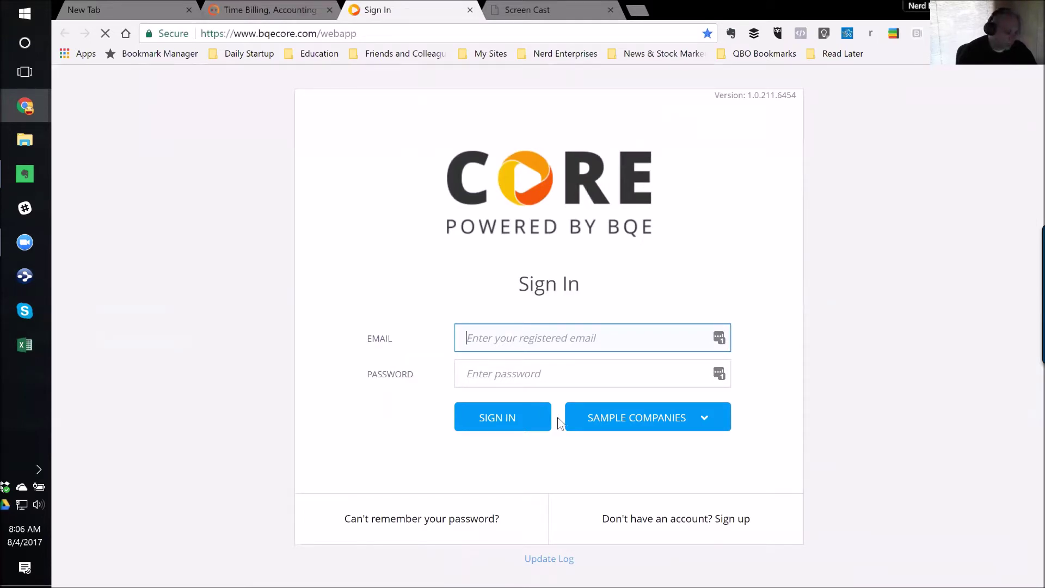
pyautogui.click(649, 418)
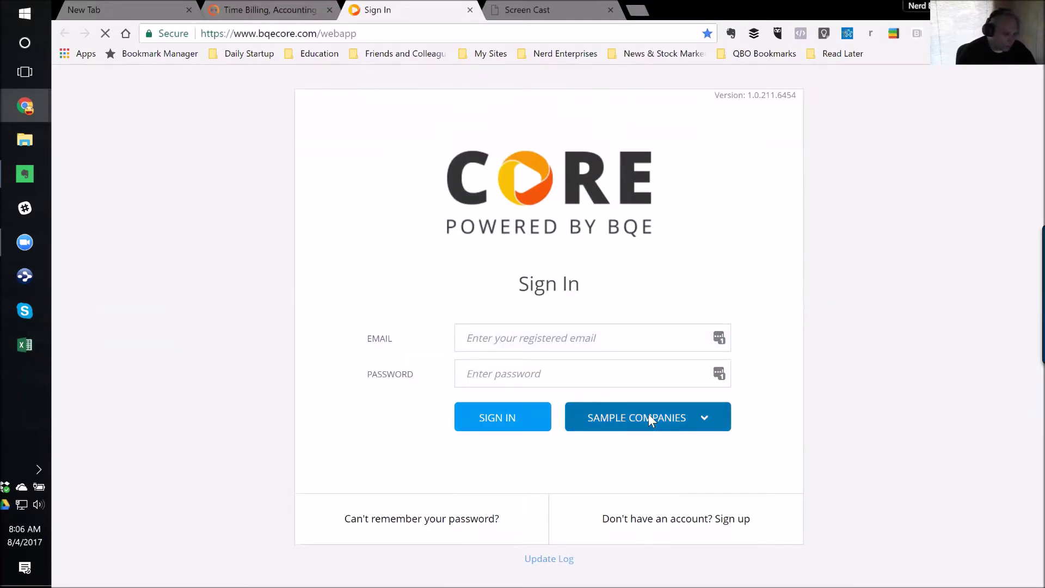
pyautogui.click(704, 419)
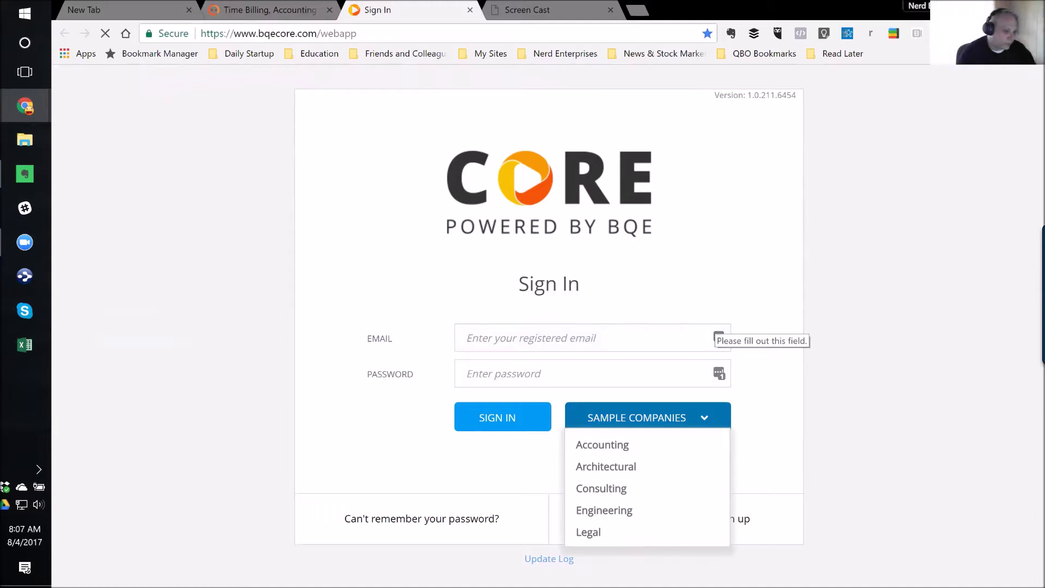
pyautogui.click(722, 340)
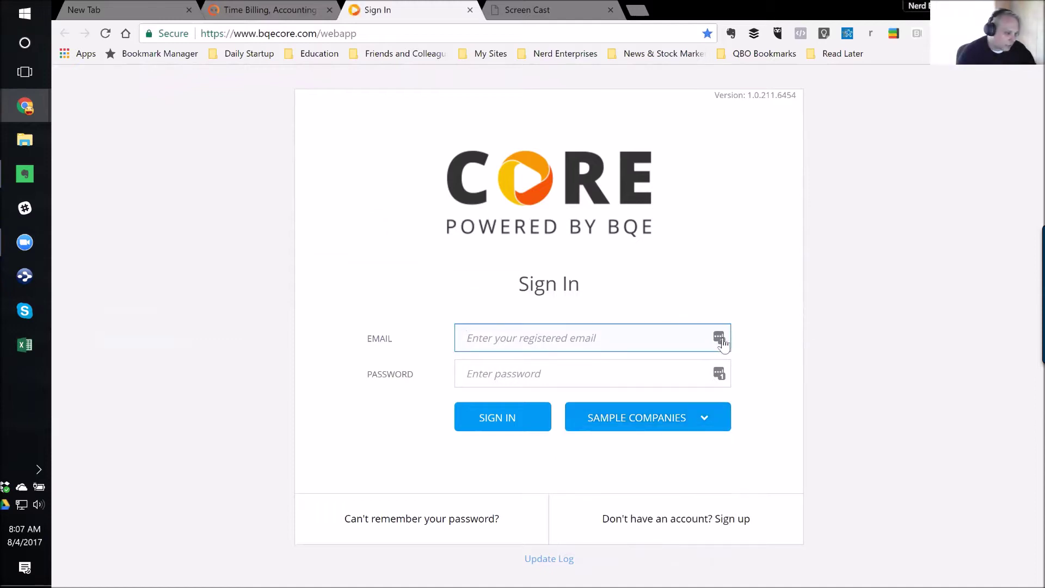
# - Open the Accounting sample company and dismiss the sample file notice
pyautogui.click(570, 424)
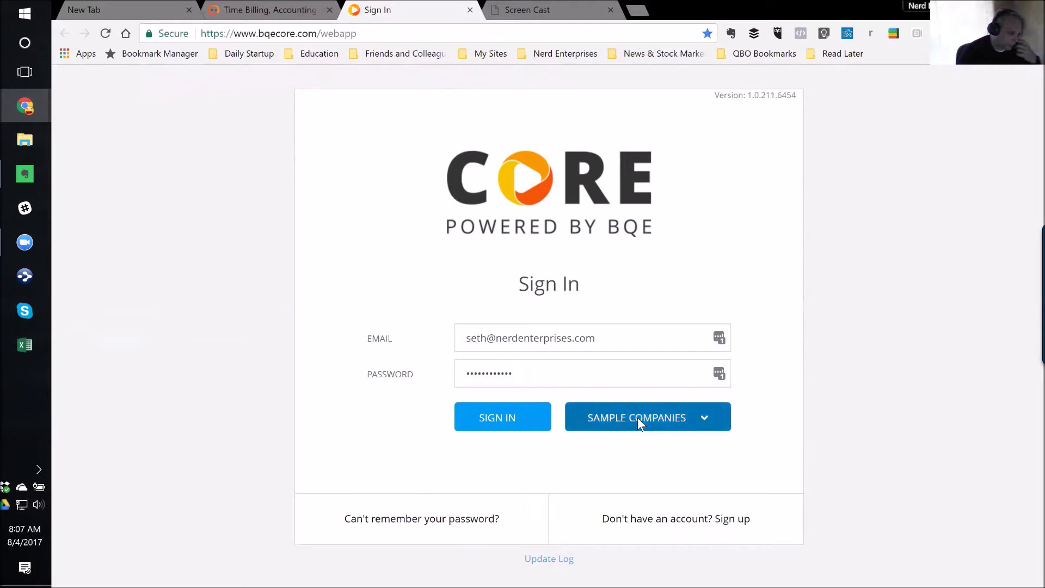
pyautogui.click(705, 424)
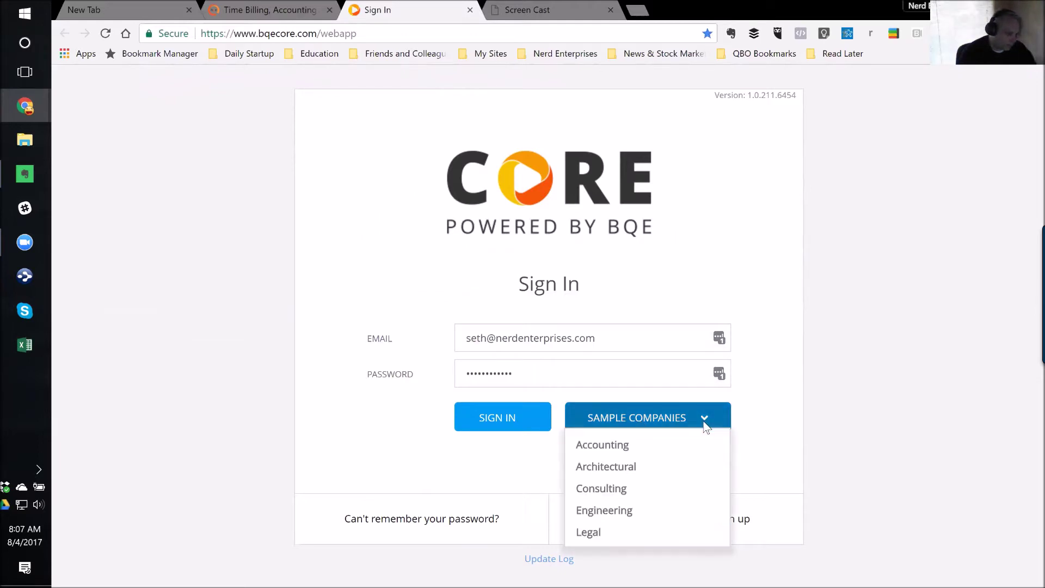
pyautogui.click(608, 452)
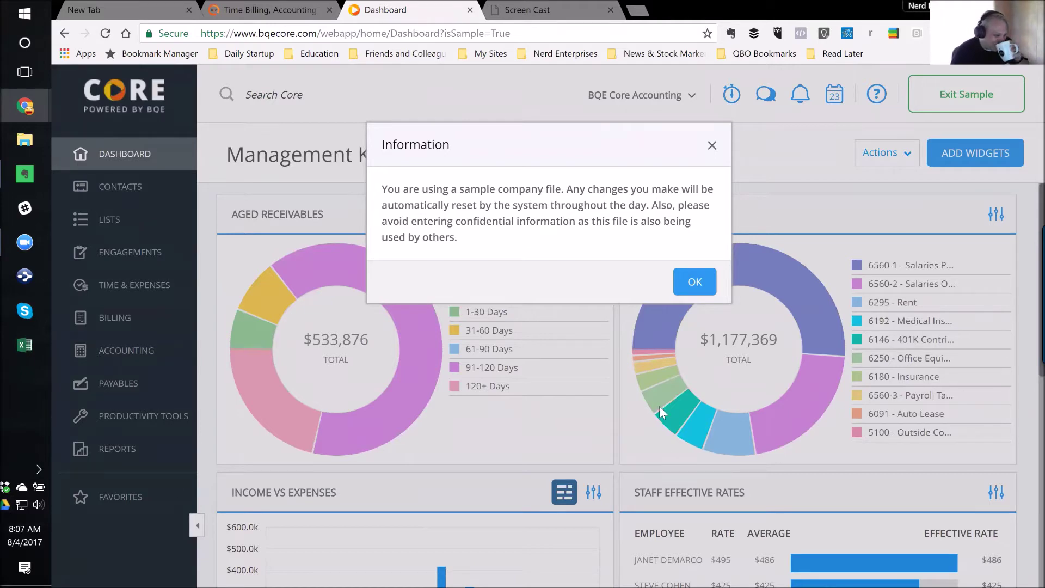
pyautogui.click(688, 285)
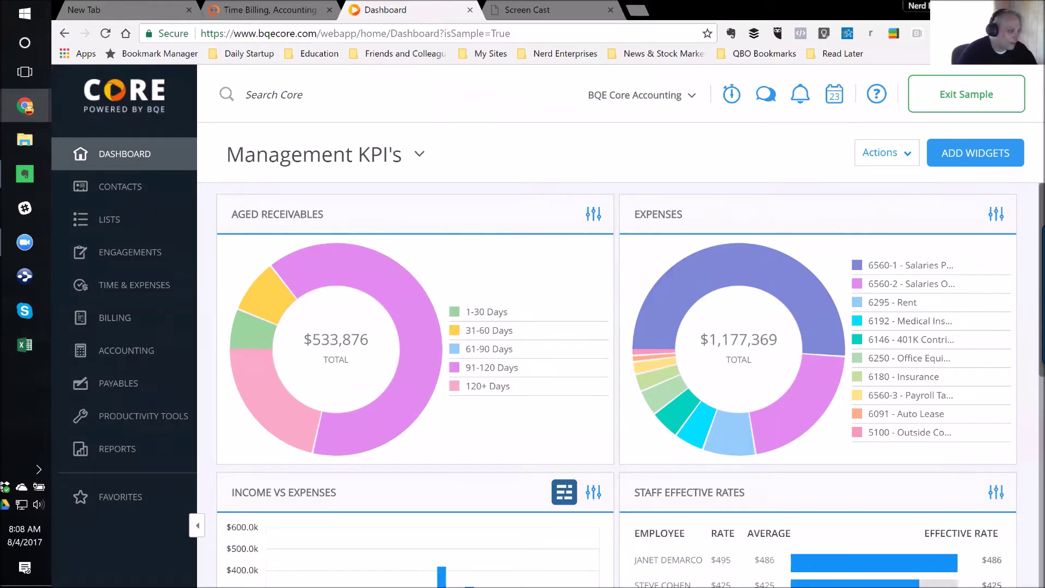
# - Collapse the navigation sidebar and look over all widgets on the Management KPI's dashboard
pyautogui.click(439, 33)
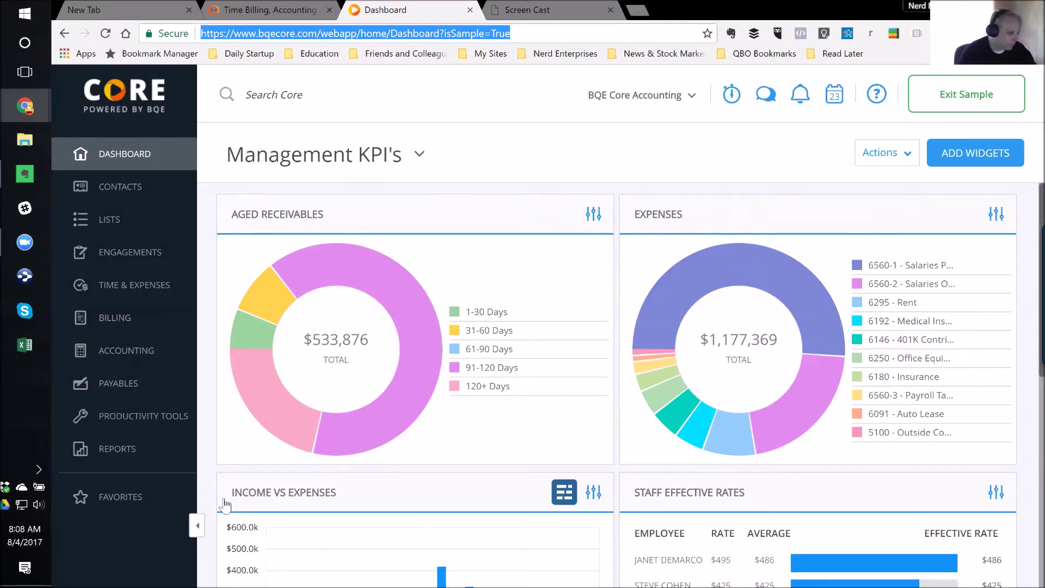
pyautogui.click(197, 525)
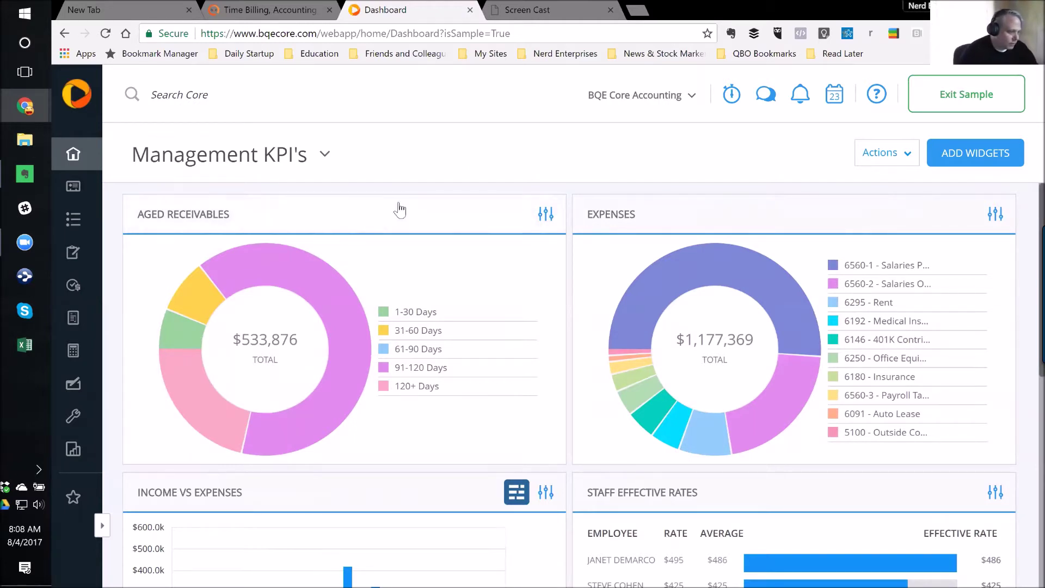
pyautogui.moveTo(775, 322)
pyautogui.scroll(-4, 762, 332)
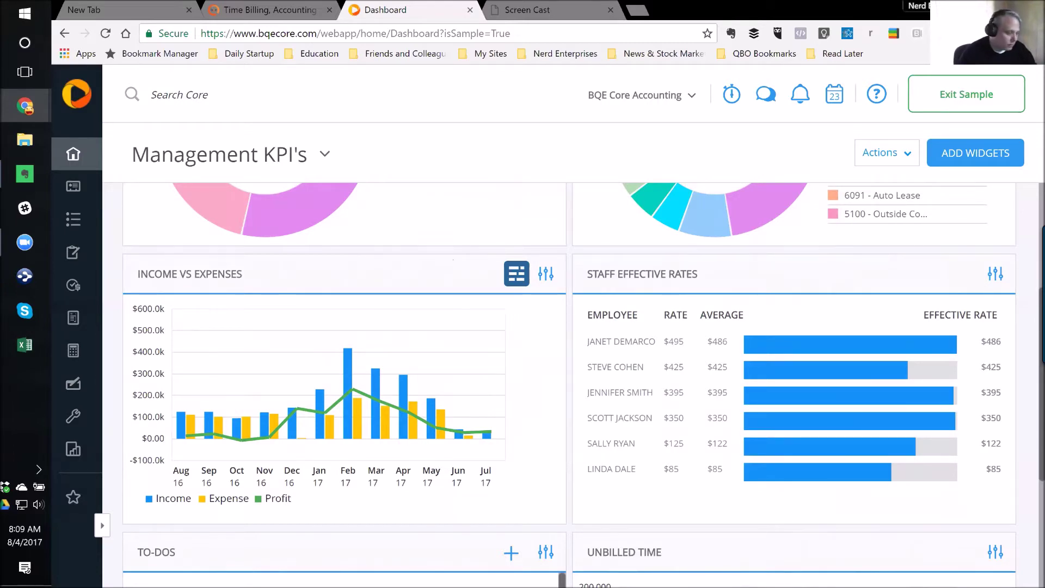
pyautogui.scroll(-4, 608, 384)
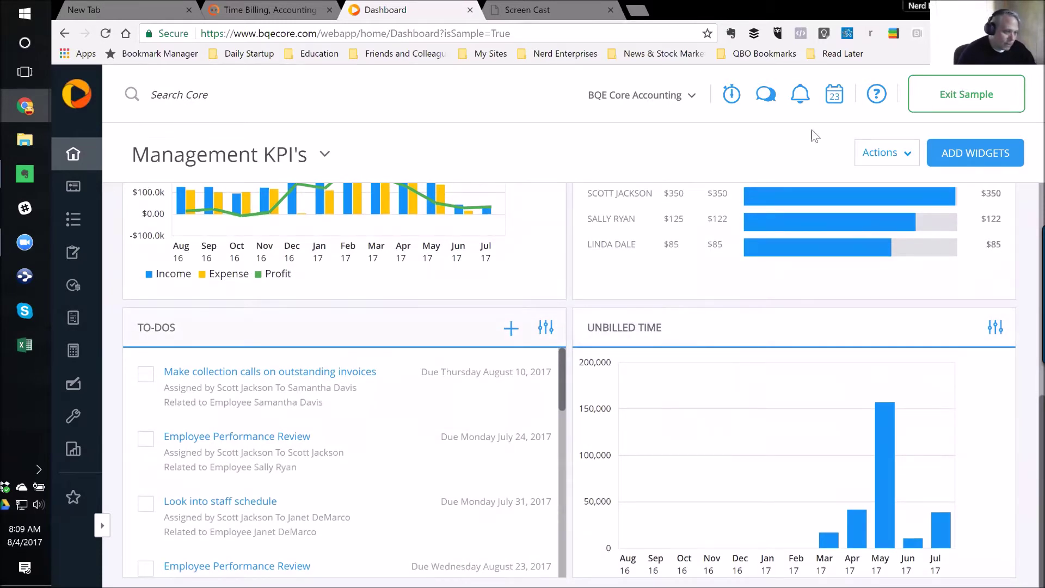
# - Review the name and visibility settings of the Management KPI's dashboard and save them
pyautogui.click(914, 150)
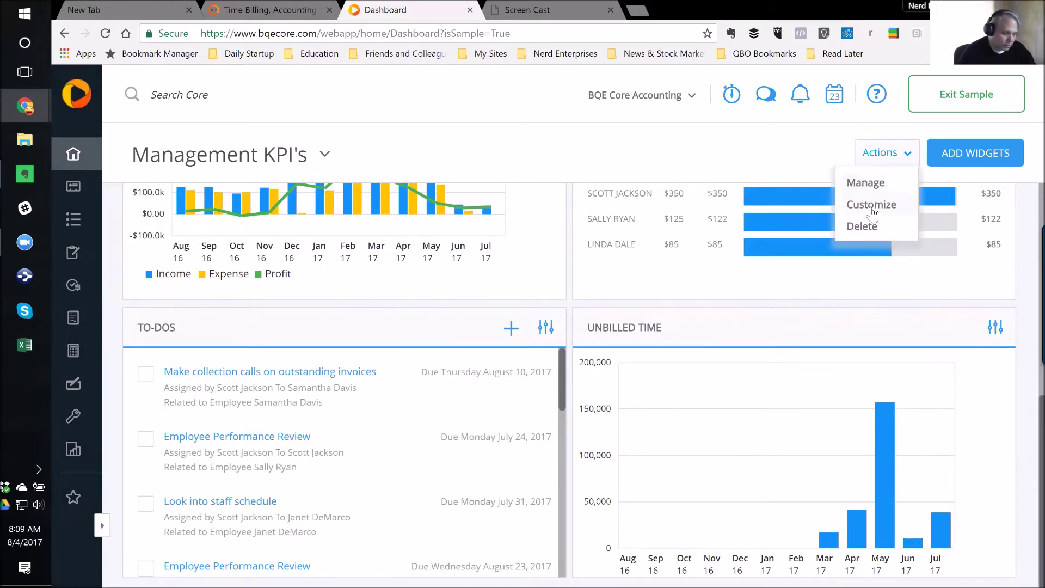
pyautogui.click(868, 181)
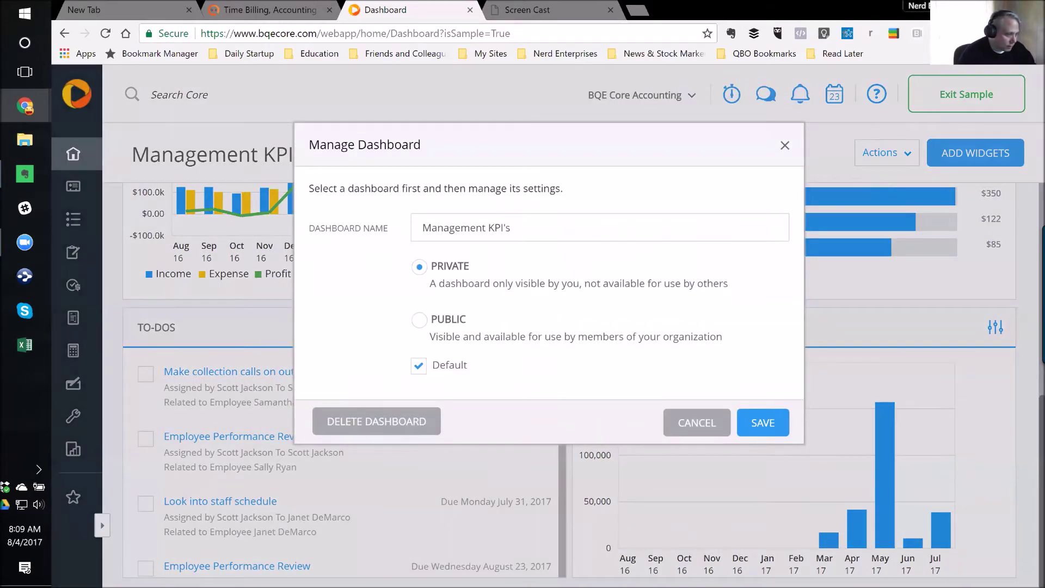
pyautogui.tripleClick(466, 228)
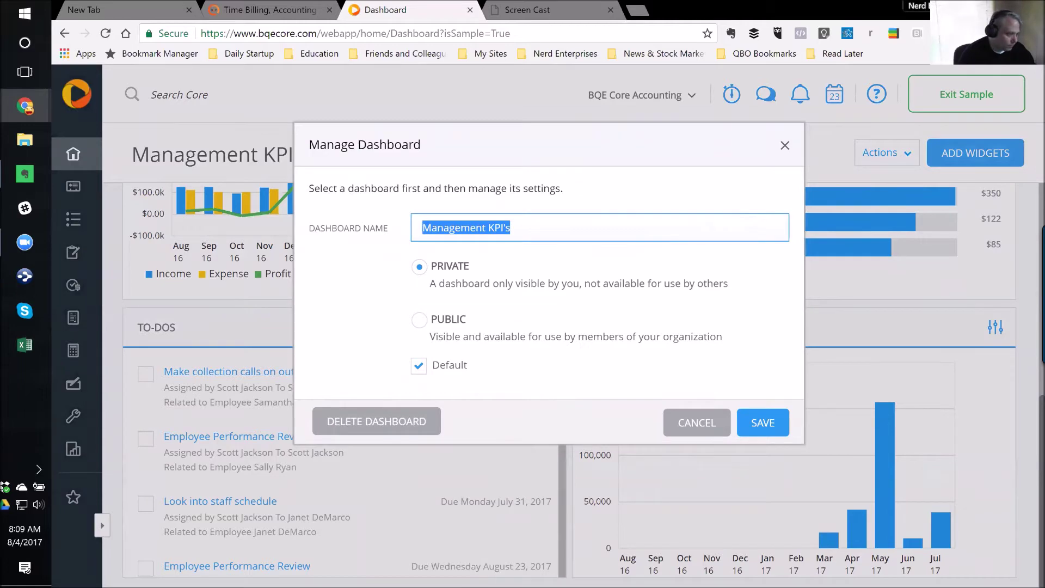
pyautogui.click(760, 422)
# - Customize the Management KPI's layout by moving the To-Dos widget to first place, ahead of Aged Receivables, and save the layout
pyautogui.click(891, 157)
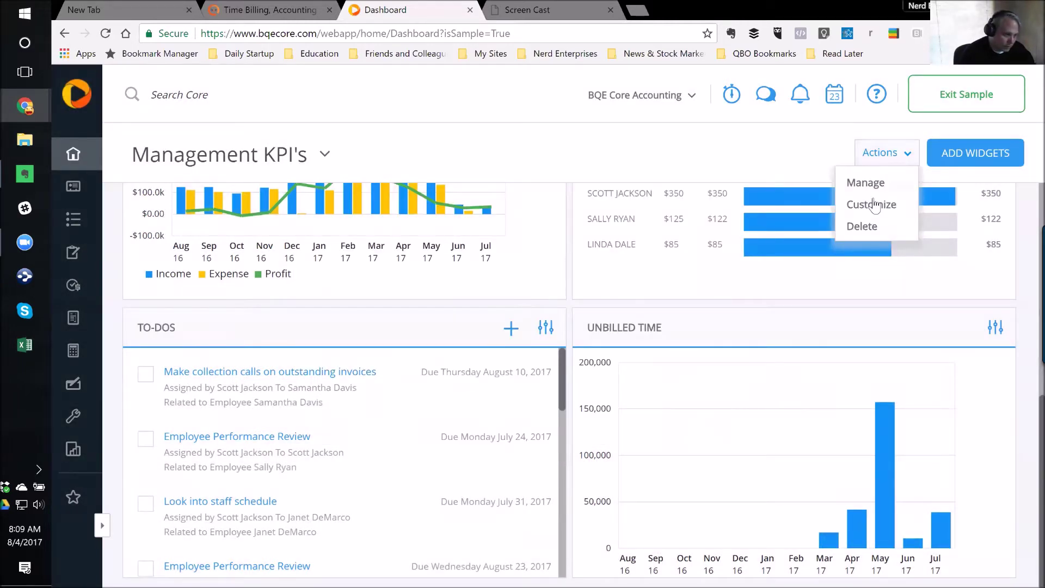
pyautogui.click(870, 204)
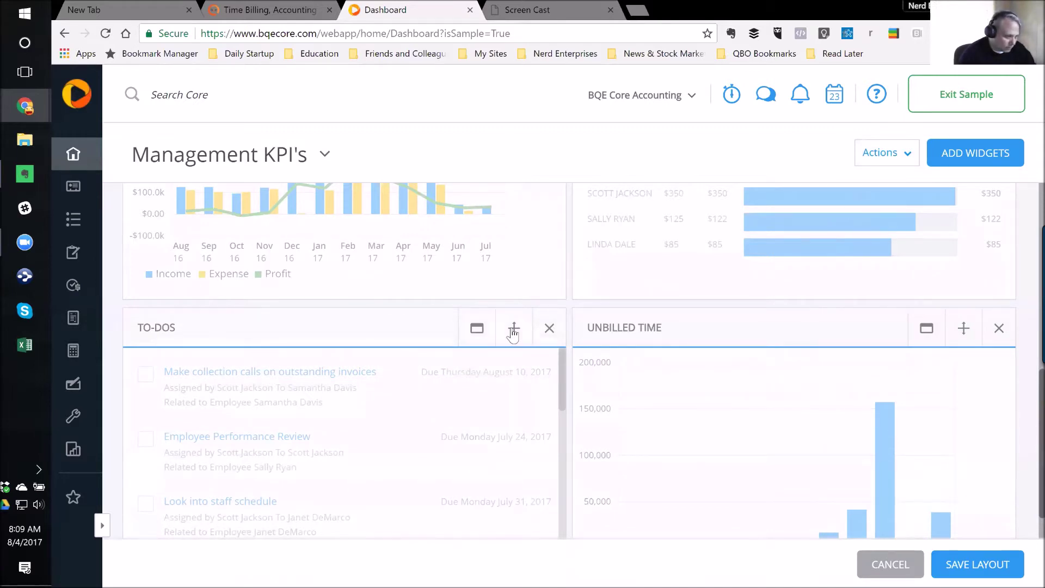
pyautogui.moveTo(513, 329); pyautogui.dragTo(491, 235)
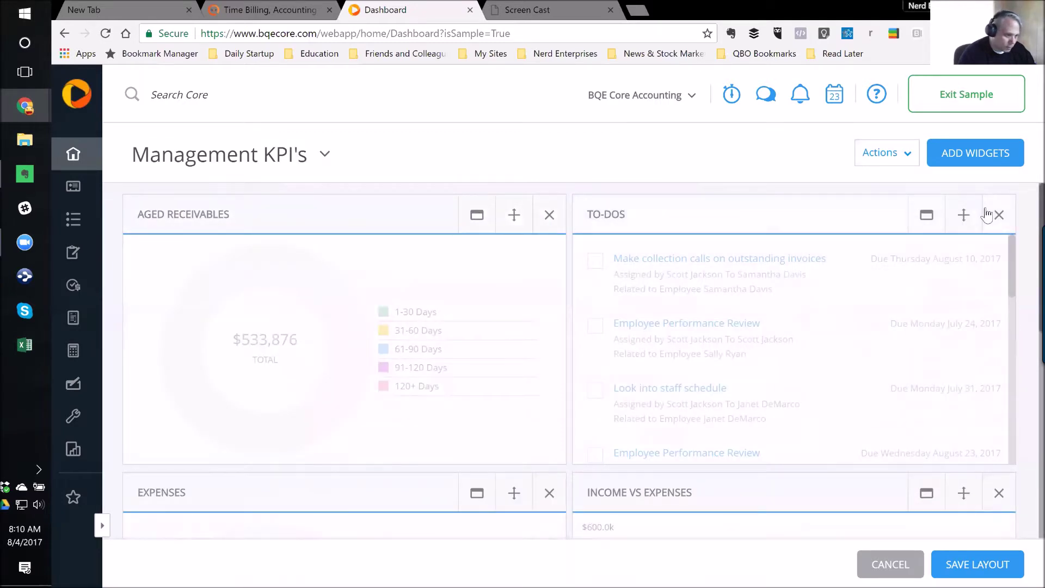
pyautogui.moveTo(954, 220); pyautogui.dragTo(504, 222)
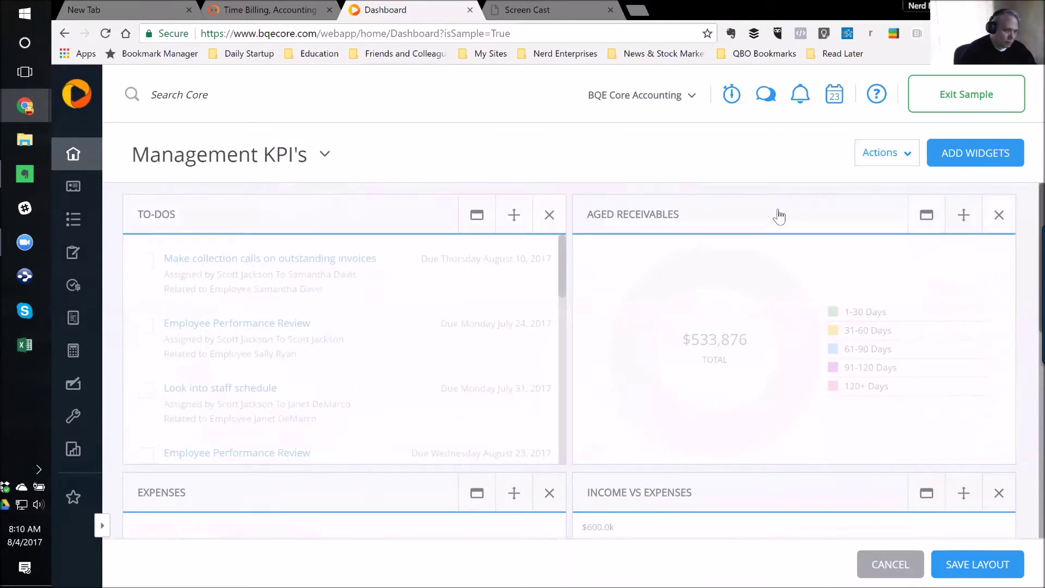
pyautogui.click(887, 156)
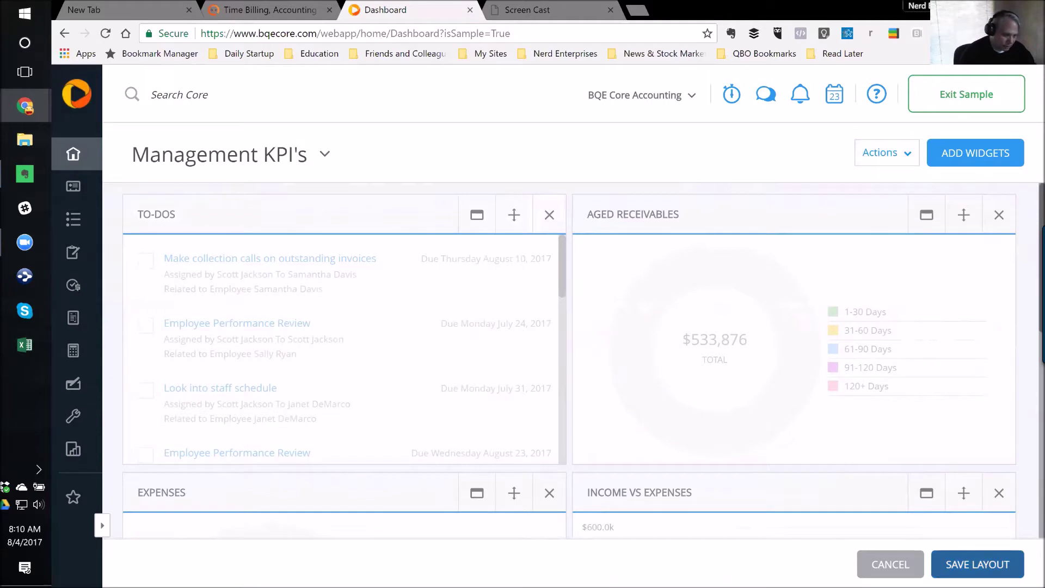
pyautogui.click(978, 565)
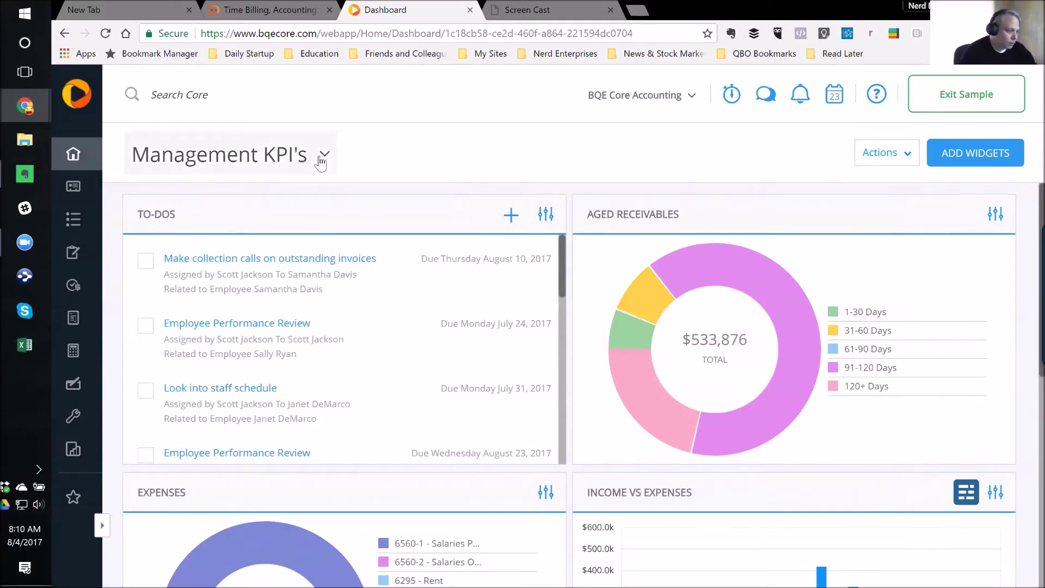
# - Create a shared dashboard named with the owner's first name in the possessive plus "Cash Board", and continue to its widget selection
pyautogui.click(323, 154)
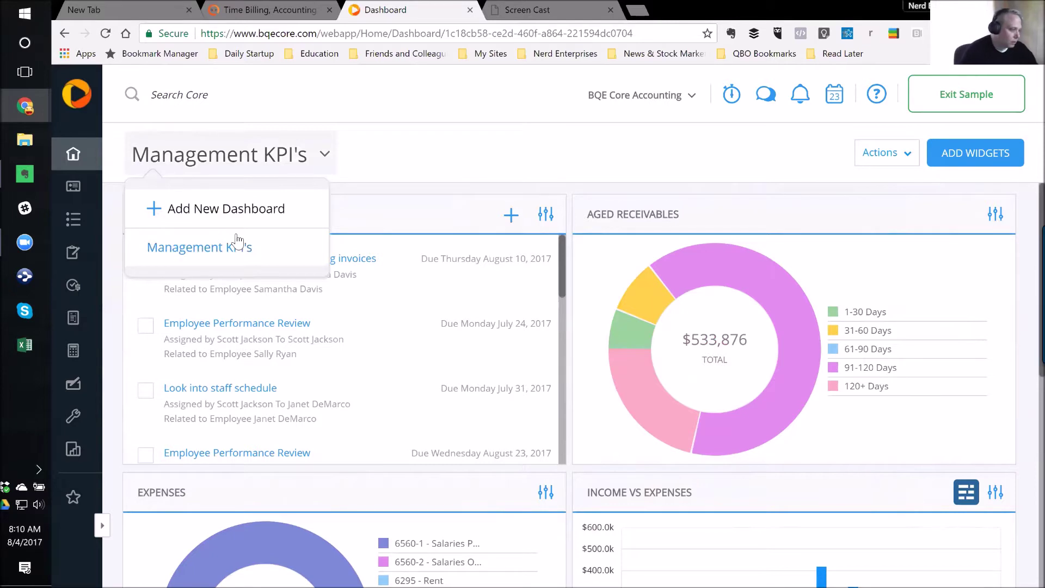
pyautogui.click(226, 209)
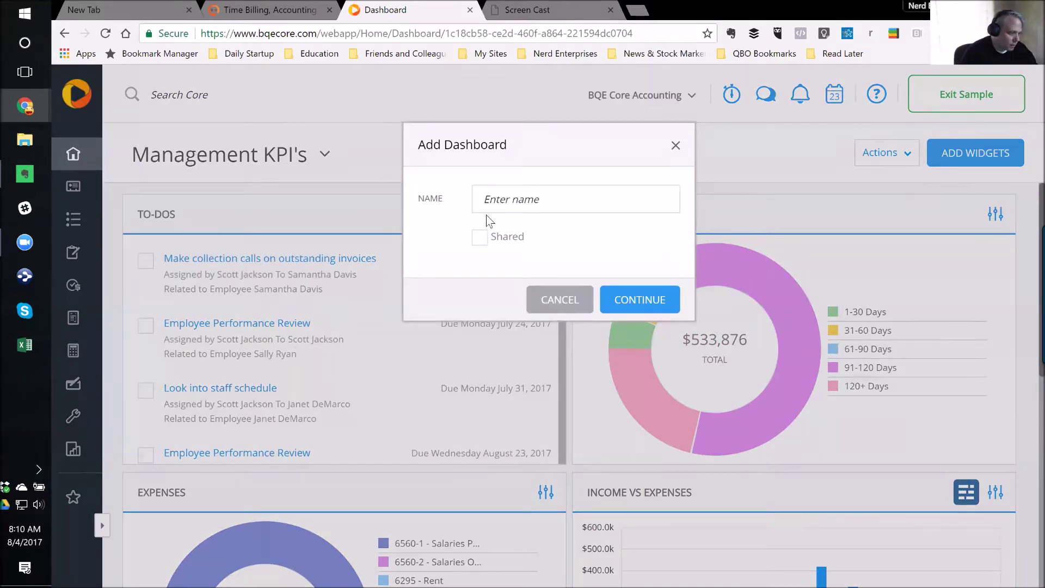
pyautogui.click(498, 199)
pyautogui.write('Seth')
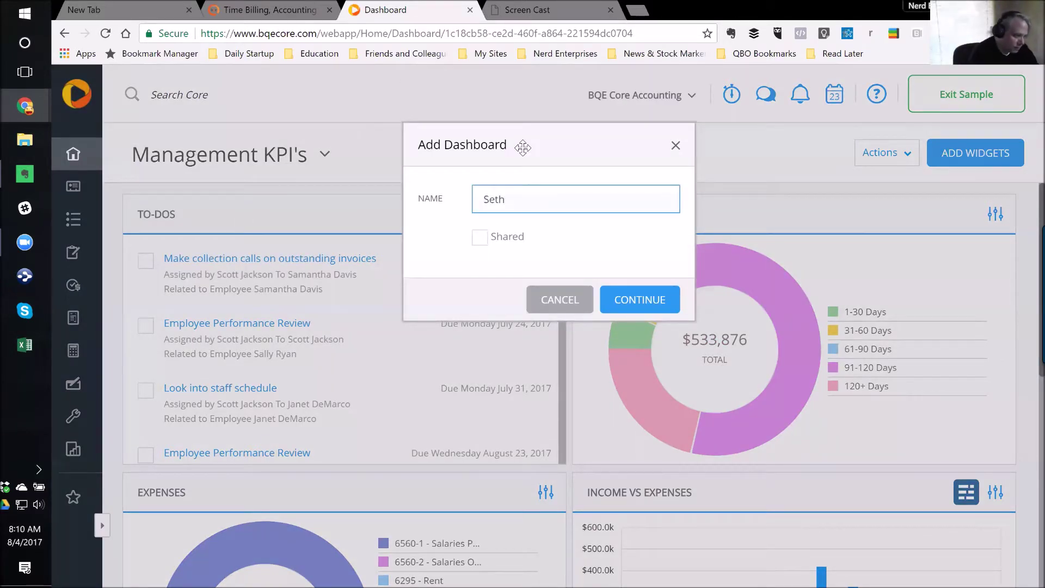
pyautogui.write("'s Cash Board")
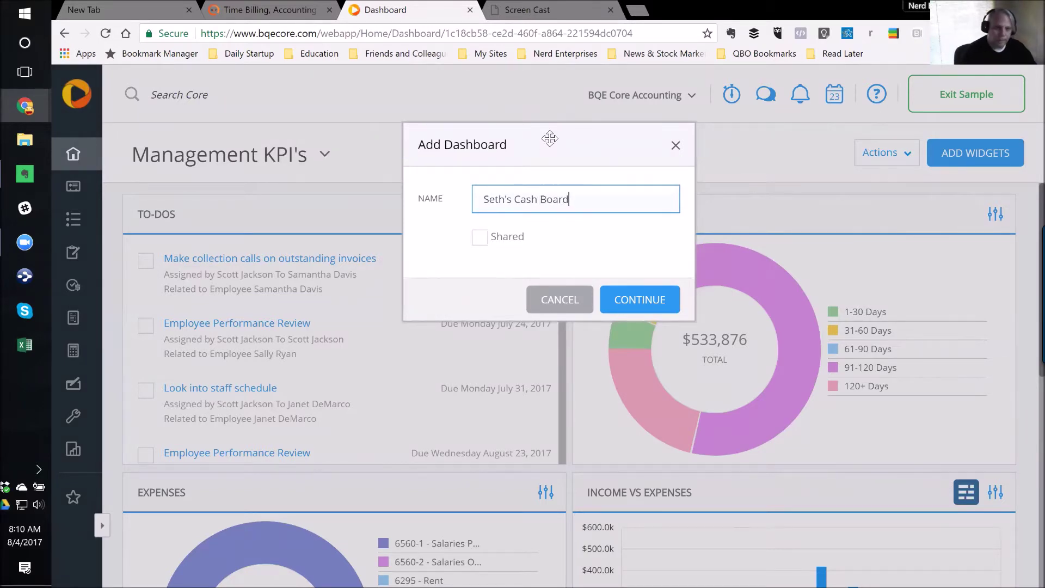
pyautogui.click(484, 241)
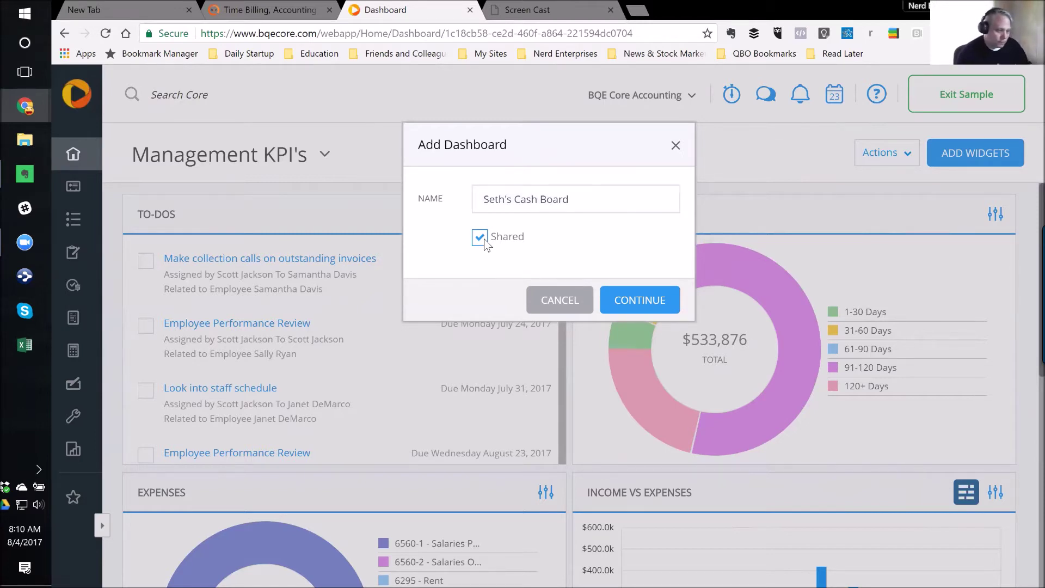
pyautogui.click(626, 303)
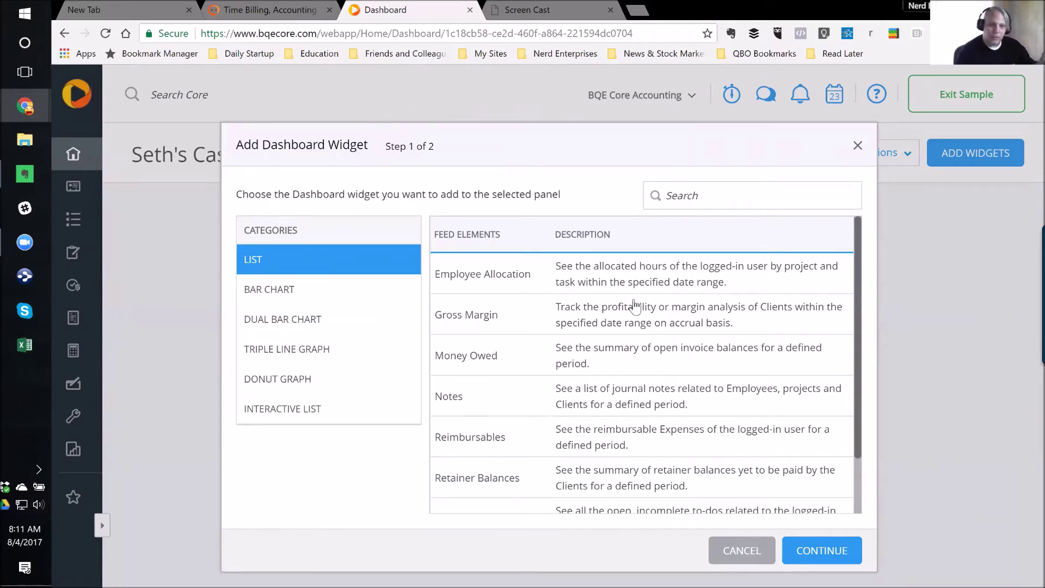
pyautogui.click(635, 306)
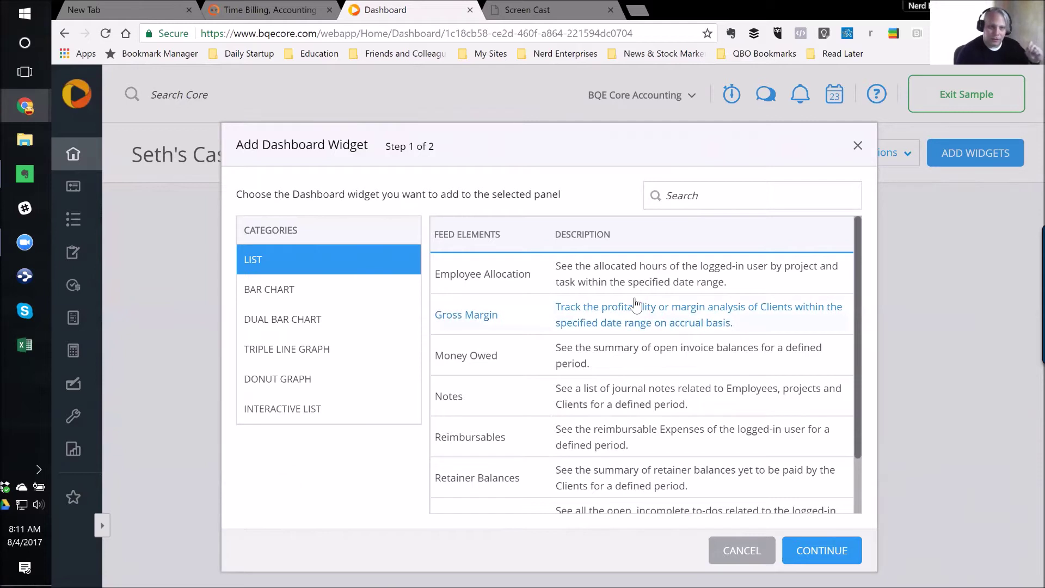
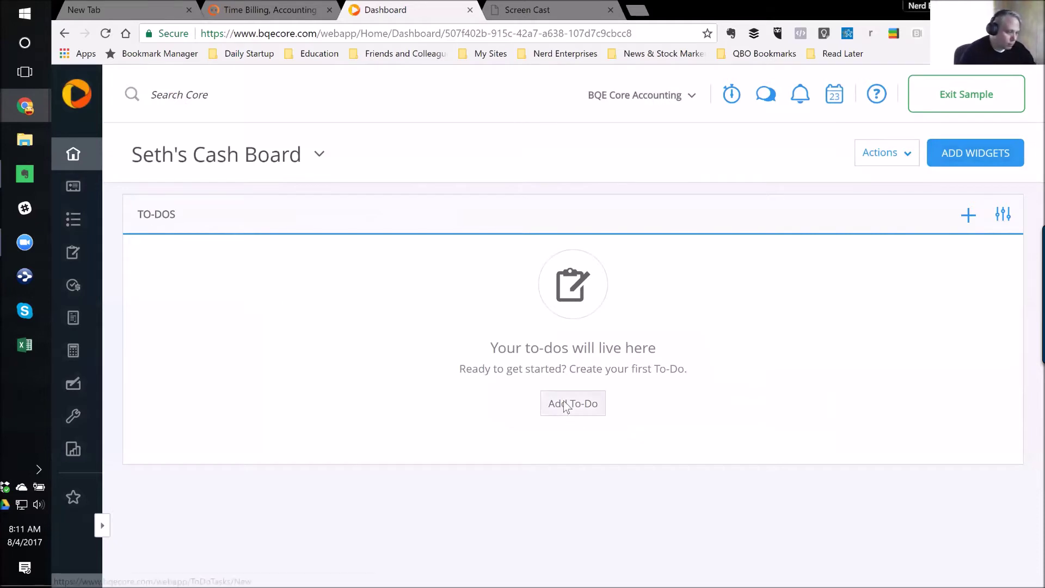
# - Start a new to-do from the To-Dos widget and assign it to the signed-in user
pyautogui.click(572, 403)
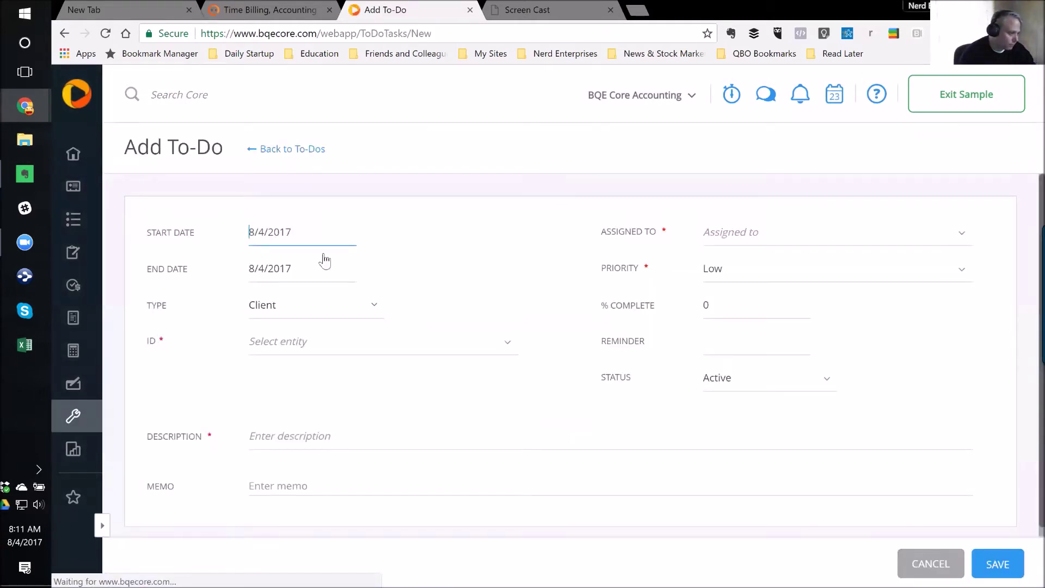
pyautogui.click(777, 234)
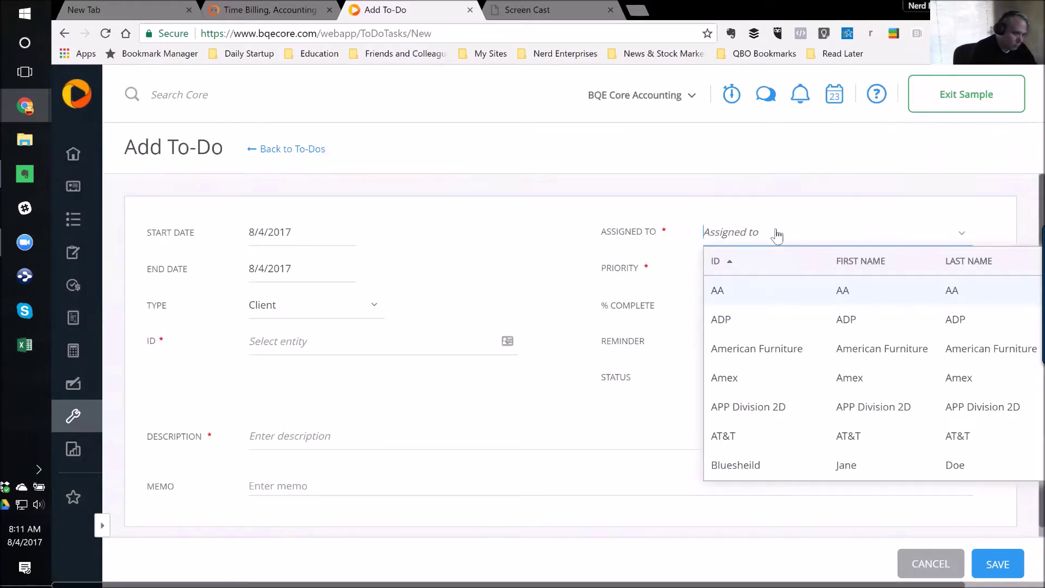
pyautogui.write('scott')
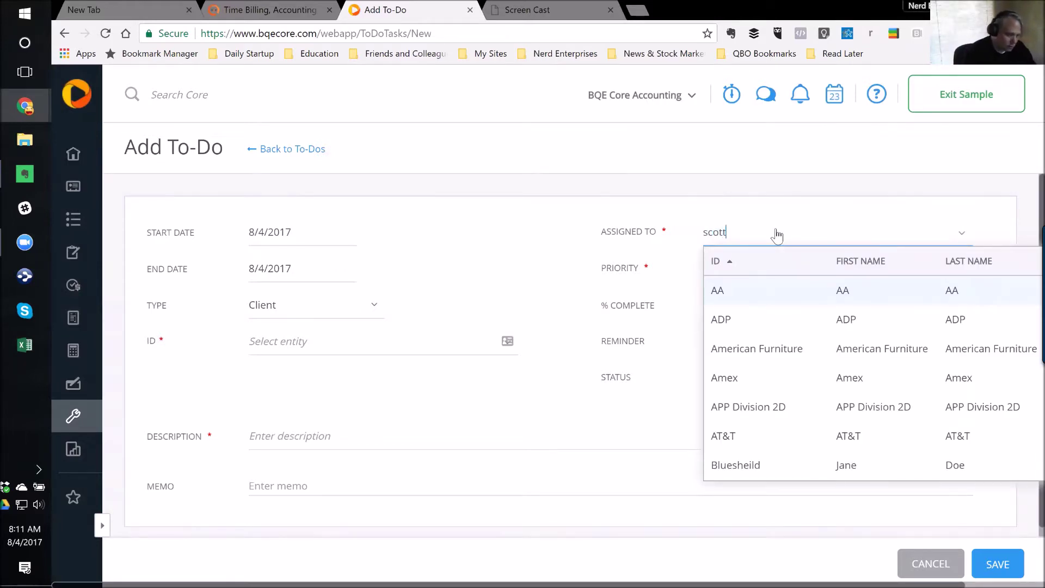
pyautogui.click(753, 288)
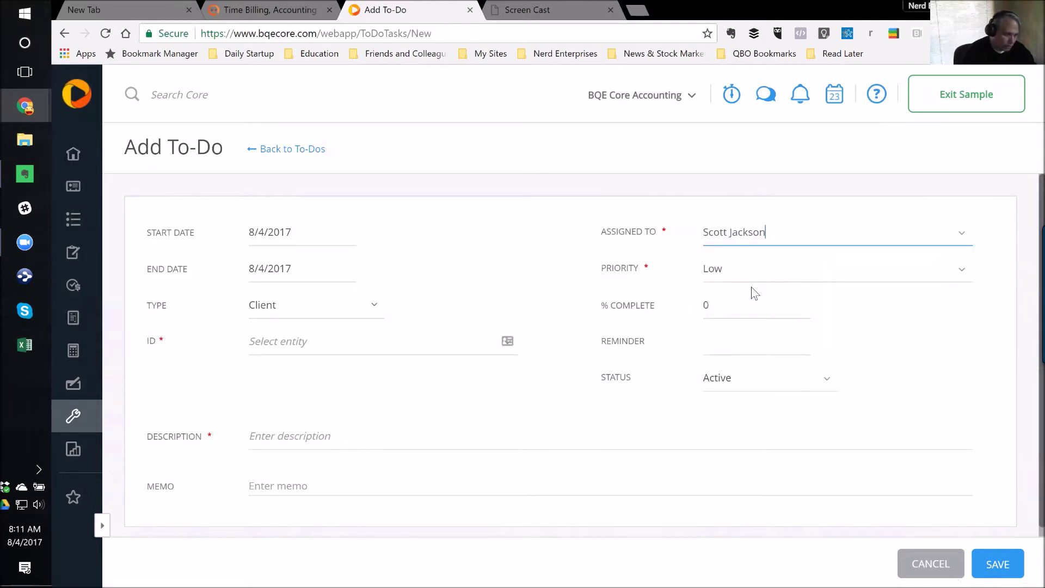
# - Look at the timers, the notifications and the account options, and close each one again
pyautogui.click(731, 94)
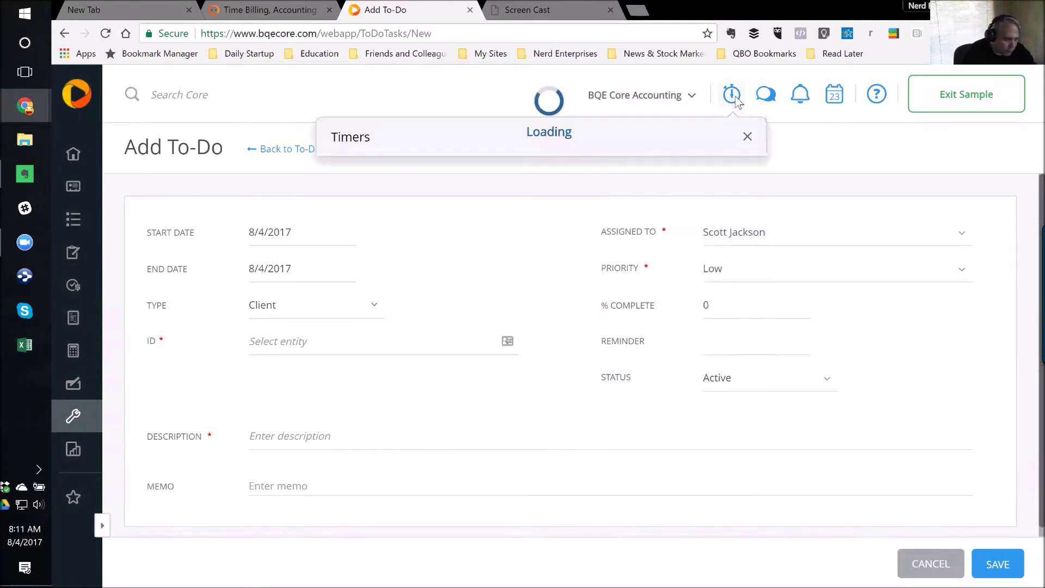
pyautogui.click(748, 136)
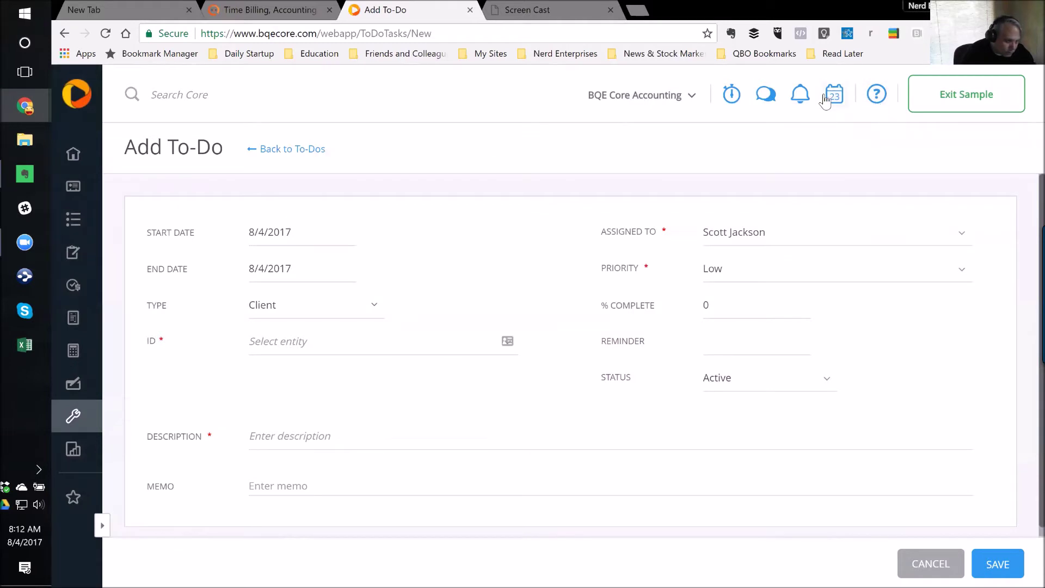
pyautogui.click(799, 94)
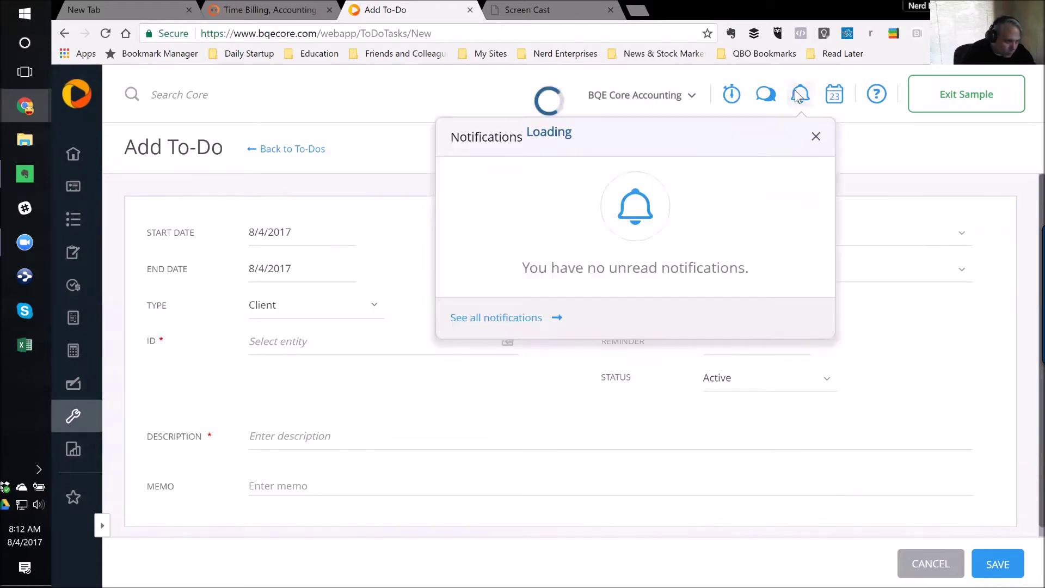
pyautogui.click(798, 95)
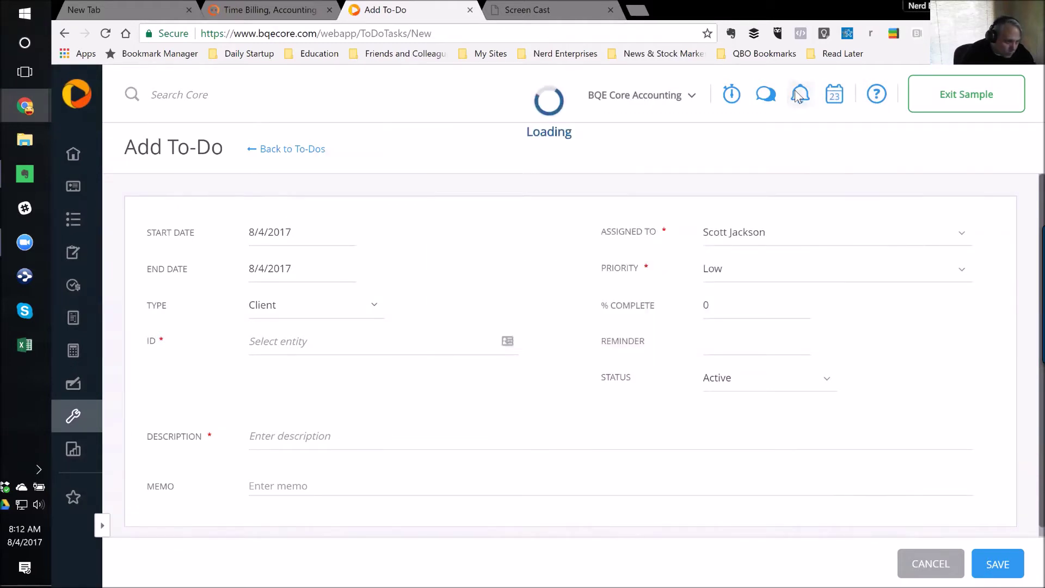
pyautogui.click(693, 96)
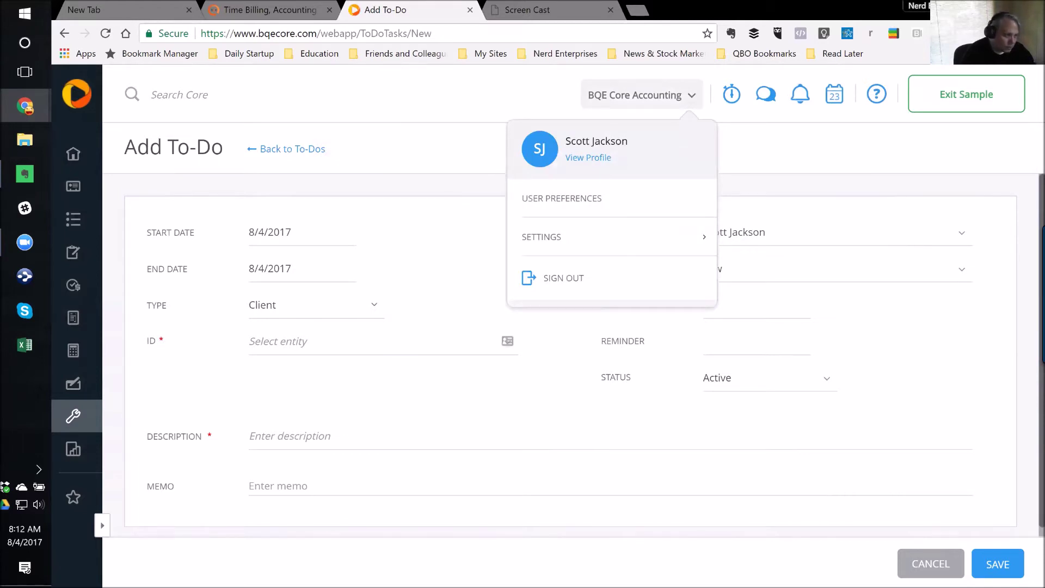
pyautogui.click(814, 145)
# - Enter the description "Do the Unboxing Webinar" for the to-do and relate it to the client BQE CORE
pyautogui.click(305, 437)
pyautogui.write('Do ')
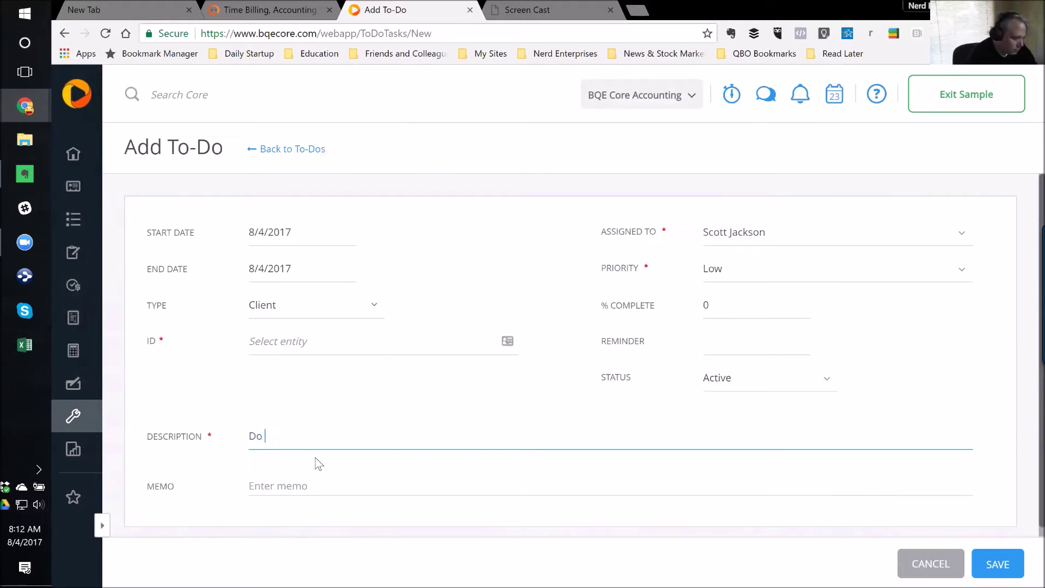
pyautogui.write('the Unboxing Webinar')
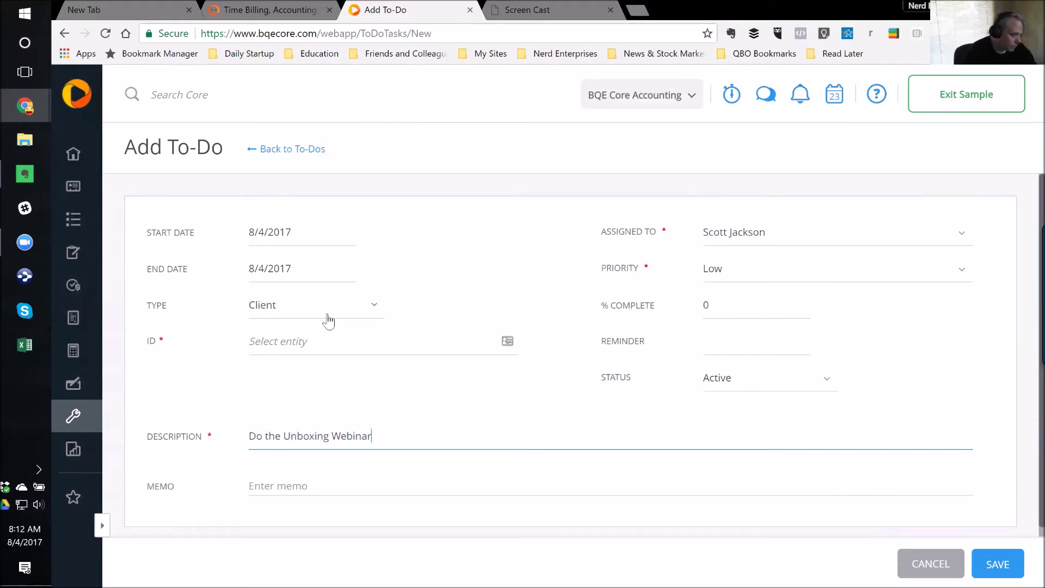
pyautogui.click(327, 342)
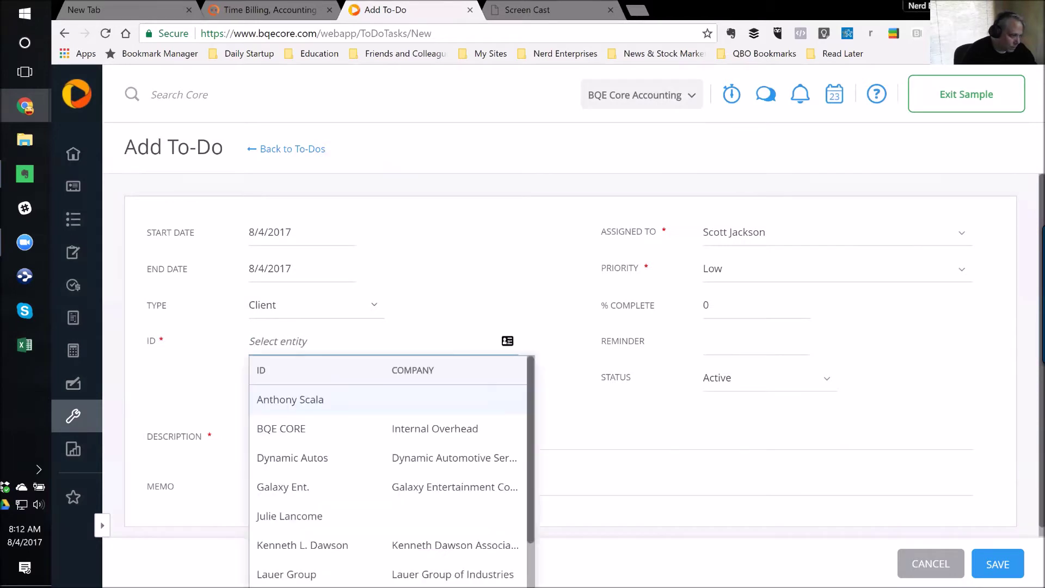
pyautogui.click(294, 429)
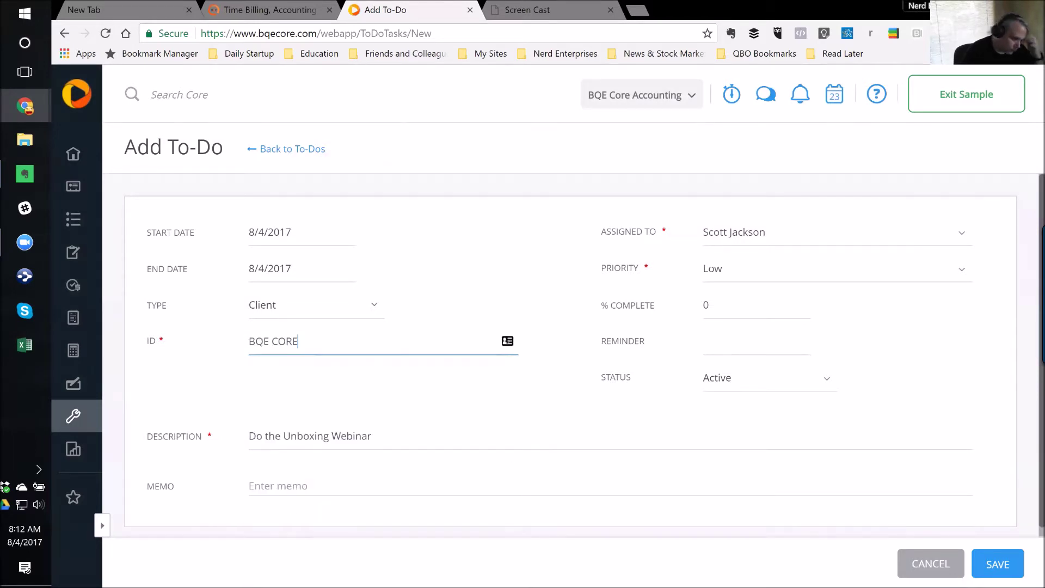
# - Add the memo "Get it done" to the to-do and save it
pyautogui.scroll(-1, 501, 401)
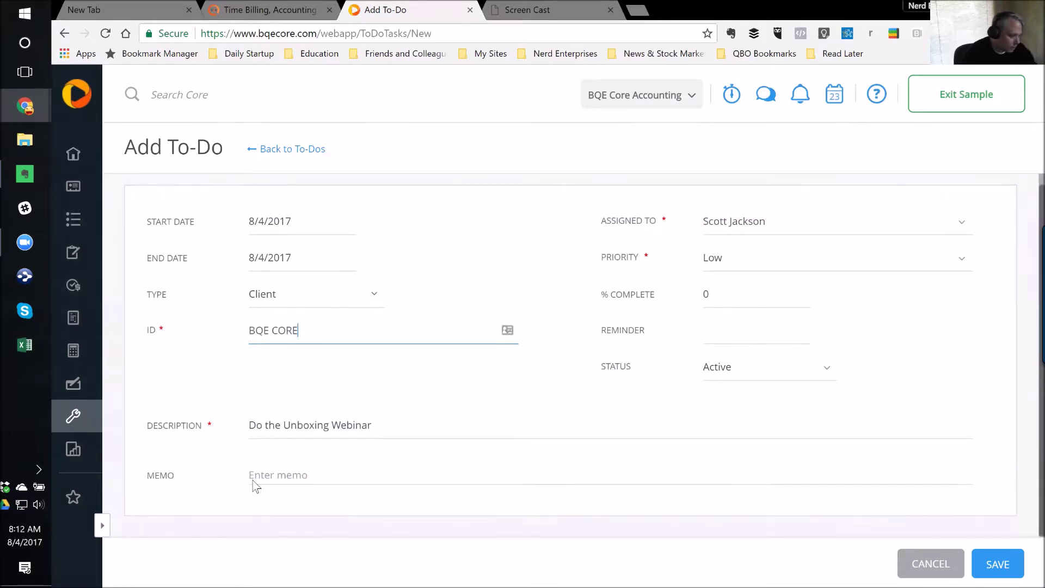
pyautogui.click(277, 475)
pyautogui.write('Get it done')
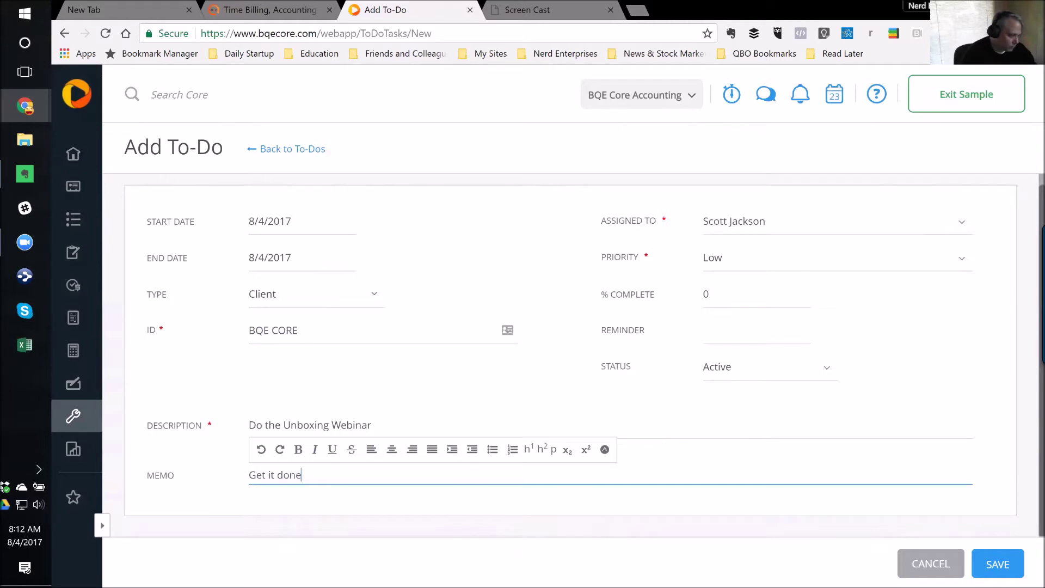
pyautogui.click(989, 567)
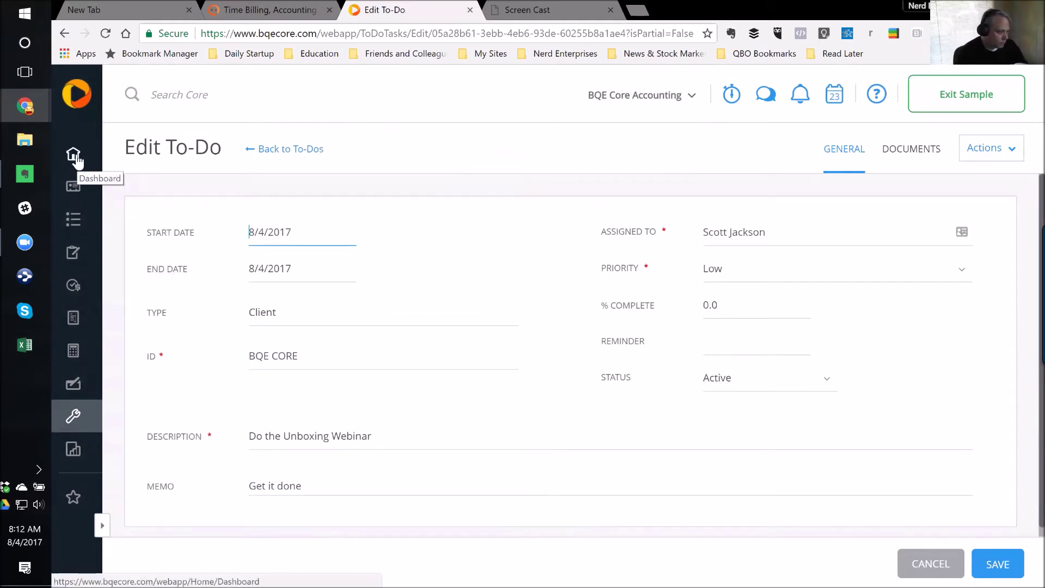
# - Look through the full to-do list and return to the new Cash Board dashboard to view its To-Dos widget
pyautogui.click(296, 151)
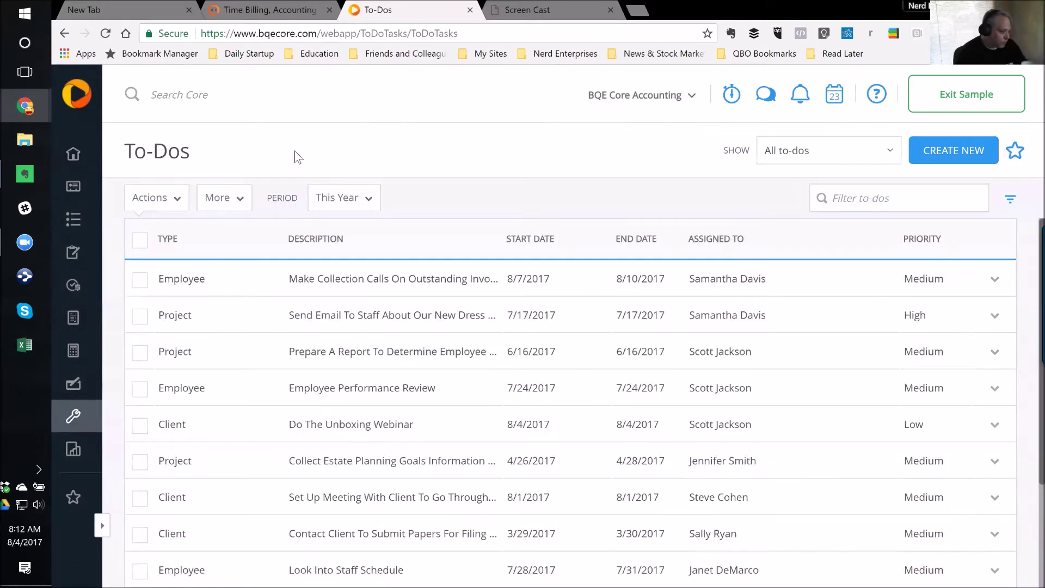
pyautogui.scroll(-3, 359, 370)
pyautogui.click(77, 98)
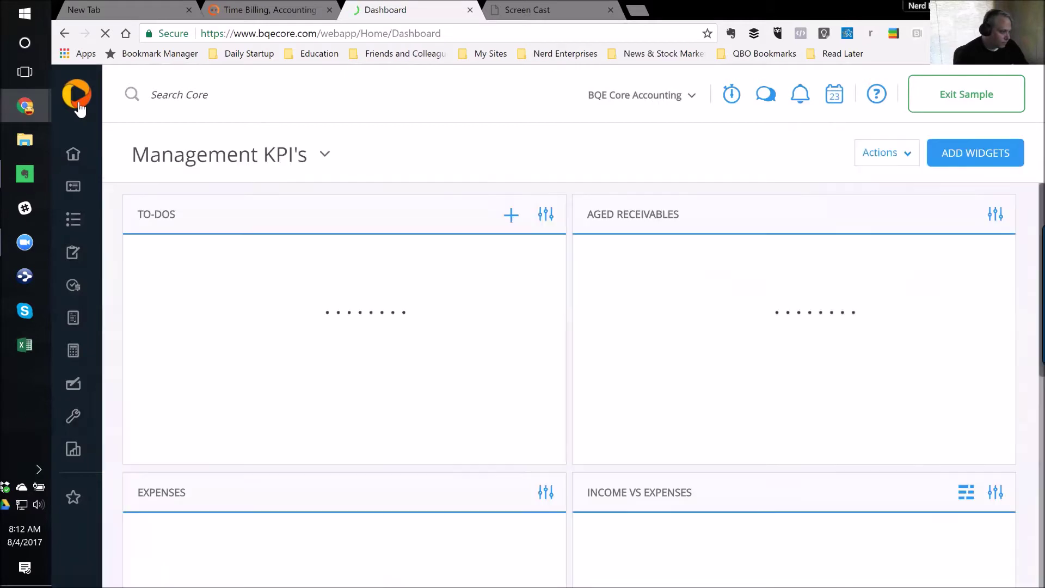
pyautogui.click(325, 155)
pyautogui.click(182, 249)
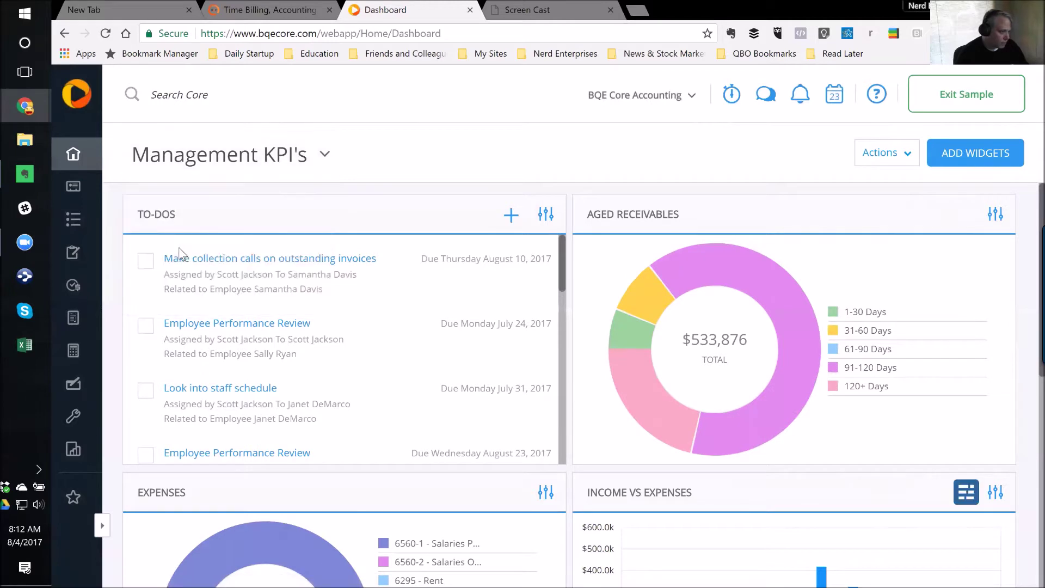
pyautogui.click(325, 155)
pyautogui.click(218, 248)
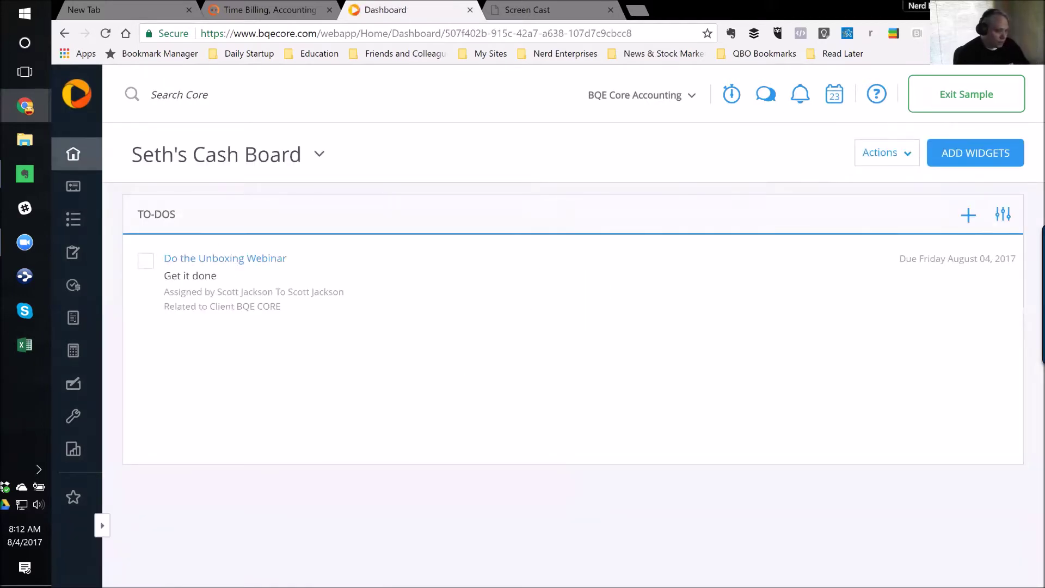
# - Add the Aged Receivables donut graph widget to the Cash Board in standard size
pyautogui.click(973, 156)
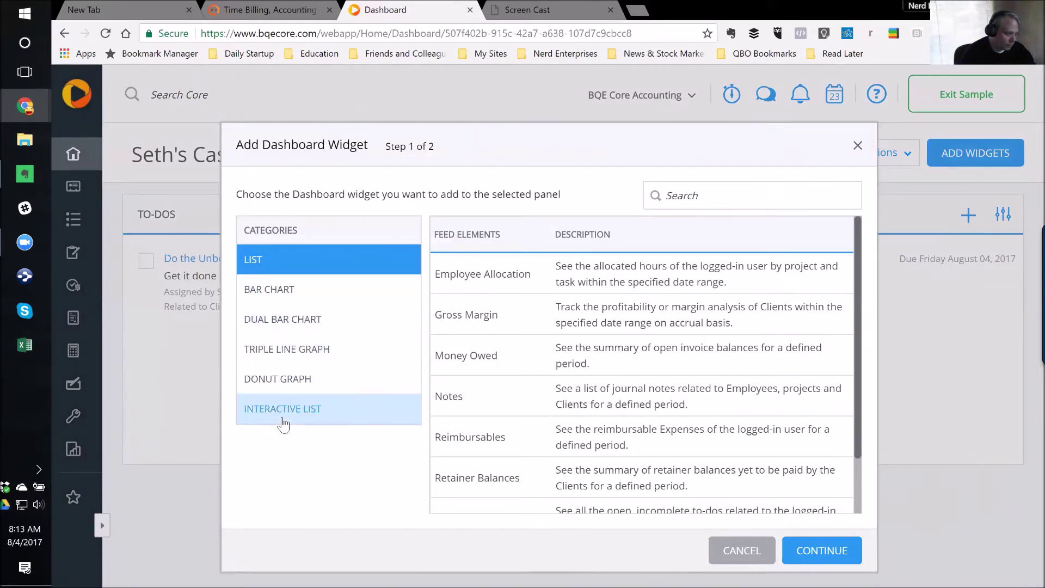
pyautogui.click(273, 381)
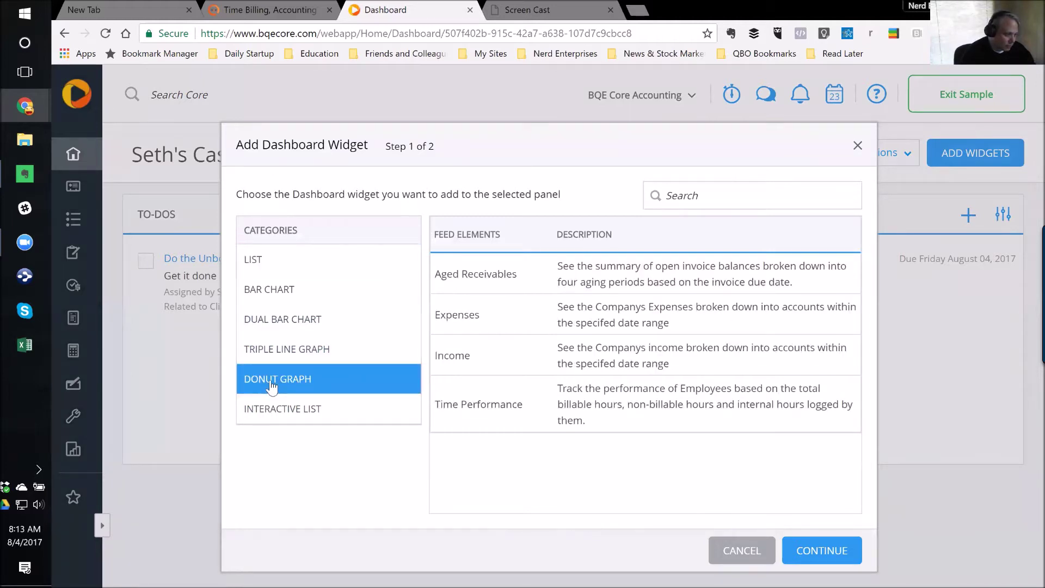
pyautogui.click(517, 279)
pyautogui.click(839, 551)
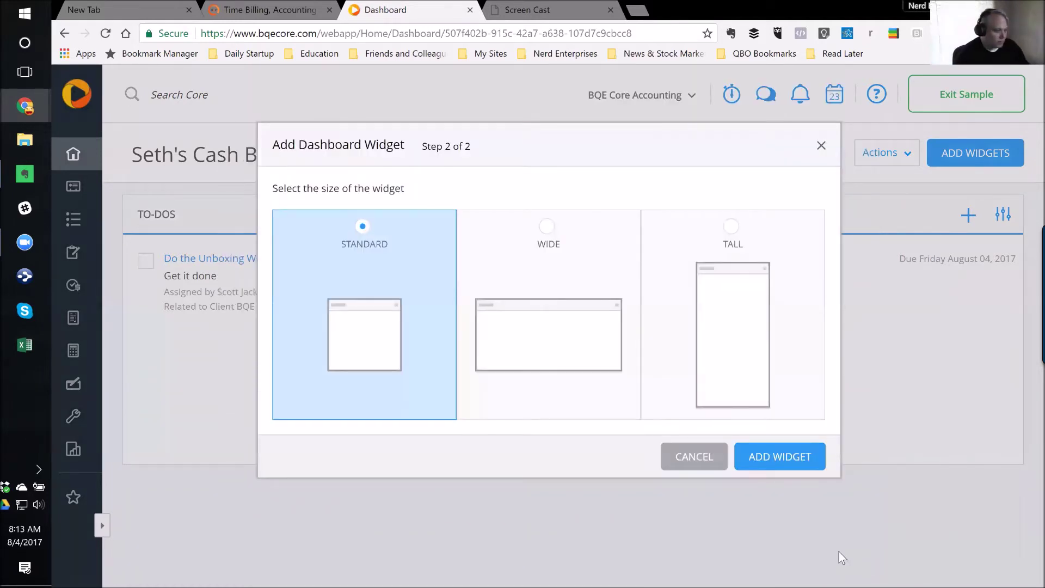
pyautogui.click(760, 459)
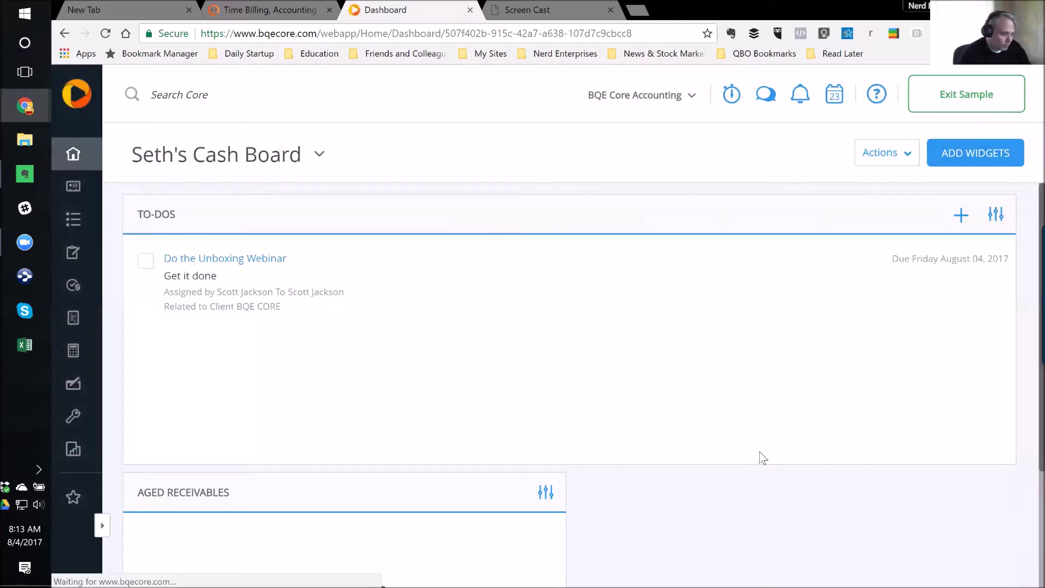
pyautogui.scroll(-3, 735, 471)
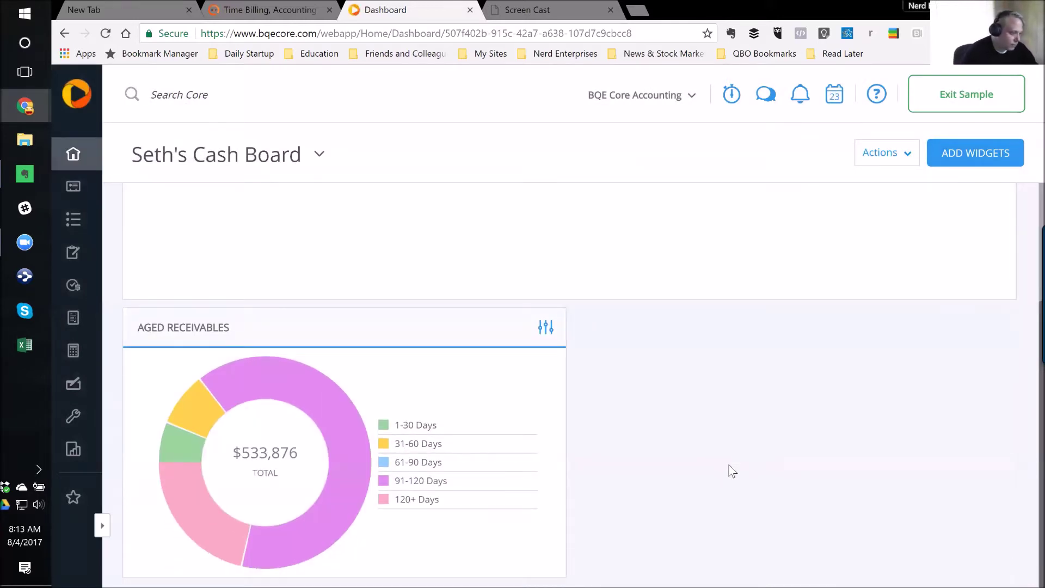
# - Start adding a Cash Board widget and look through the List, Interactive List, Triple Line Graph and Dual Bar Chart categories
pyautogui.click(997, 156)
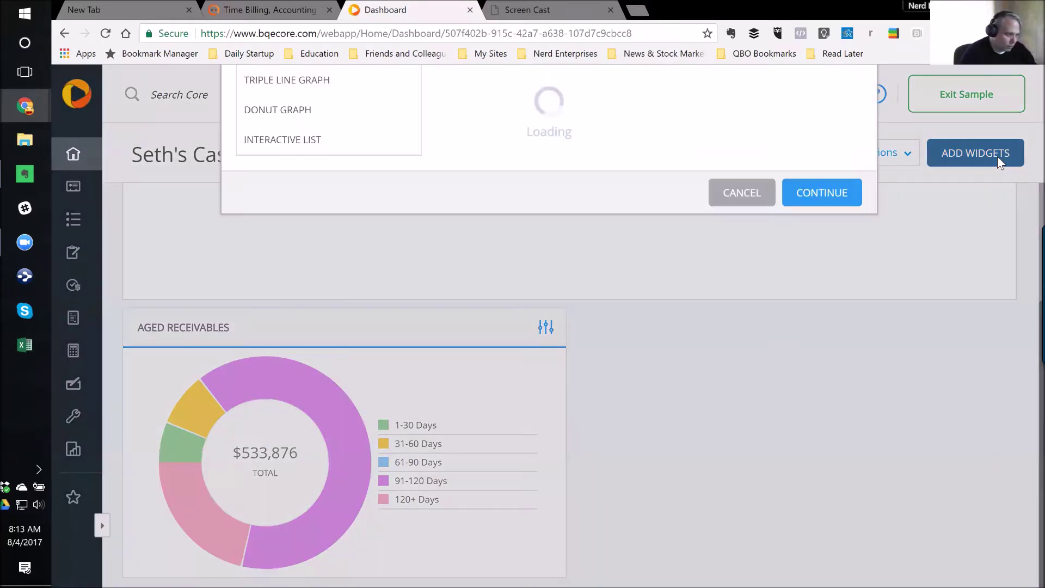
pyautogui.scroll(-2, 569, 400)
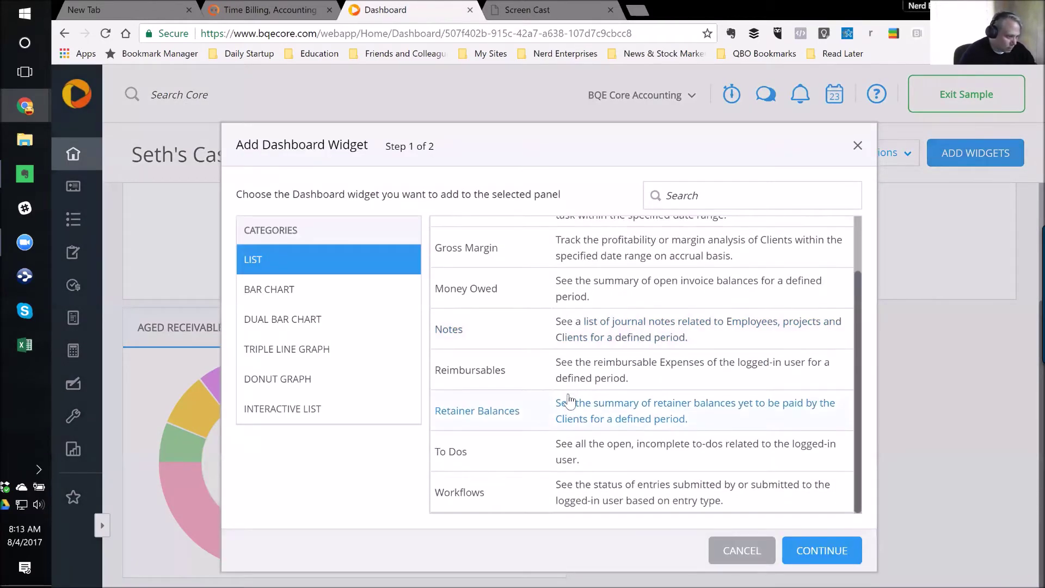
pyautogui.scroll(2, 551, 434)
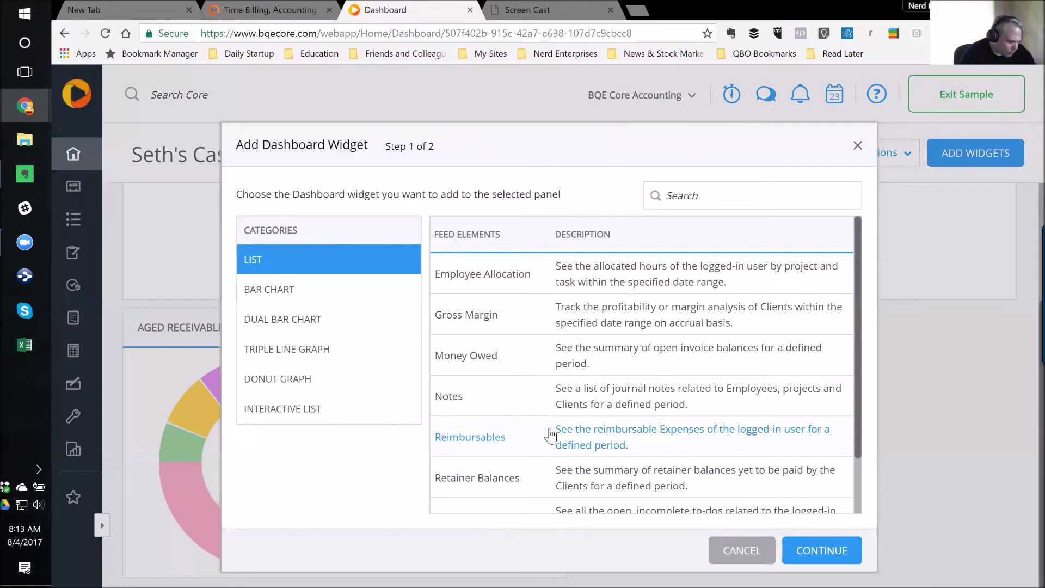
pyautogui.scroll(-2, 551, 434)
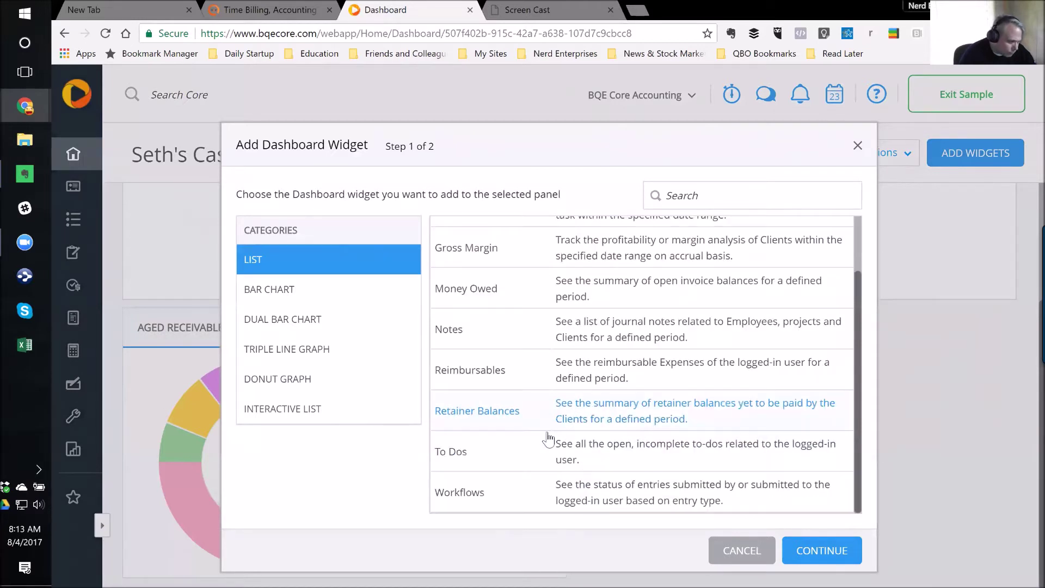
pyautogui.click(270, 410)
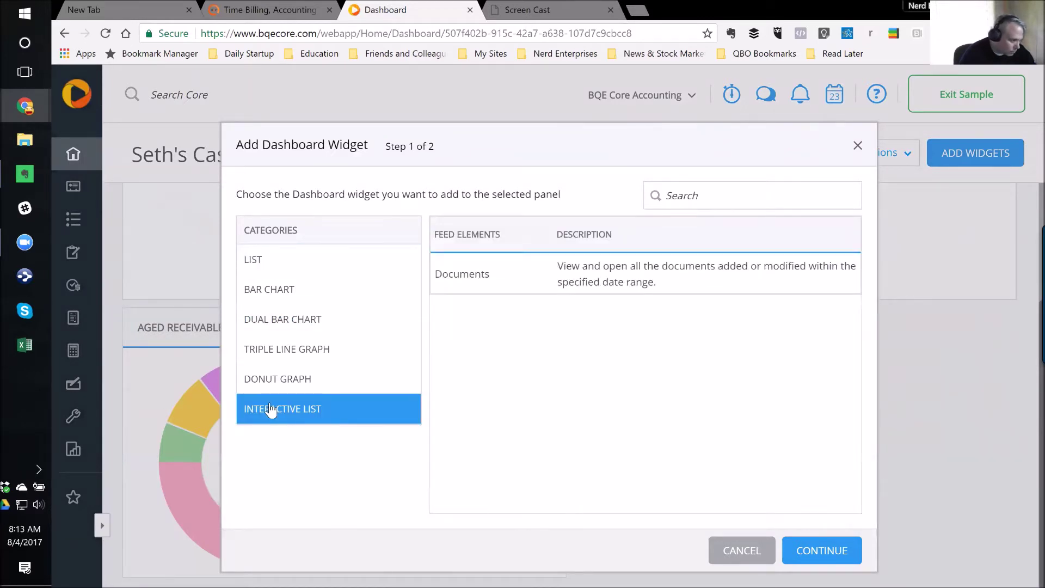
pyautogui.click(283, 351)
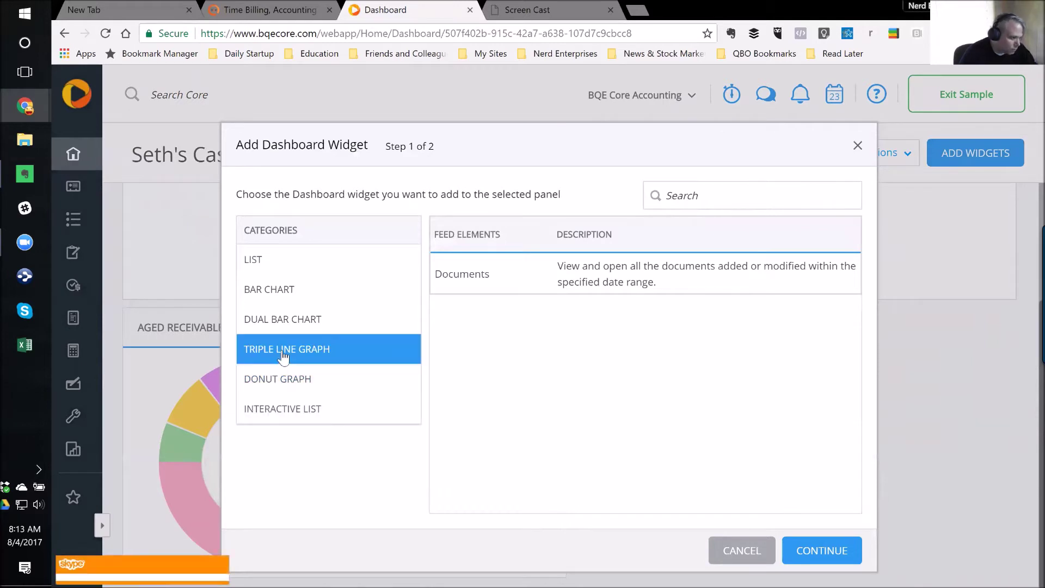
pyautogui.click(281, 325)
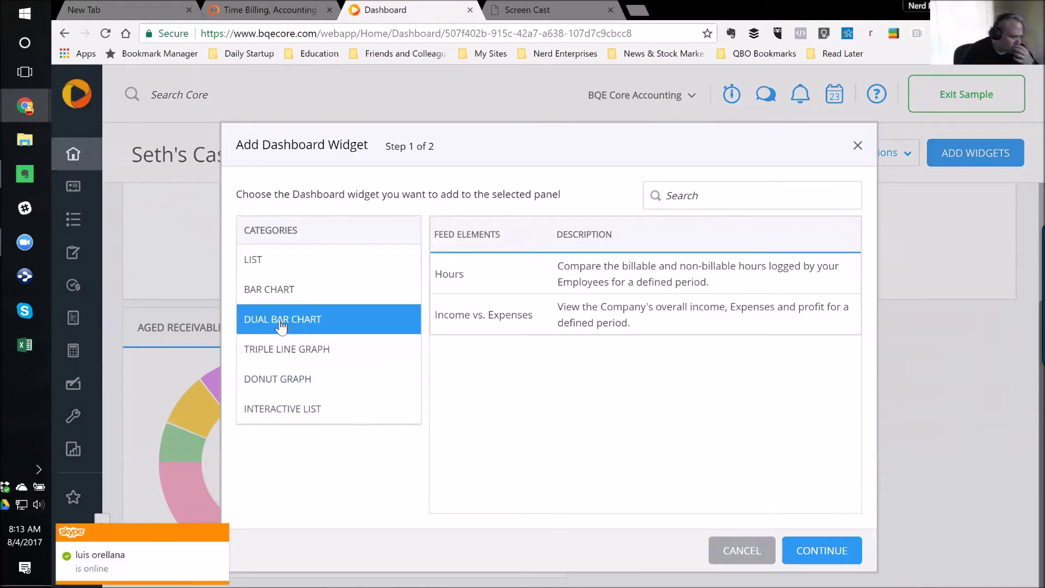
# - Add the Aging bar chart widget to the Cash Board in standard size and view its monthly bars
pyautogui.click(276, 297)
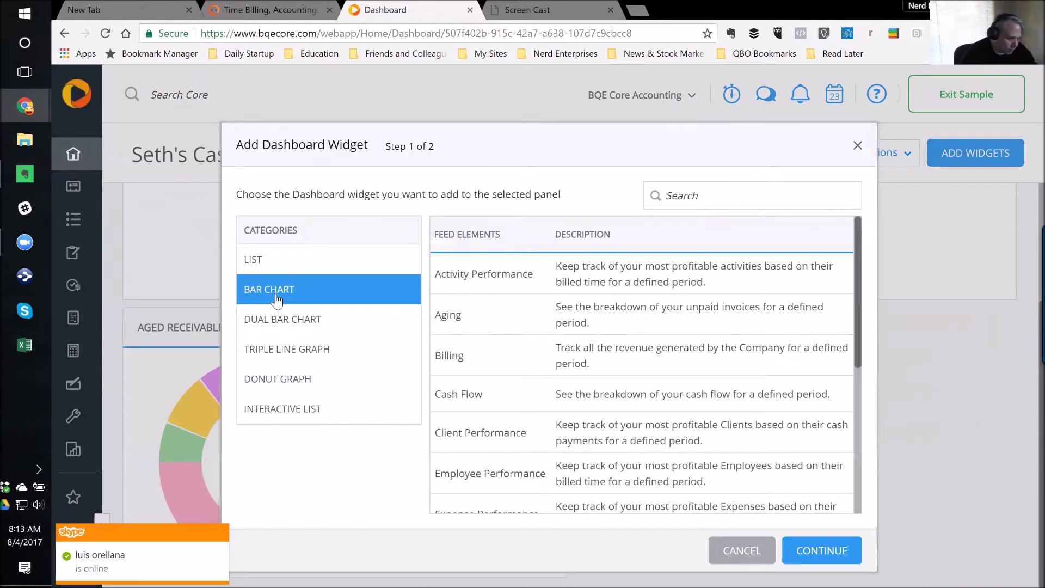
pyautogui.click(688, 312)
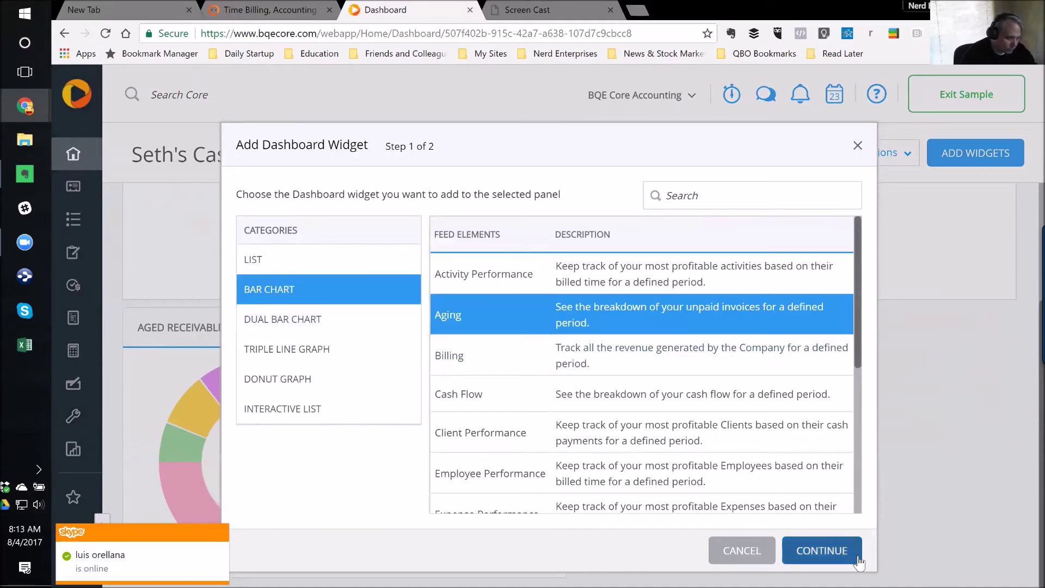
pyautogui.click(817, 551)
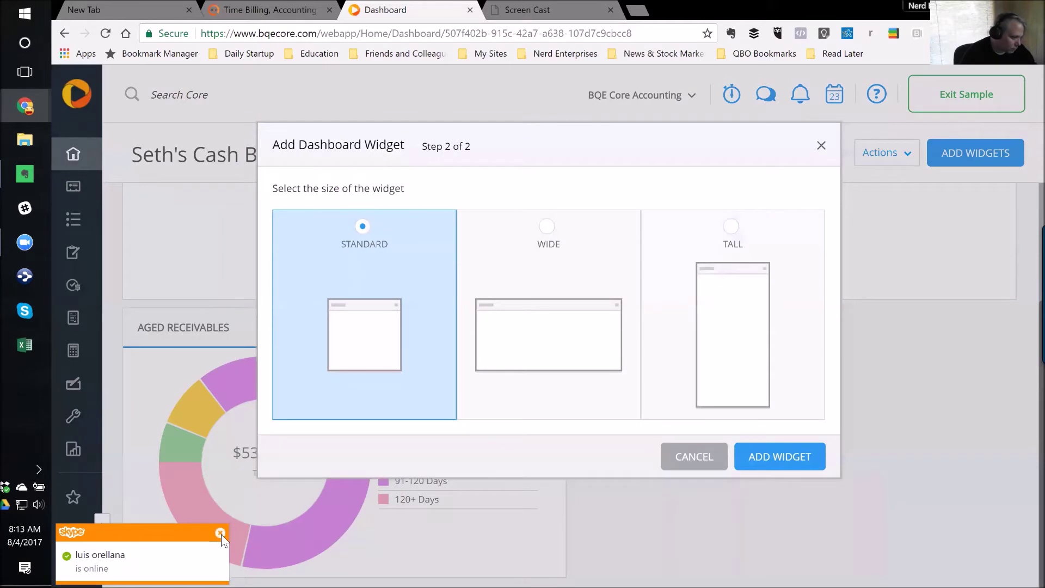
pyautogui.click(220, 533)
pyautogui.click(804, 459)
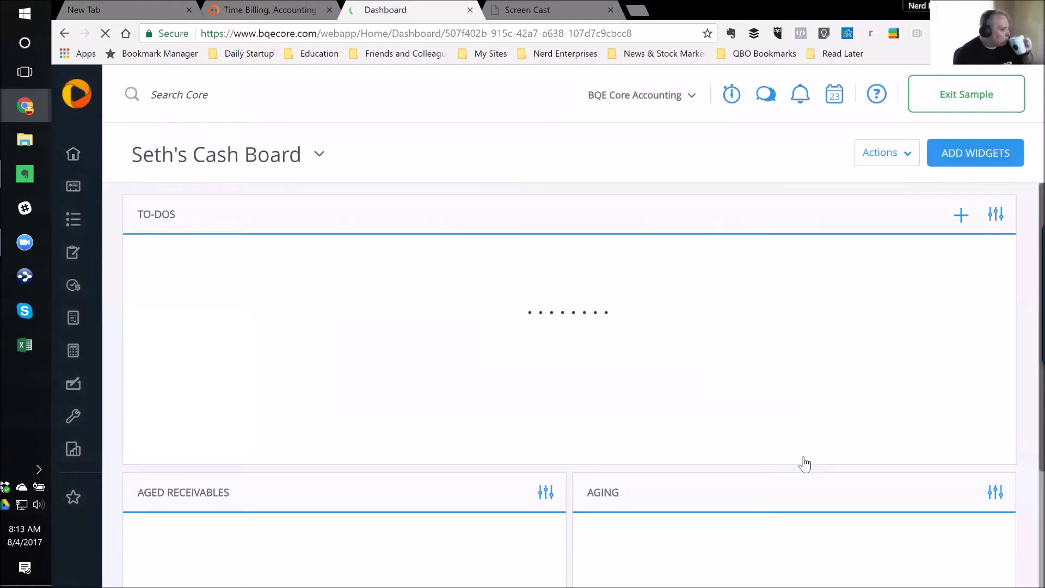
pyautogui.scroll(-3, 671, 445)
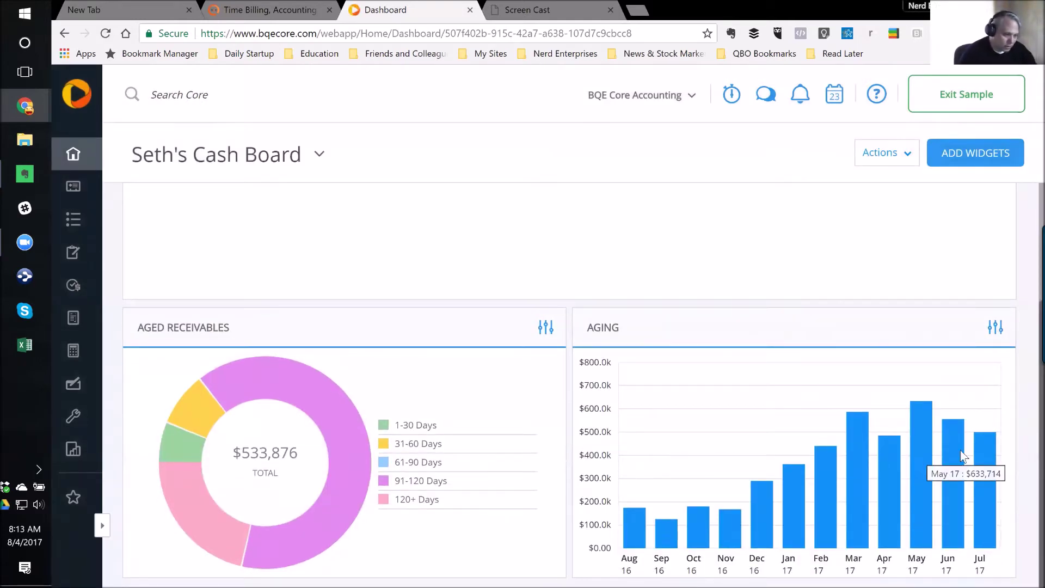
pyautogui.moveTo(958, 449)
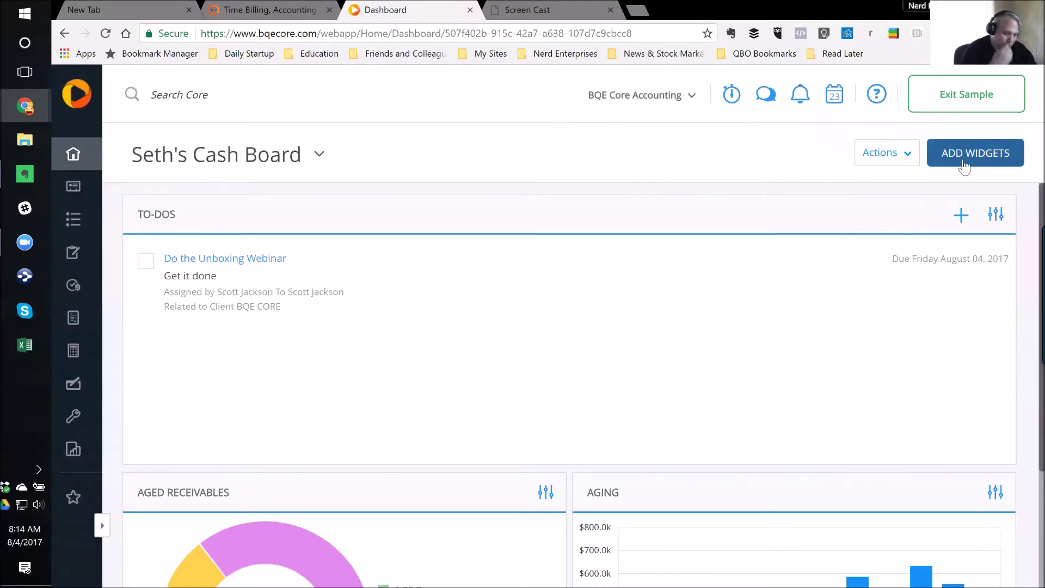
# - Check the To-Dos widget's filters and its option for adding a to-do, then return to the Cash Board without creating one
pyautogui.click(995, 215)
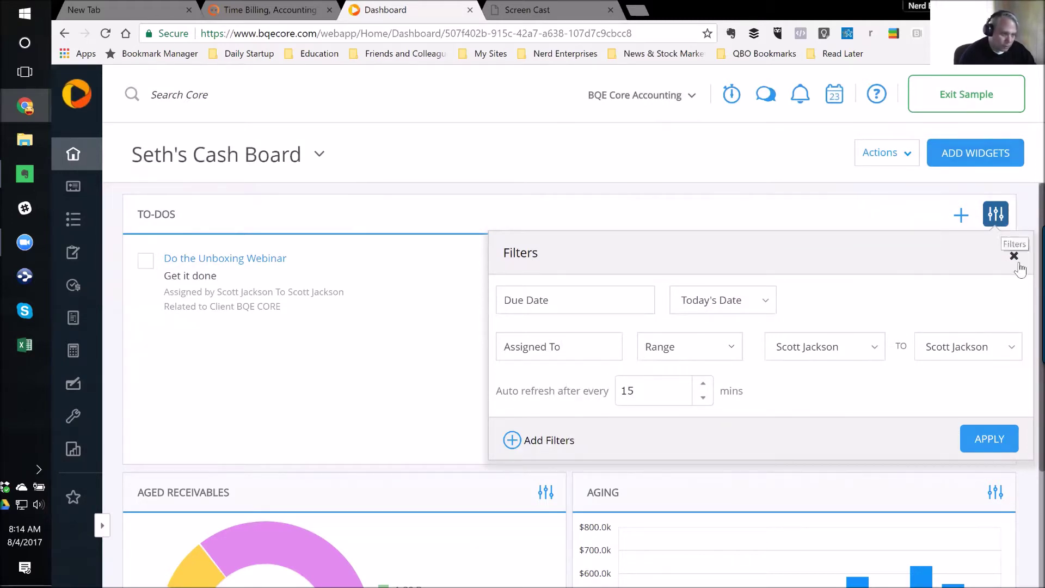
pyautogui.click(1002, 218)
pyautogui.click(962, 216)
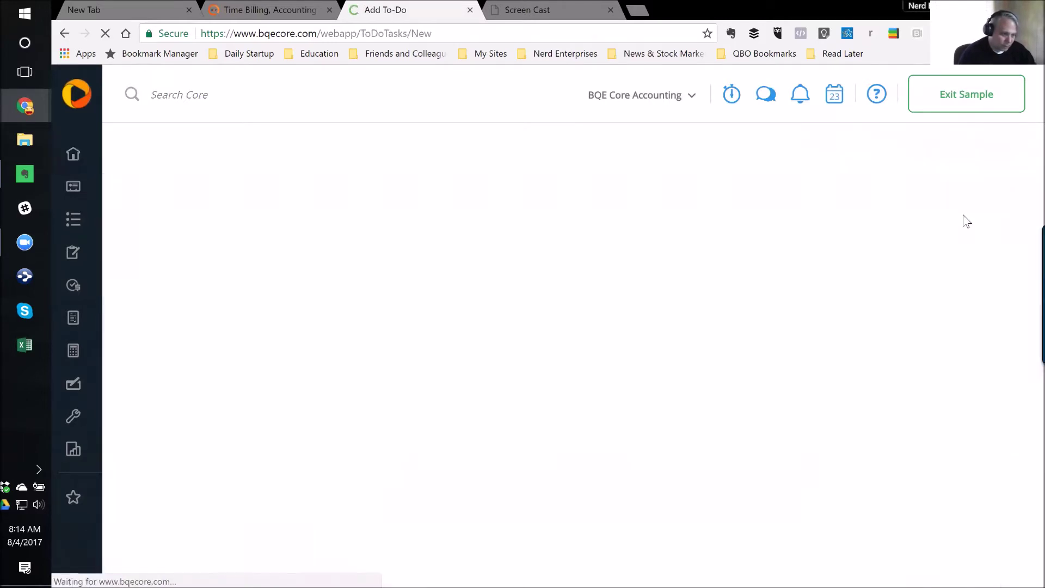
pyautogui.click(931, 563)
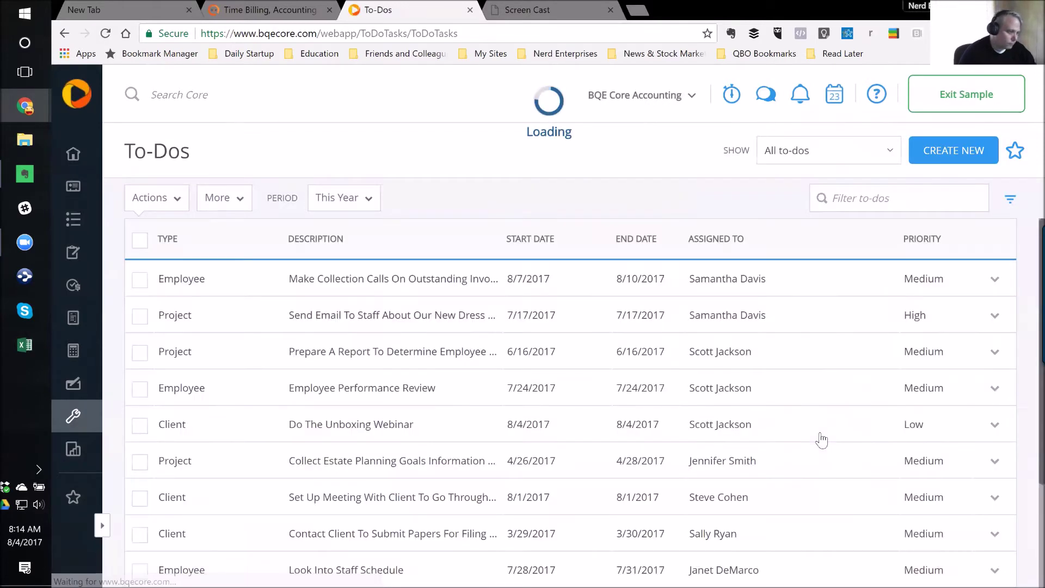
pyautogui.click(74, 156)
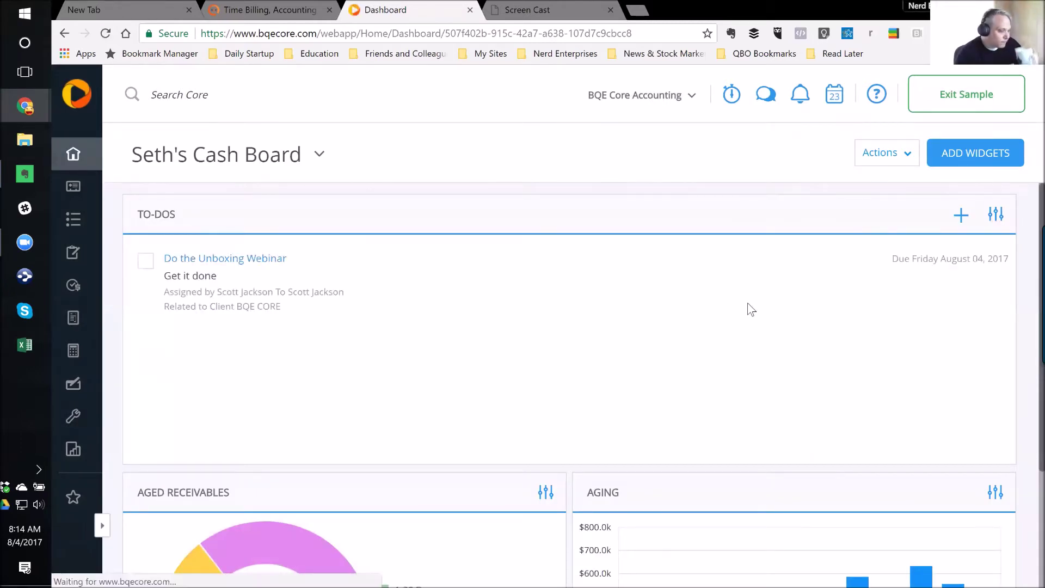
# - Set the Aging widget's Transaction Date filter to Last 12 Quarters, apply it and view the quarterly bars
pyautogui.scroll(-3, 751, 308)
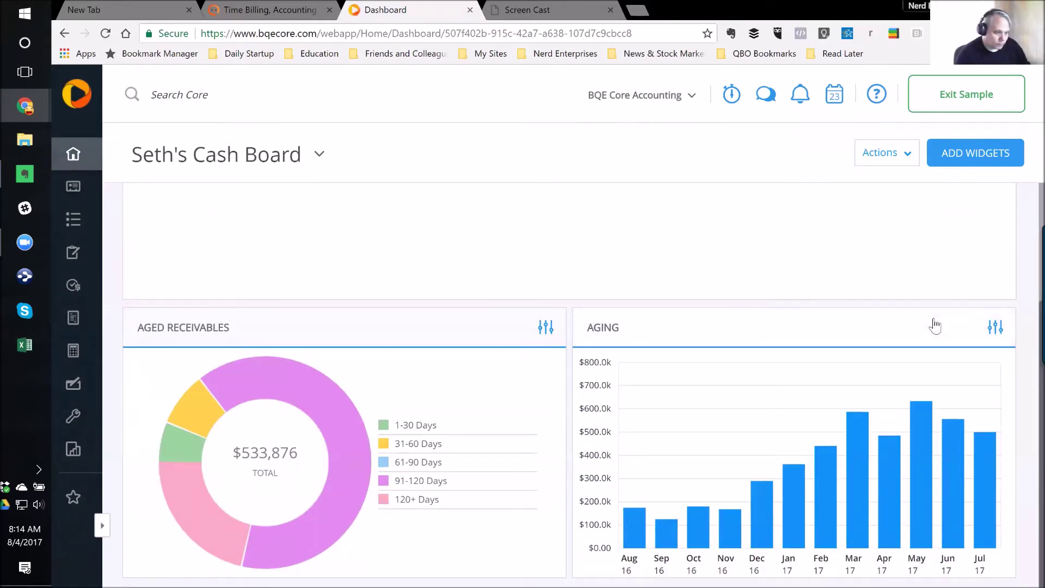
pyautogui.click(996, 327)
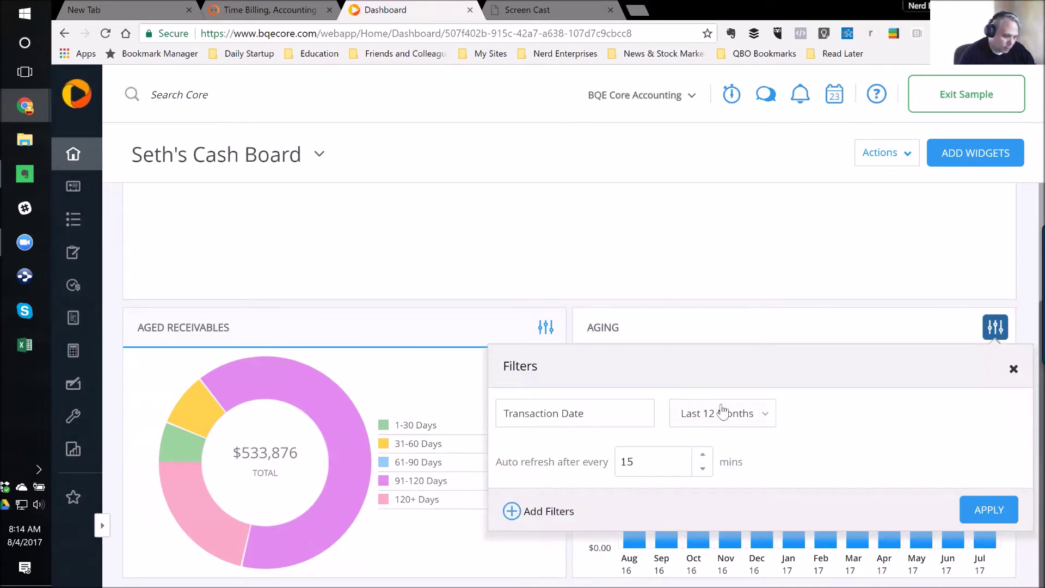
pyautogui.click(762, 416)
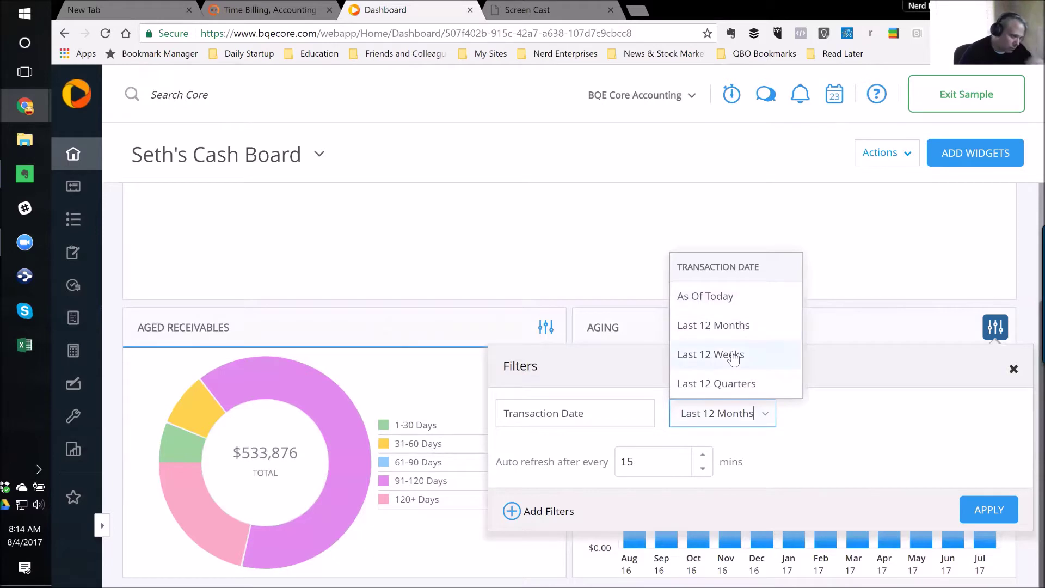
pyautogui.click(732, 390)
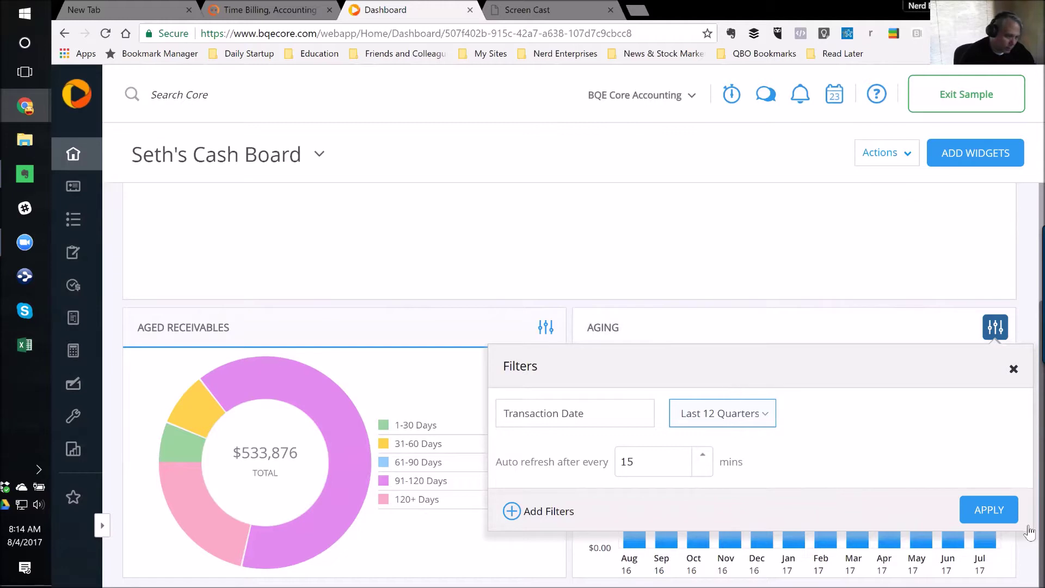
pyautogui.click(986, 511)
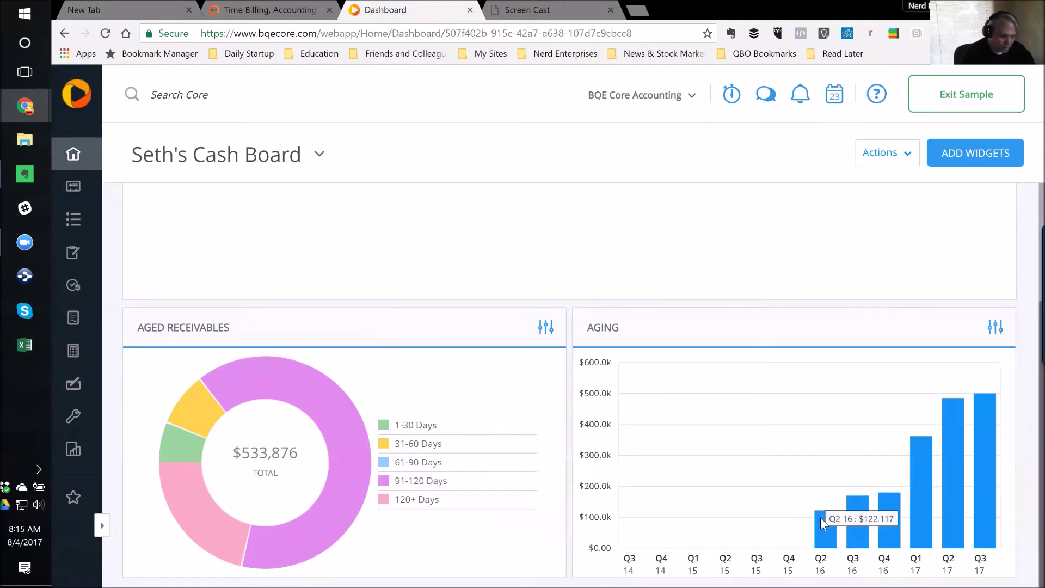
pyautogui.moveTo(827, 513)
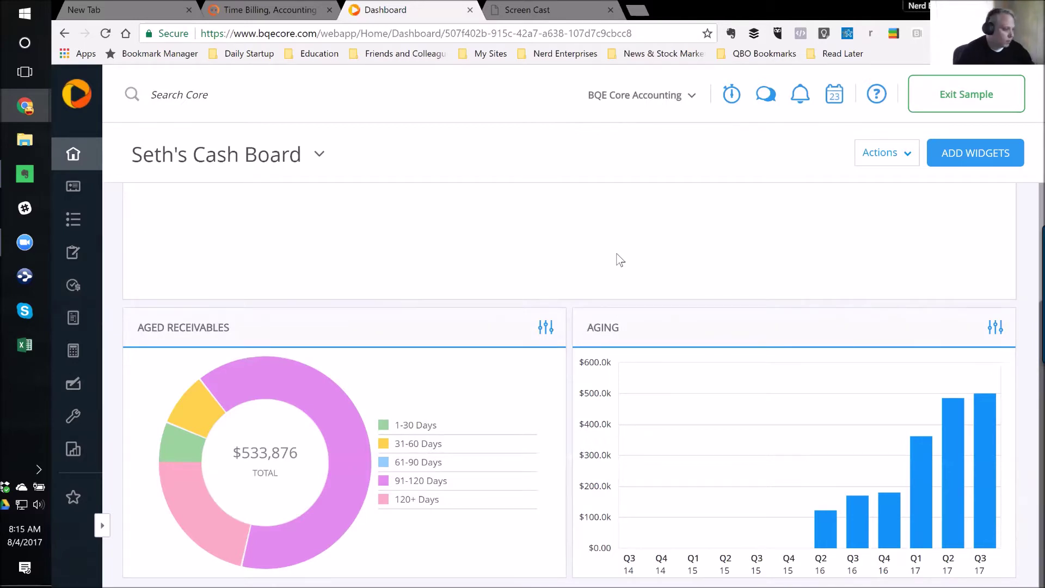
# - Expand the navigation sidebar to show its labels and view the options under Contacts and Lists
pyautogui.click(100, 526)
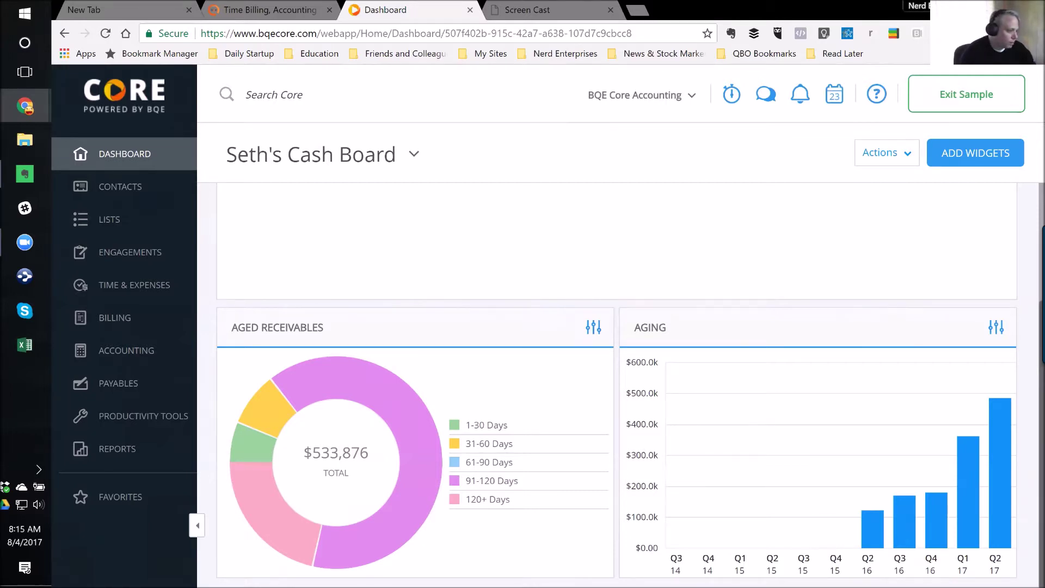
pyautogui.moveTo(122, 179)
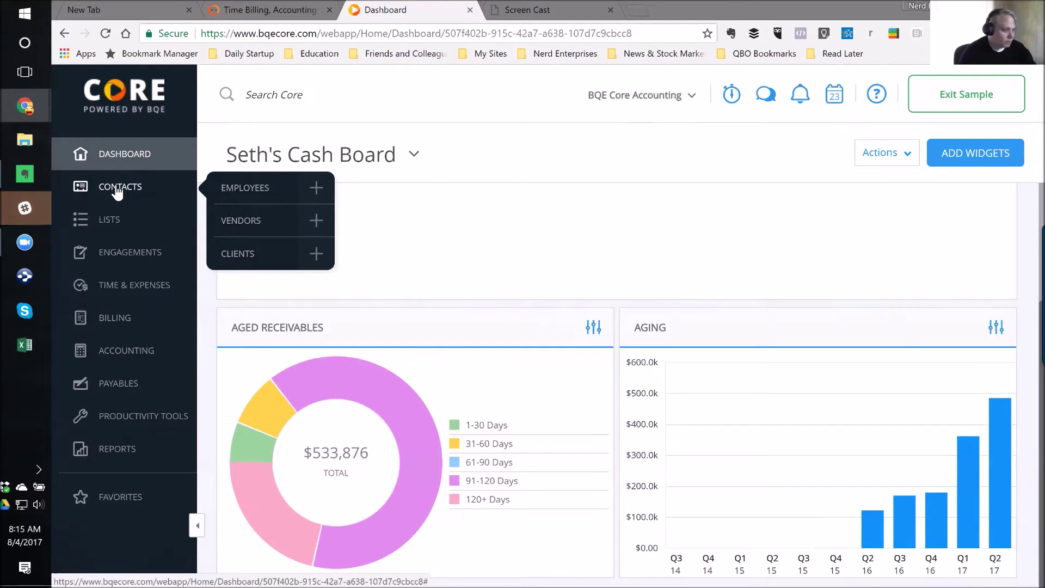
pyautogui.click(117, 187)
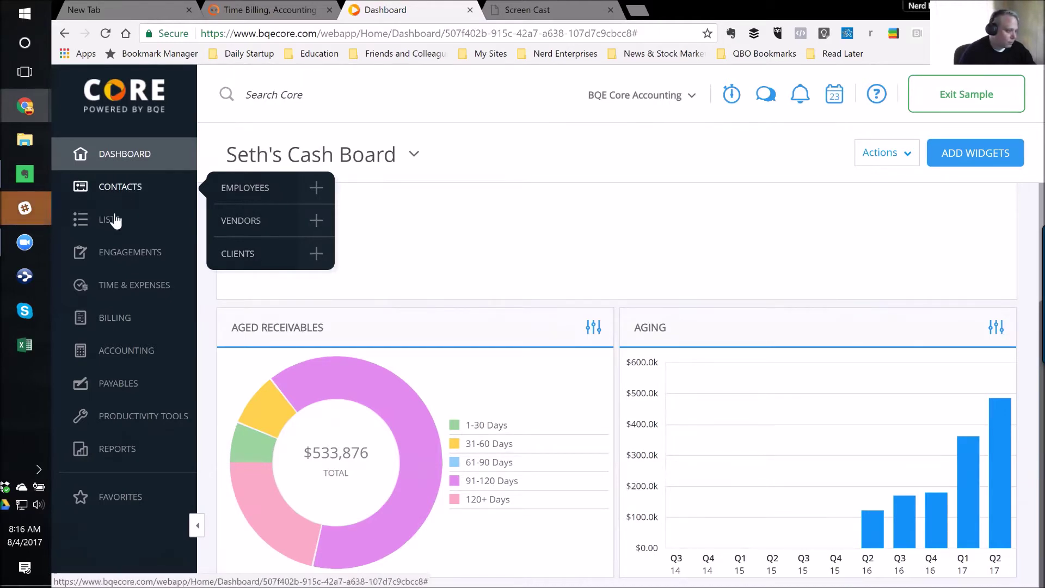
pyautogui.moveTo(112, 222)
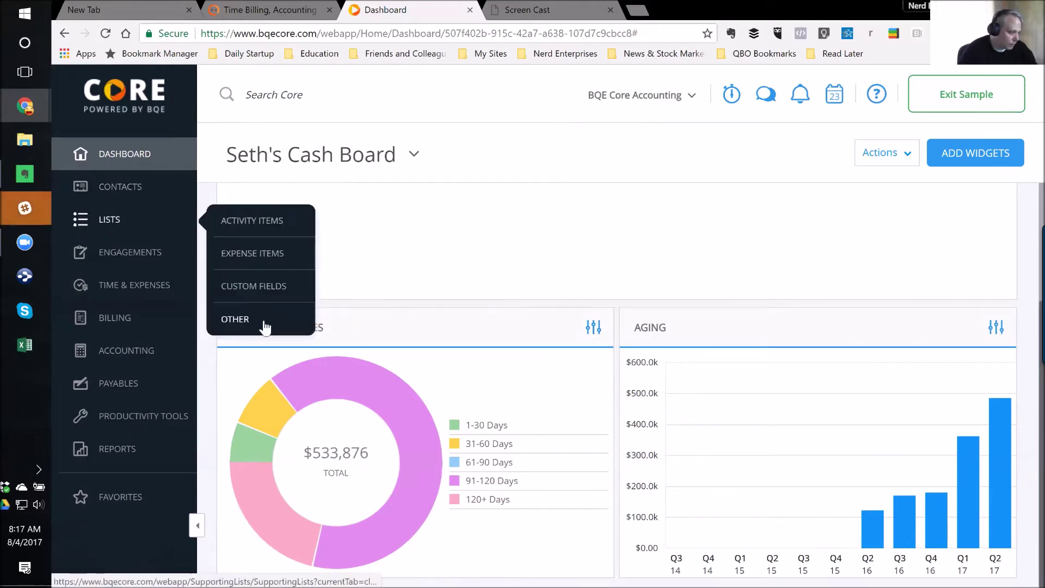
# - Try to open the Other lists, but stay on the Cash Board and check its available dashboard actions
pyautogui.click(235, 319)
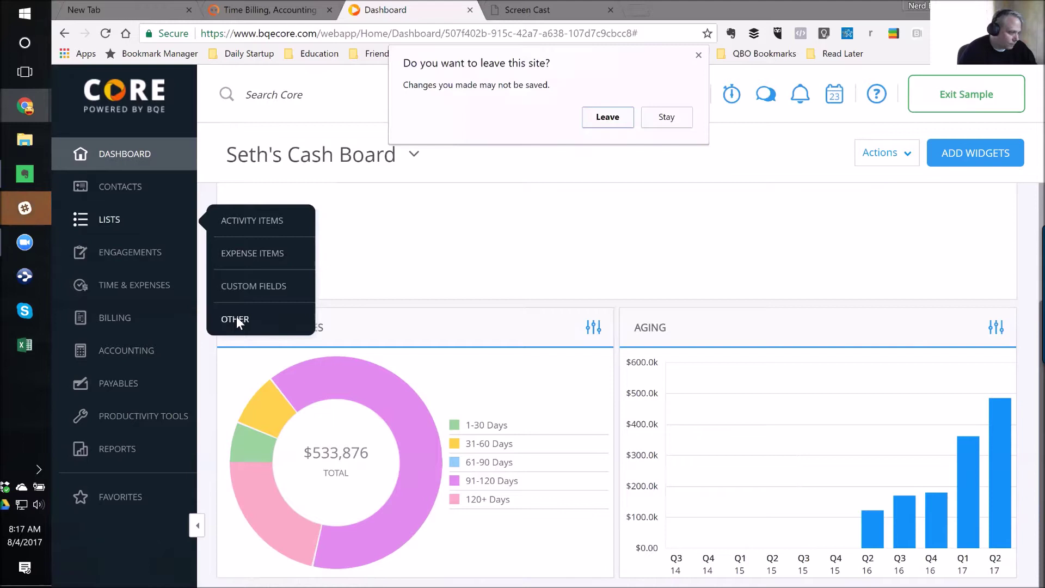
pyautogui.click(654, 116)
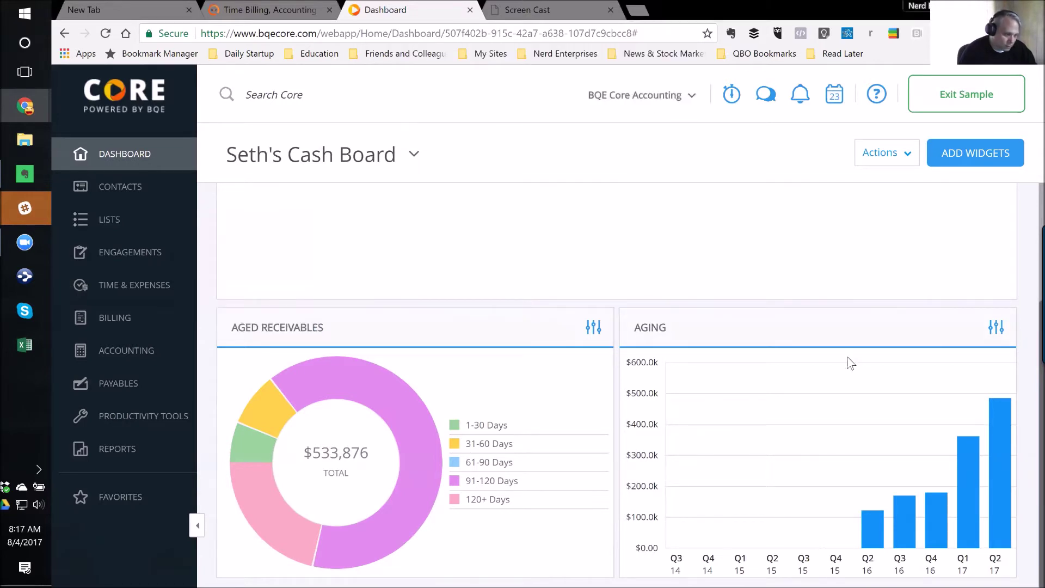
pyautogui.click(878, 154)
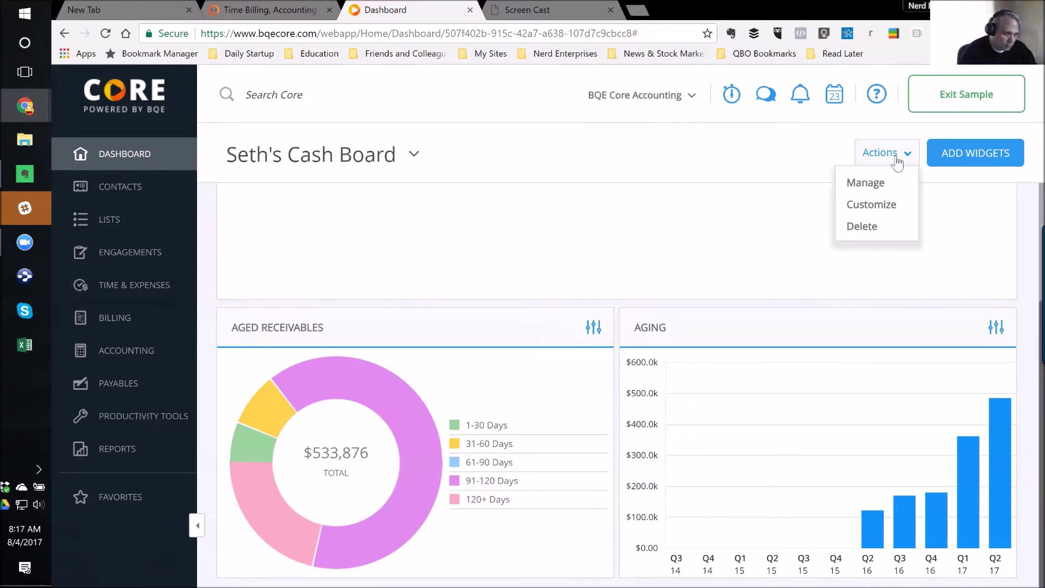
pyautogui.click(685, 227)
pyautogui.scroll(2, 660, 397)
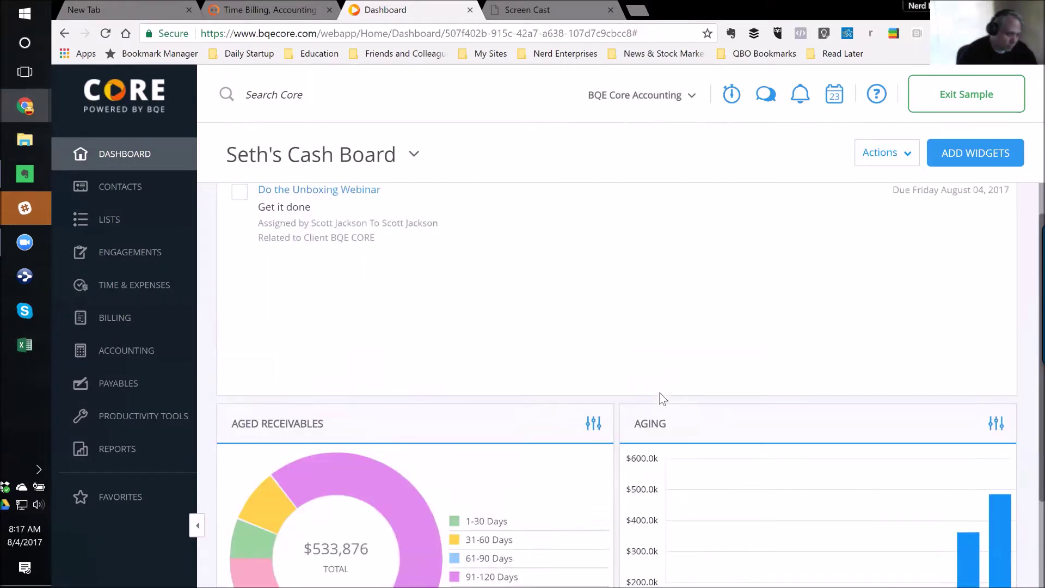
pyautogui.scroll(2, 663, 399)
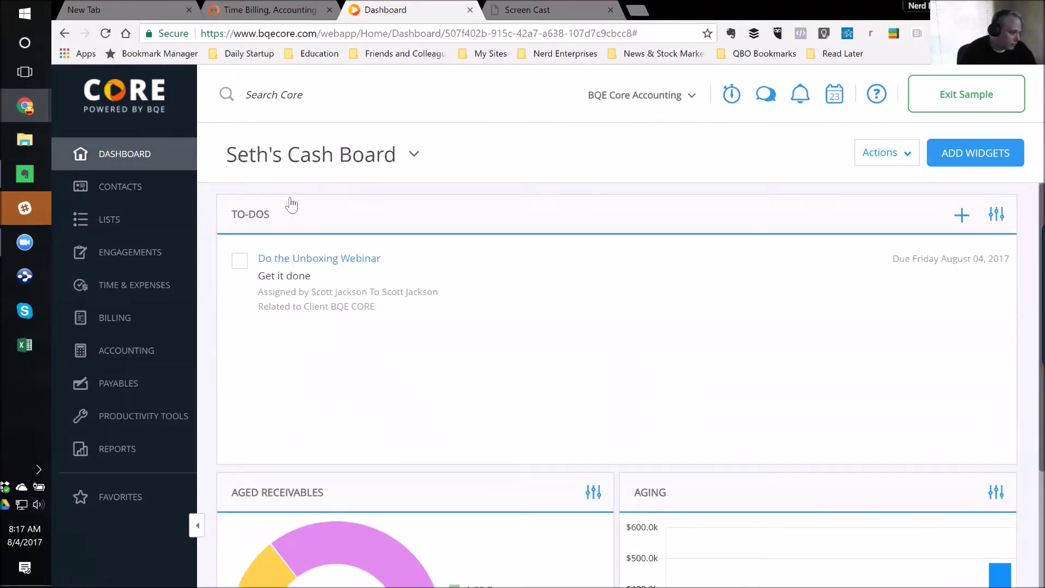
# - Open the Other section of Lists and agree to leave the dashboard page
pyautogui.moveTo(131, 252)
pyautogui.moveTo(132, 225)
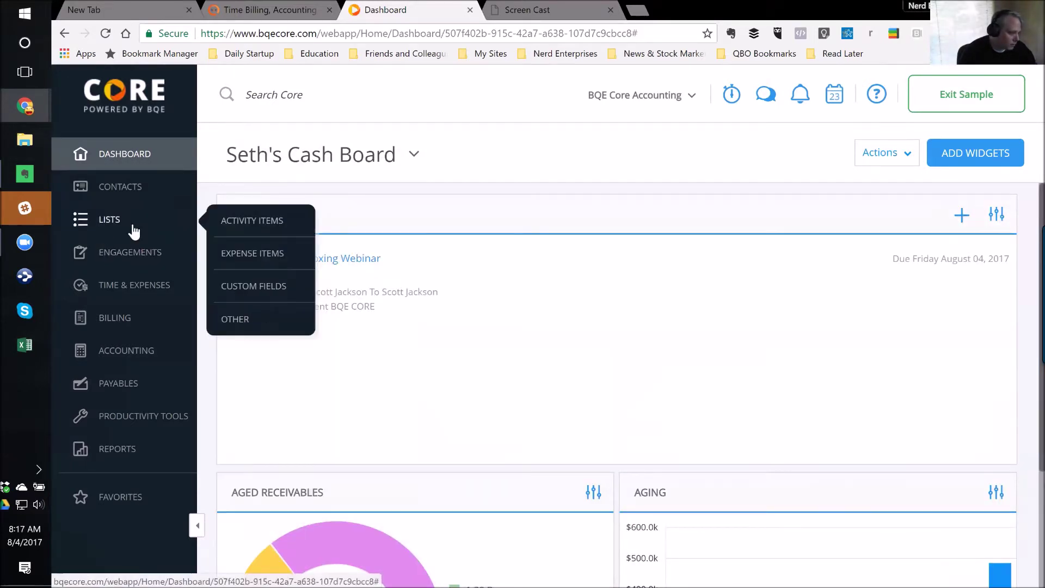
pyautogui.click(238, 319)
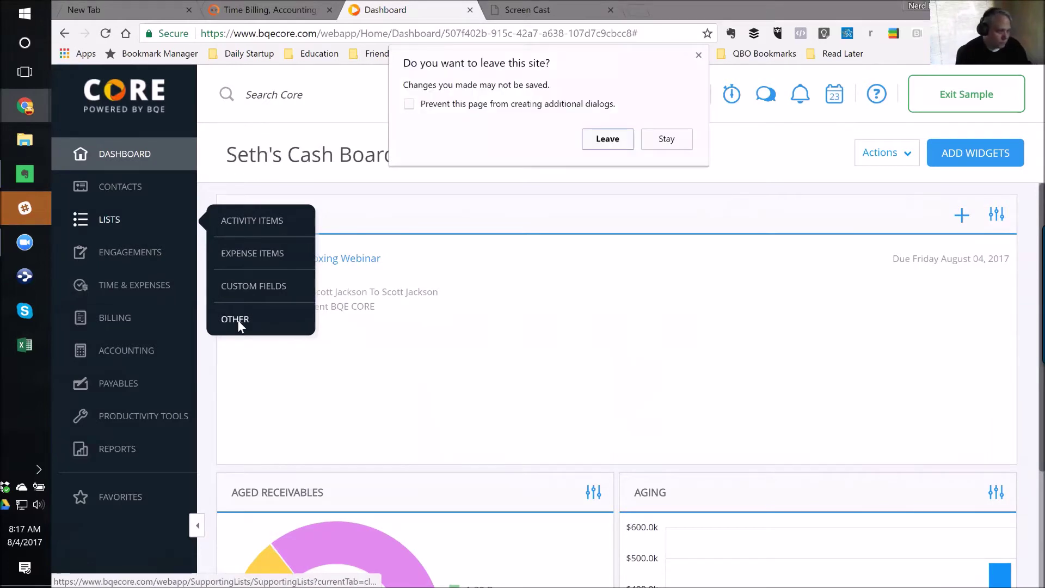
pyautogui.click(606, 139)
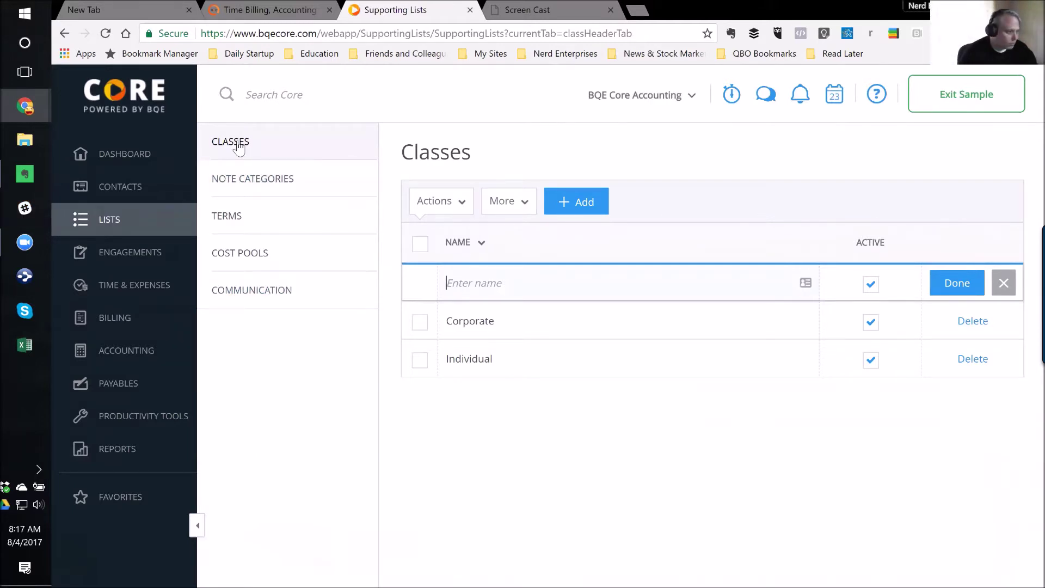
# - Browse the Note Categories, Terms, Cost Pools and Communication supporting lists
pyautogui.click(261, 186)
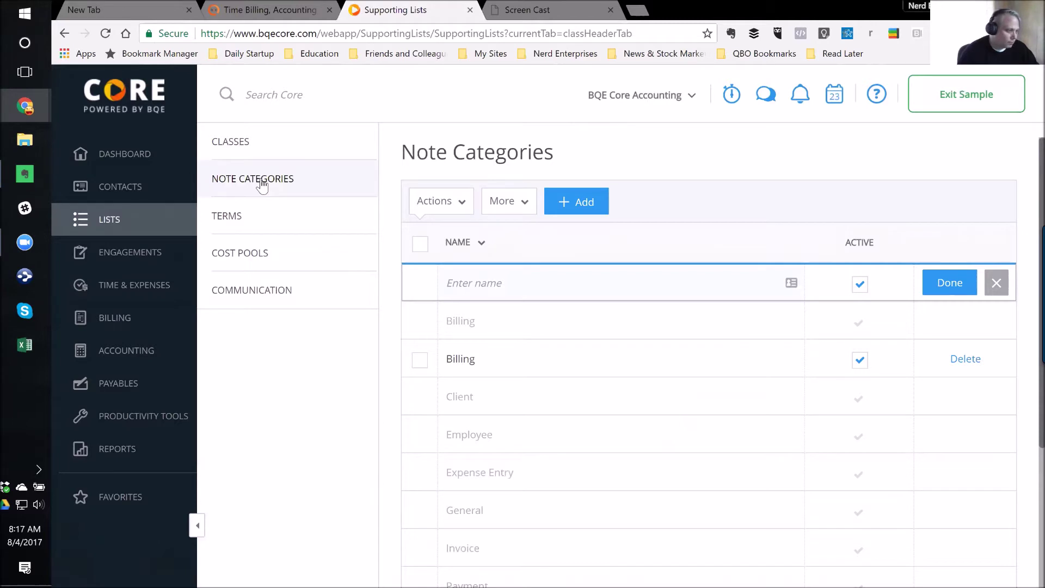
pyautogui.click(235, 218)
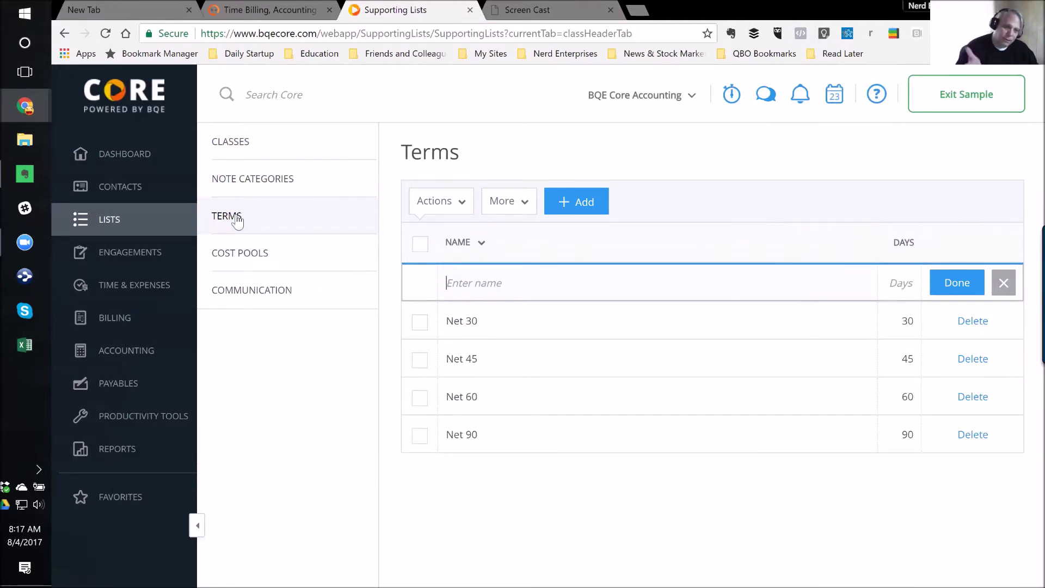
pyautogui.click(233, 255)
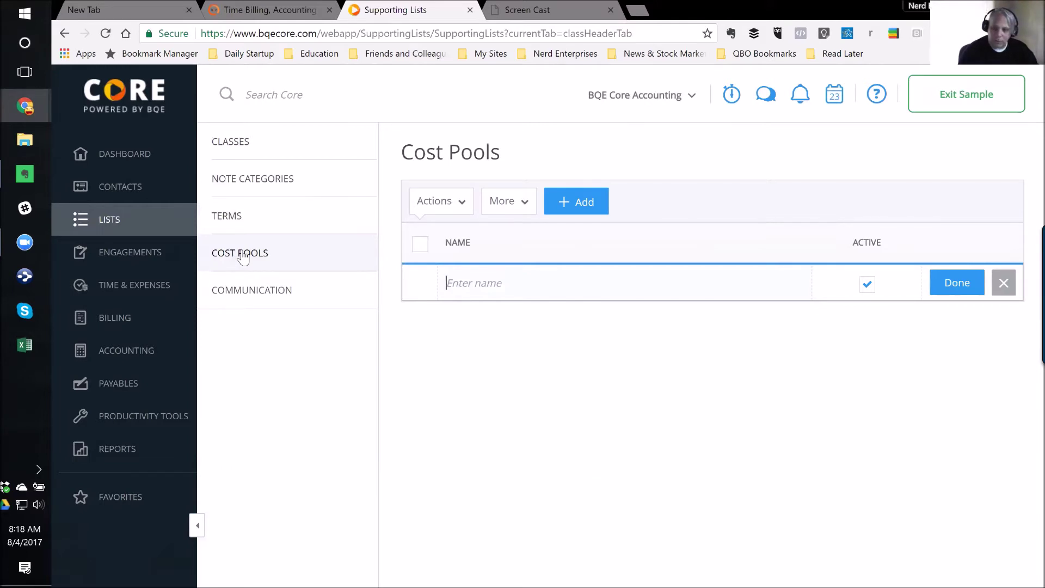
pyautogui.click(251, 299)
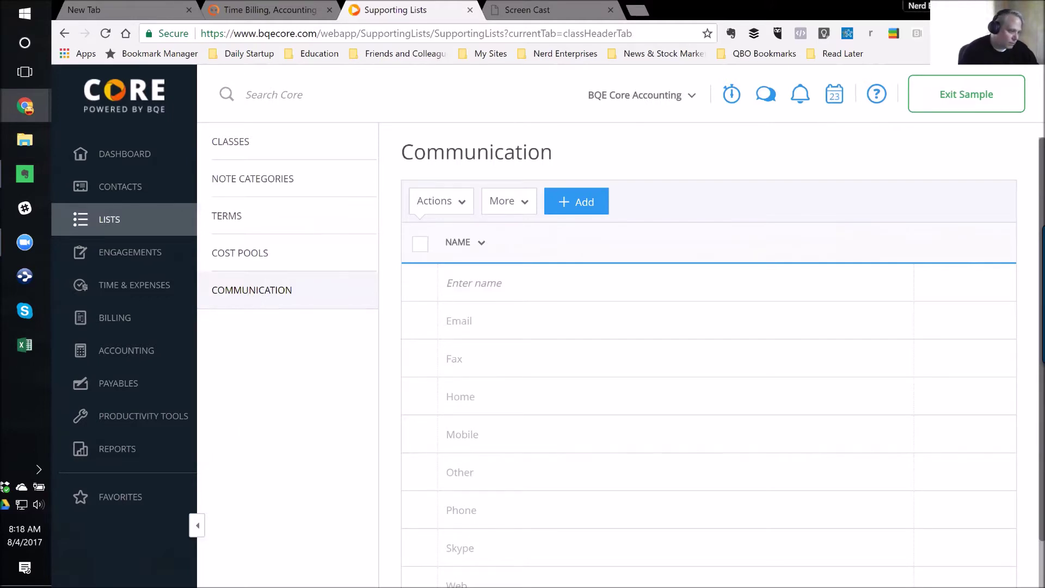
# - Check the Communication list's new-entry row and its available Actions and More options
pyautogui.click(474, 283)
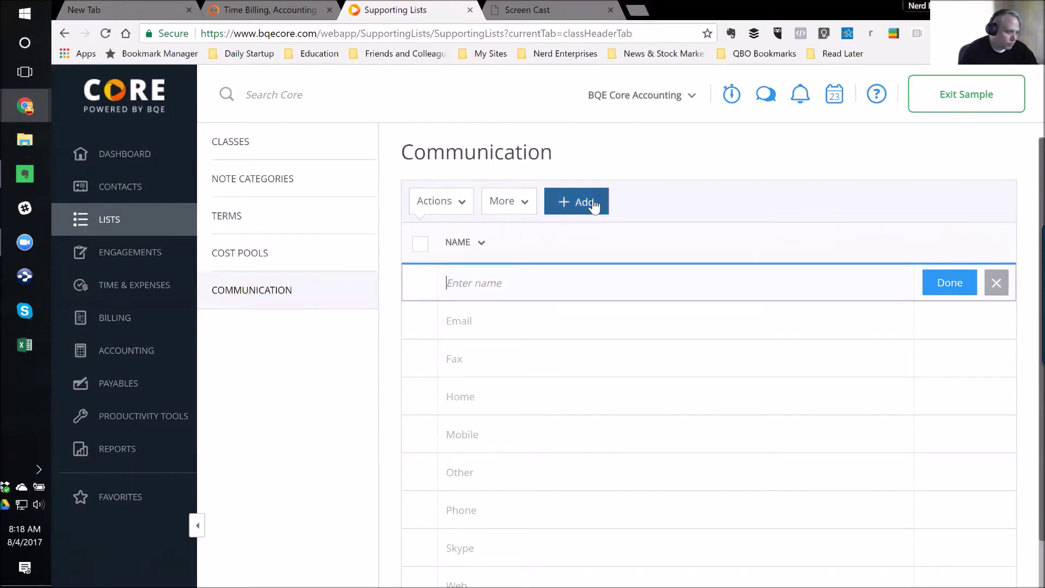
pyautogui.click(461, 206)
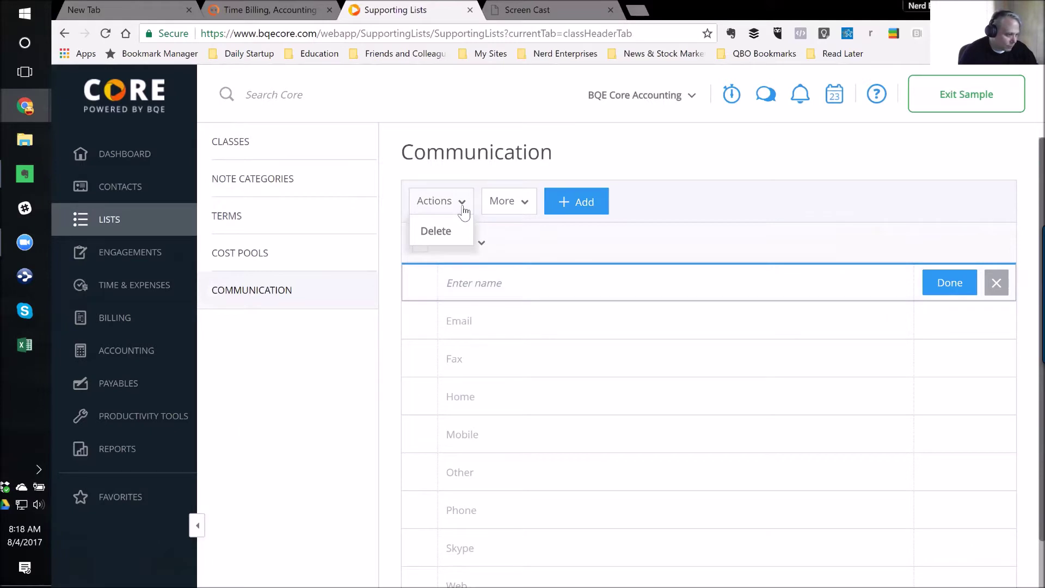
pyautogui.click(514, 205)
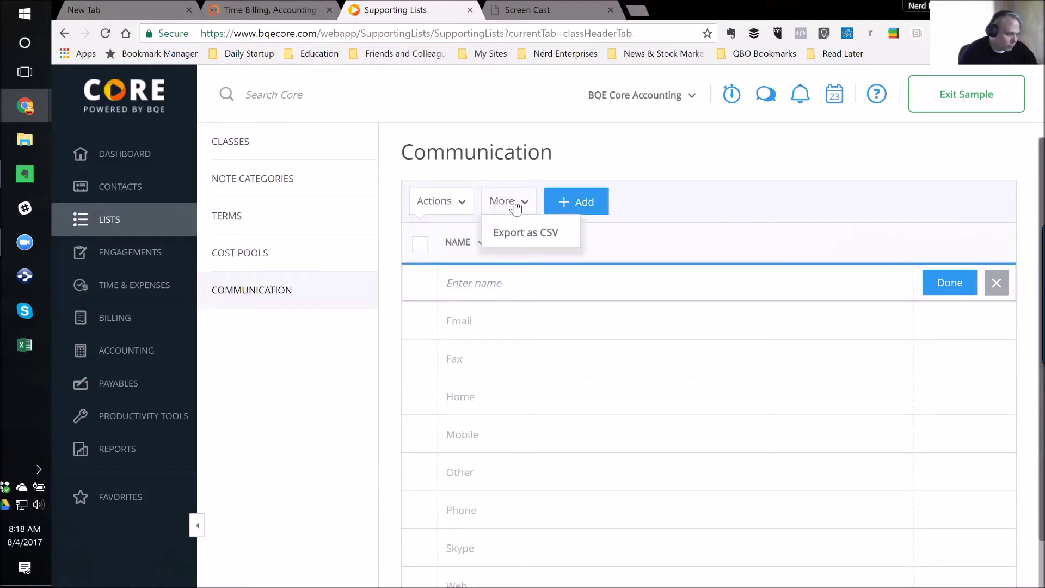
pyautogui.click(541, 416)
pyautogui.scroll(-1, 533, 435)
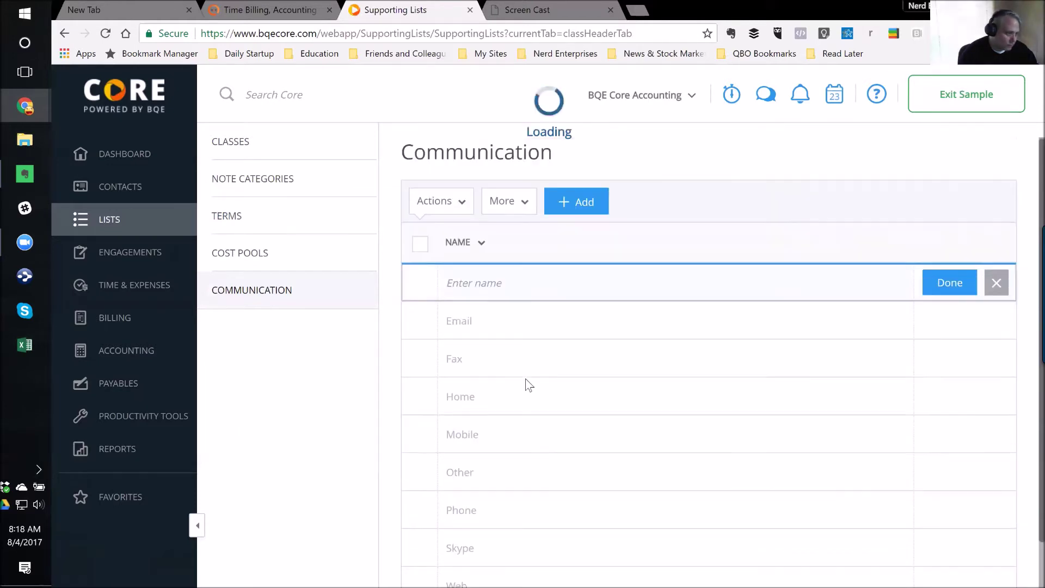
# - Open the Clients list from Contacts and bring up a blank Create Client form
pyautogui.moveTo(121, 187)
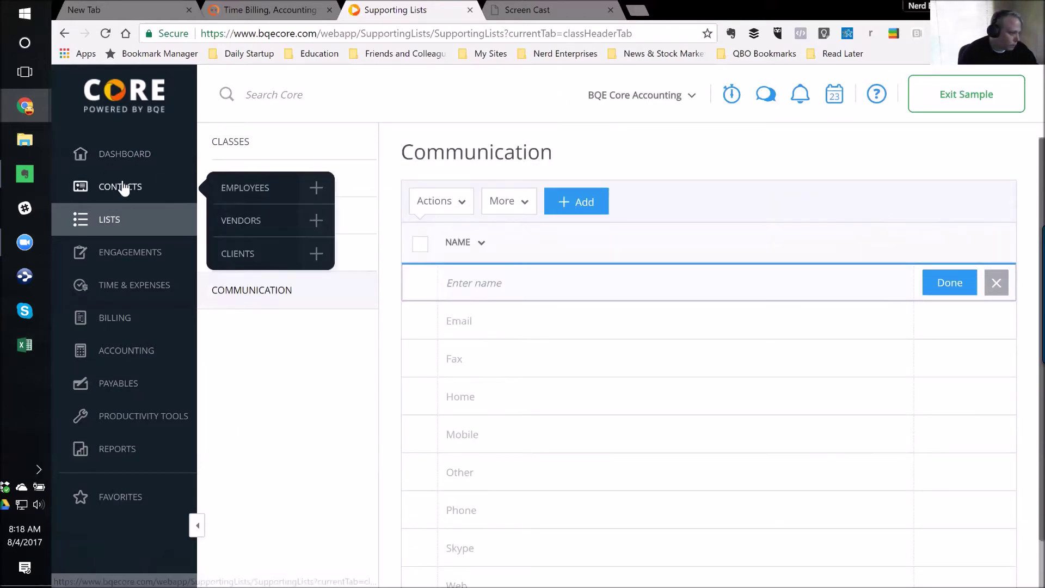
pyautogui.click(240, 254)
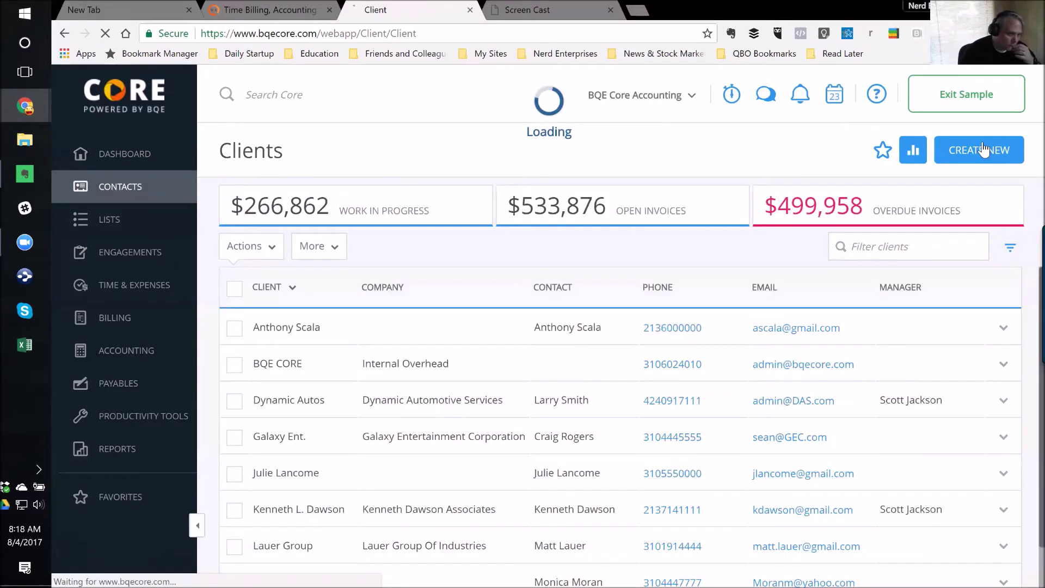
pyautogui.click(983, 154)
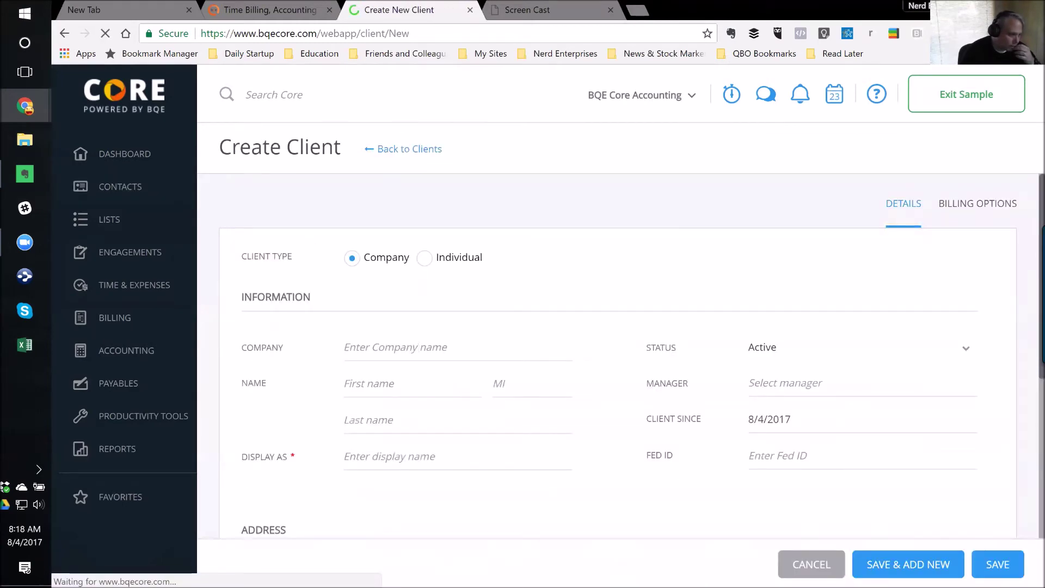
pyautogui.scroll(-3, 457, 427)
pyautogui.scroll(-3, 549, 445)
pyautogui.scroll(5, 549, 446)
# - Review the Create Client form's information and address fields, and select the Client Since date
pyautogui.moveTo(107, 225)
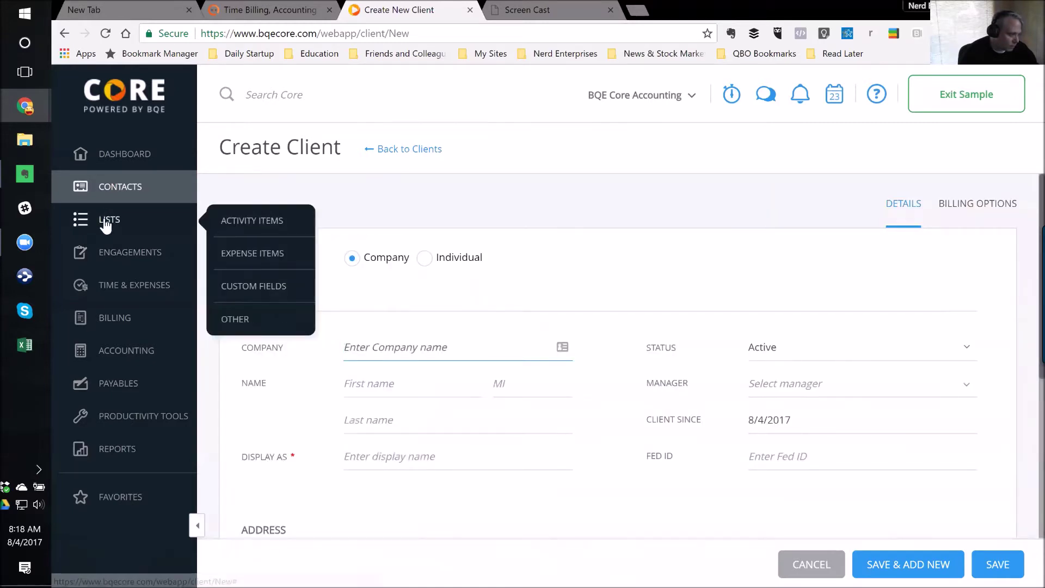
pyautogui.moveTo(121, 194)
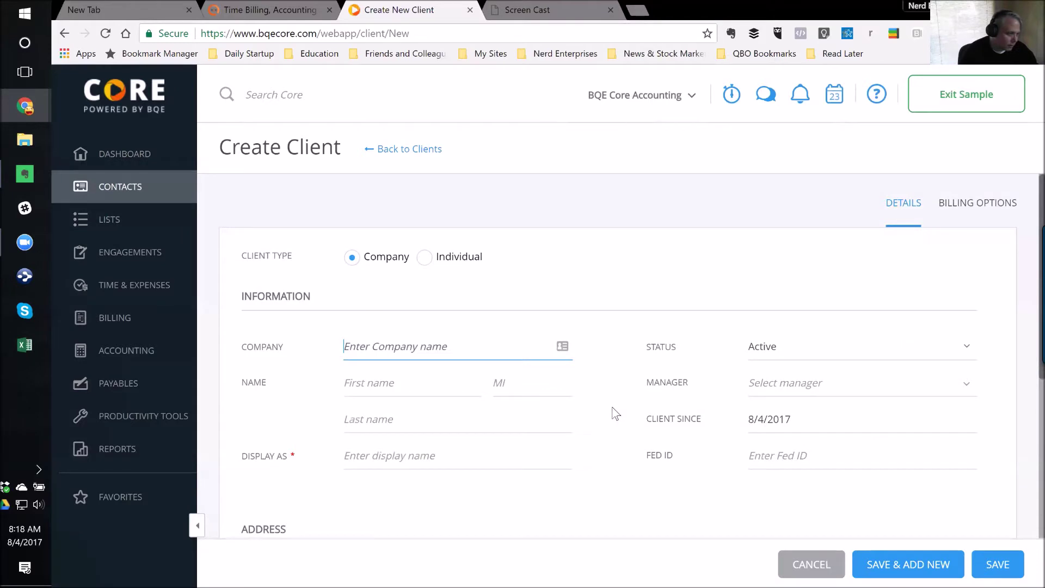
pyautogui.scroll(-5, 615, 414)
pyautogui.scroll(5, 615, 414)
pyautogui.scroll(-1, 615, 414)
pyautogui.scroll(-4, 615, 414)
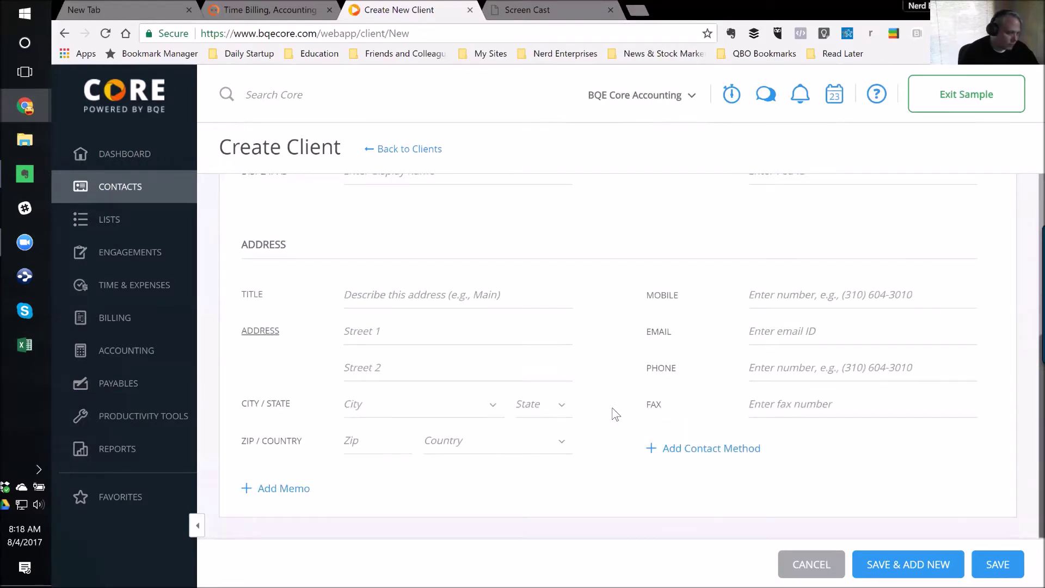
pyautogui.scroll(5, 615, 414)
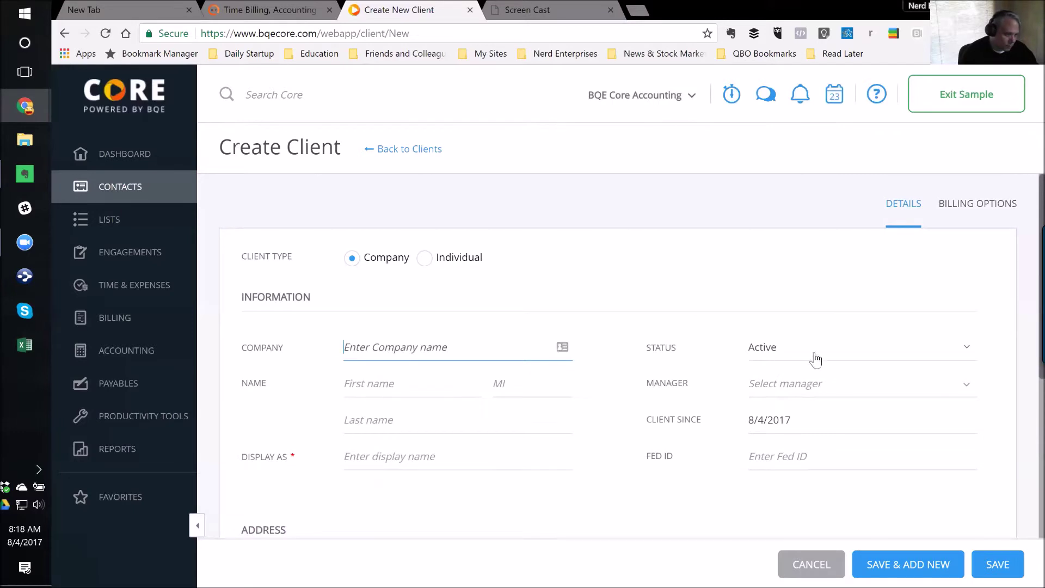
pyautogui.click(806, 420)
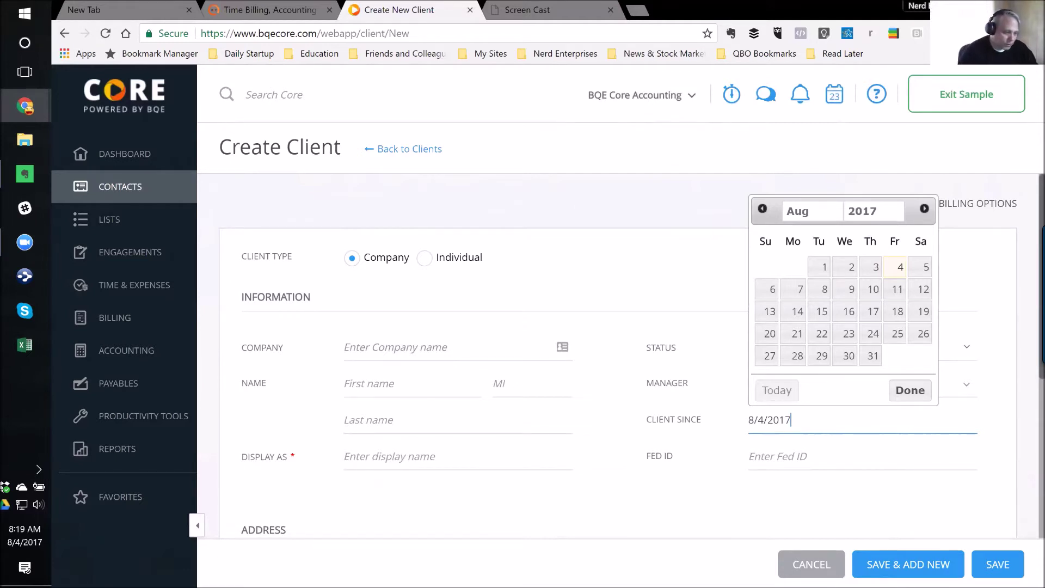
pyautogui.hotkey('ctrl', 'a')
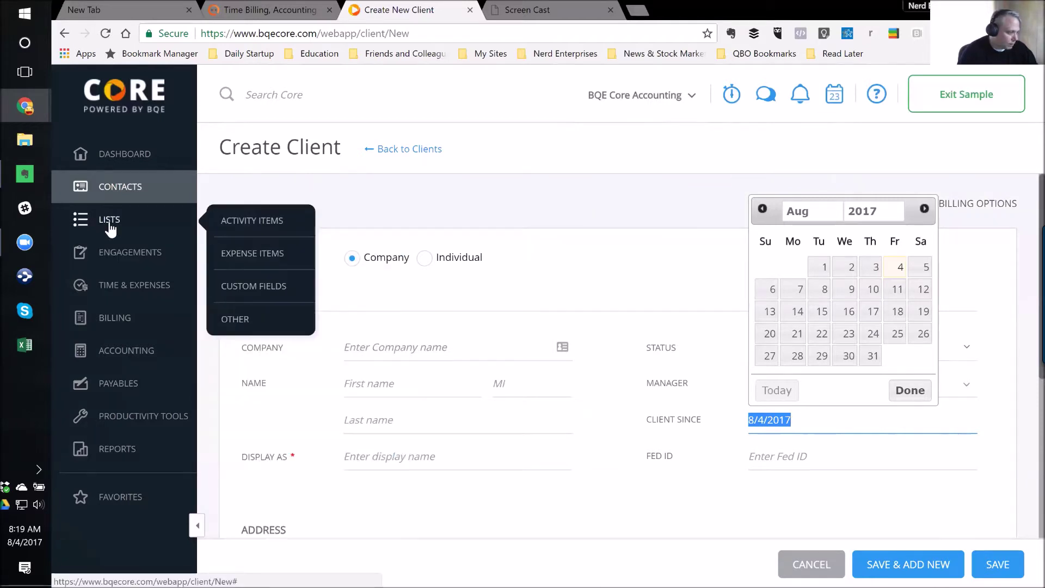
# - View the navigation options under Engagements and Contacts while staying on the Create Client form
pyautogui.moveTo(117, 260)
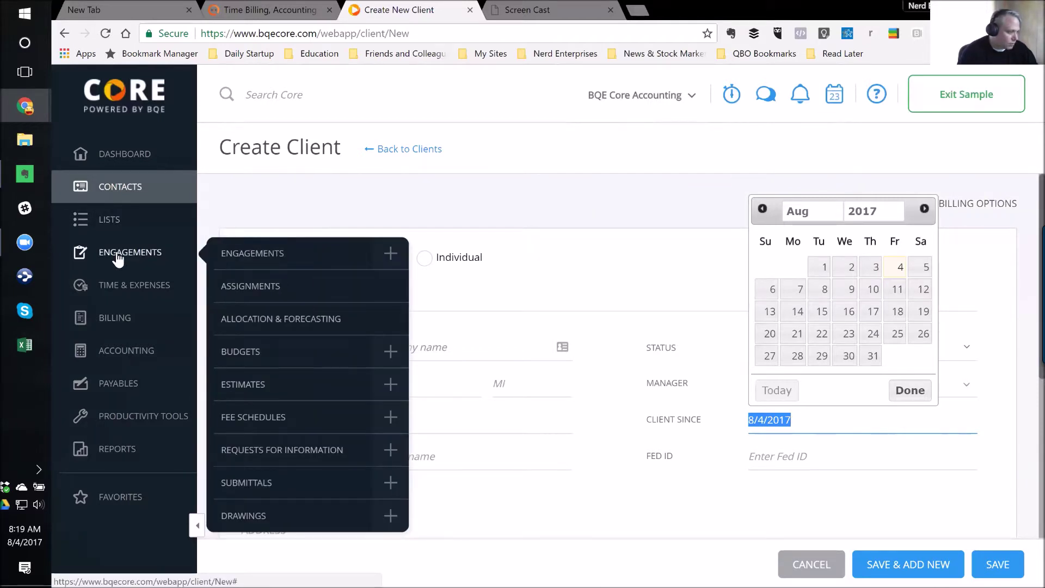
pyautogui.click(118, 260)
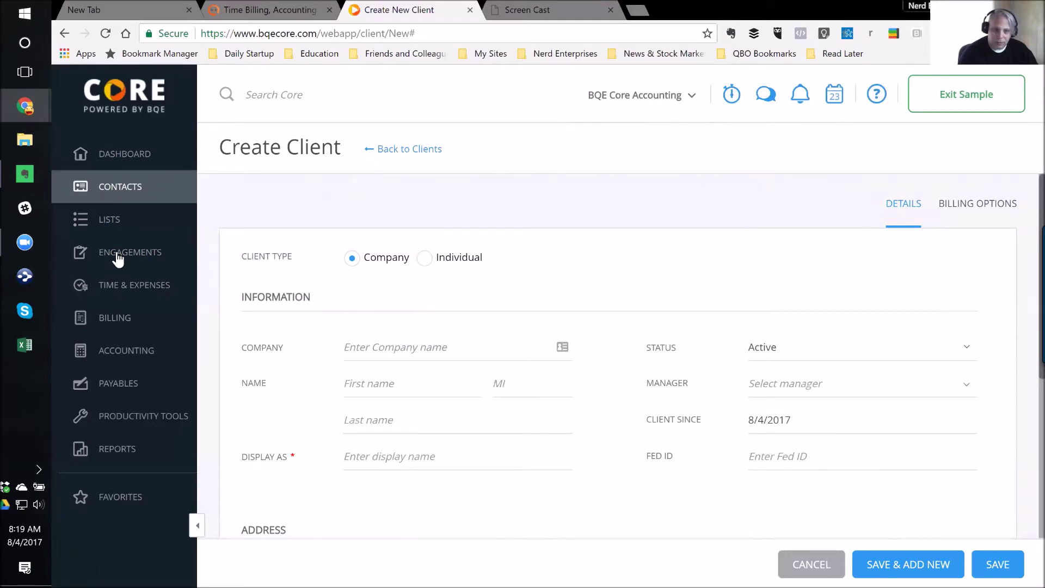
pyautogui.moveTo(121, 258)
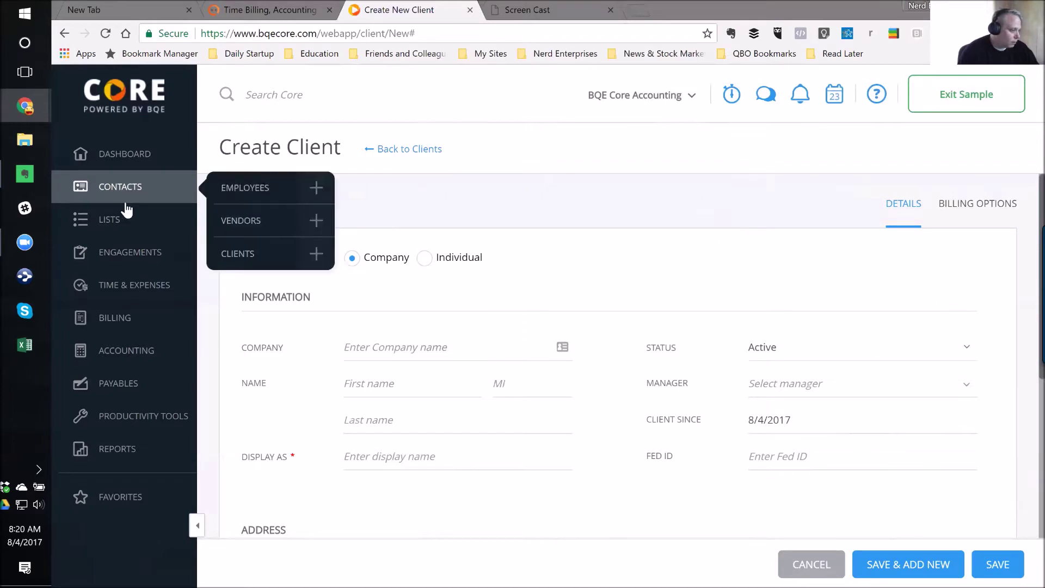
pyautogui.moveTo(116, 223)
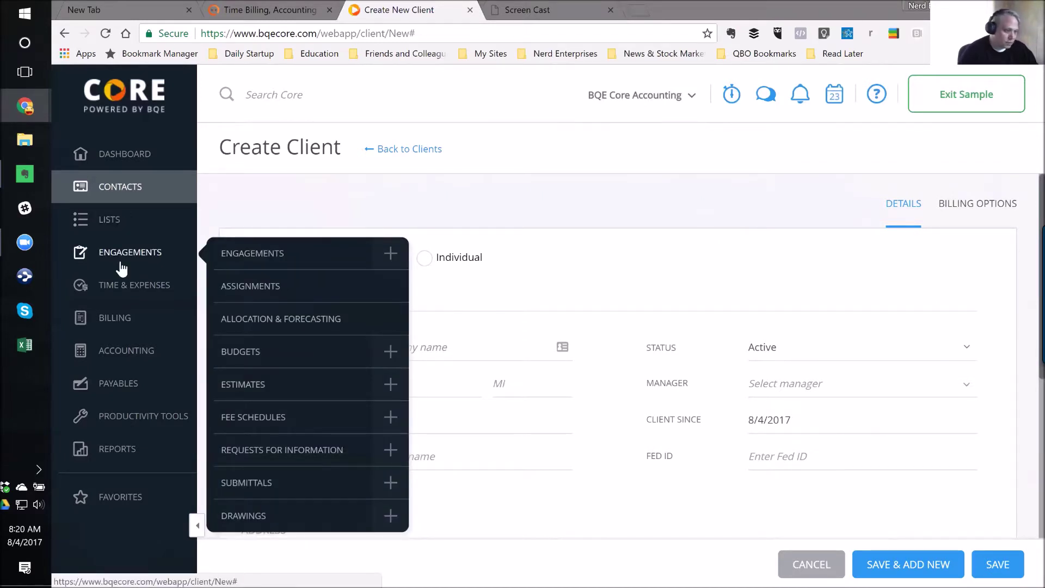
# - Open the Custom Labels section of the company's Global Settings
pyautogui.click(693, 98)
pyautogui.moveTo(542, 254)
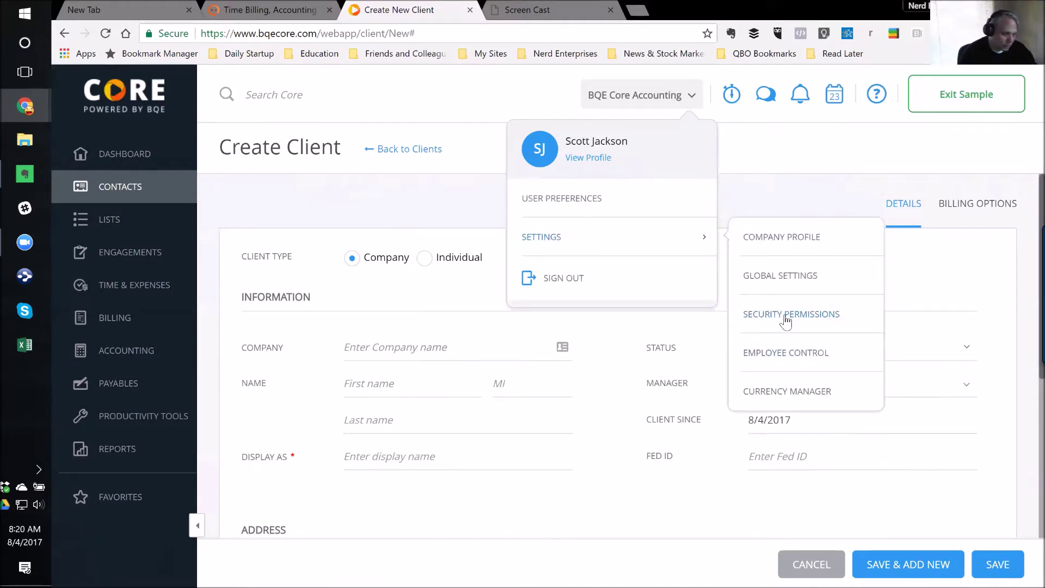
pyautogui.click(768, 280)
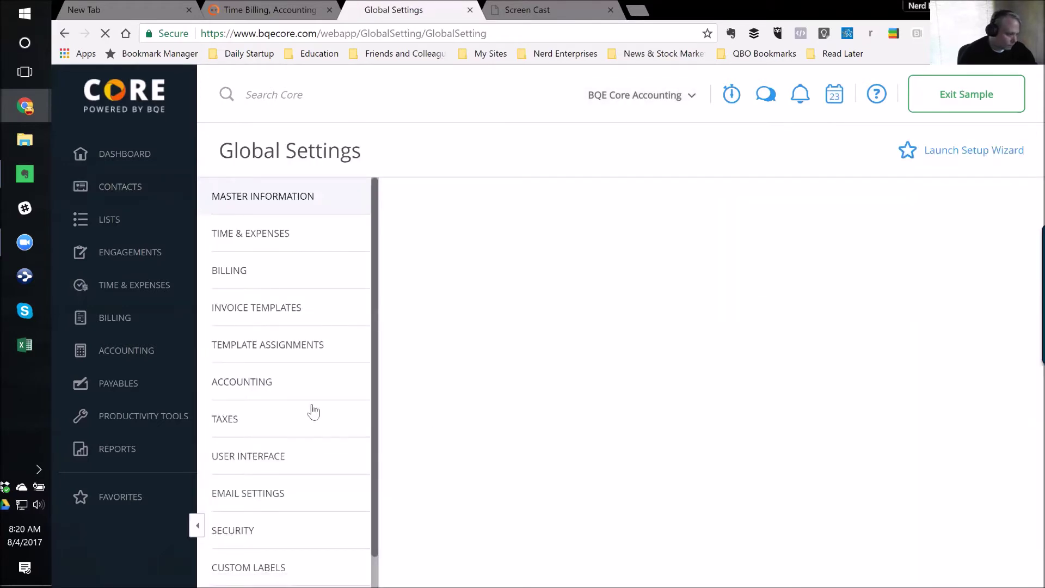
pyautogui.scroll(-1, 256, 479)
pyautogui.click(252, 527)
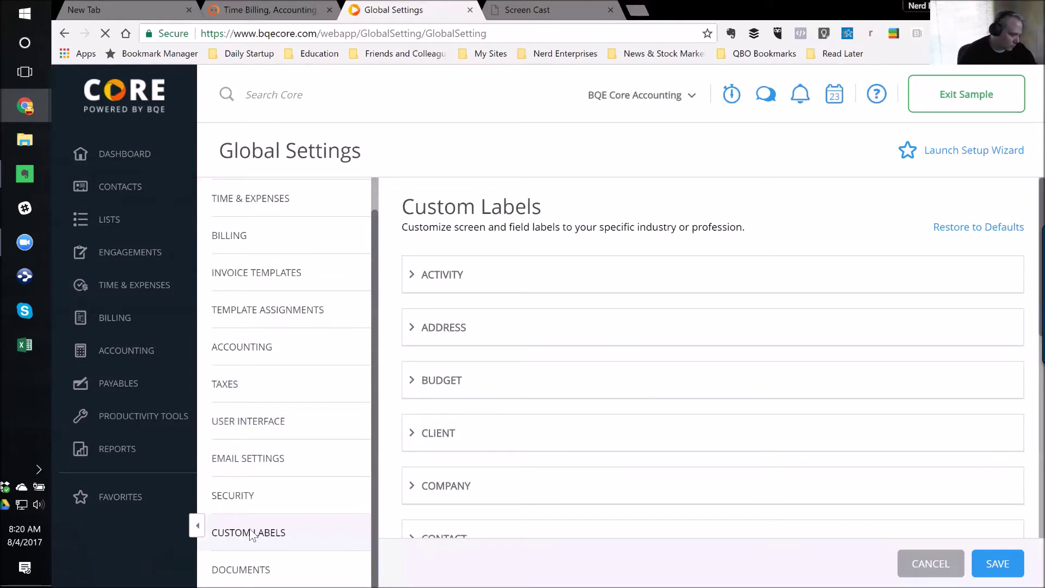
# - Expand the Project custom labels and select the custom label of the Caption row
pyautogui.scroll(-6, 624, 393)
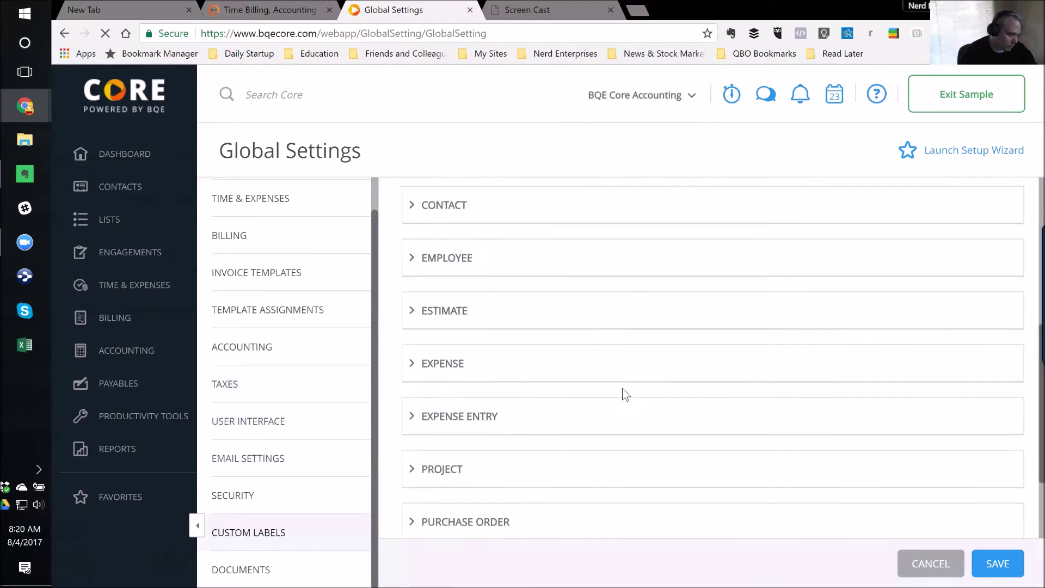
pyautogui.scroll(-2, 599, 381)
pyautogui.click(447, 347)
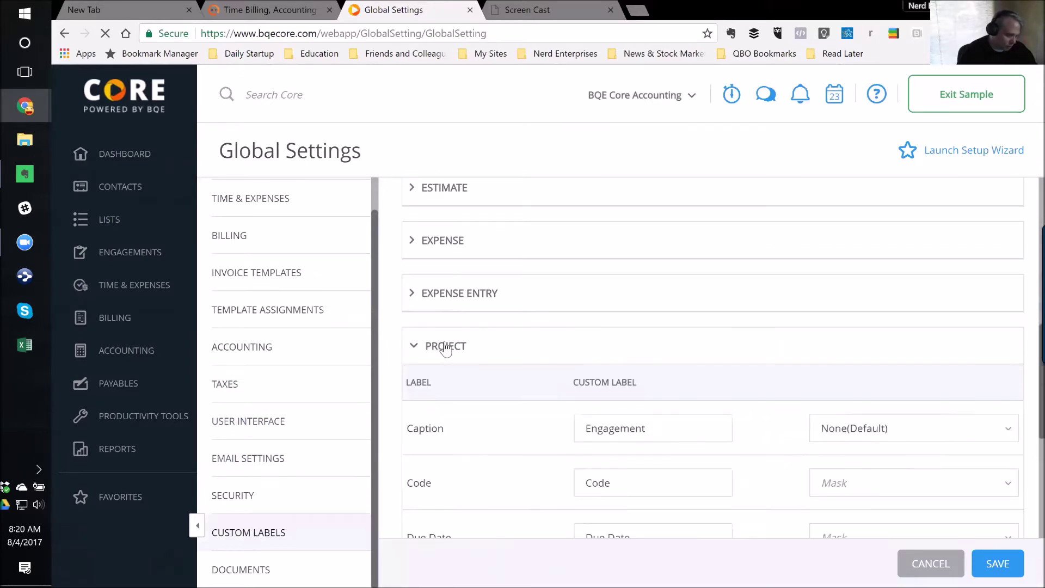
pyautogui.scroll(-1, 487, 218)
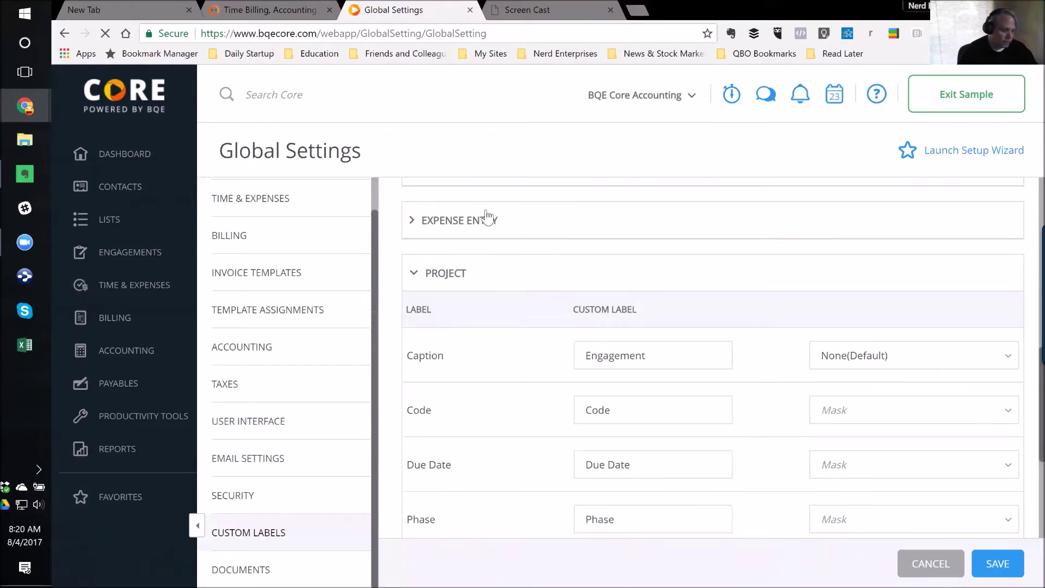
pyautogui.scroll(-1, 502, 343)
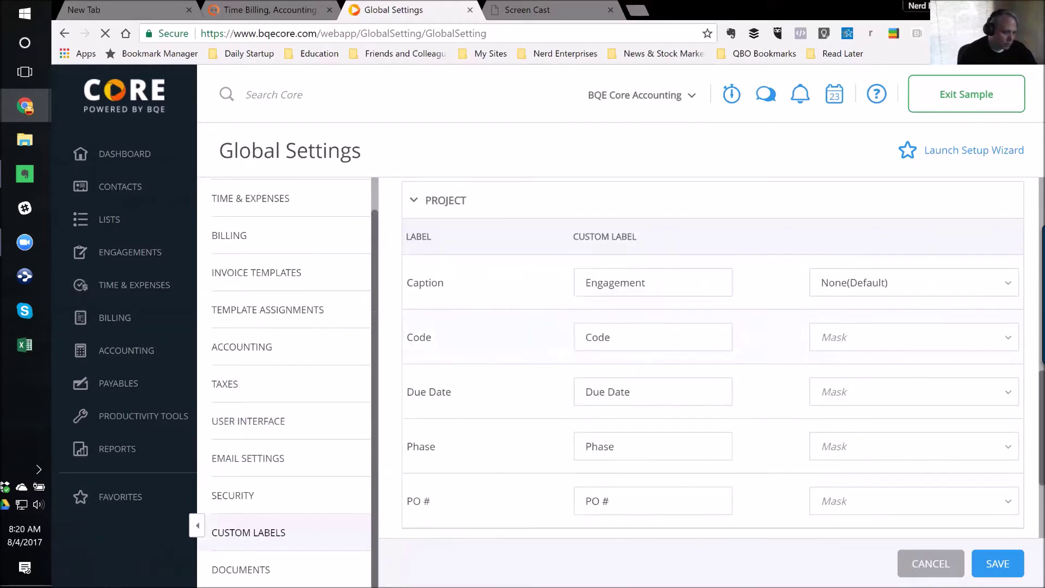
pyautogui.click(518, 285)
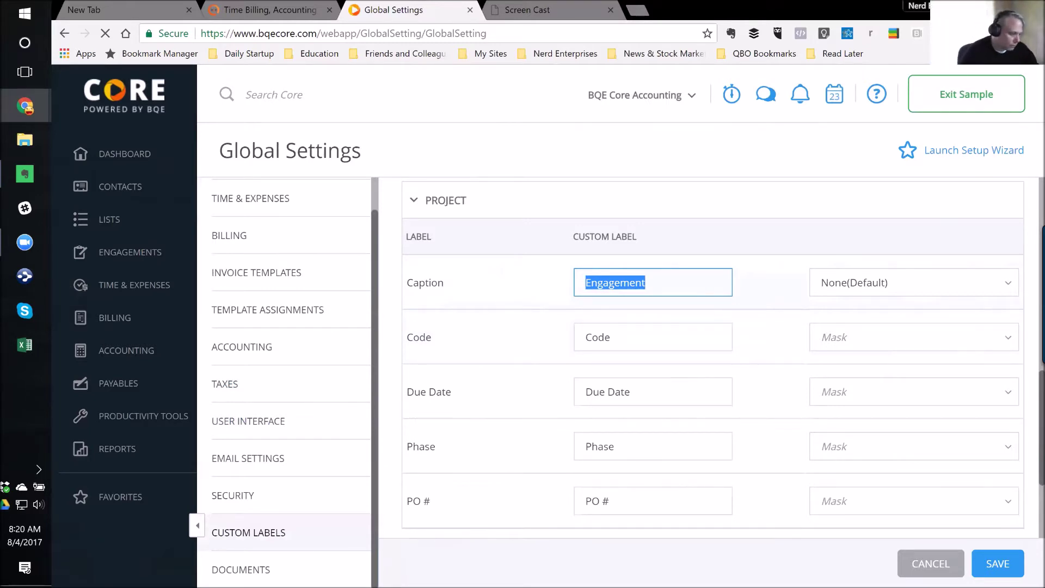
# - Set the Client group's Caption custom label to PITA and save the settings
pyautogui.scroll(5, 490, 351)
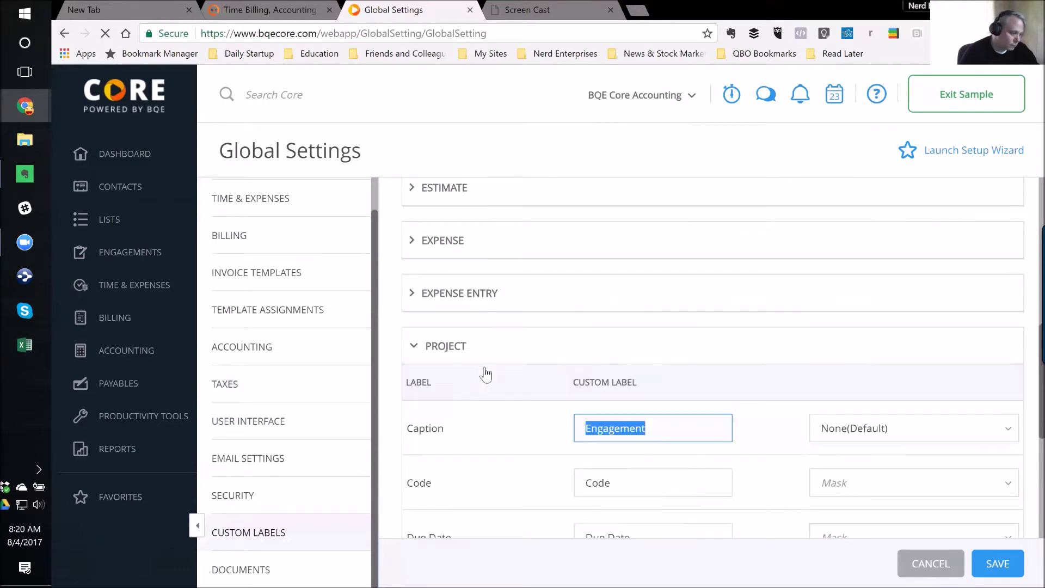
pyautogui.scroll(2, 485, 374)
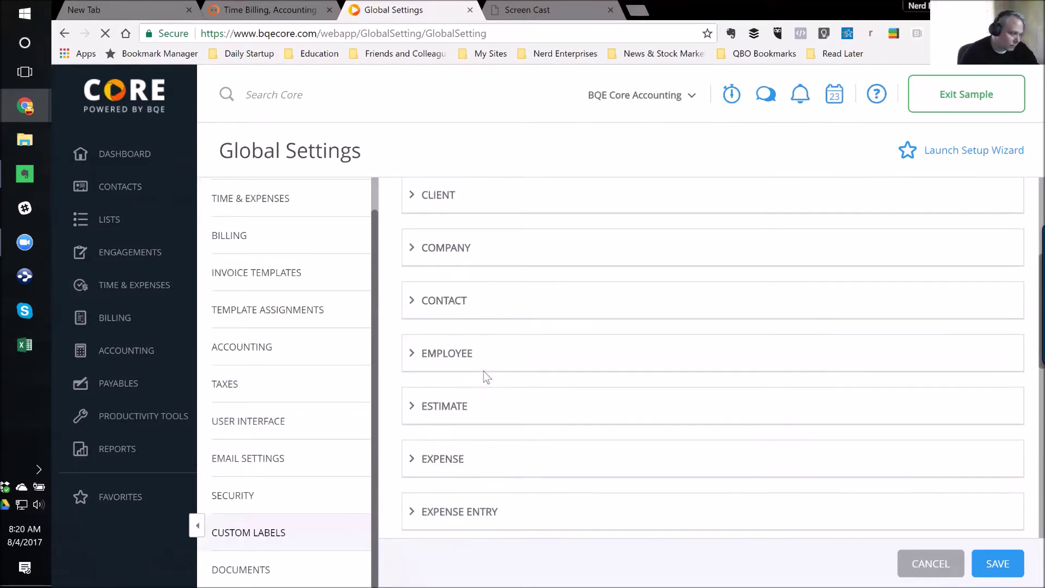
pyautogui.scroll(1, 490, 373)
pyautogui.click(442, 268)
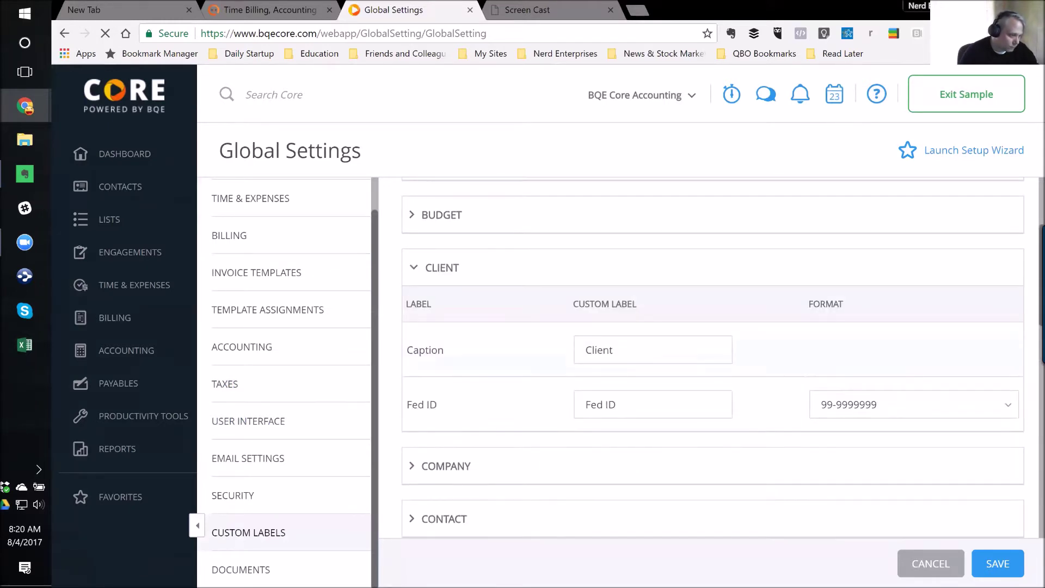
pyautogui.click(483, 350)
pyautogui.write('Pl')
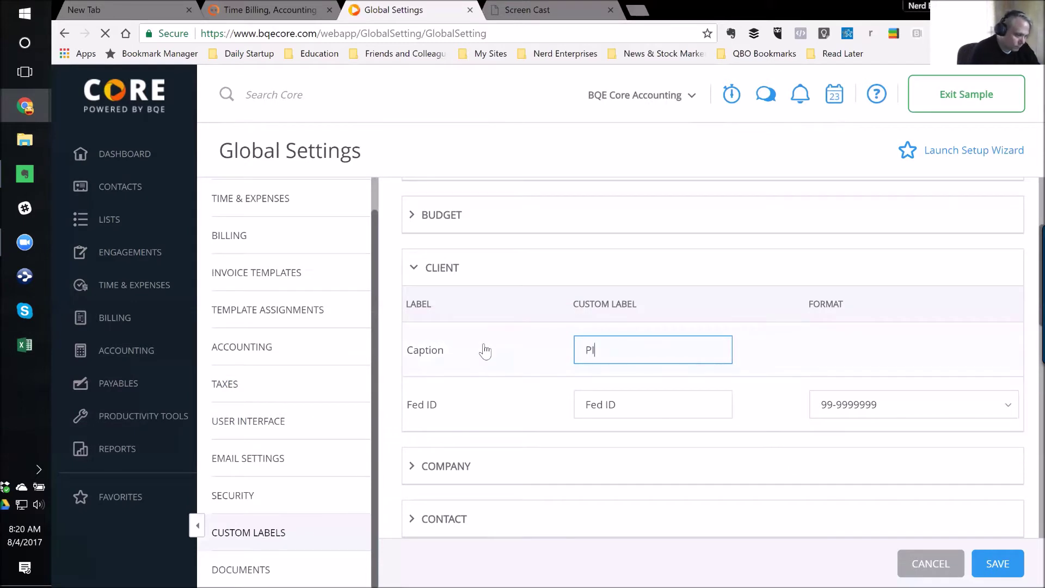
pyautogui.write('TA')
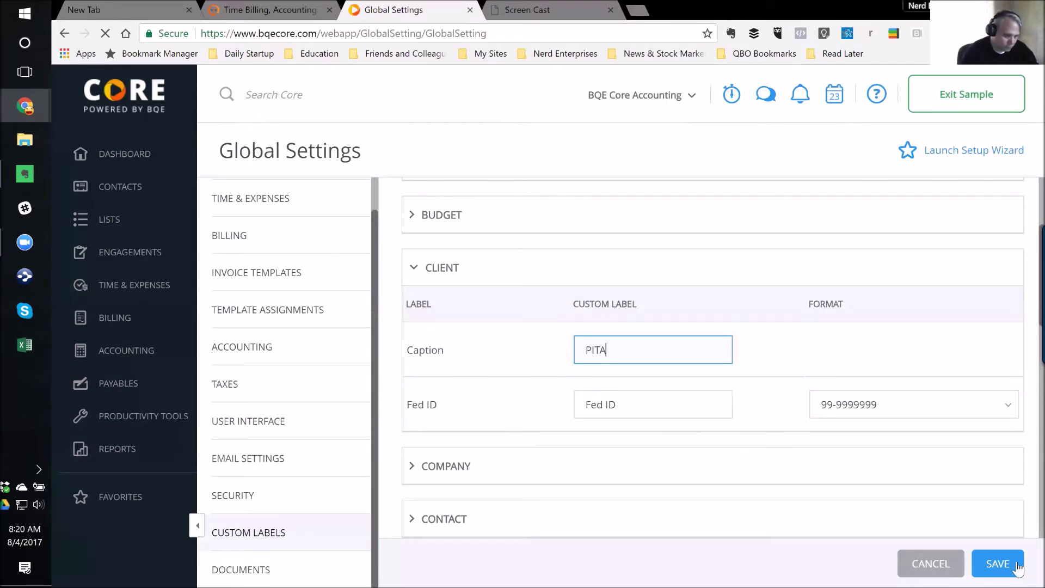
pyautogui.click(997, 568)
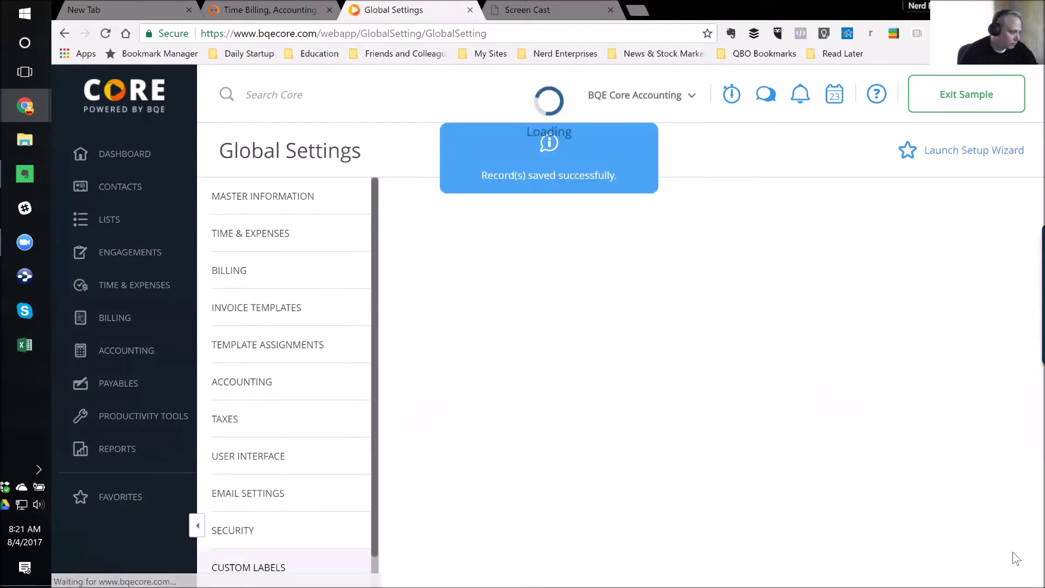
# - View the client entry's label among the contact options and open the engagement Assignments screen
pyautogui.click(121, 191)
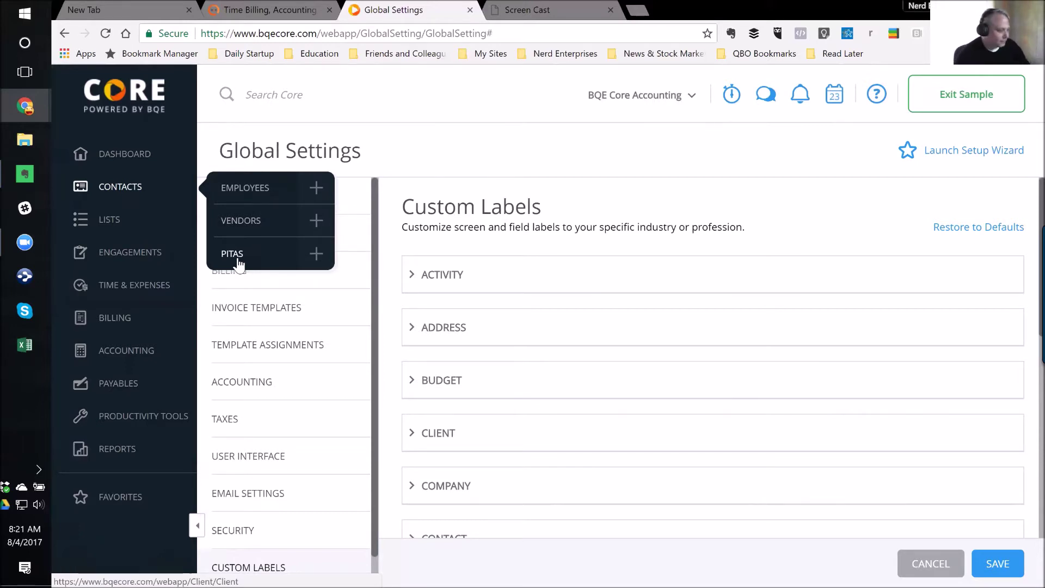
pyautogui.moveTo(121, 250)
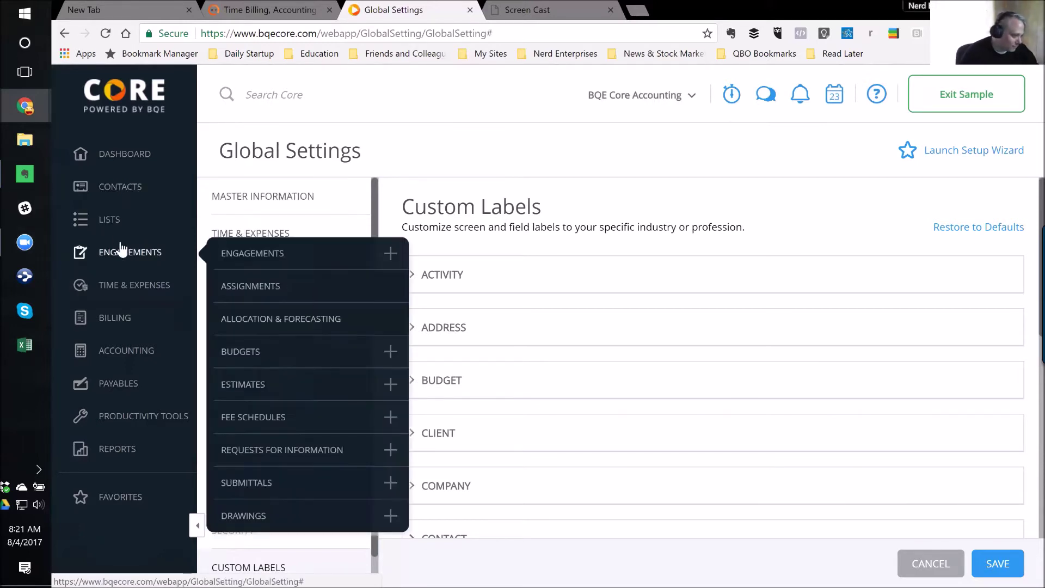
pyautogui.click(243, 298)
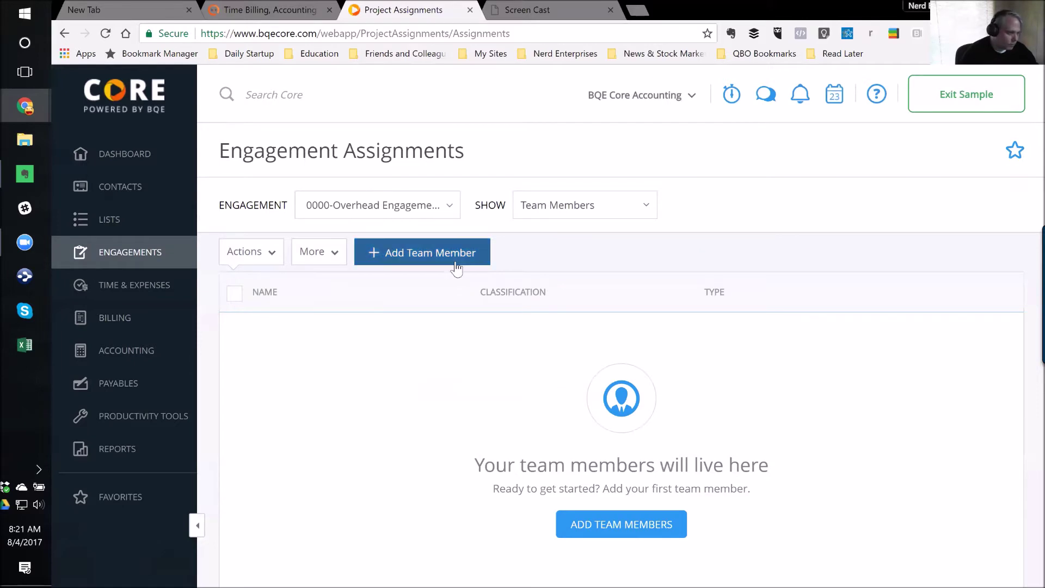
# - Display the activity items assigned to tax return engagement 5100
pyautogui.click(647, 209)
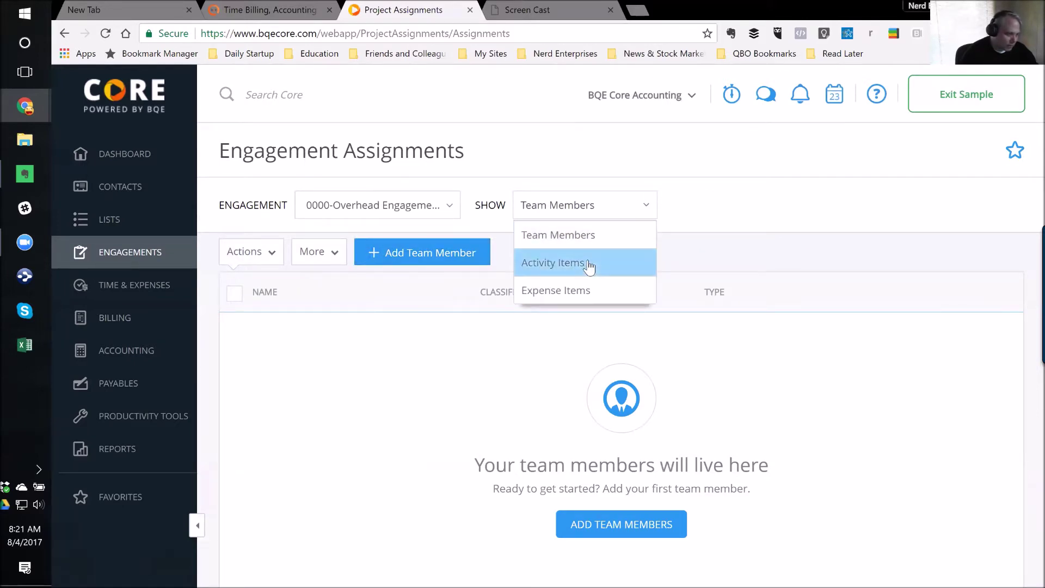
pyautogui.click(448, 207)
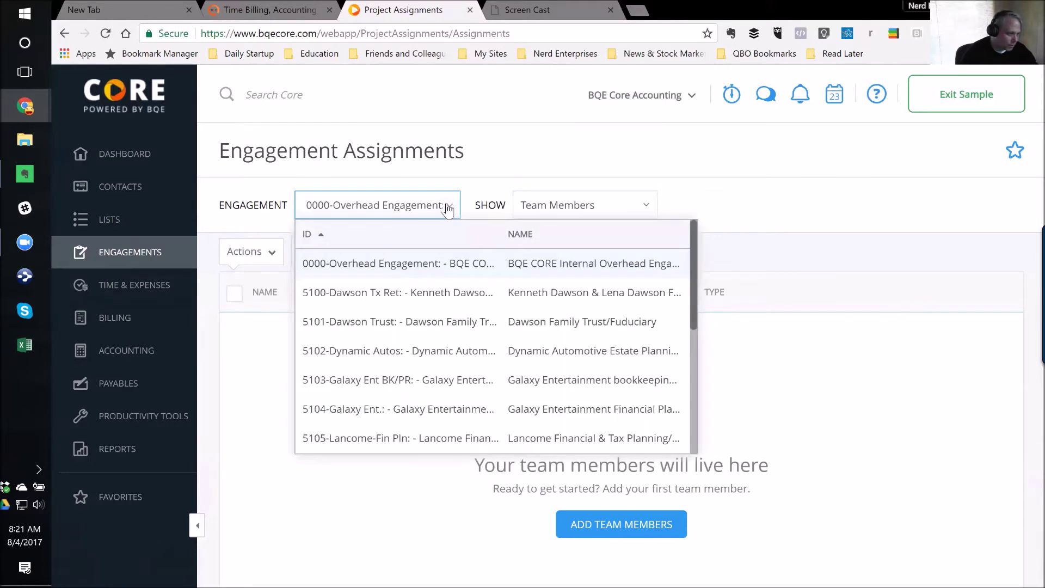
pyautogui.click(373, 298)
pyautogui.click(646, 207)
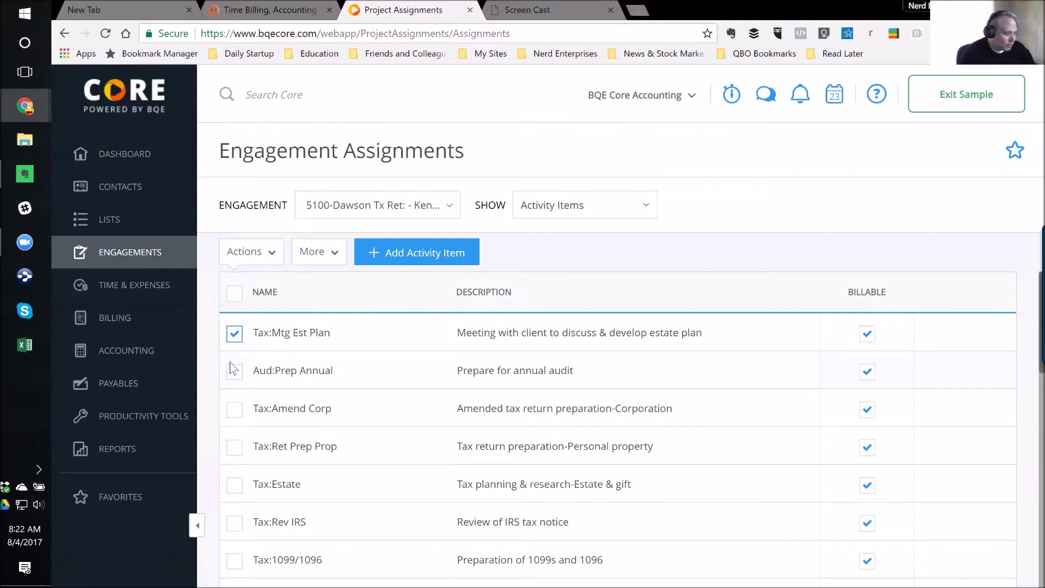
# - Select the Aud:Prep Annual activity item and look through the engagement's full list of assigned activity items
pyautogui.click(233, 369)
pyautogui.scroll(-3, 405, 404)
pyautogui.scroll(3, 402, 402)
pyautogui.scroll(-8, 405, 413)
pyautogui.scroll(-3, 408, 427)
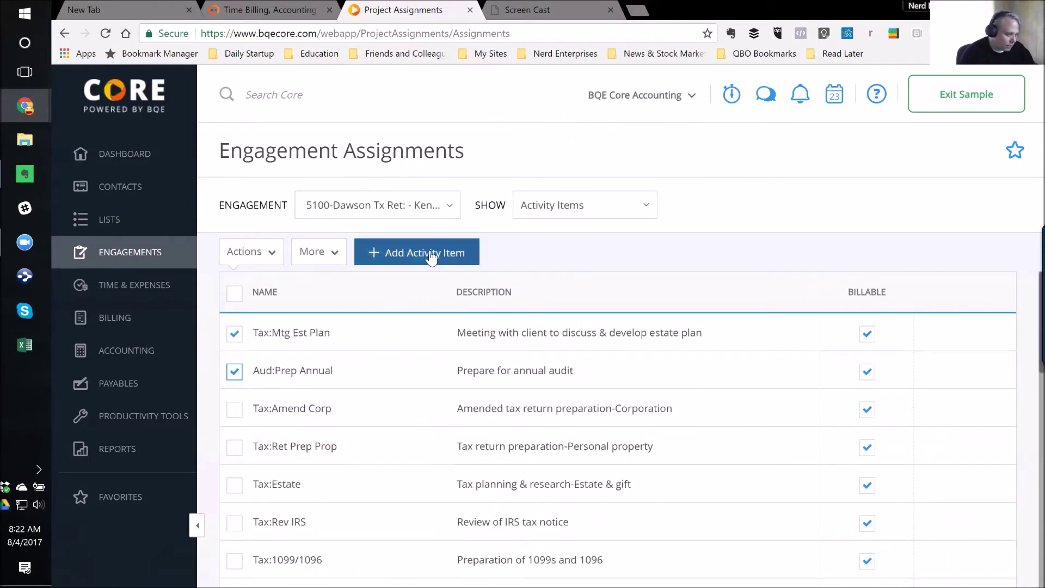
pyautogui.click(318, 256)
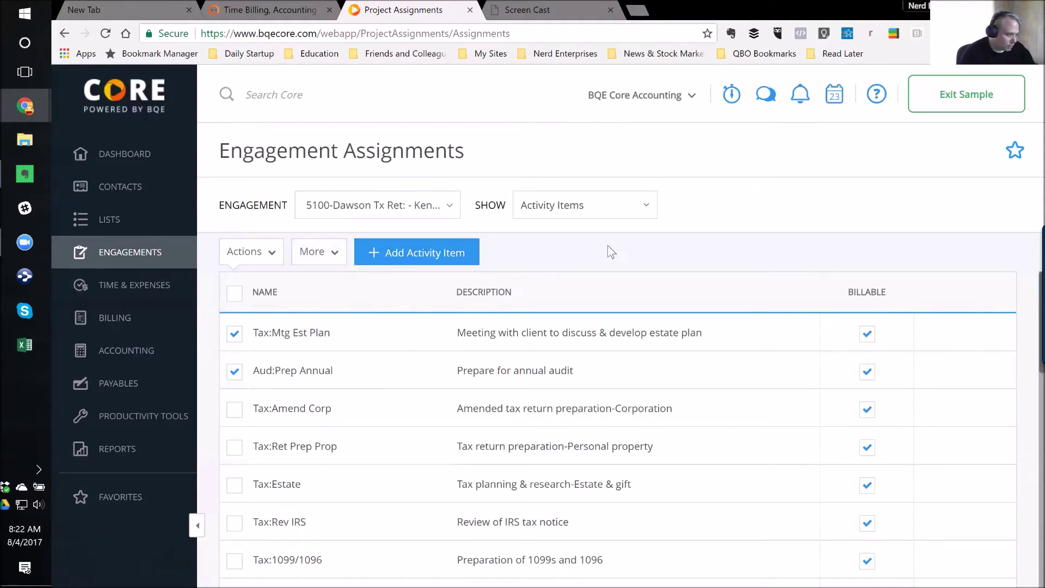
pyautogui.moveTo(134, 284)
pyautogui.scroll(-12, 781, 522)
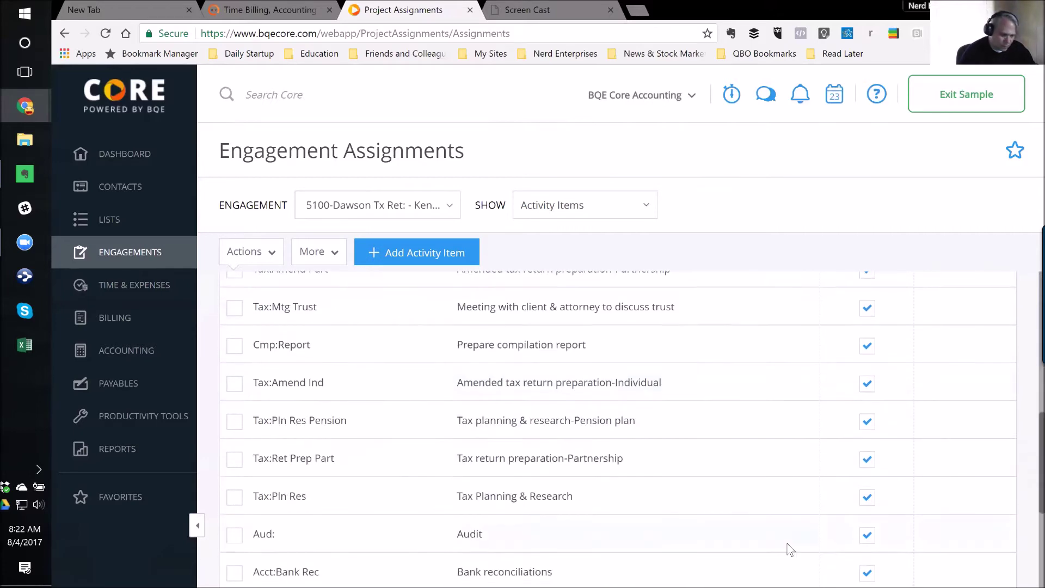
pyautogui.scroll(8, 788, 552)
pyautogui.scroll(4, 790, 556)
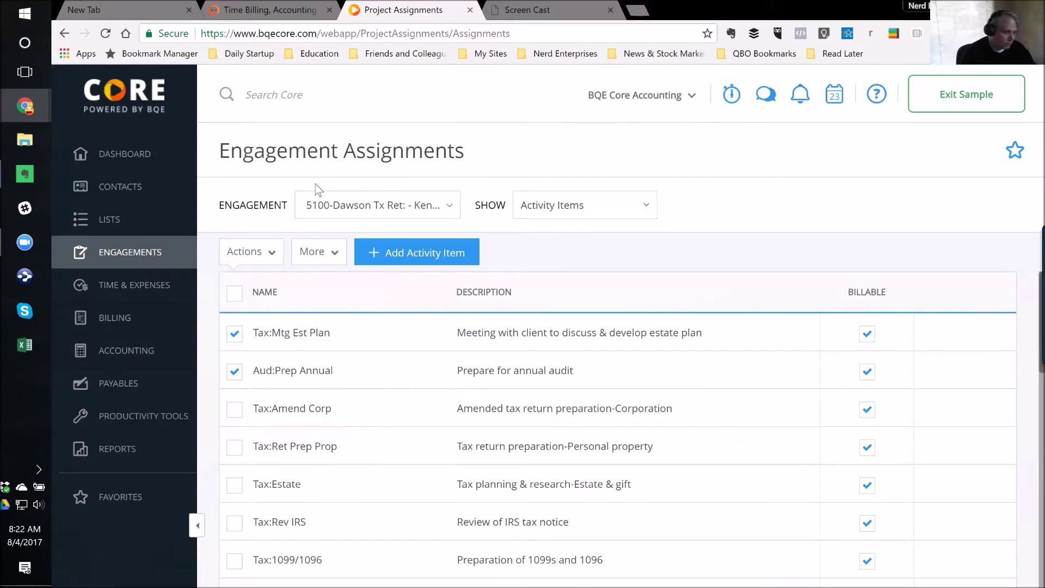
# - View the activity items of the 0000-Overhead engagement, and switch back to those of engagement 5100
pyautogui.click(451, 206)
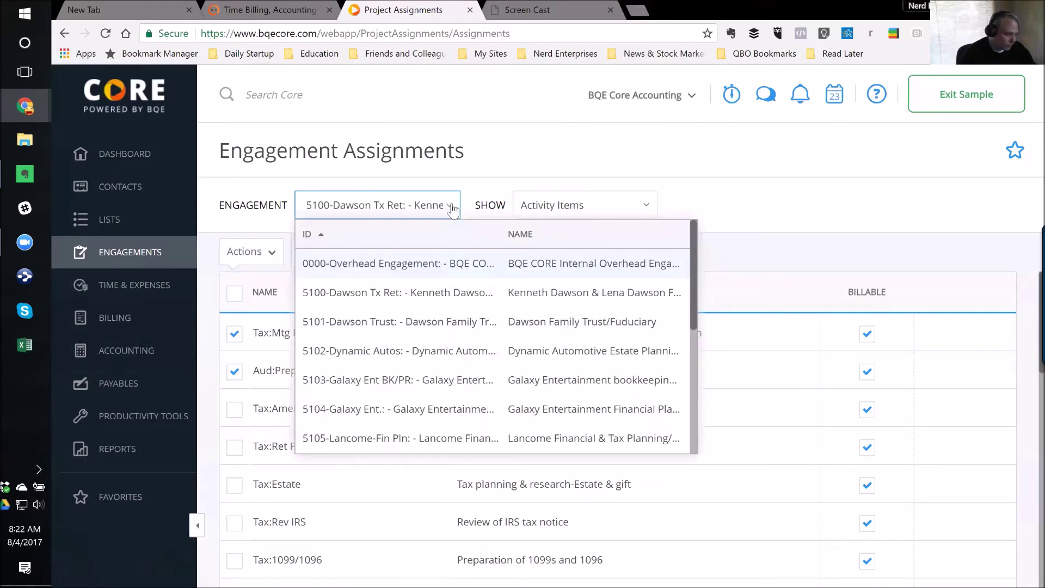
pyautogui.click(371, 264)
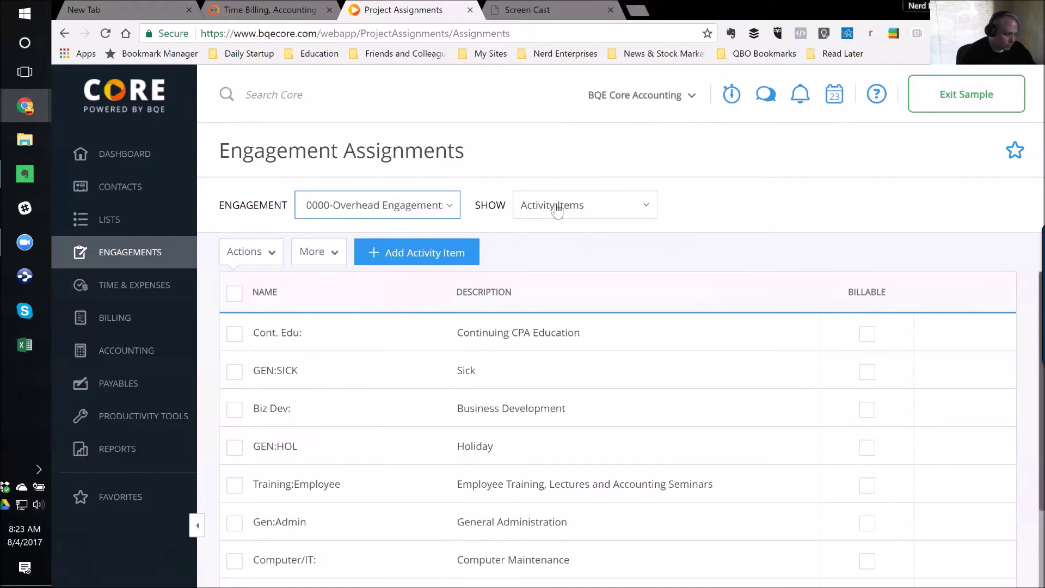
pyautogui.click(448, 207)
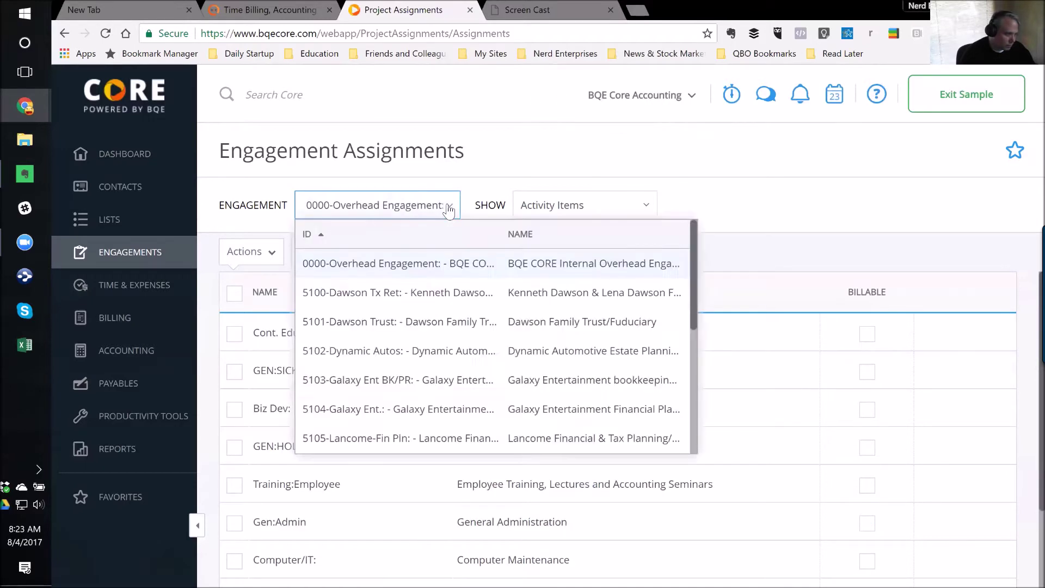
pyautogui.click(416, 294)
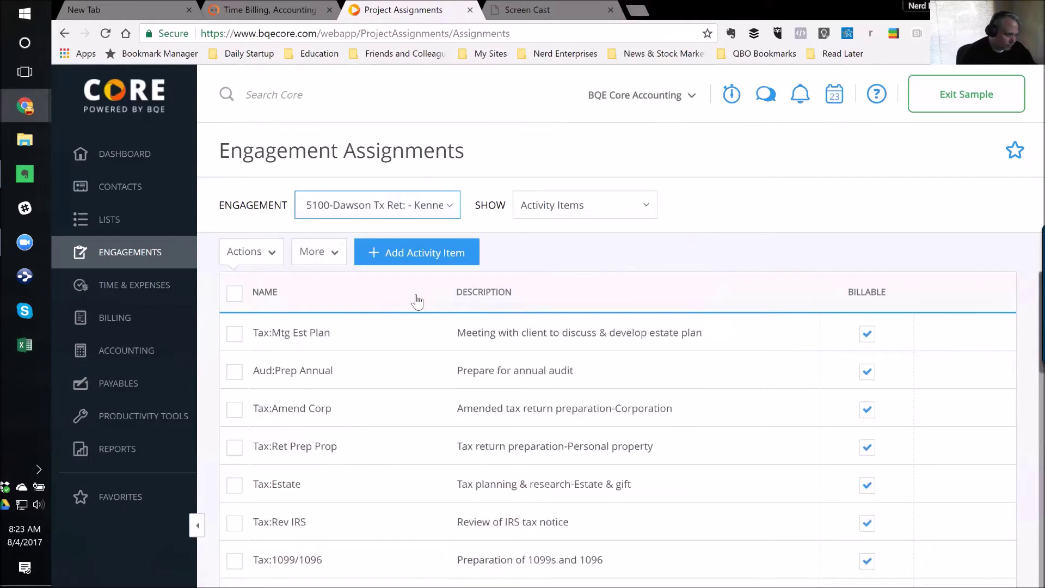
# - Check the actions available for Tax:Mtg Est Plan and Aud:Prep Annual, clear both selections, and look through the remaining activity items
pyautogui.click(235, 334)
pyautogui.click(234, 371)
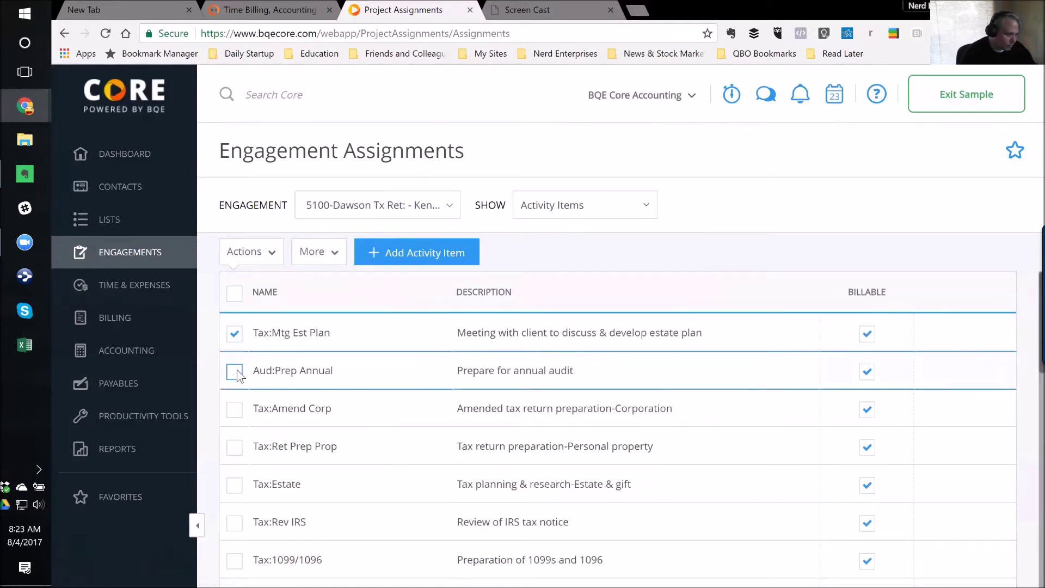
pyautogui.click(324, 255)
pyautogui.click(263, 256)
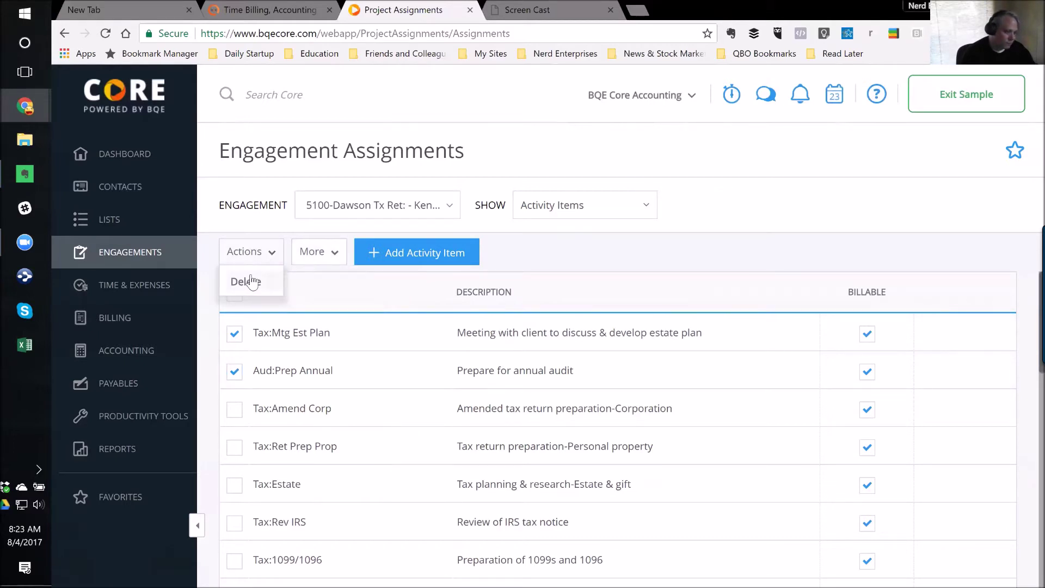
pyautogui.click(236, 334)
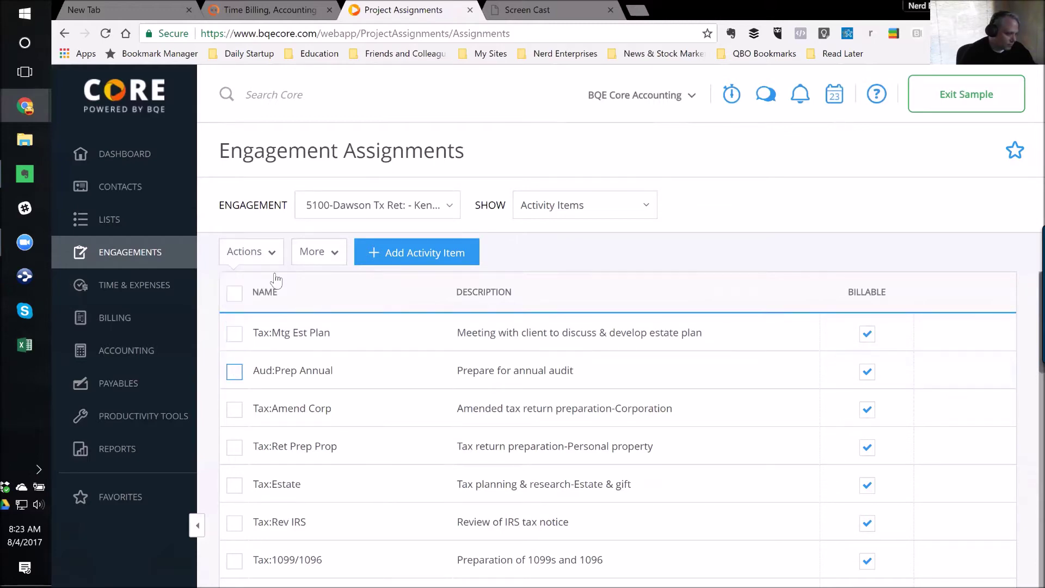
pyautogui.scroll(-15, 605, 426)
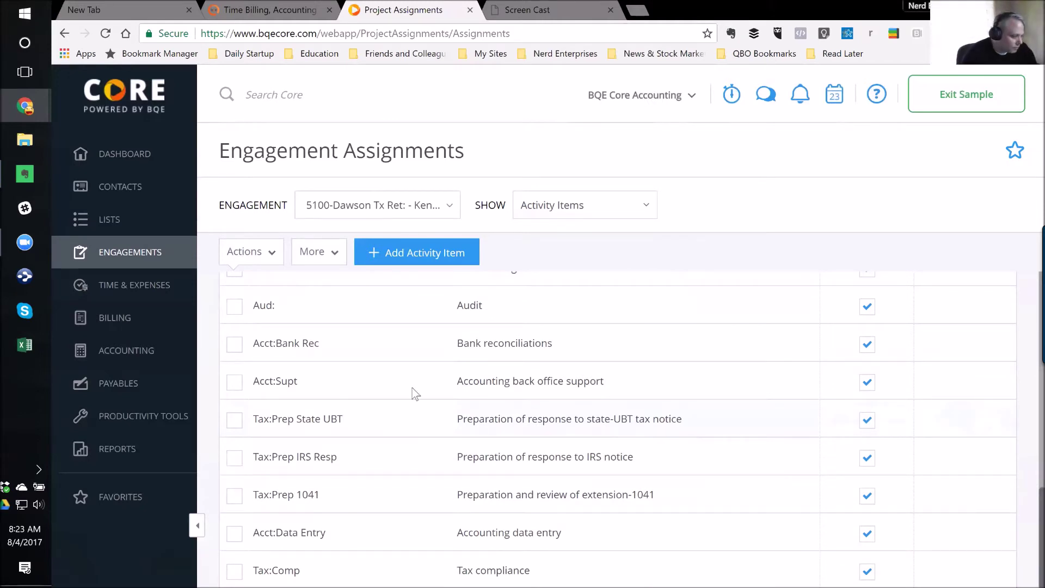
pyautogui.scroll(10, 418, 468)
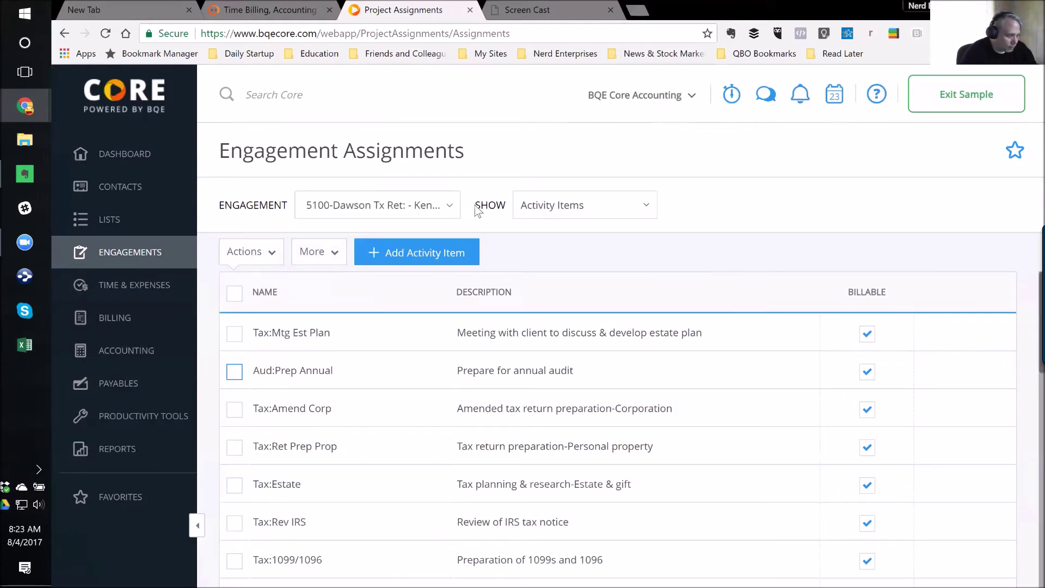
# - Delete the Aud:Prep Annual activity item from engagement 5100's assignments and confirm the deletion
pyautogui.click(239, 334)
pyautogui.click(235, 372)
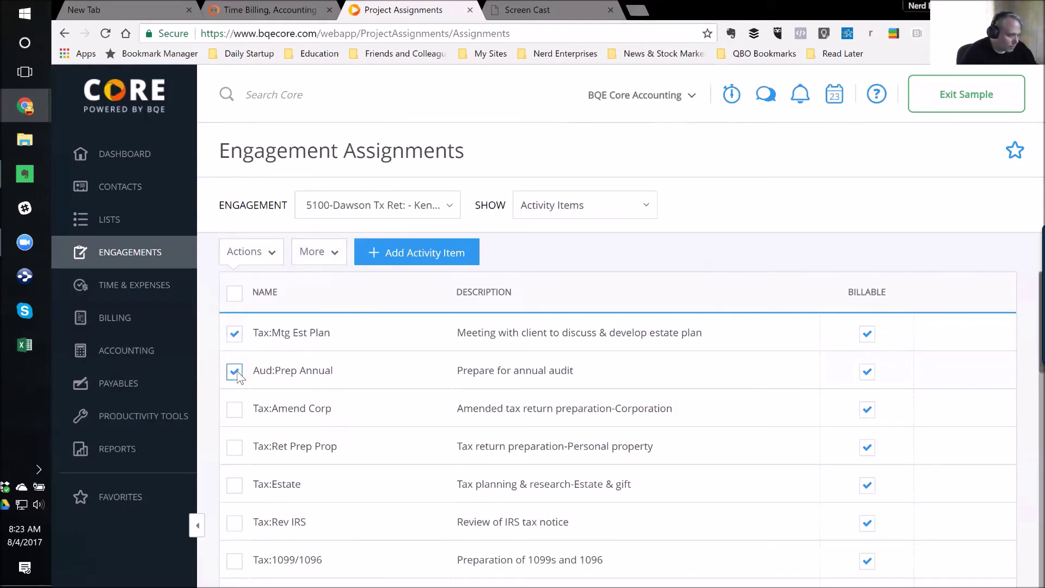
pyautogui.click(248, 252)
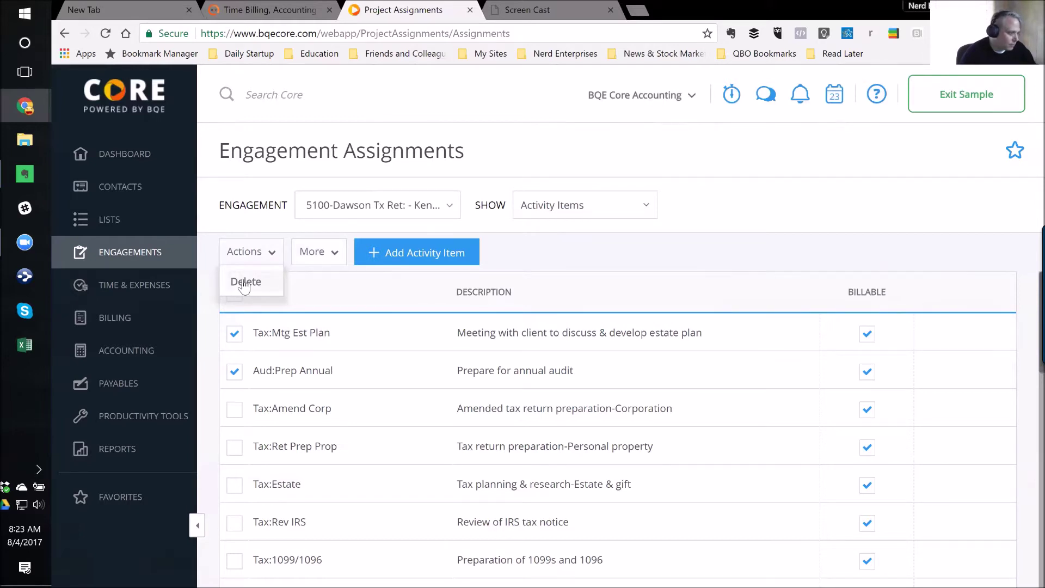
pyautogui.click(90, 220)
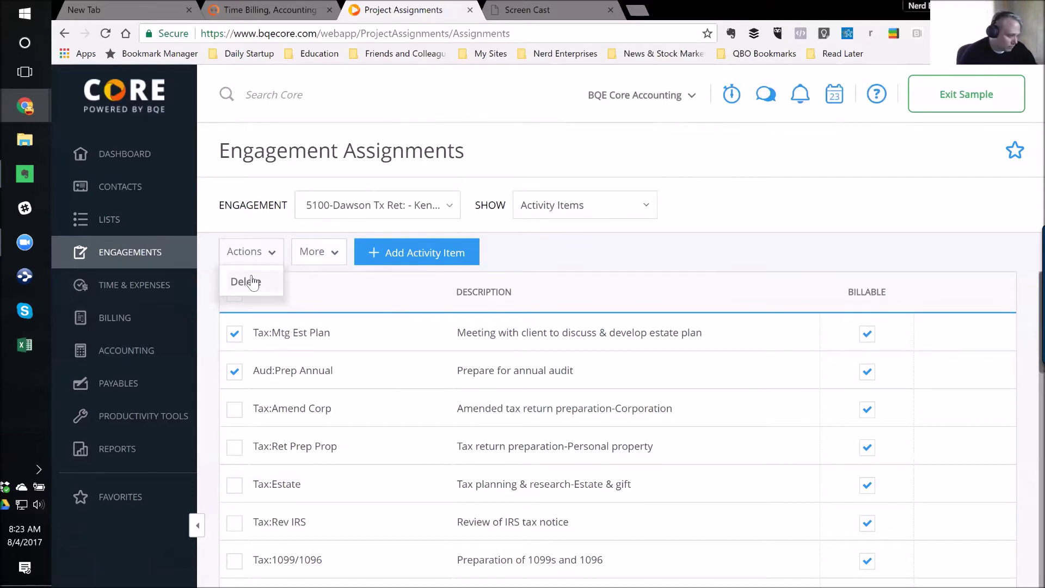
pyautogui.click(234, 335)
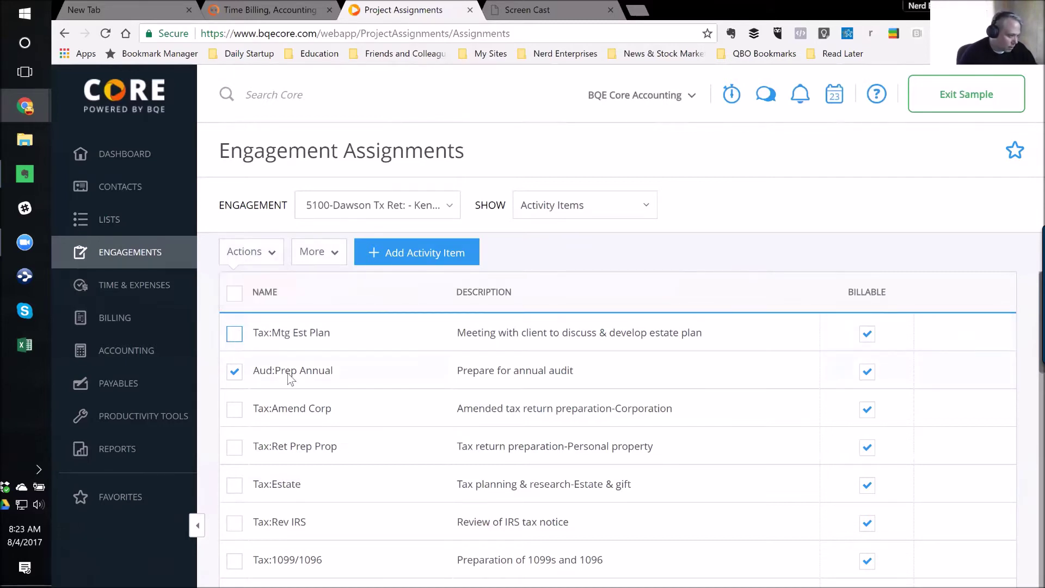
pyautogui.click(266, 252)
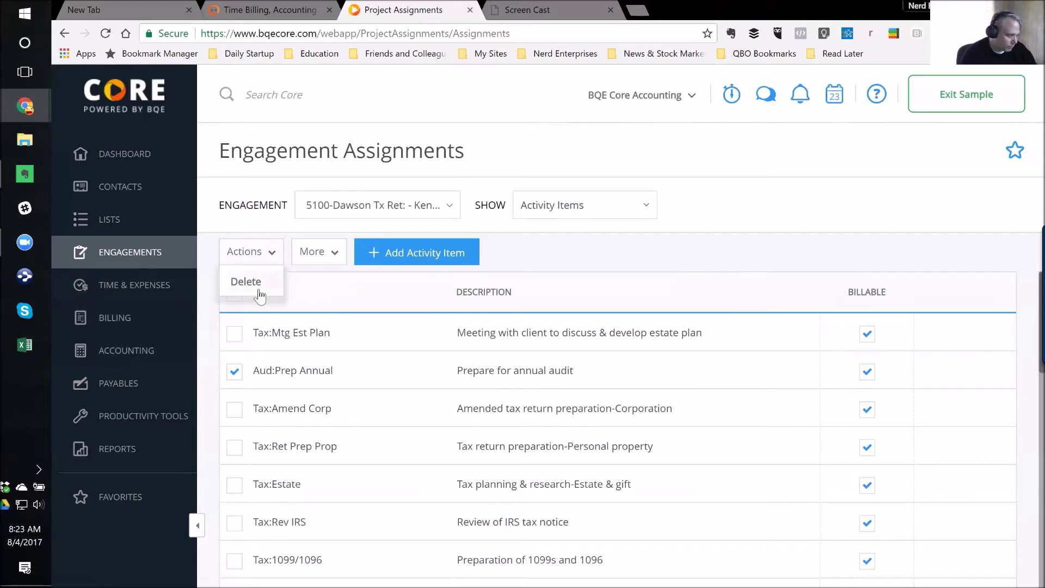
pyautogui.click(246, 282)
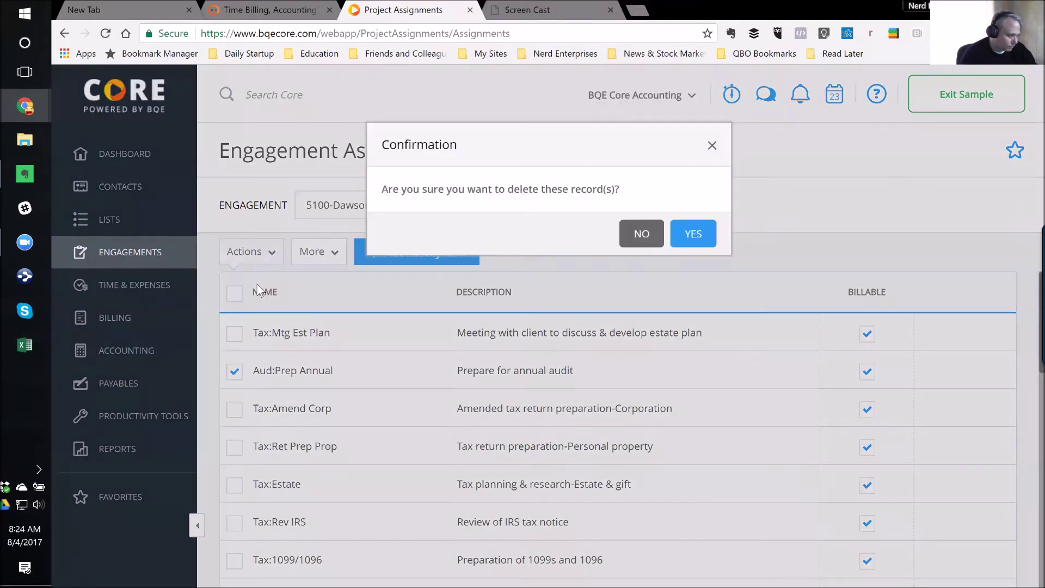
pyautogui.click(693, 236)
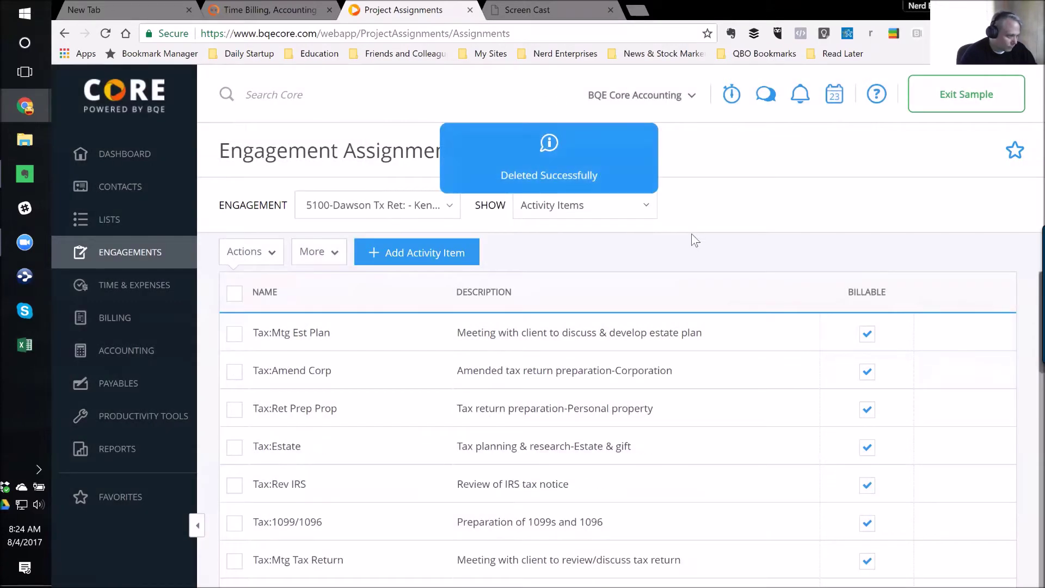
# - Open the master Activity Items list and locate the Prepare for annual audit entry
pyautogui.moveTo(202, 224)
pyautogui.moveTo(164, 221)
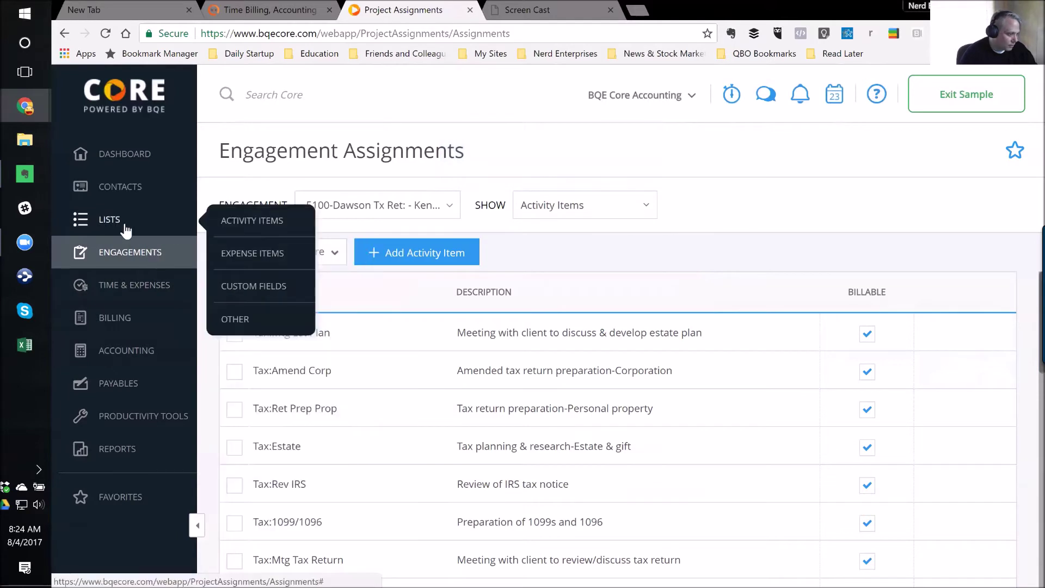
pyautogui.click(257, 225)
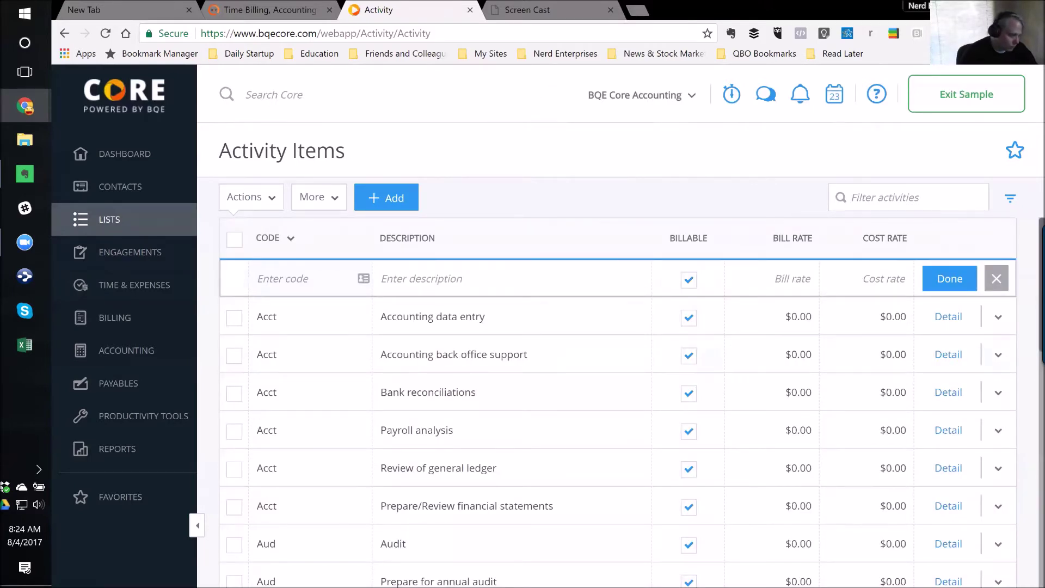
pyautogui.scroll(-3, 484, 378)
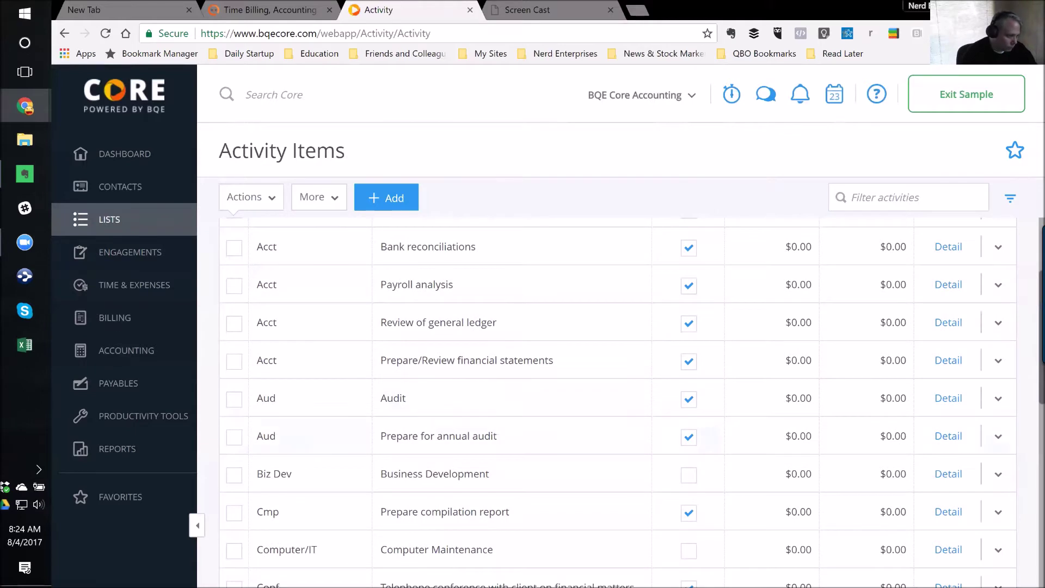
pyautogui.click(493, 436)
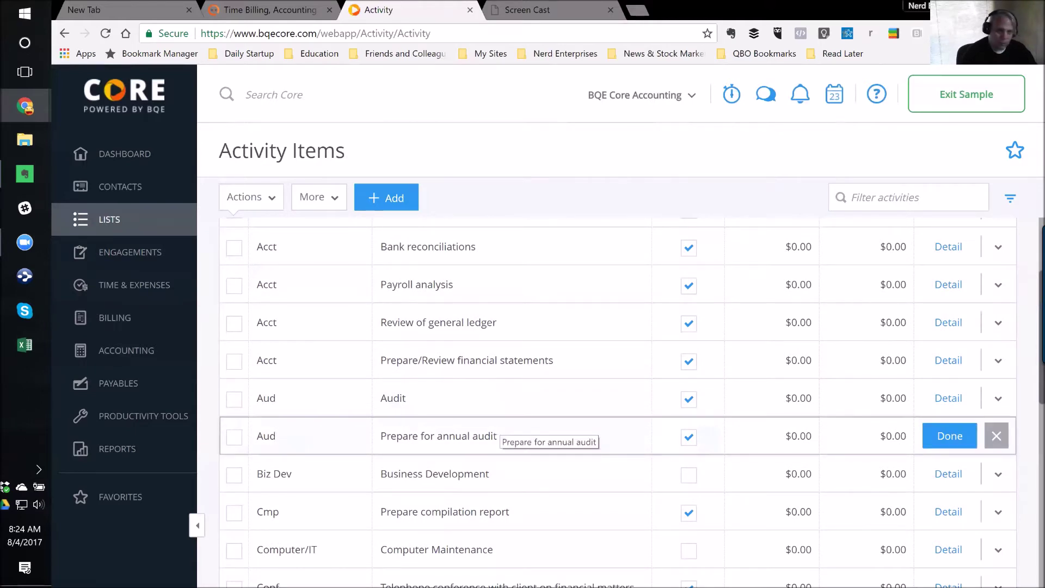
# - Open the details of tax return engagement 5100 from the Engagements list
pyautogui.moveTo(87, 252)
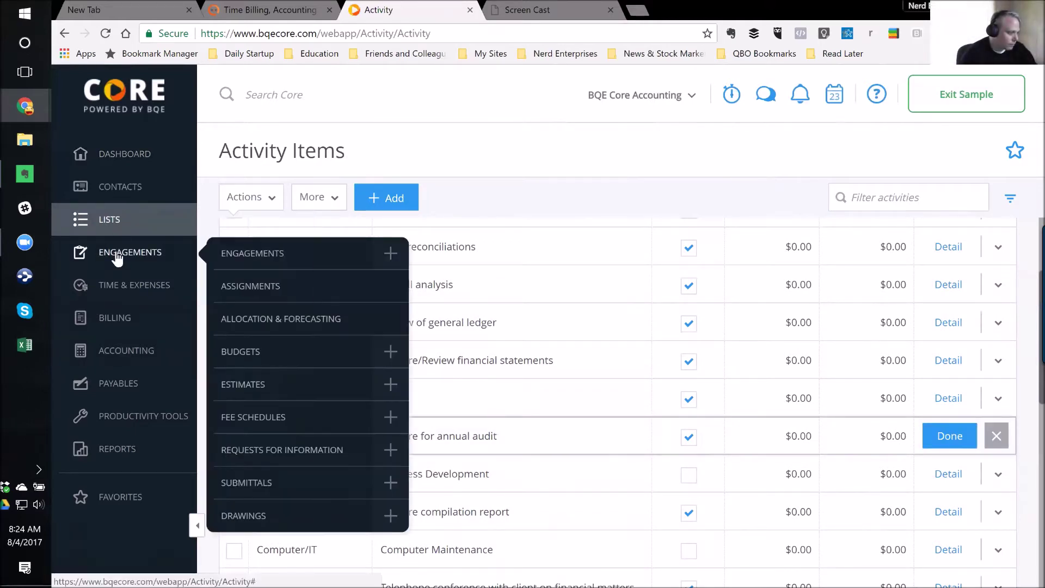
pyautogui.click(250, 261)
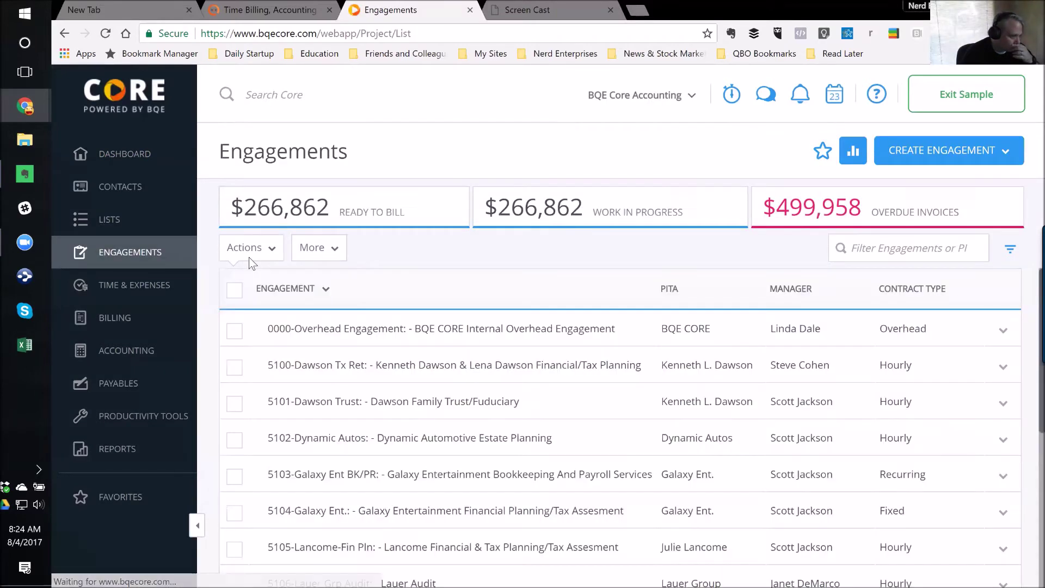
pyautogui.click(395, 373)
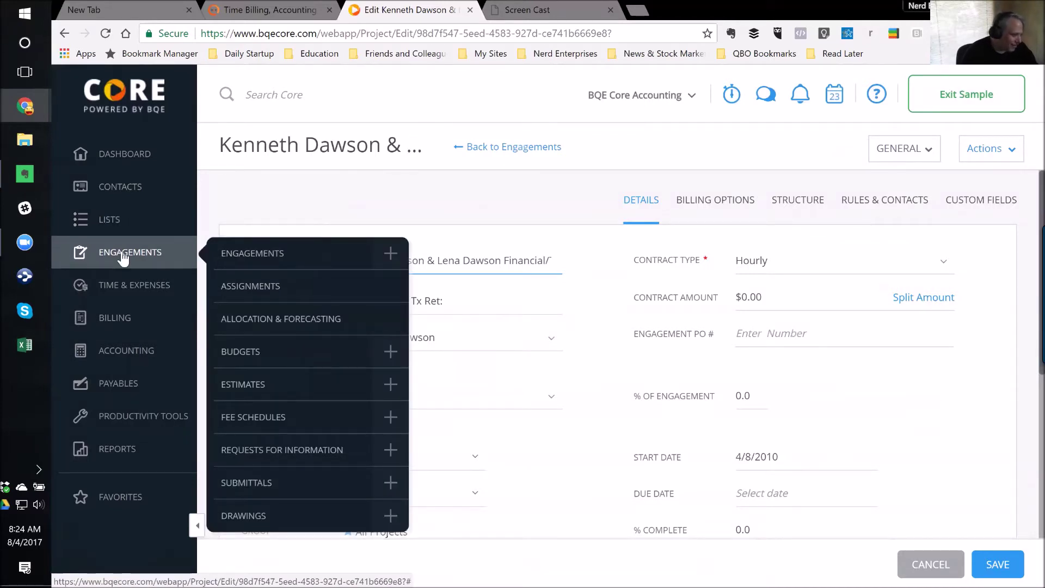
# - Open the engagement assignments and show the activity items assigned to engagement 5100
pyautogui.click(250, 292)
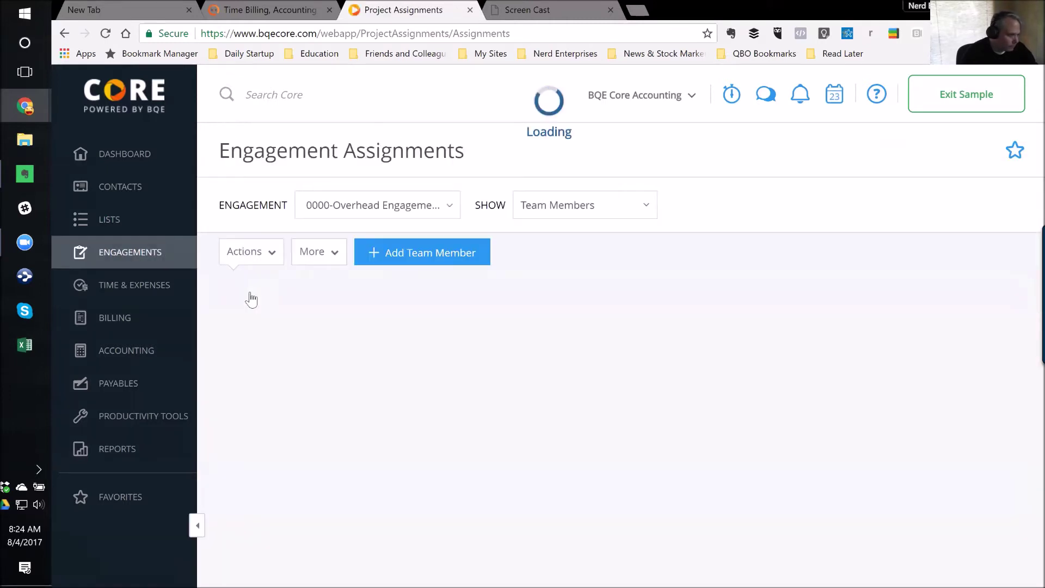
pyautogui.click(460, 205)
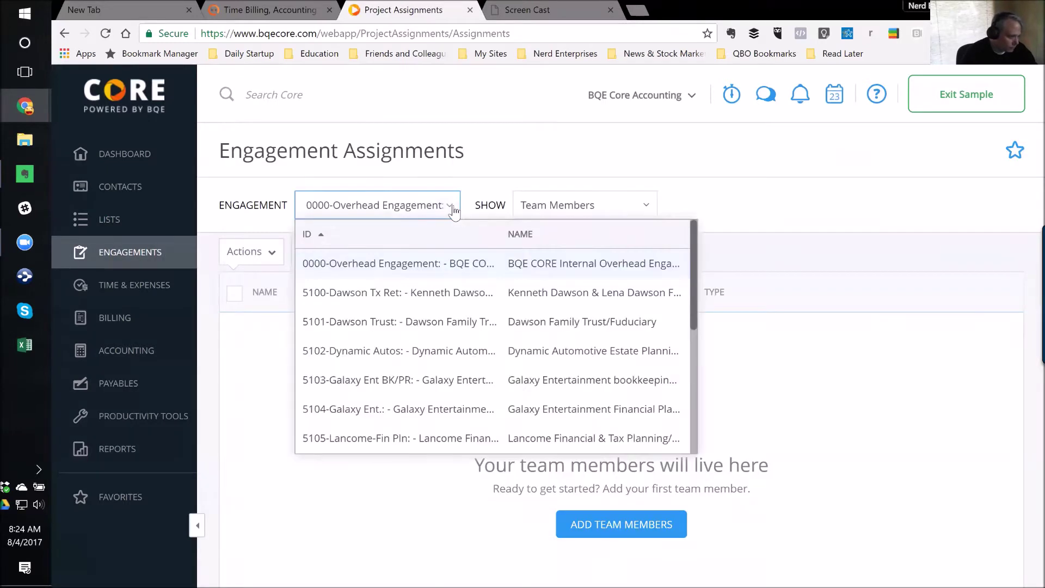
pyautogui.click(369, 290)
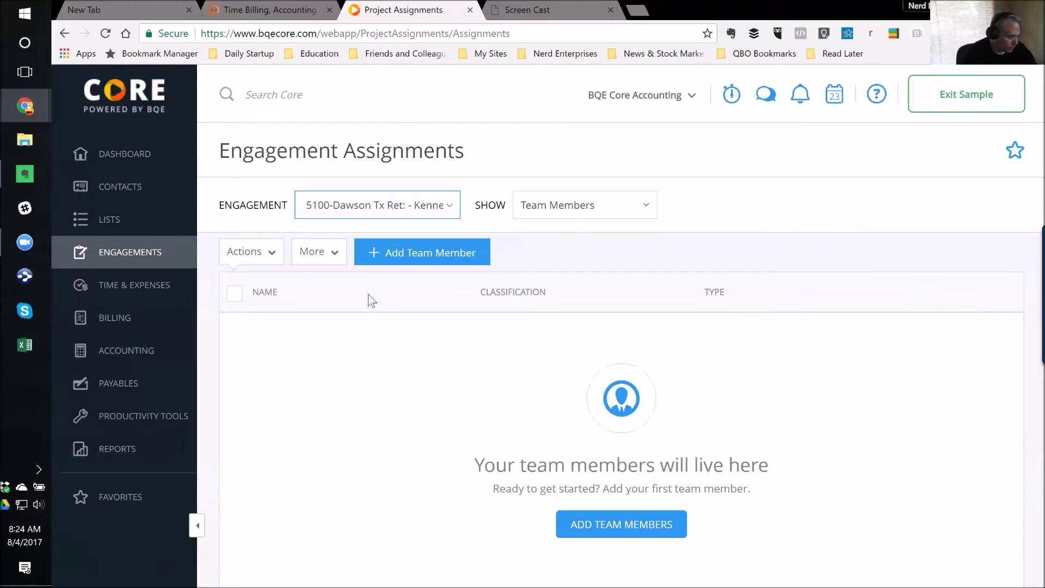
pyautogui.click(644, 204)
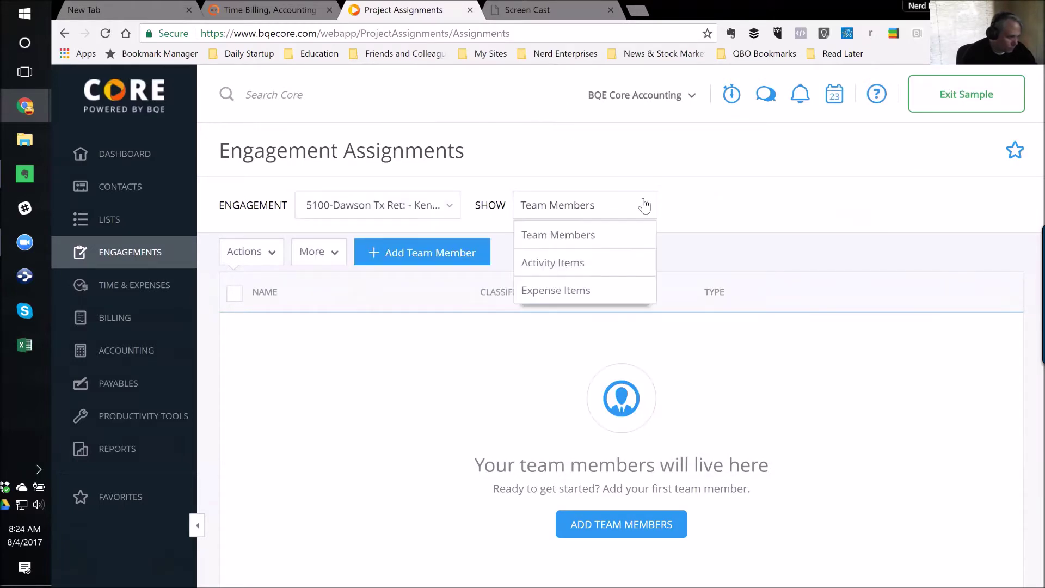
pyautogui.click(564, 259)
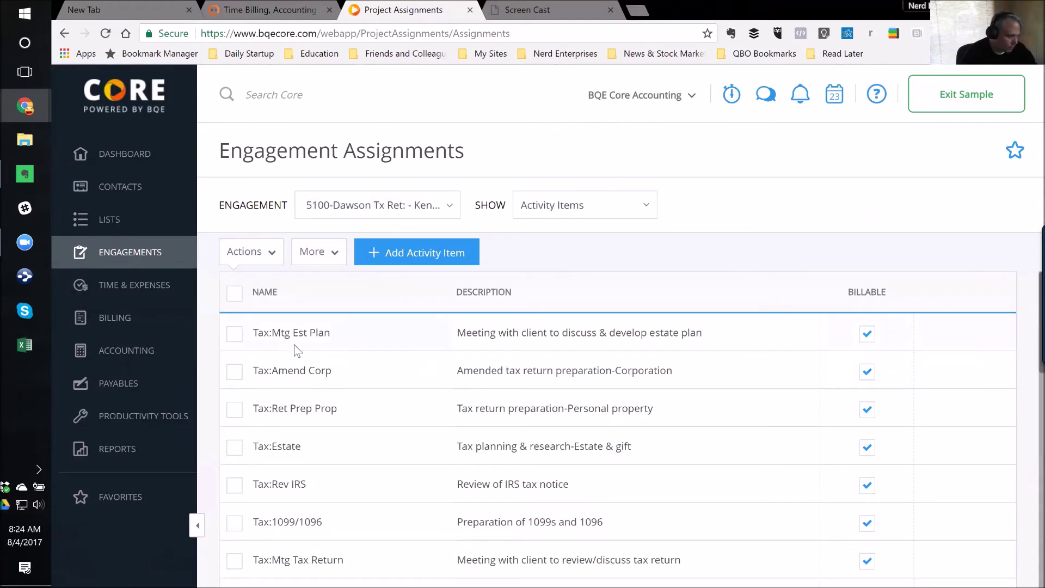
# - Add the Aud:Prep Annual activity item back to engagement 5100's assignments
pyautogui.click(400, 261)
pyautogui.click(290, 289)
pyautogui.click(756, 558)
# - Look through engagement 5100's activity items and sort them by name to find Aud:Prep Annual
pyautogui.scroll(-3, 394, 406)
pyautogui.scroll(3, 392, 403)
pyautogui.scroll(-15, 386, 405)
pyautogui.scroll(10, 381, 411)
pyautogui.scroll(3, 383, 417)
pyautogui.click(270, 292)
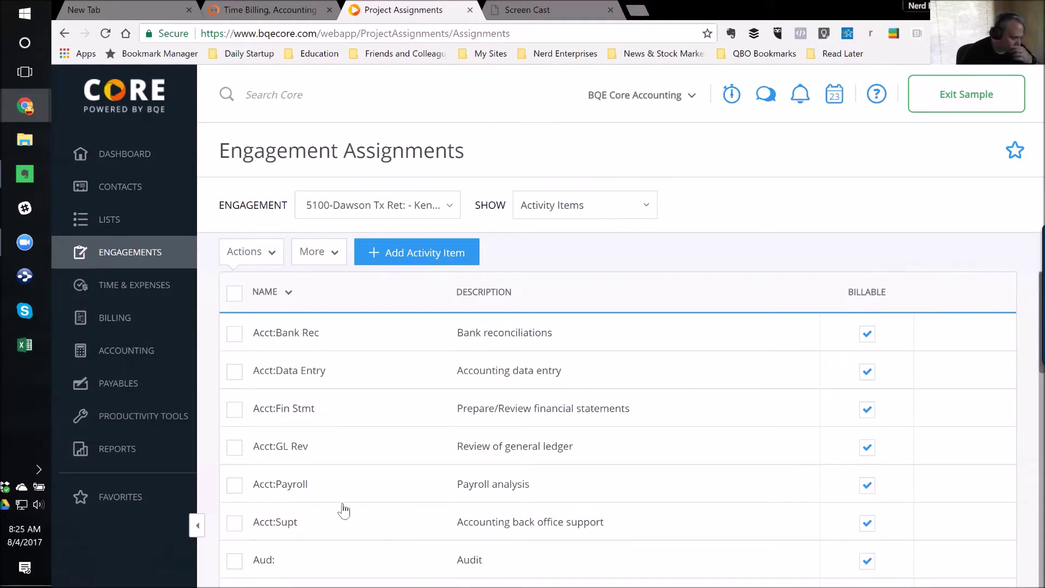
pyautogui.scroll(-1, 344, 509)
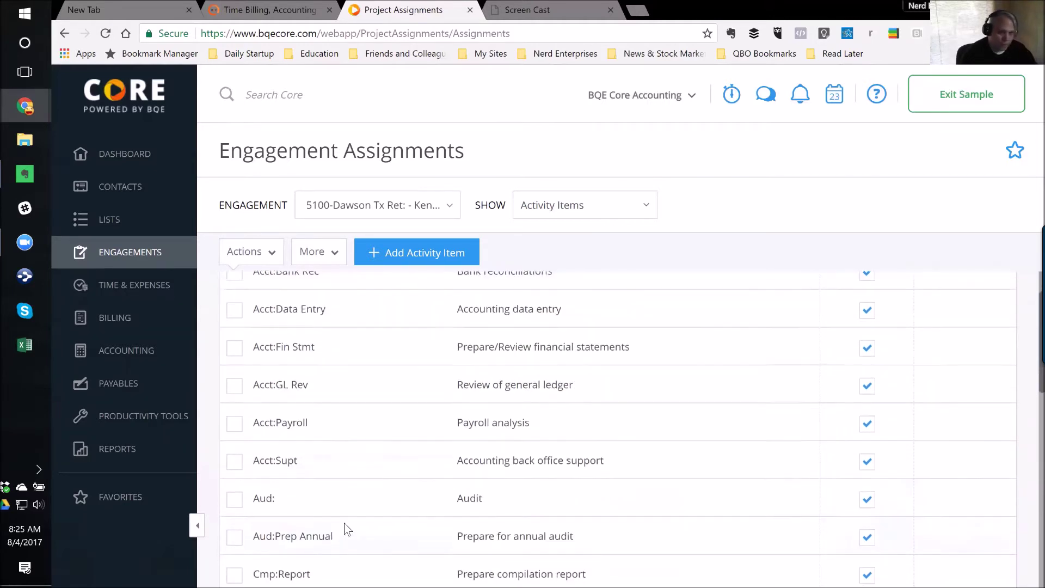
pyautogui.scroll(1, 344, 528)
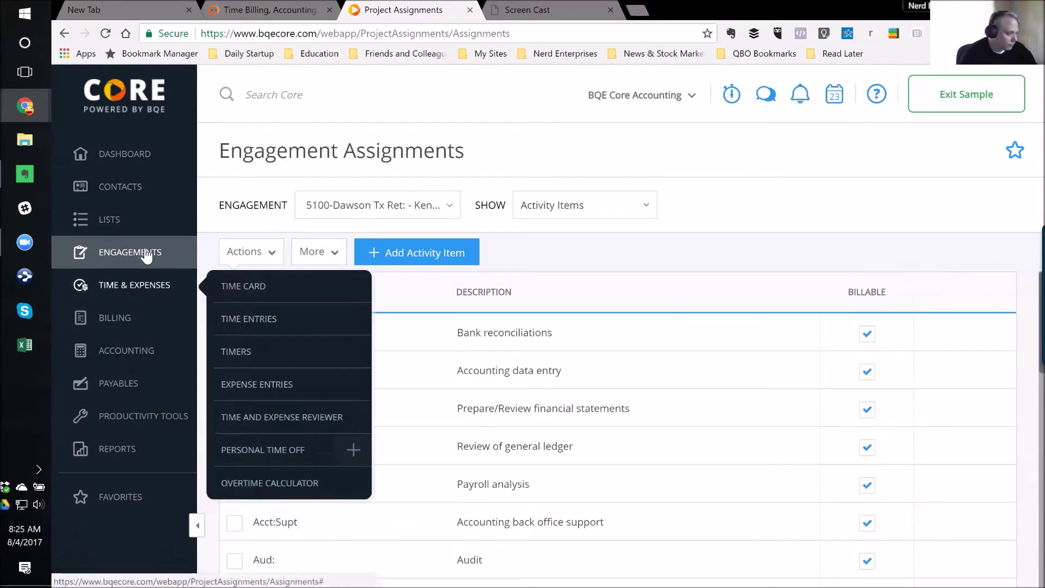
# - Open Allocation & Forecasting, choose engagement 5102-Dynamic Autos for task allocation, and view the distributive forecasting page
pyautogui.moveTo(145, 253)
pyautogui.click(301, 320)
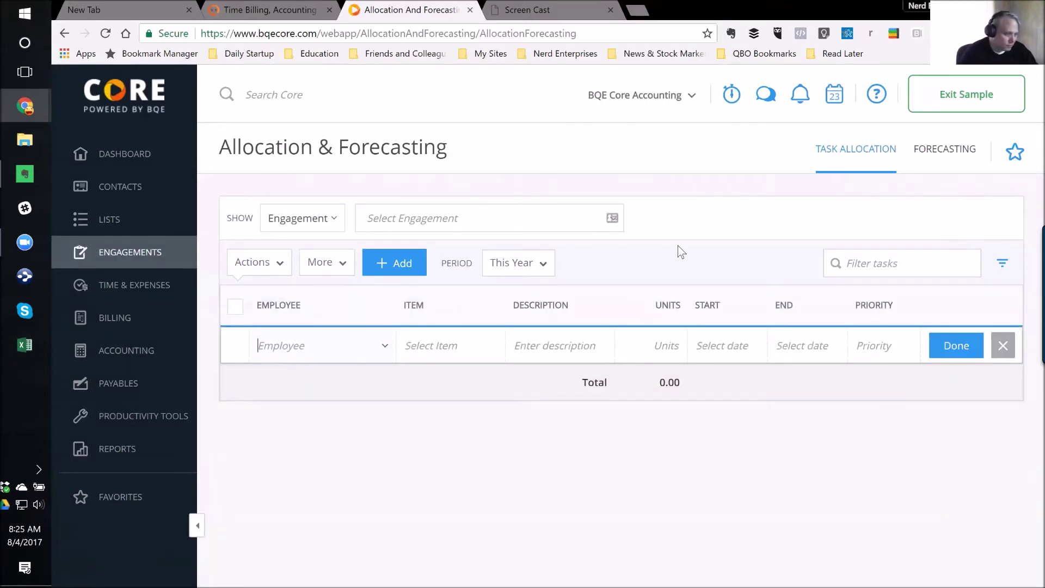
pyautogui.click(335, 216)
pyautogui.click(299, 248)
pyautogui.click(479, 217)
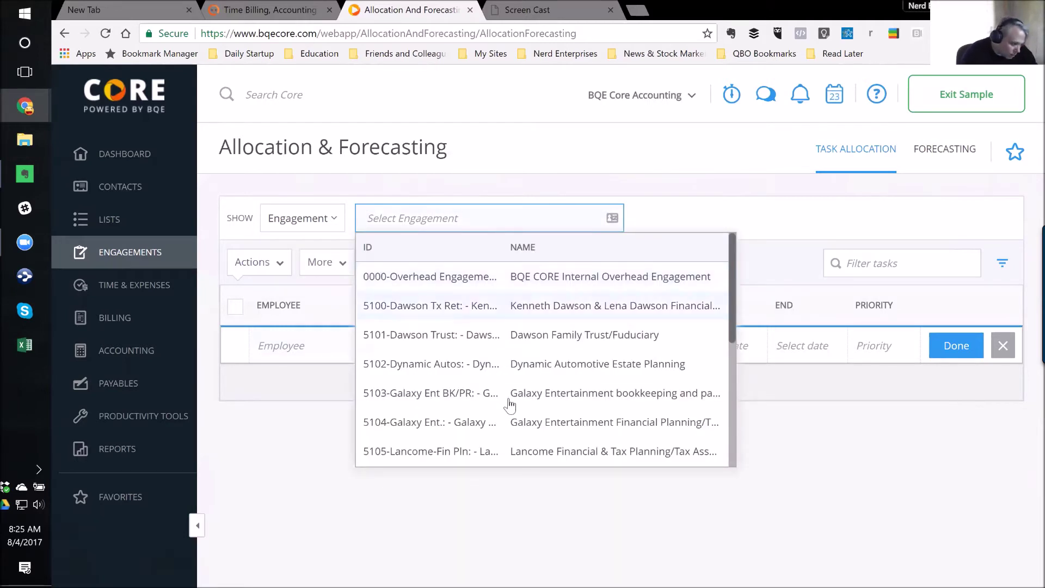
pyautogui.click(476, 366)
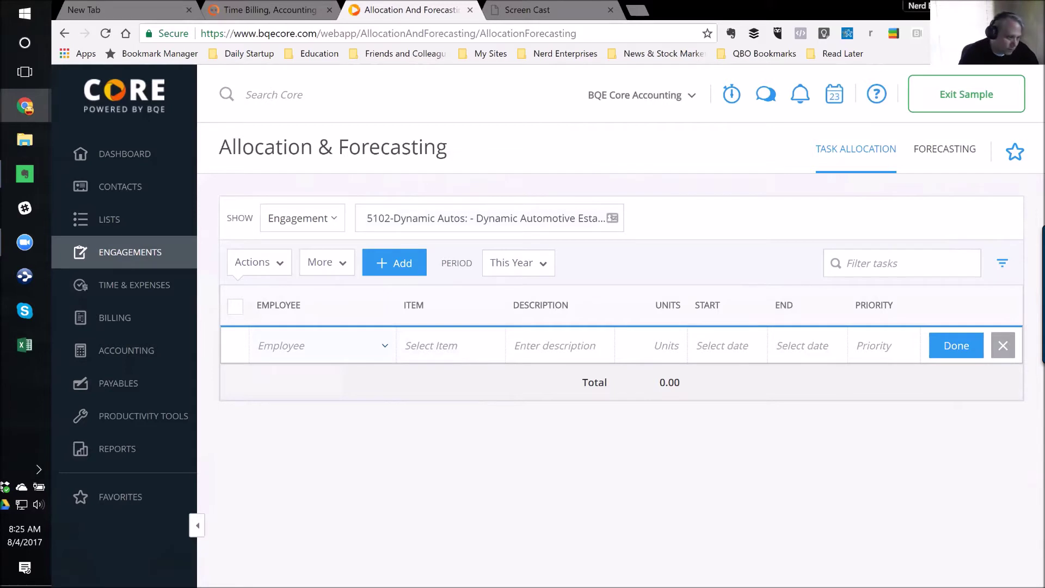
pyautogui.click(937, 152)
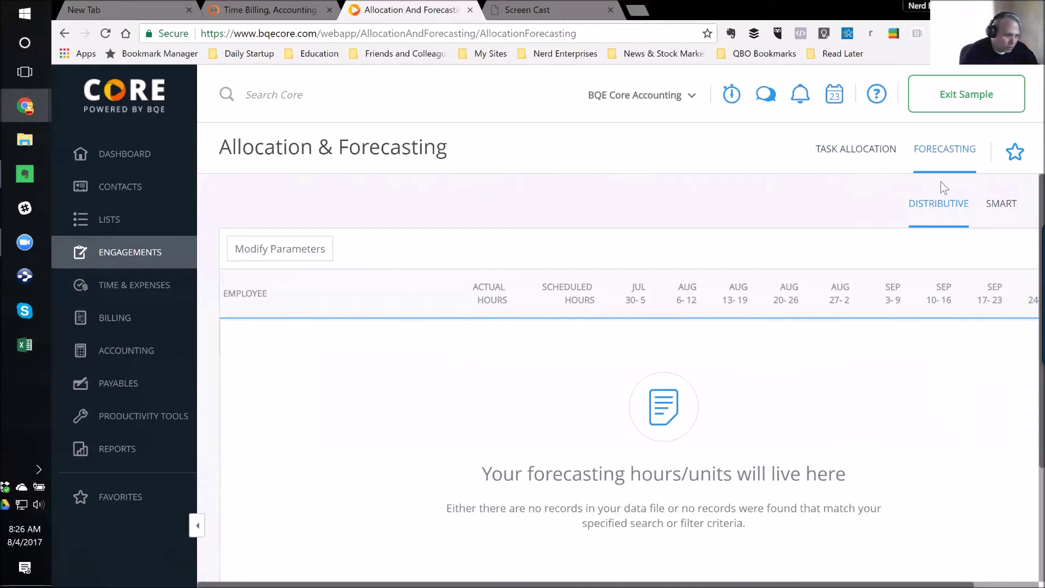
# - Return to task allocation for engagement 5104-Galaxy Ent. and check whether tasks can be shown by engagement or employee
pyautogui.click(857, 151)
pyautogui.click(485, 218)
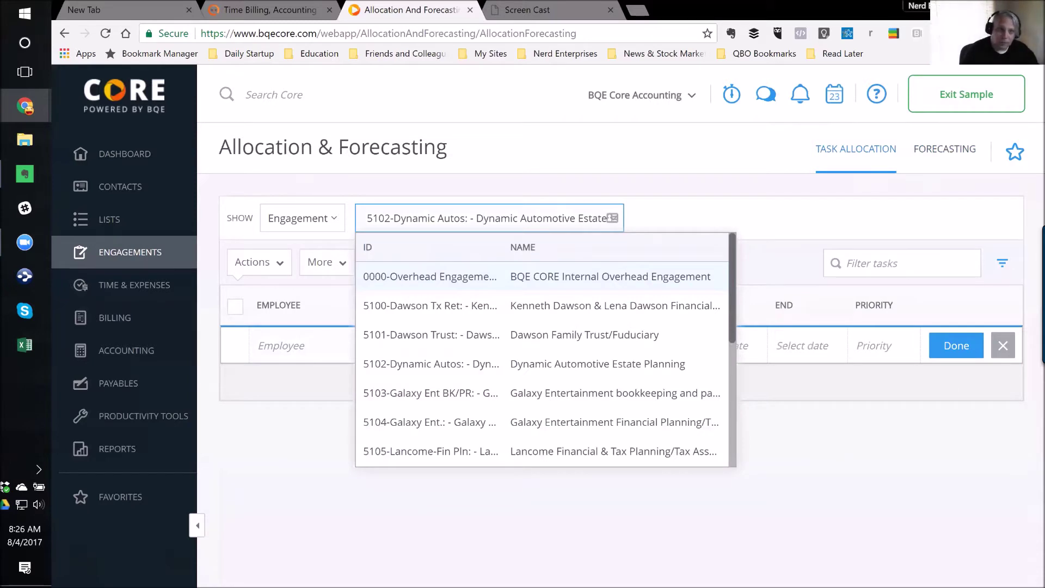
pyautogui.click(435, 430)
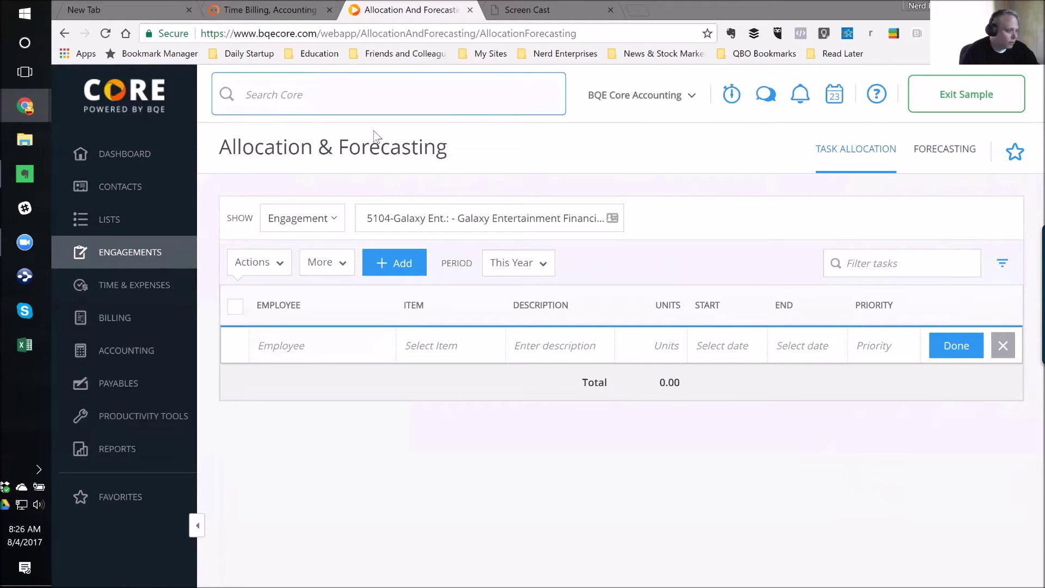
pyautogui.click(304, 224)
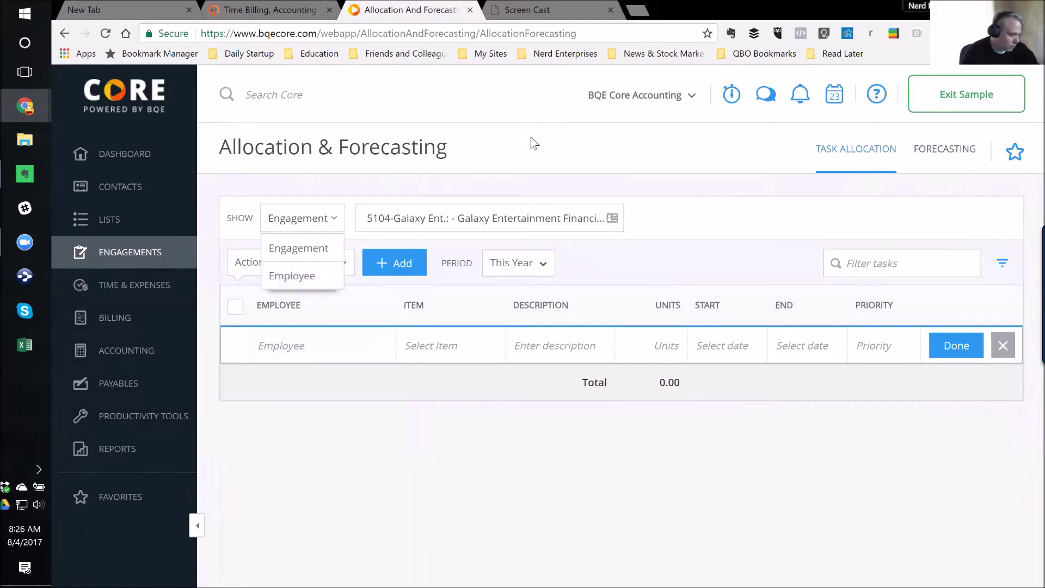
# - Open tax return engagement 5100 from the Engagements list and display its Performance page
pyautogui.moveTo(120, 255)
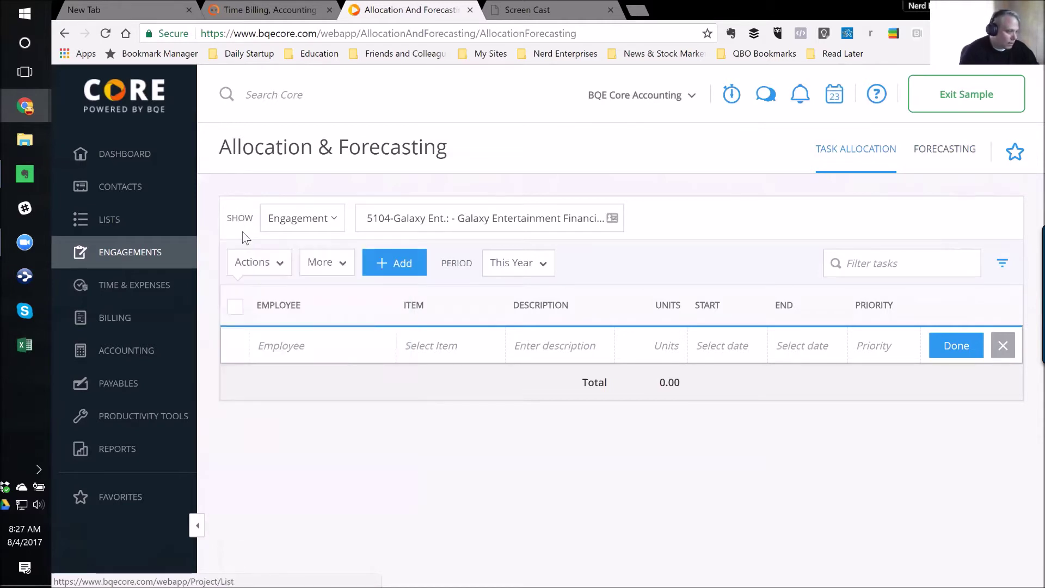
pyautogui.moveTo(166, 249)
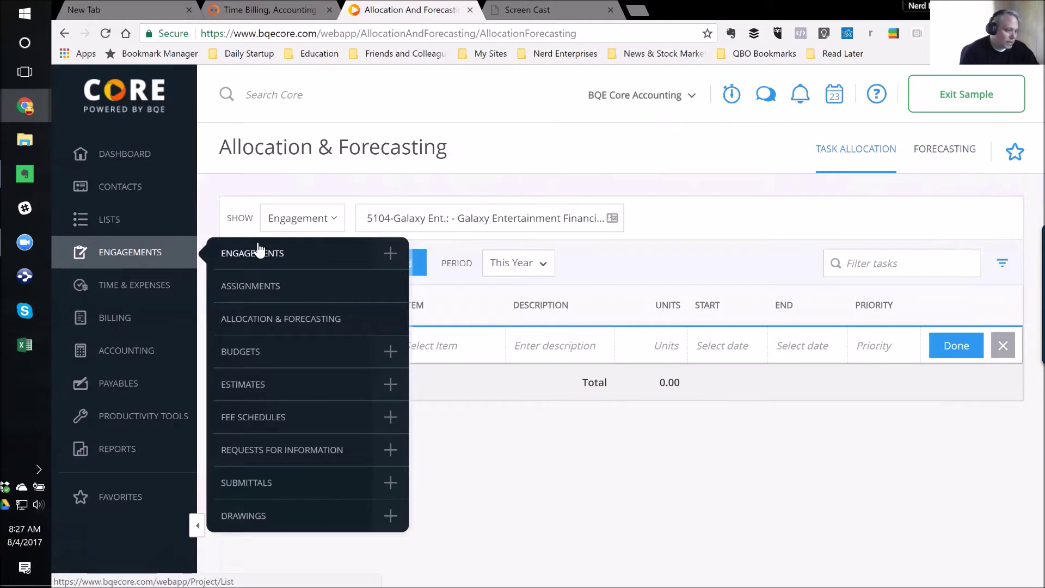
pyautogui.click(258, 248)
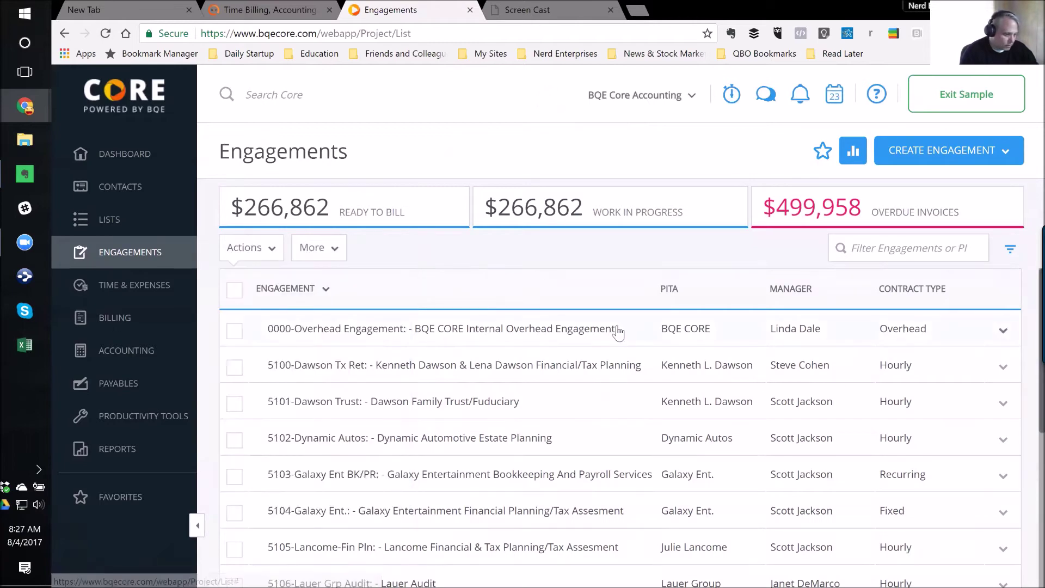
pyautogui.click(440, 365)
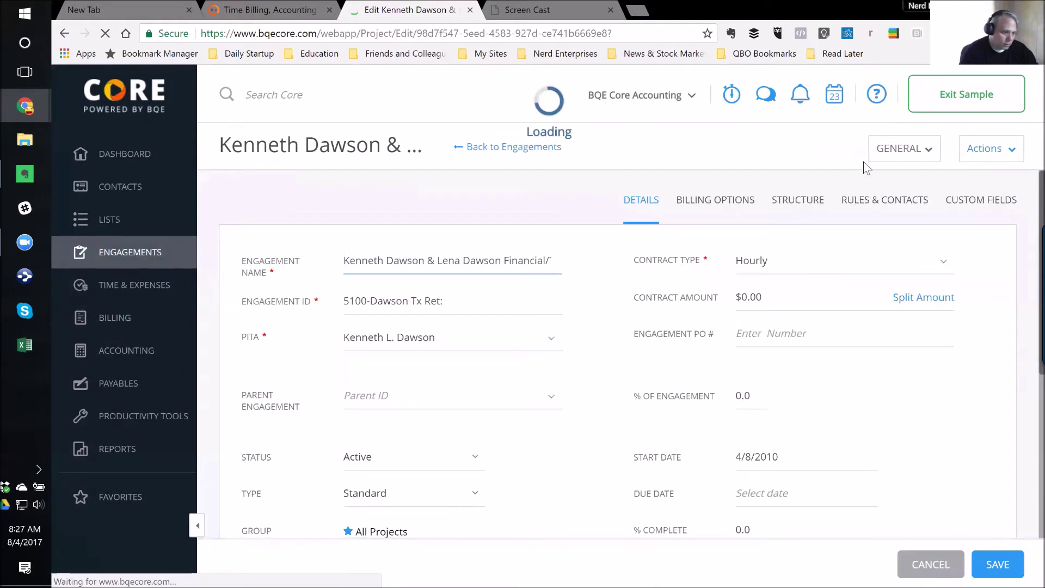
pyautogui.click(925, 152)
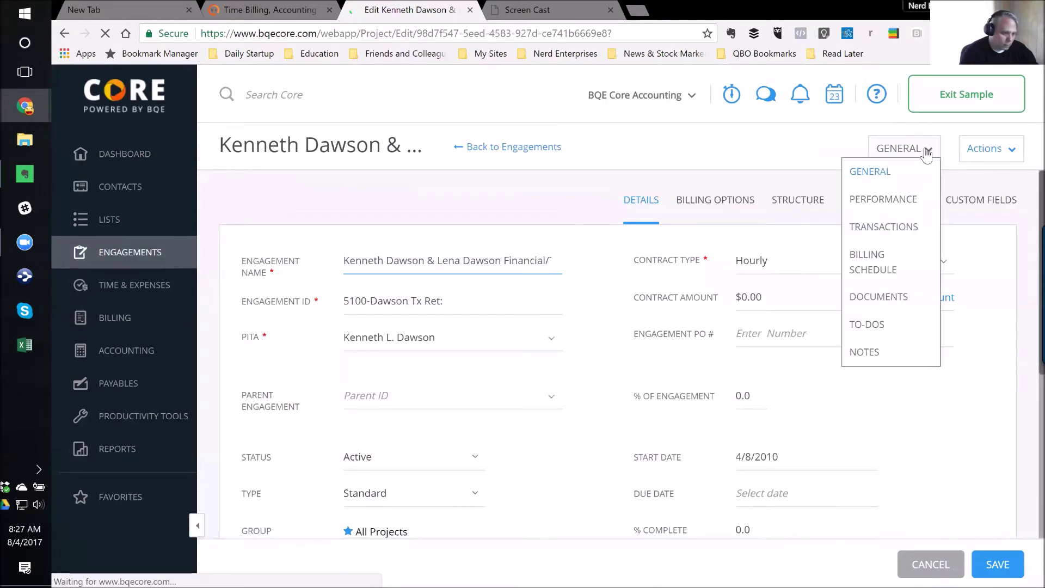
pyautogui.click(883, 200)
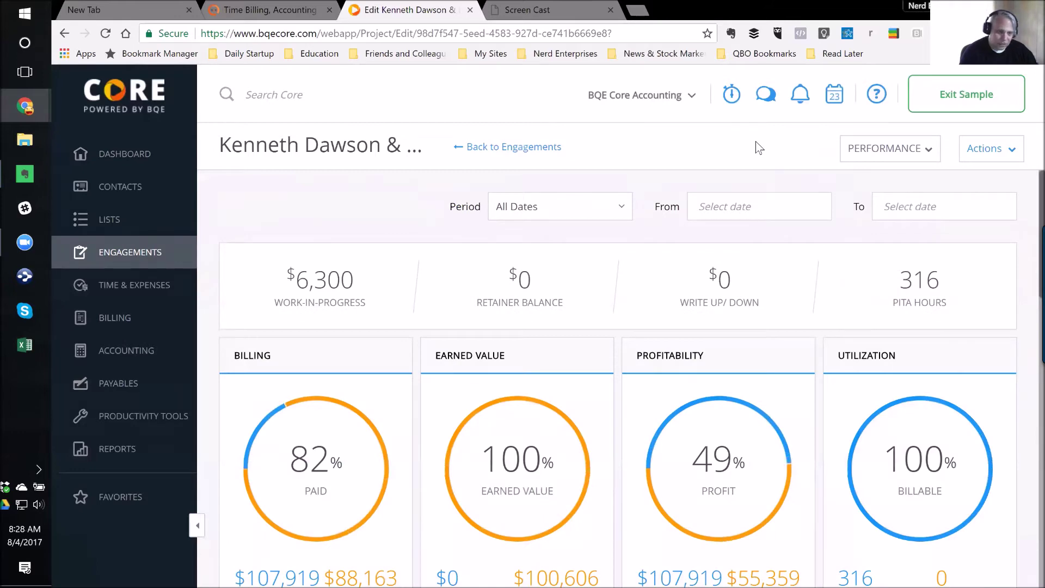
# - Examine engagement 5100's billing, earned value, profitability, utilization, contract and budget analysis, billability, margins and retainers
pyautogui.scroll(-1, 522, 452)
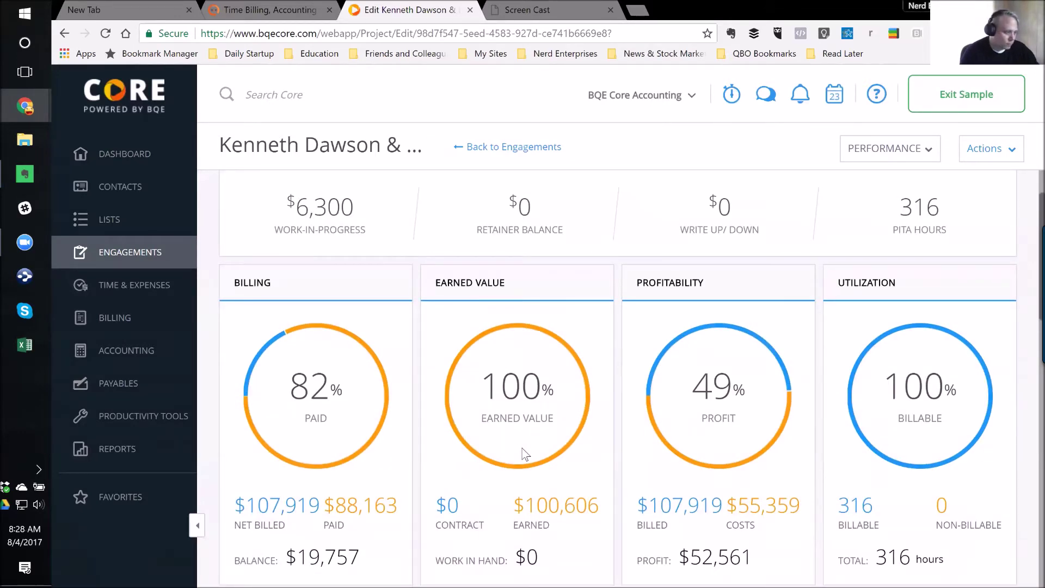
pyautogui.scroll(-1, 524, 455)
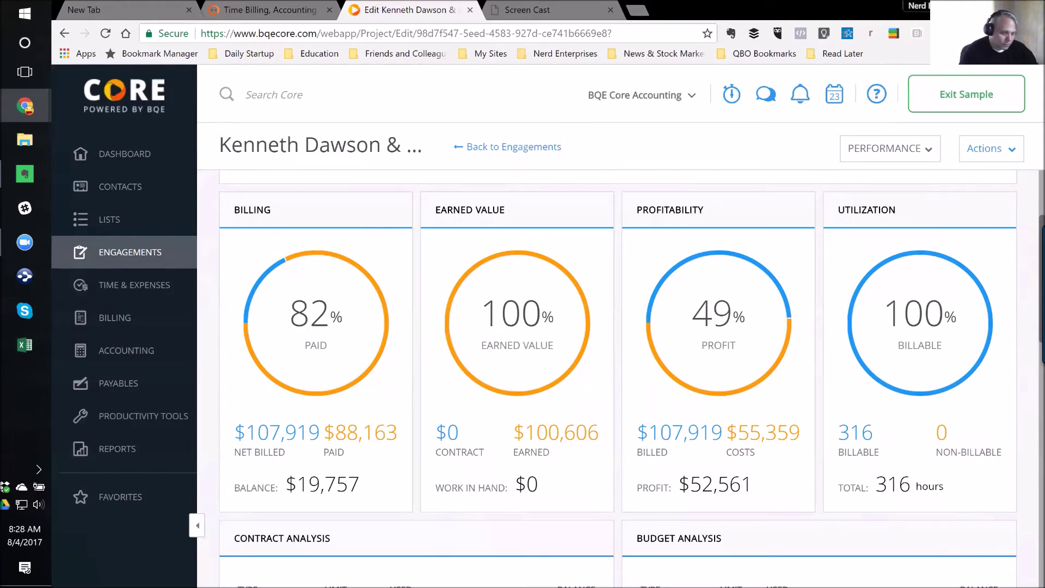
pyautogui.scroll(-4, 920, 335)
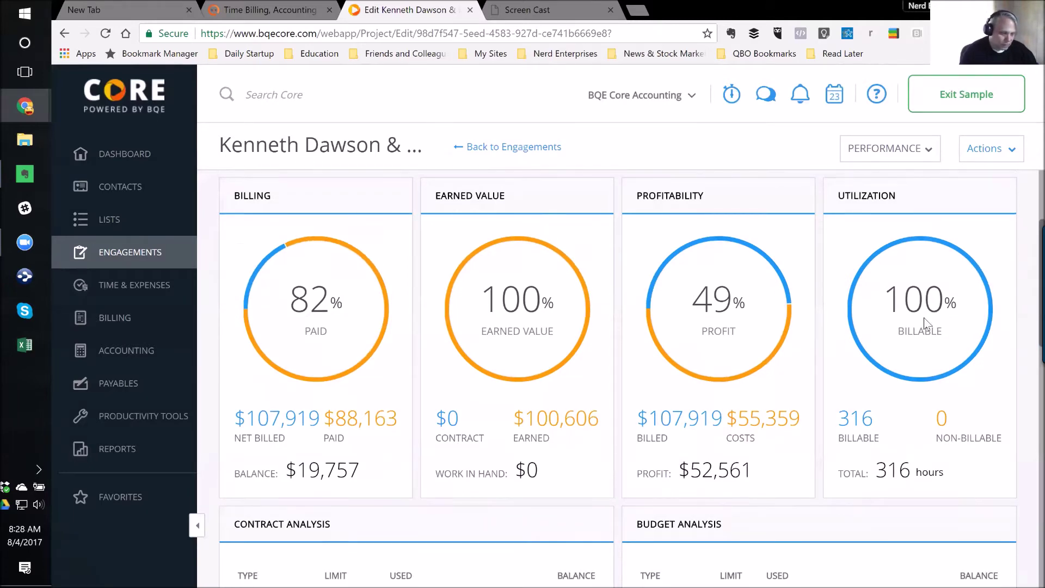
pyautogui.scroll(-1, 816, 353)
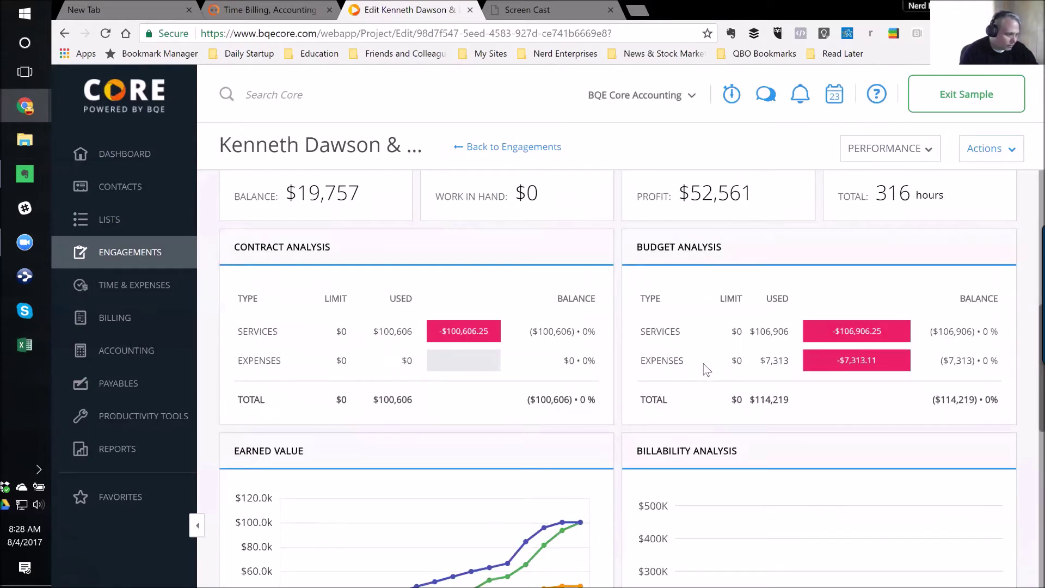
pyautogui.scroll(-1, 313, 327)
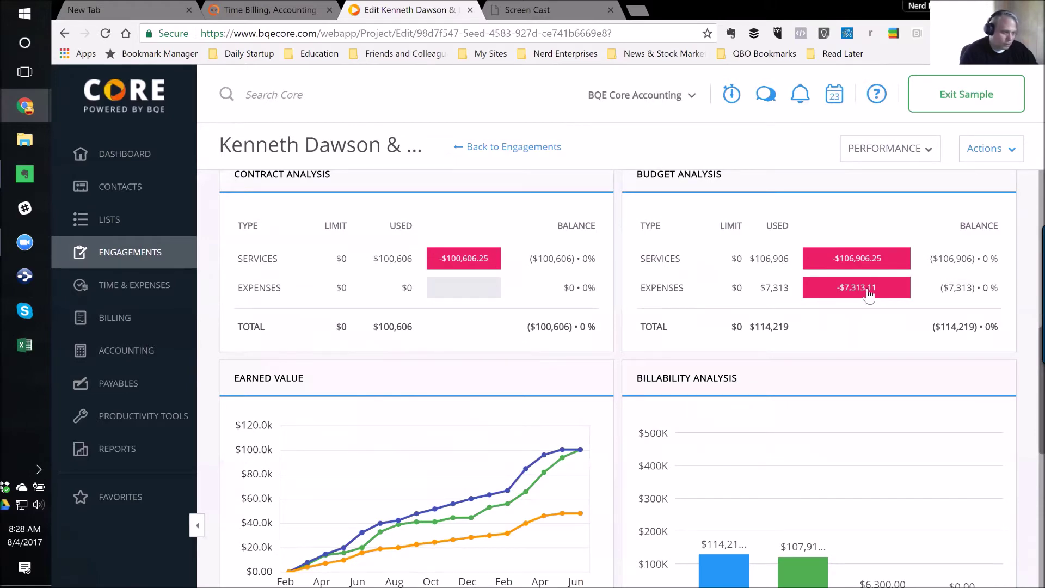
pyautogui.scroll(-3, 839, 322)
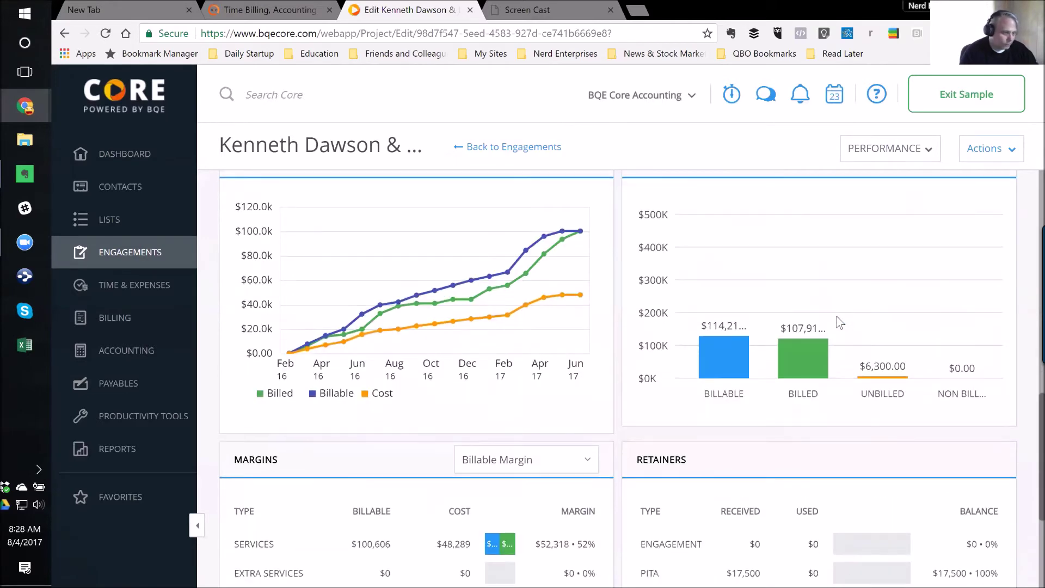
pyautogui.scroll(1, 411, 253)
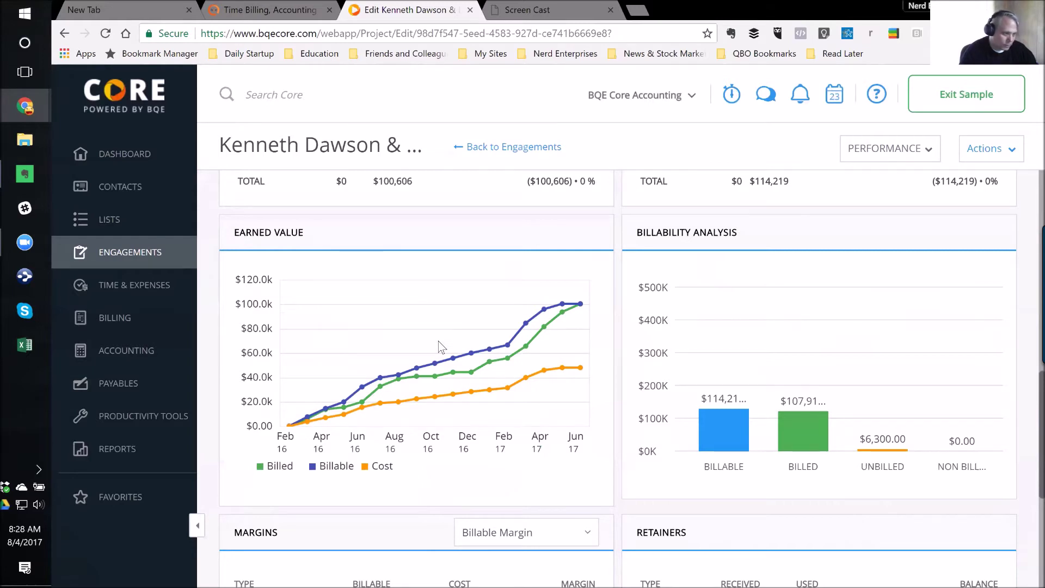
pyautogui.scroll(-1, 847, 247)
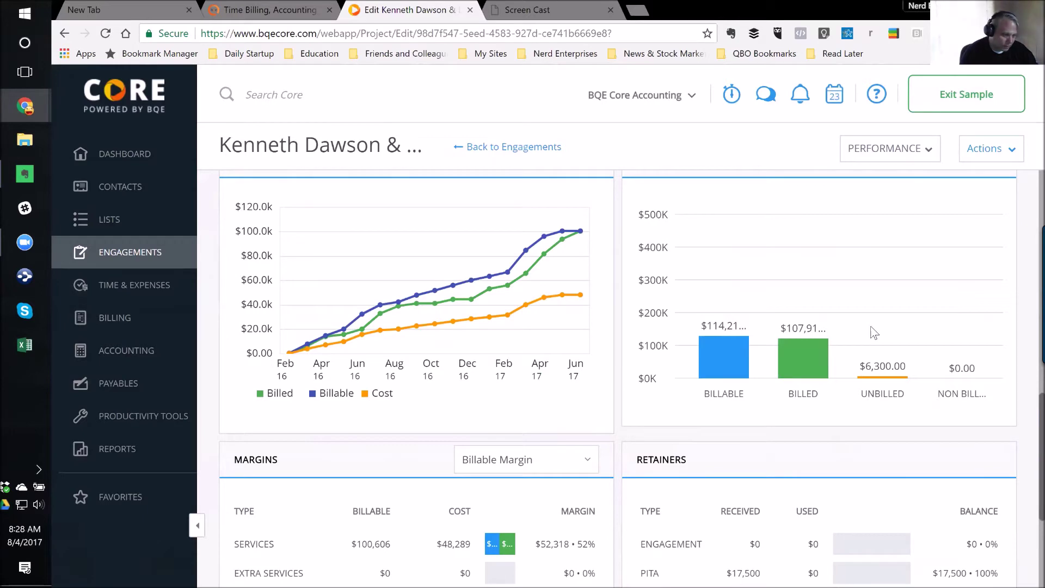
pyautogui.scroll(-4, 896, 329)
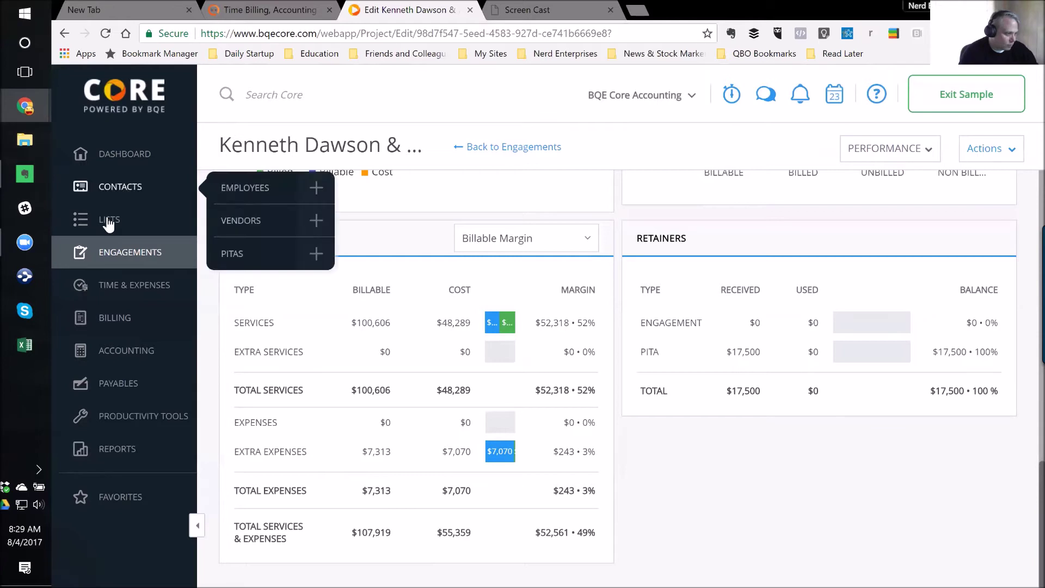
# - Open the record of the employee titled CPA from the Employees list and display the Performance page
pyautogui.moveTo(106, 221)
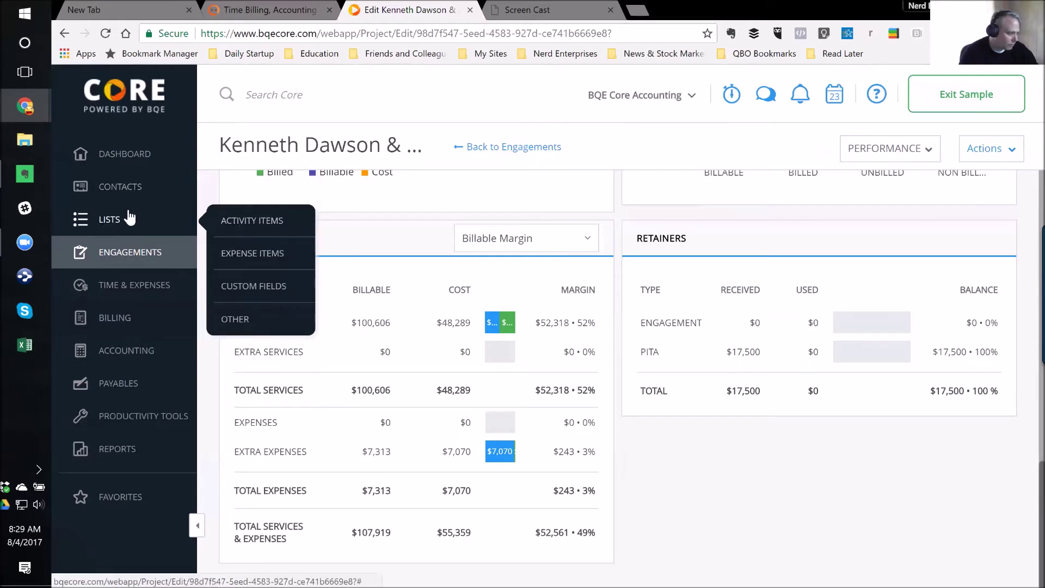
pyautogui.click(114, 222)
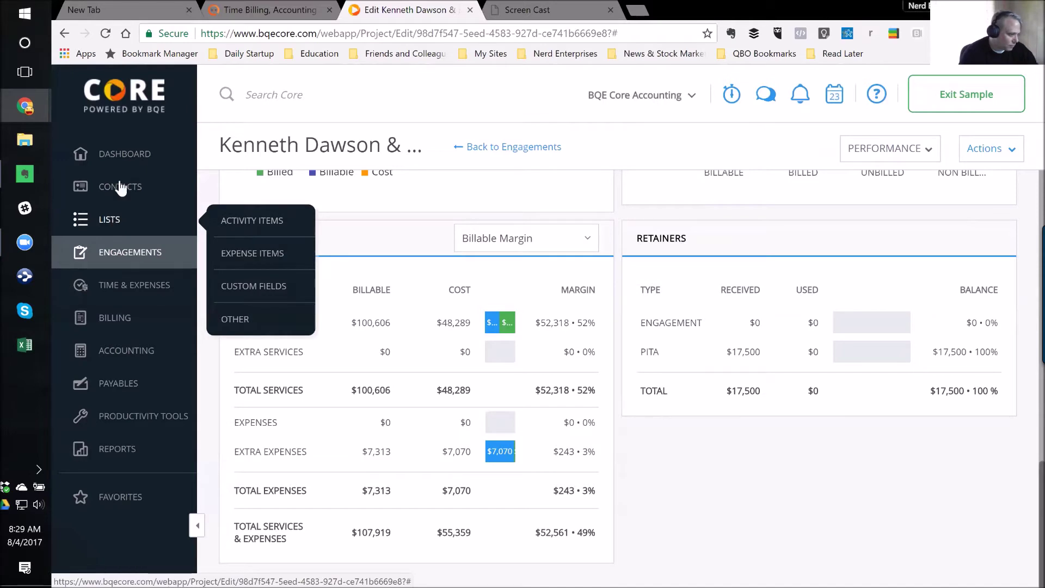
pyautogui.moveTo(117, 186)
pyautogui.click(246, 189)
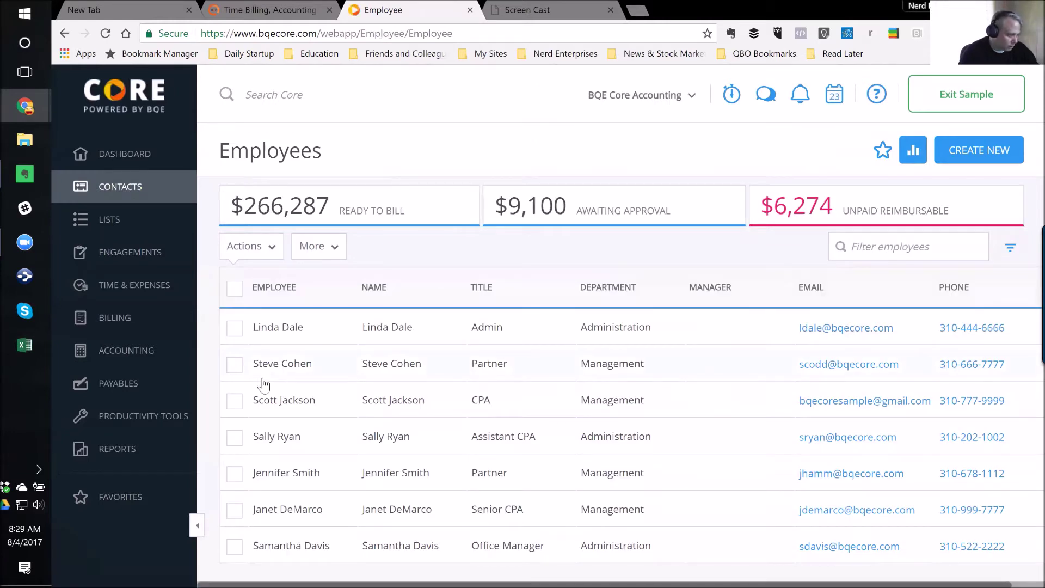
pyautogui.click(282, 401)
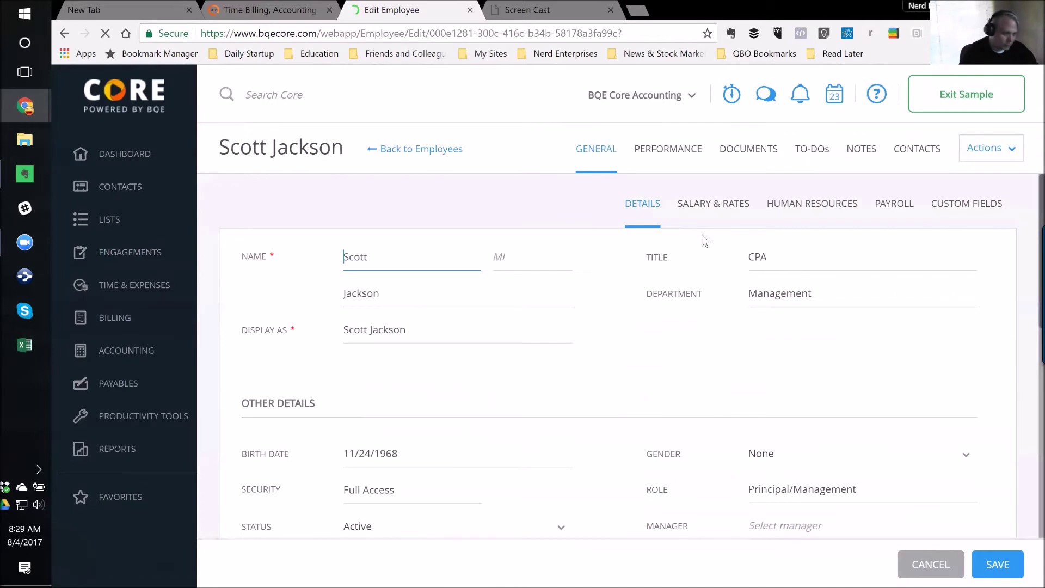
pyautogui.click(677, 154)
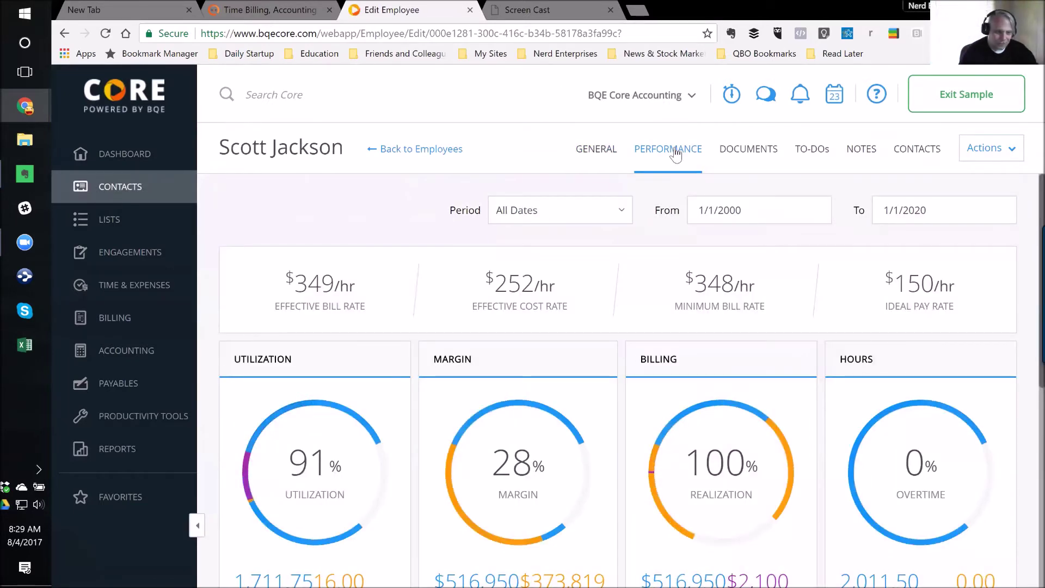
# - Open the Dynamic Autos client record from the PITAs list and display its Performance page
pyautogui.scroll(-1, 417, 394)
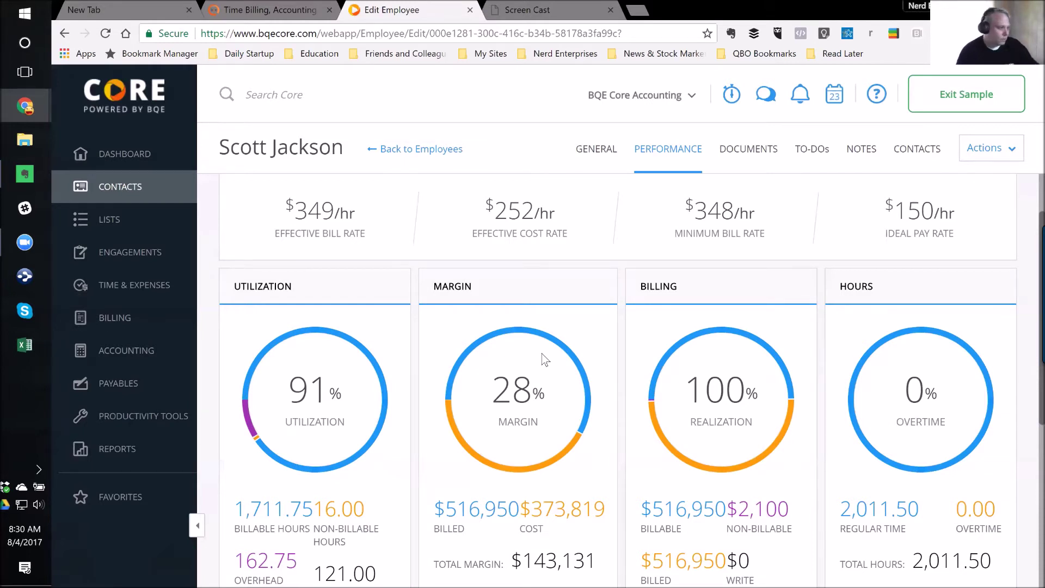
pyautogui.moveTo(111, 201)
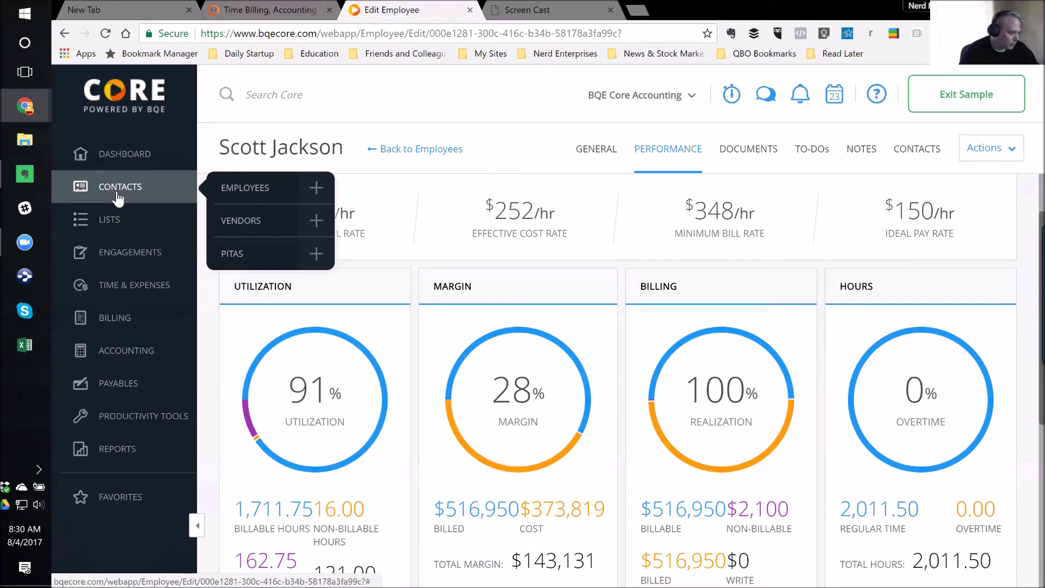
pyautogui.click(231, 253)
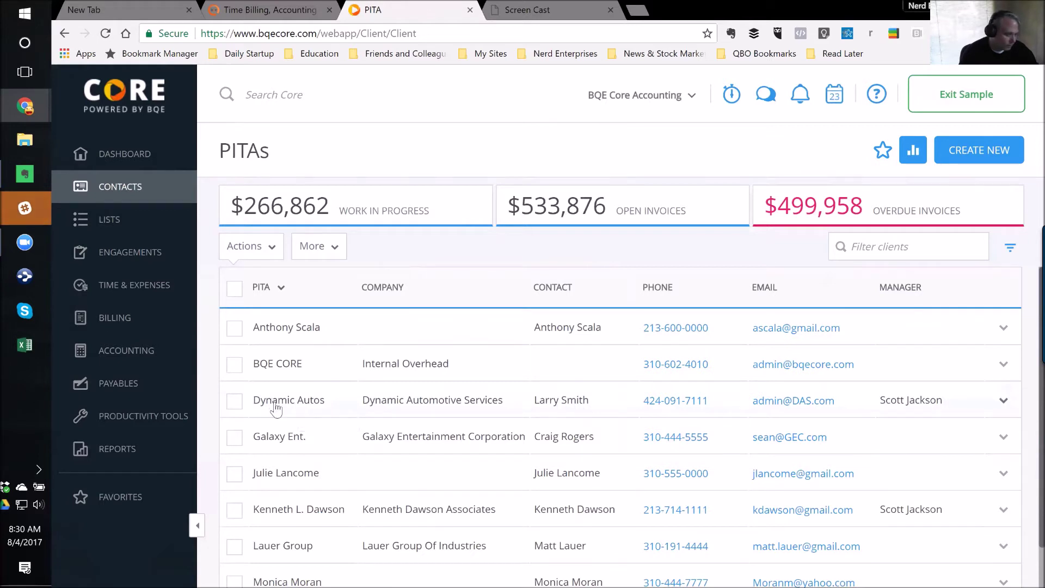
pyautogui.click(311, 404)
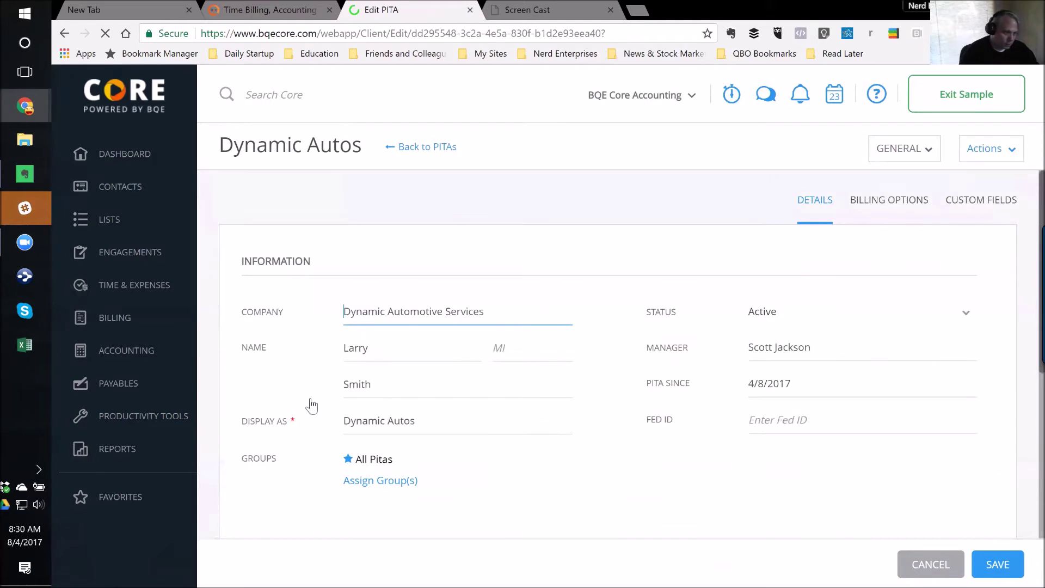
pyautogui.click(925, 149)
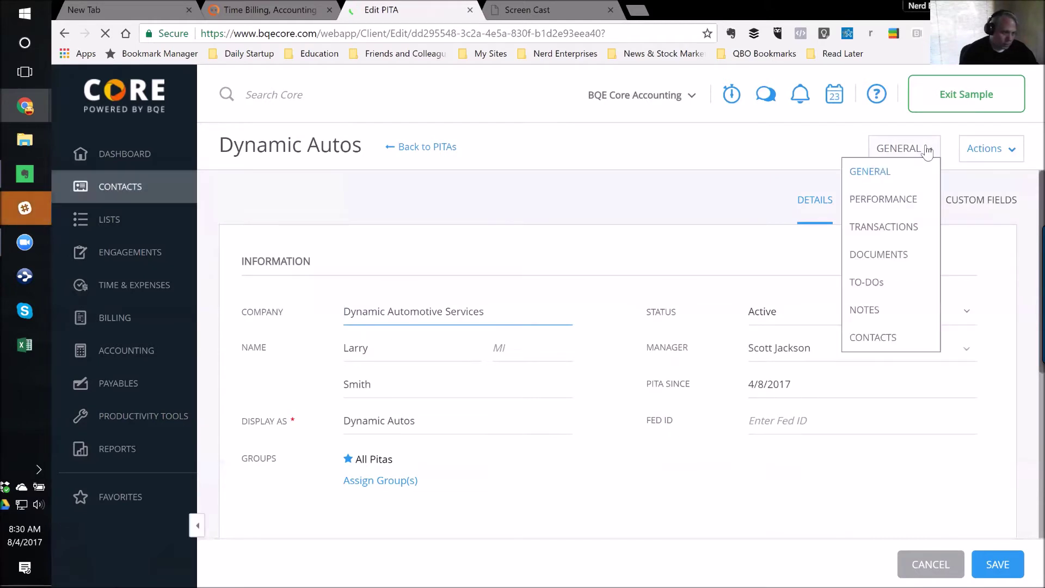
pyautogui.click(729, 157)
pyautogui.click(897, 145)
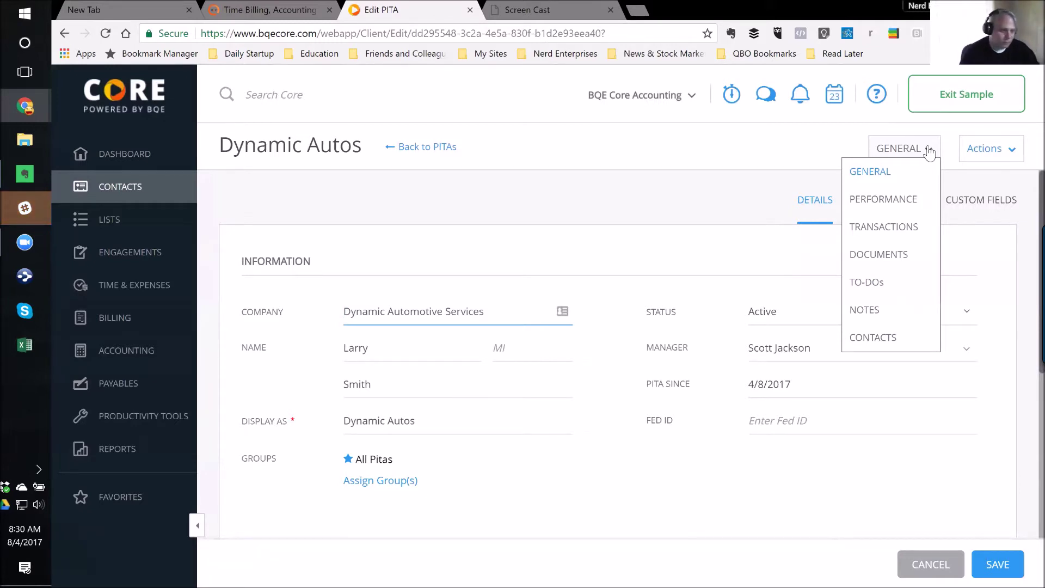
pyautogui.click(889, 204)
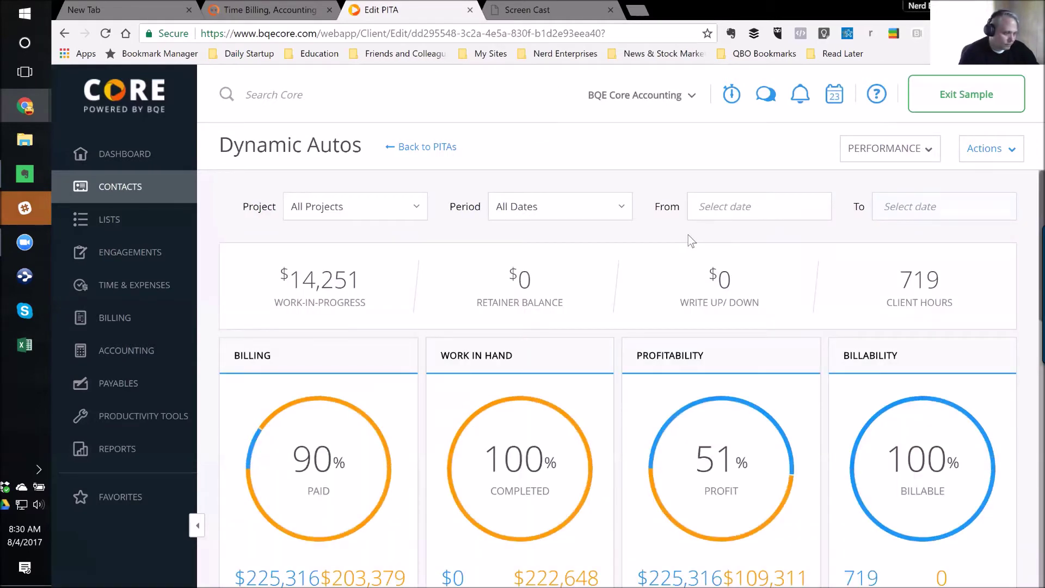
# - Examine Dynamic Autos' billing, work in hand, profitability, billability, earned value, margins and retainers
pyautogui.scroll(-1, 681, 244)
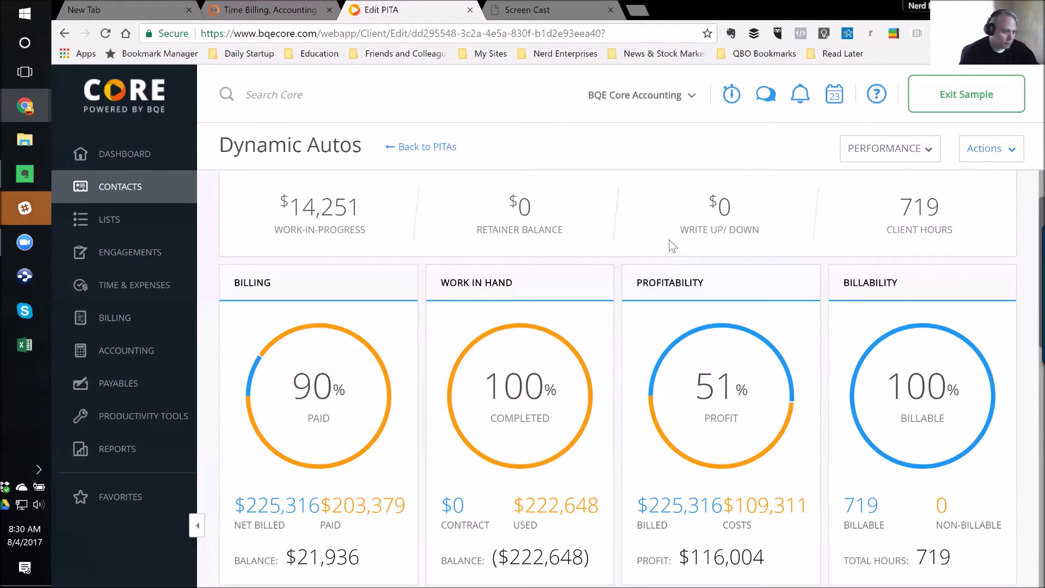
pyautogui.scroll(-1, 677, 247)
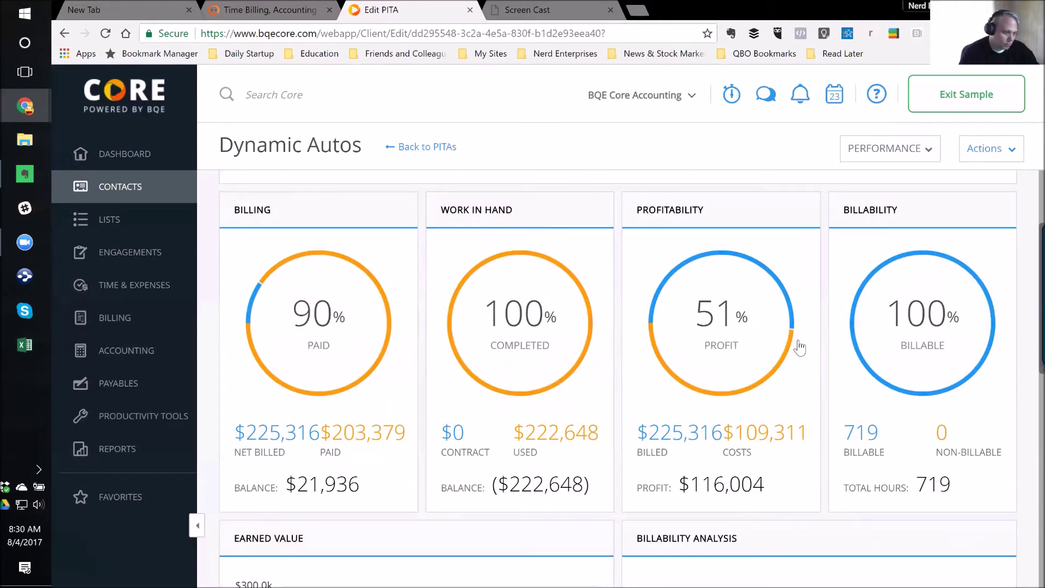
pyautogui.moveTo(695, 314); pyautogui.dragTo(735, 314)
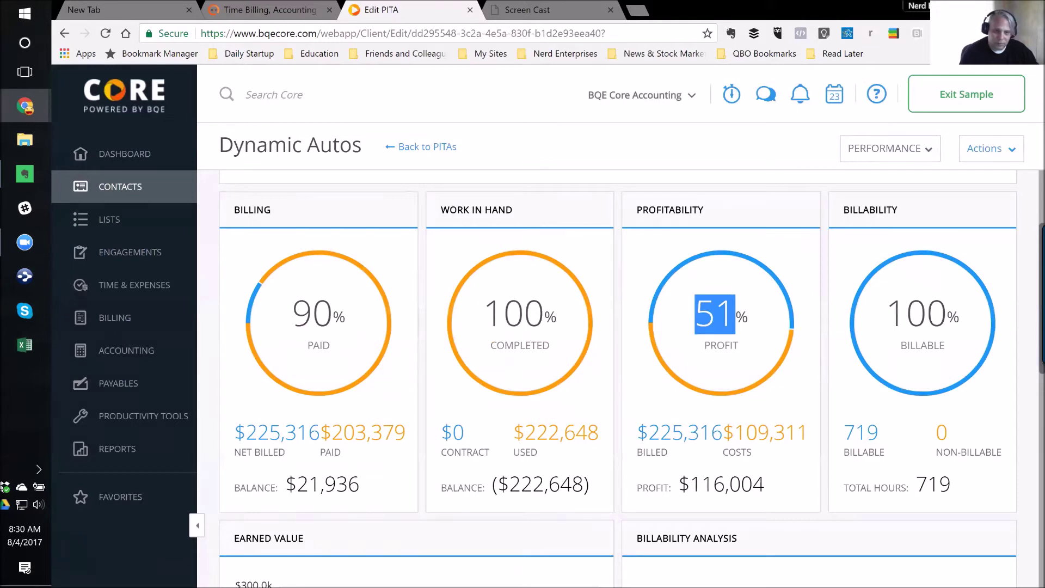
pyautogui.moveTo(887, 314); pyautogui.dragTo(947, 314)
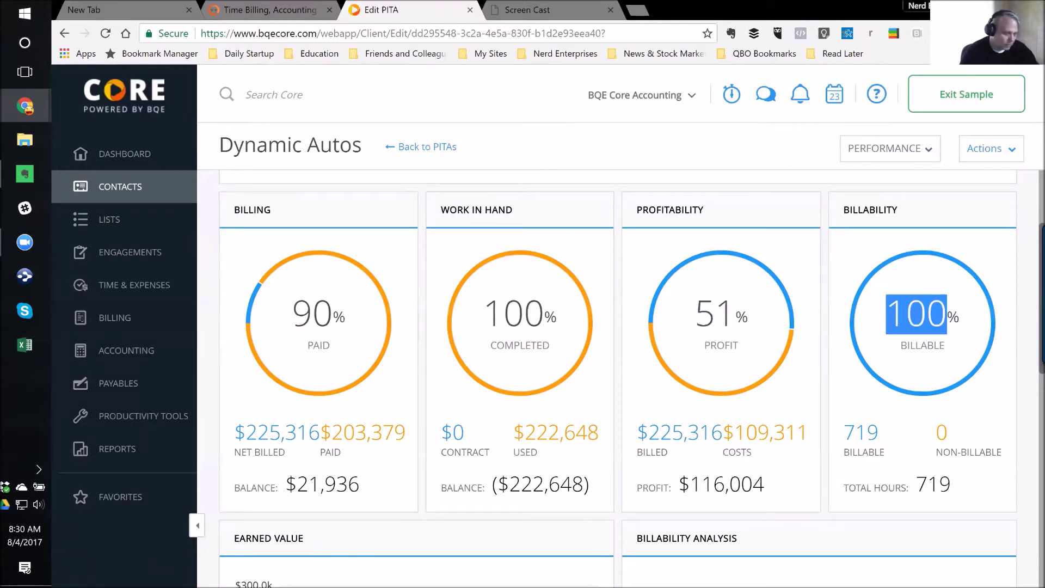
pyautogui.scroll(-5, 819, 346)
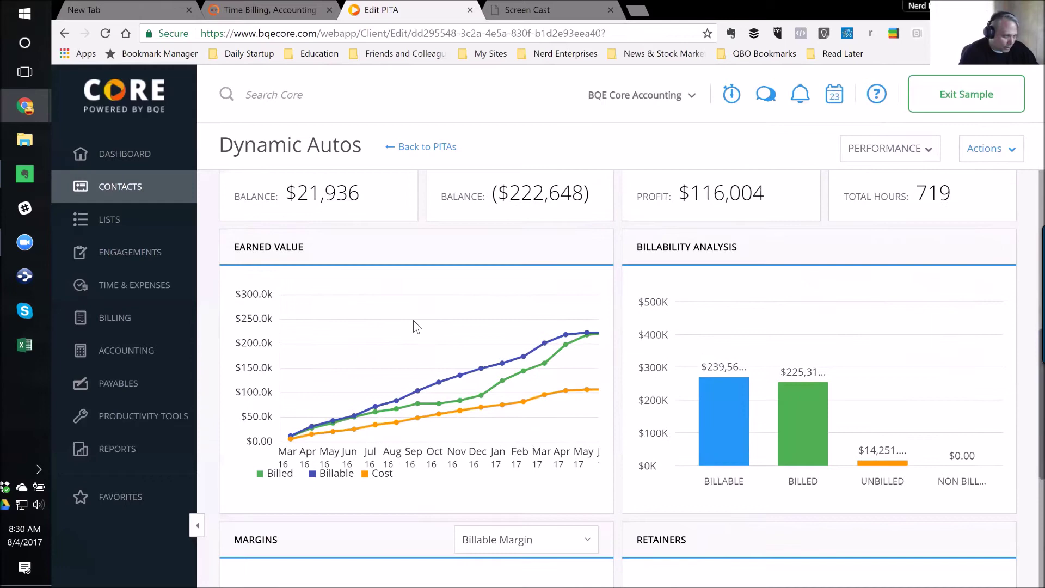
pyautogui.scroll(-5, 611, 354)
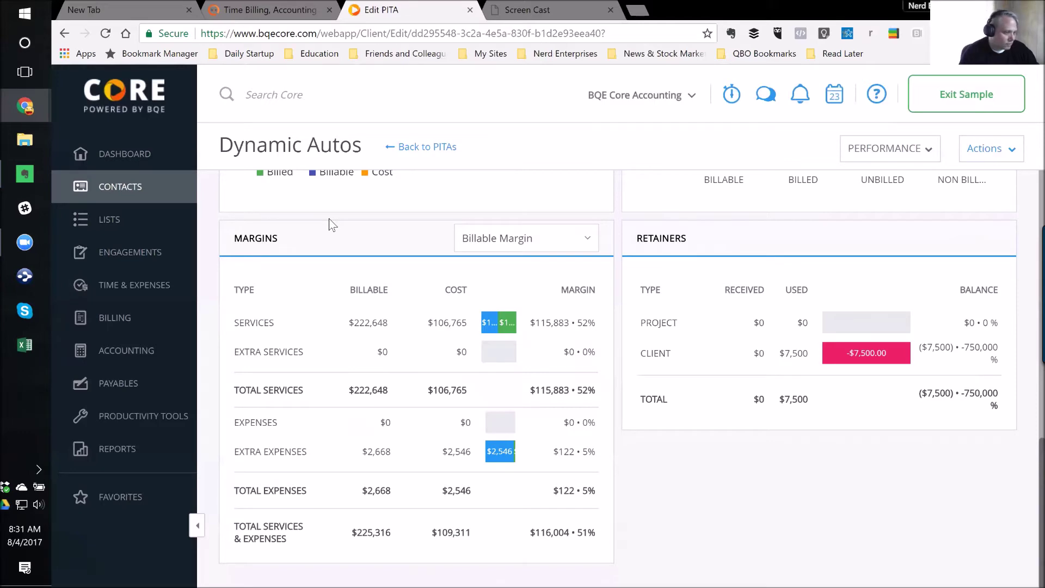
pyautogui.scroll(10, 328, 218)
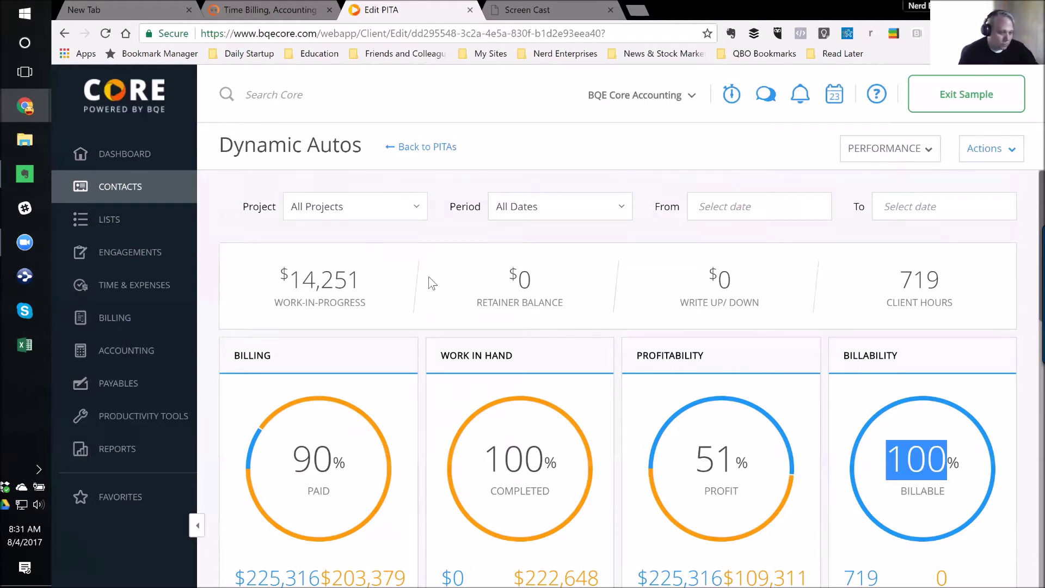
# - Review the paid percentage in Dynamic Autos' Billing summary alongside the contract and profit figures
pyautogui.click(599, 144)
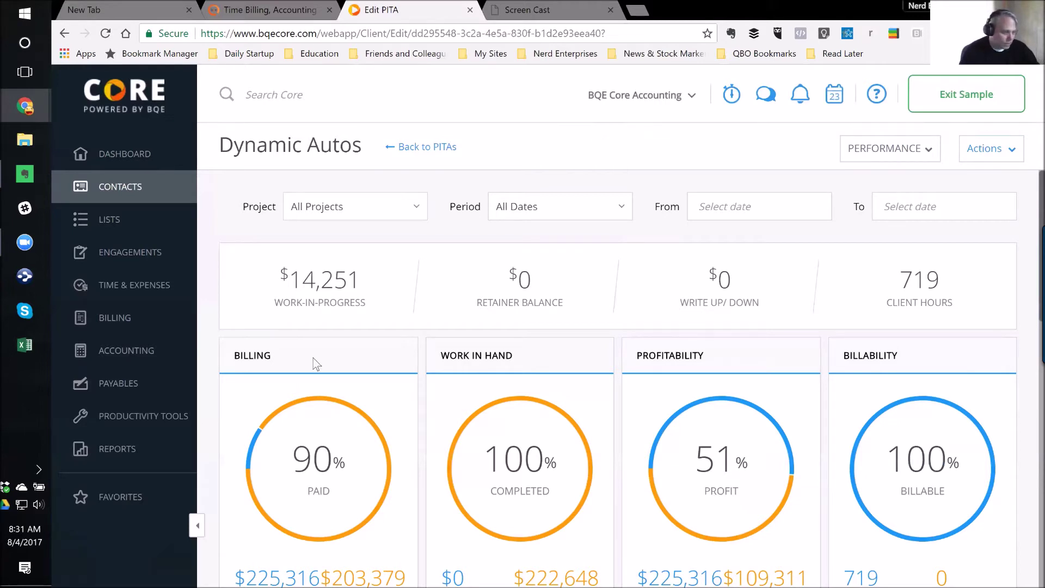
pyautogui.moveTo(294, 452); pyautogui.dragTo(334, 495)
pyautogui.scroll(-3, 442, 422)
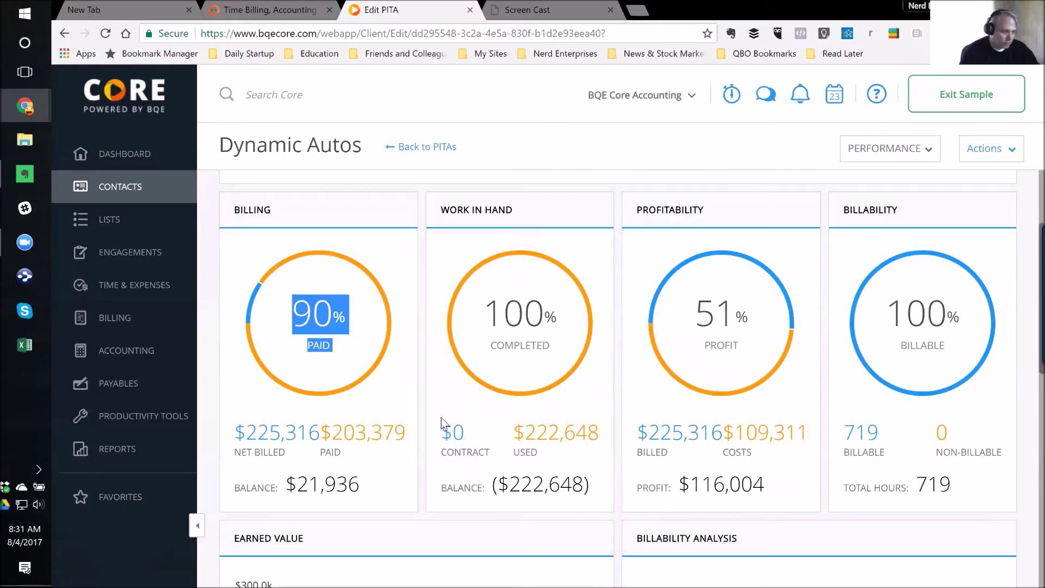
pyautogui.moveTo(442, 422); pyautogui.dragTo(721, 348)
pyautogui.moveTo(293, 315); pyautogui.dragTo(345, 320)
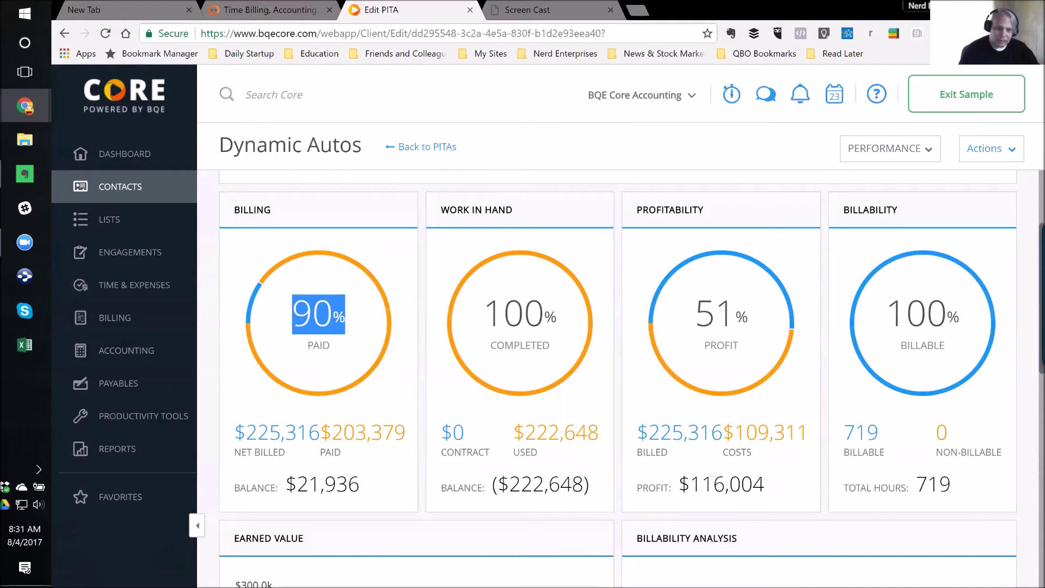
pyautogui.click(373, 315)
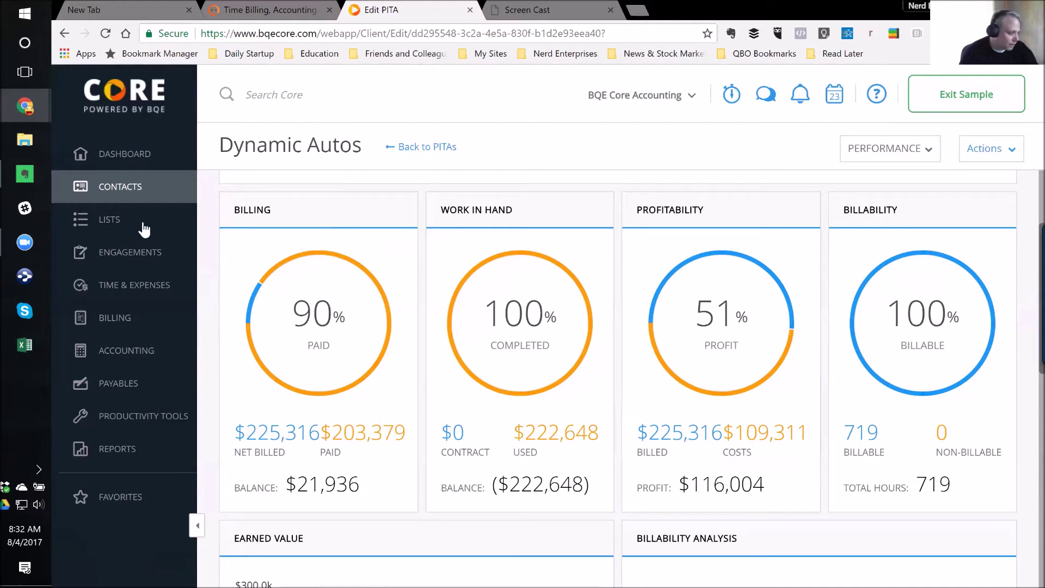
# - Open the weekly time card and fill its blank entry row with engagement 5100 and activity Aud:Prep Annual
pyautogui.moveTo(131, 202)
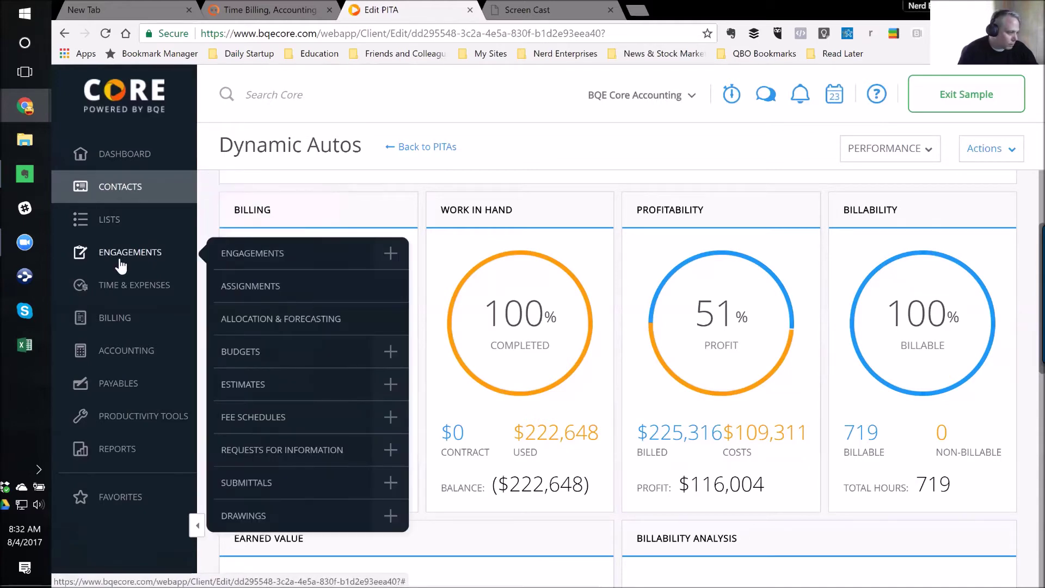
pyautogui.moveTo(129, 289)
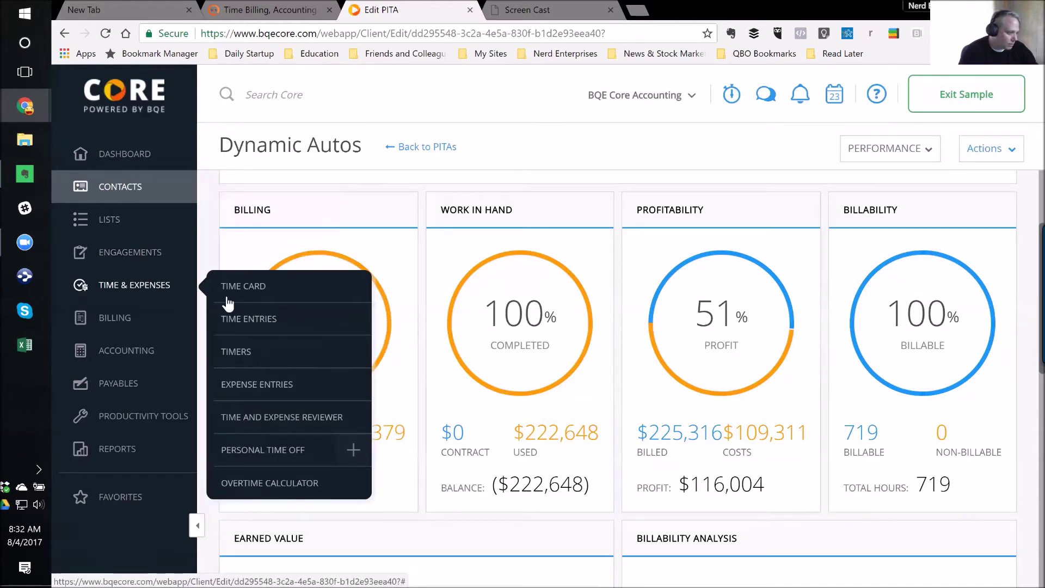
pyautogui.click(247, 287)
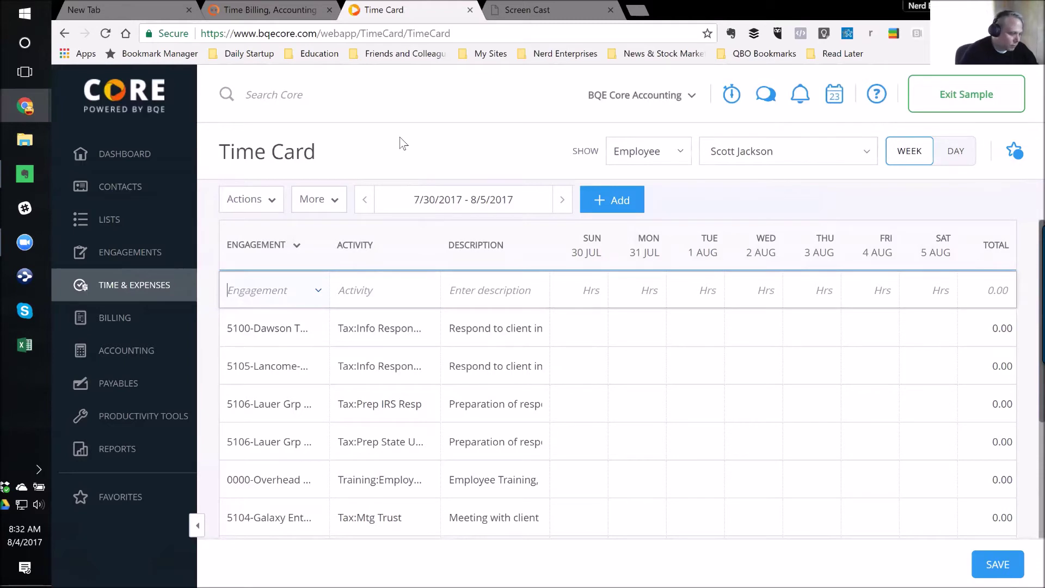
pyautogui.write('5100')
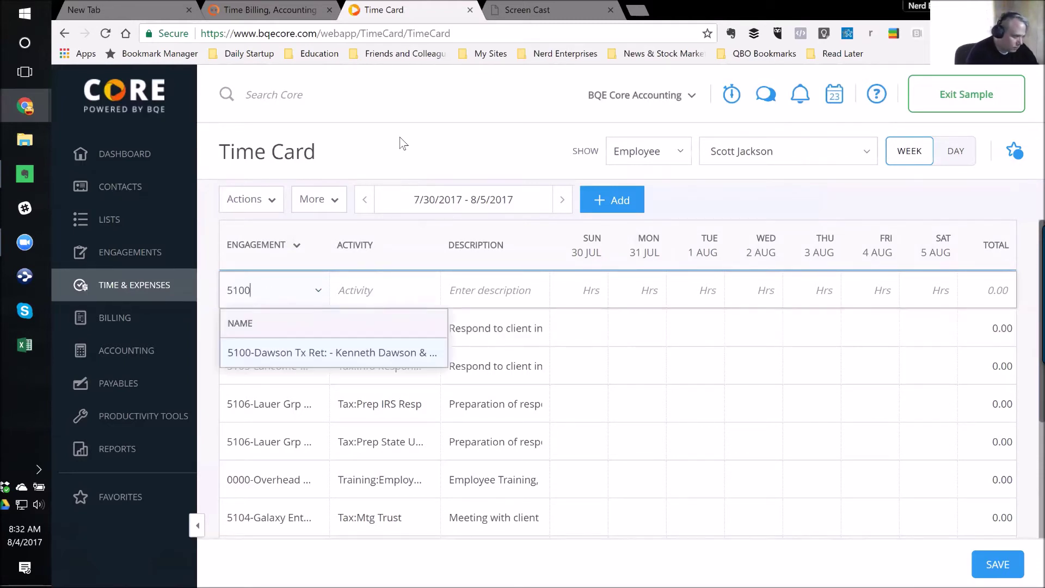
pyautogui.press('Tab')
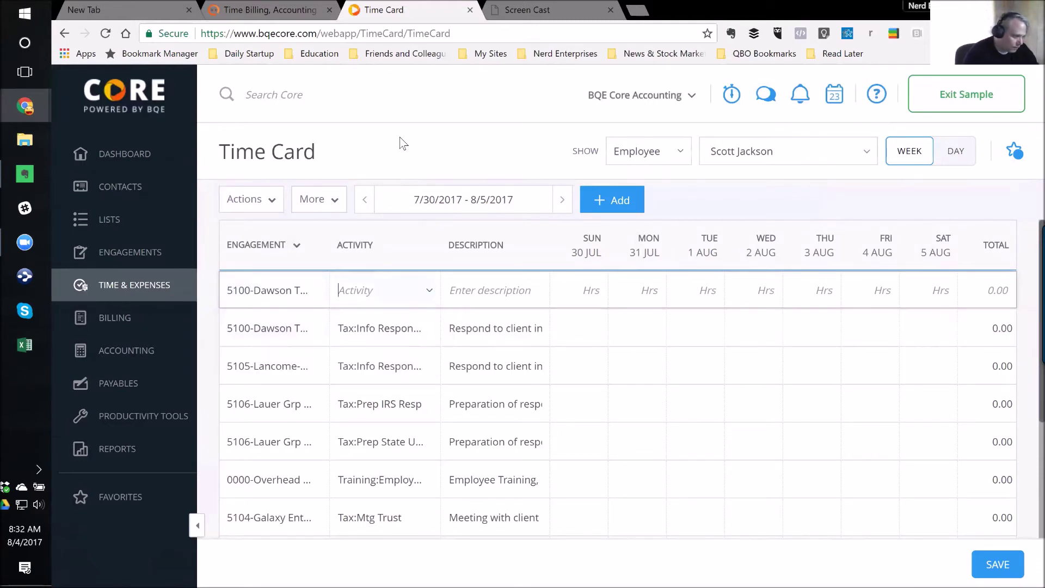
pyautogui.write('aud')
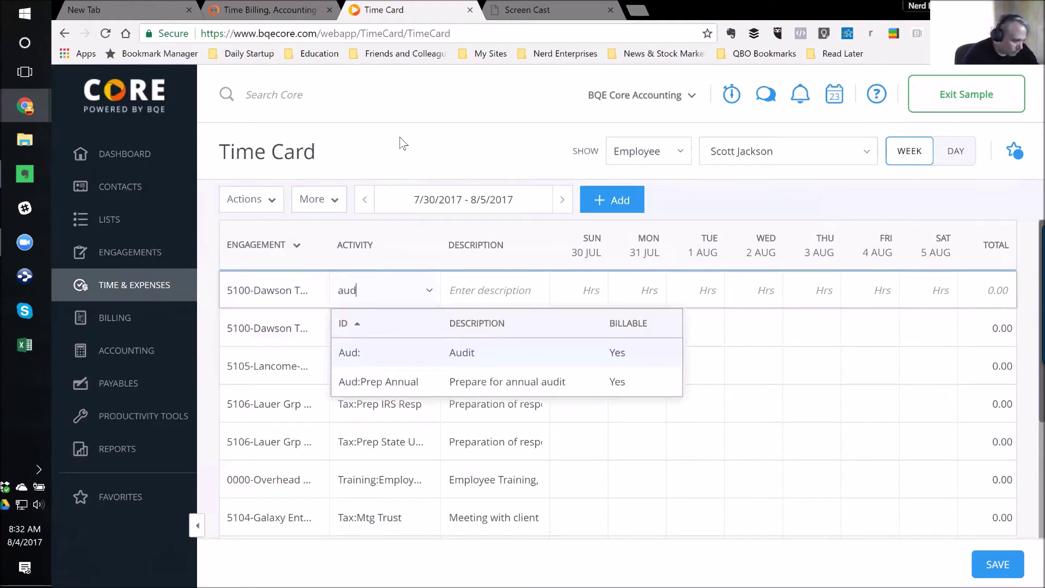
pyautogui.click(384, 383)
pyautogui.press('Tab')
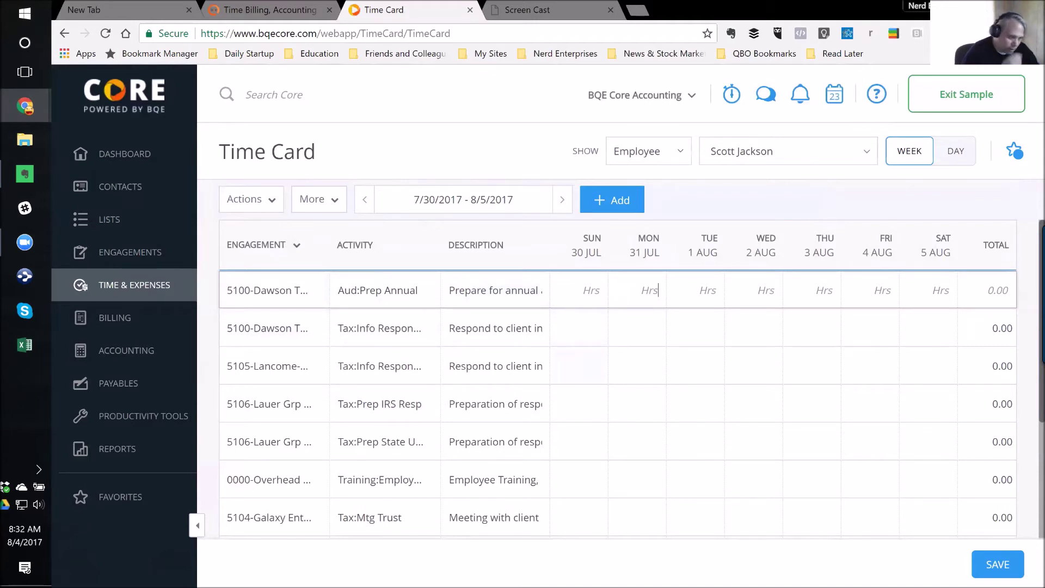
# - Enter 5 hours for Monday 31 July and 2 hours for Thursday 3 August, and save the time card
pyautogui.write('5')
pyautogui.press('Tab')
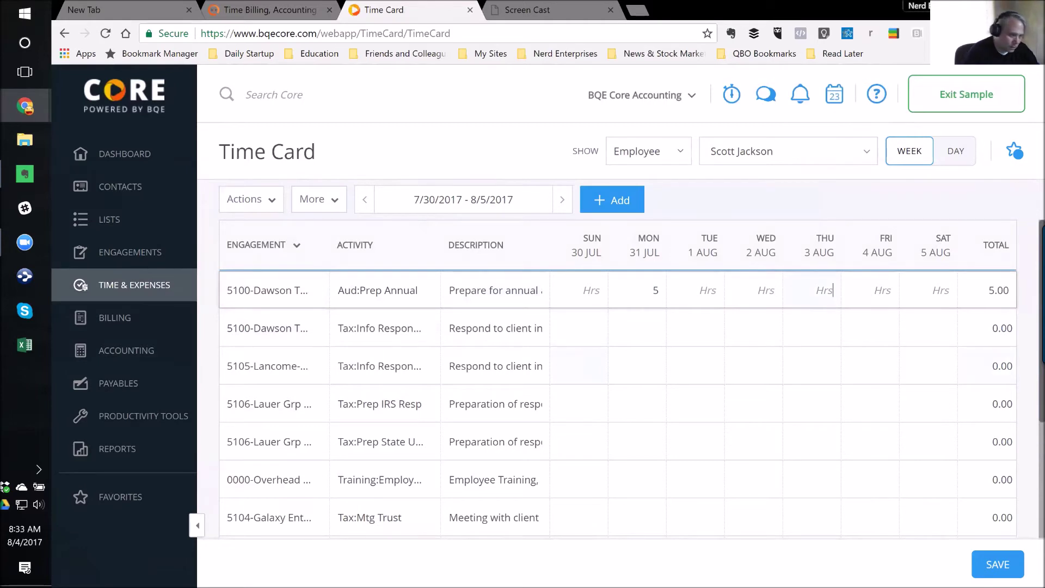
pyautogui.write('2')
pyautogui.press('Tab')
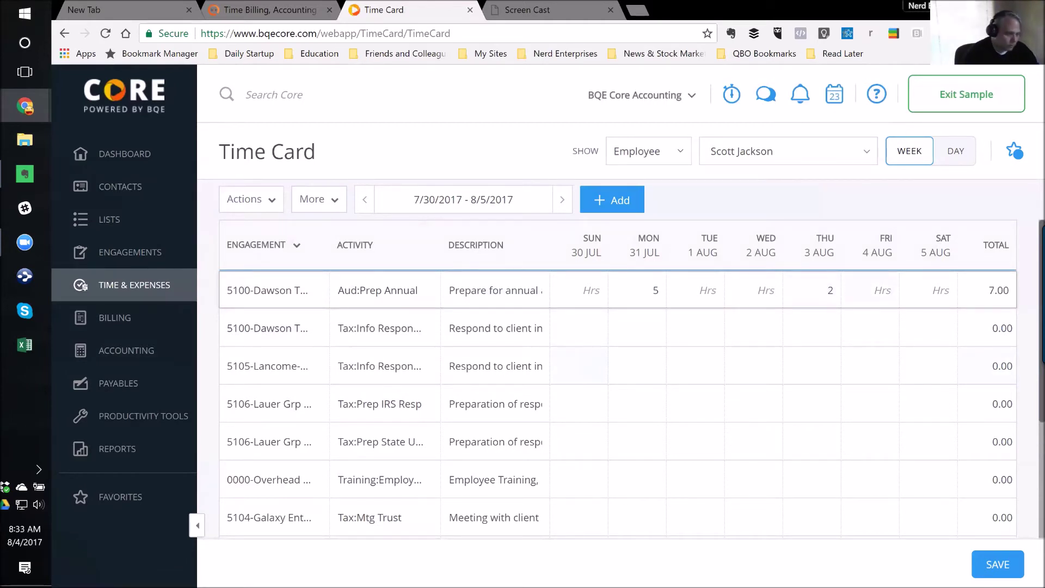
pyautogui.click(1000, 568)
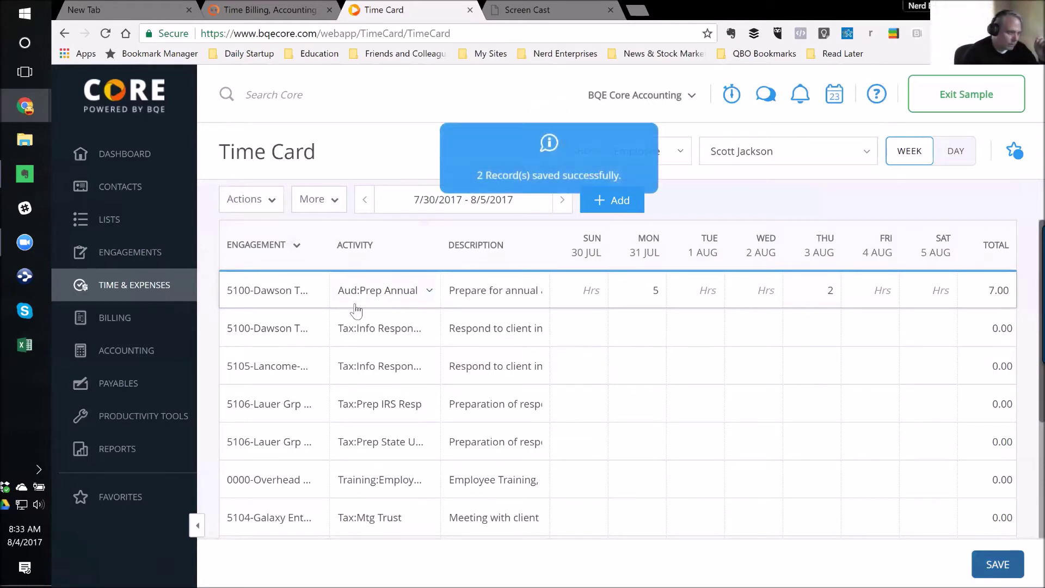
# - Create a new timer on the Timers page, start it running and bring up its engagement choices
pyautogui.moveTo(185, 284)
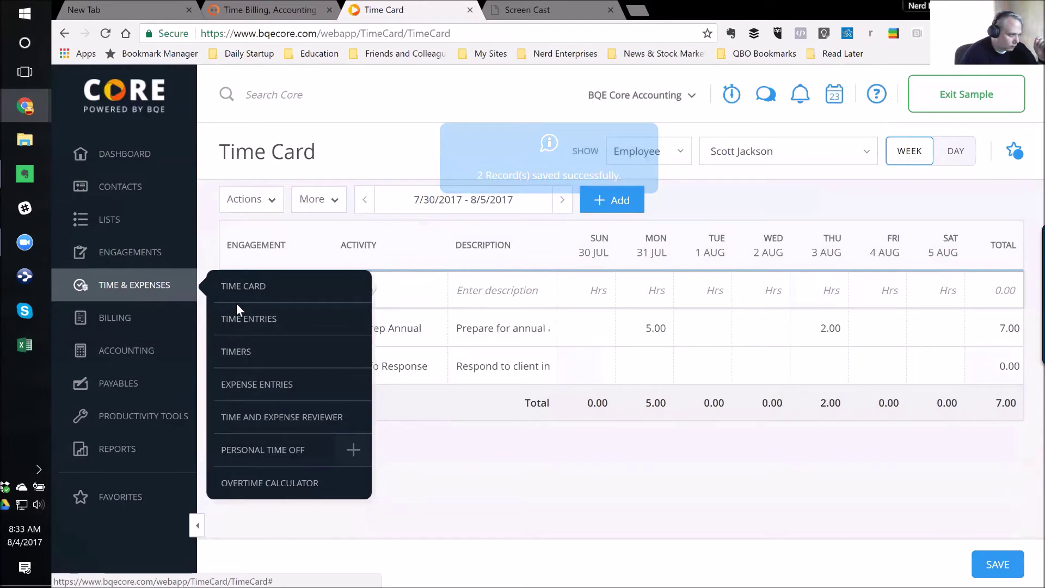
pyautogui.click(240, 351)
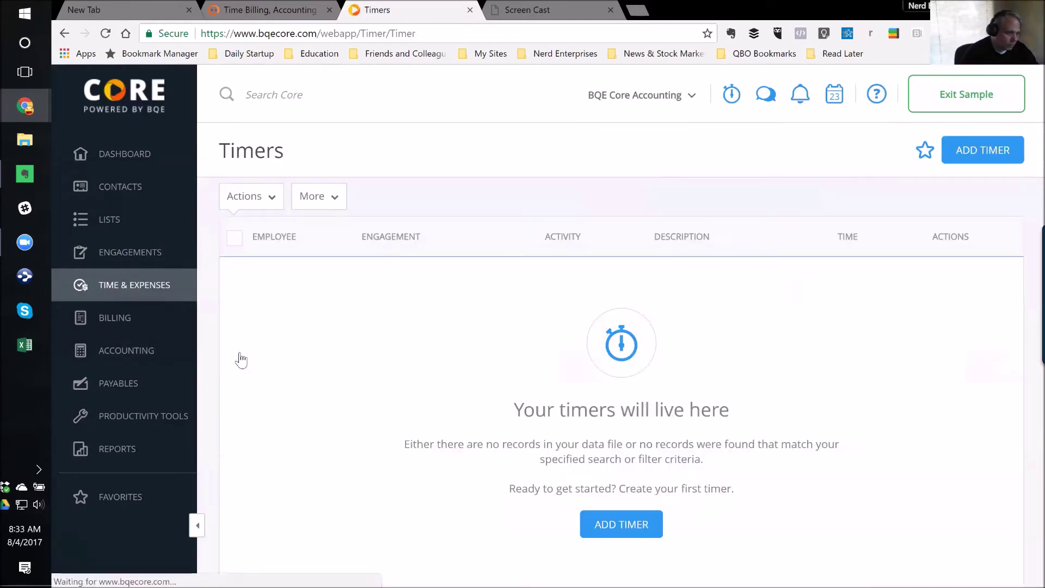
pyautogui.click(990, 155)
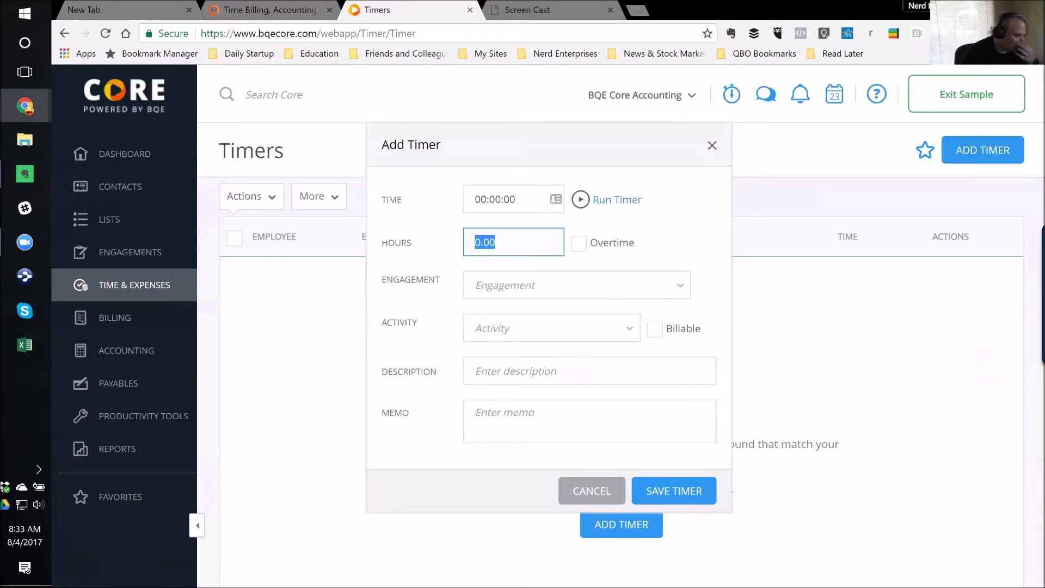
pyautogui.click(506, 246)
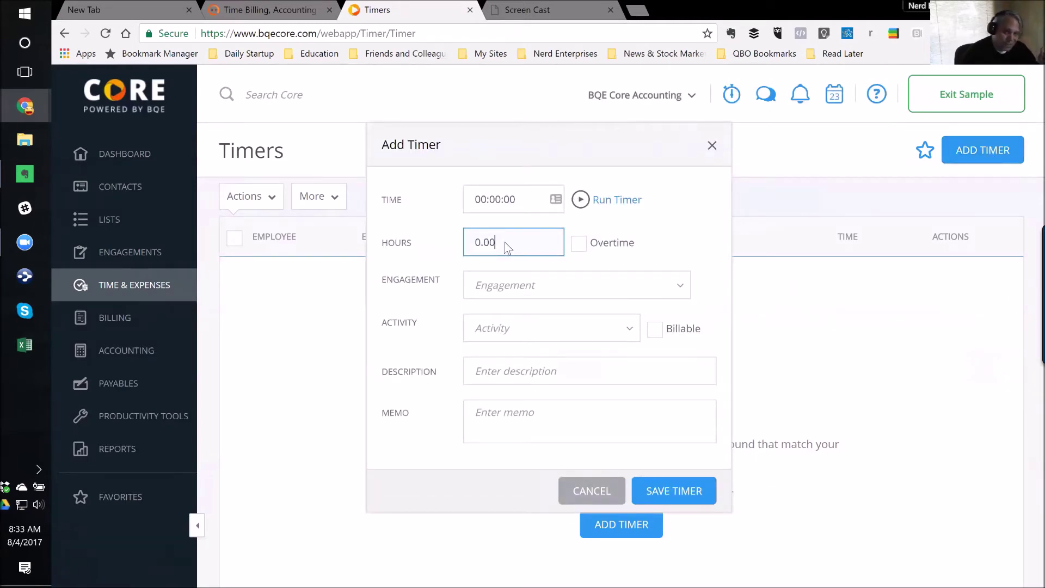
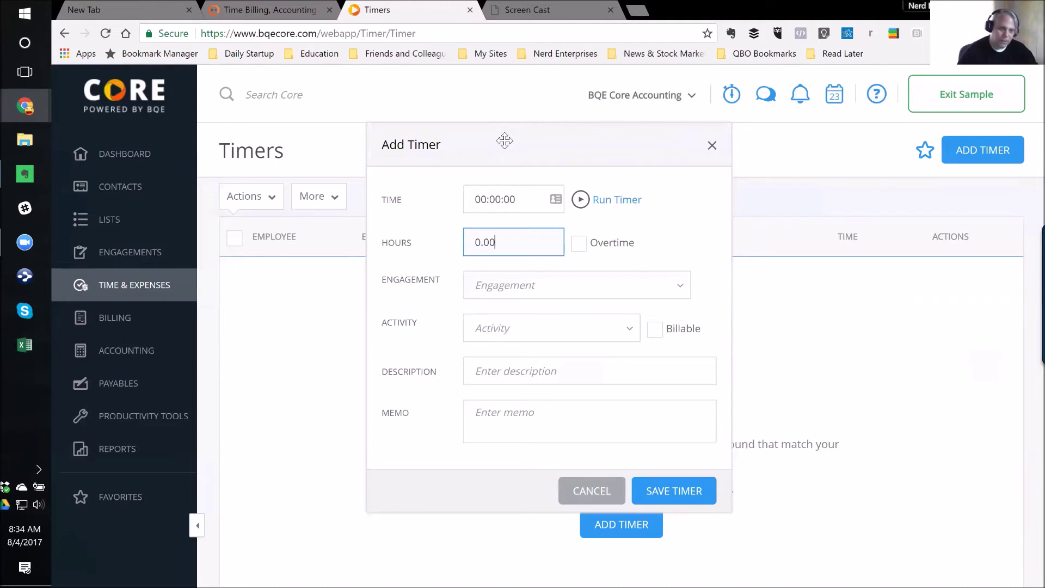
pyautogui.moveTo(504, 141); pyautogui.dragTo(569, 141)
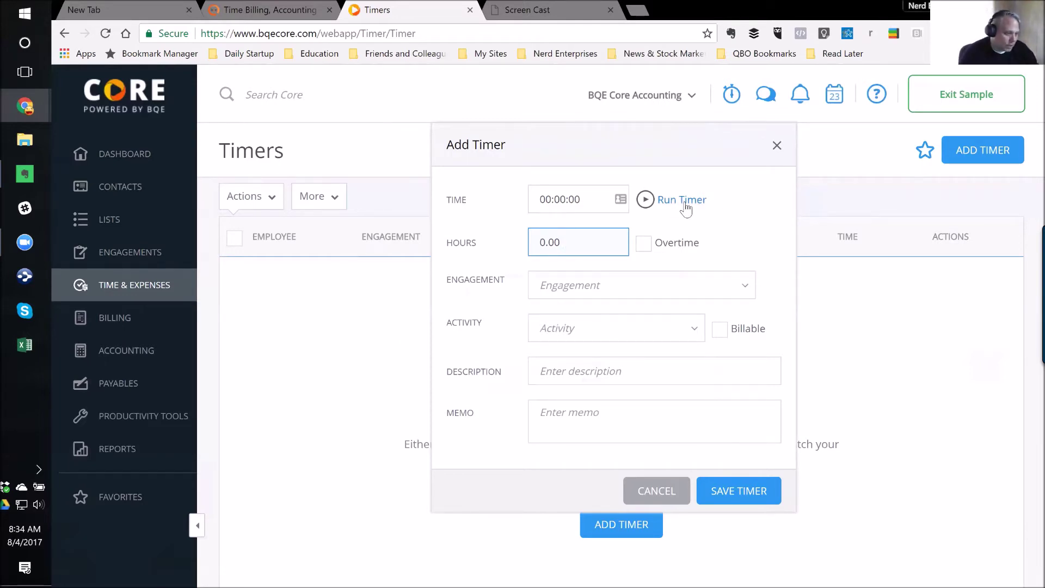
pyautogui.click(646, 201)
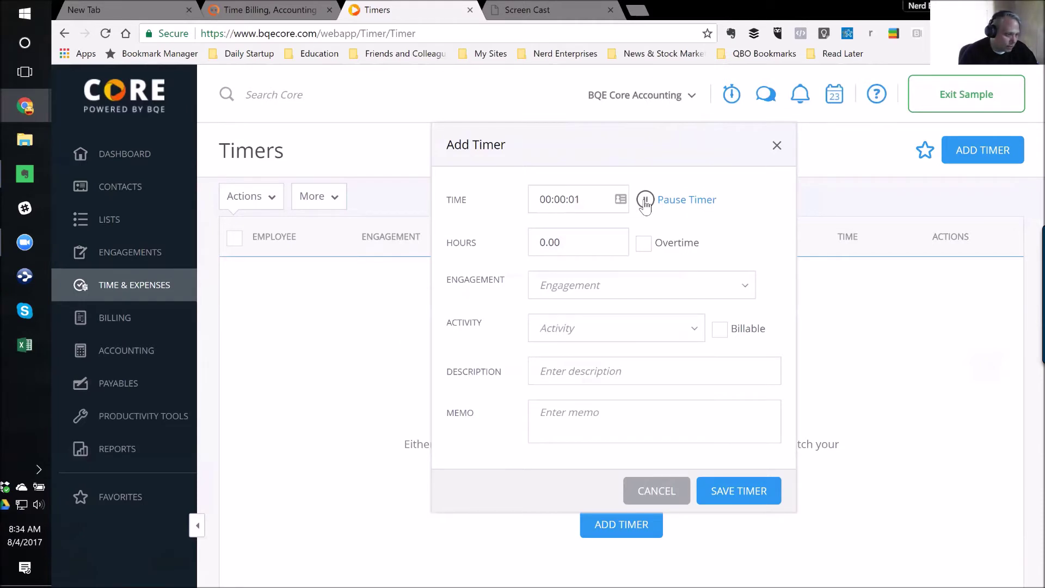
pyautogui.click(580, 291)
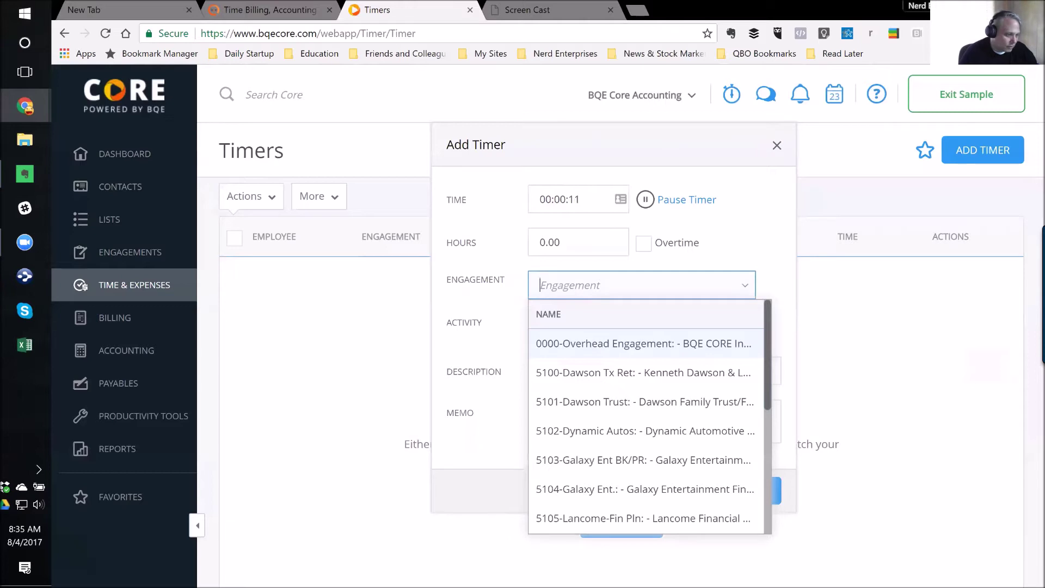
# - Save the running timer with no engagement assigned, and add and save a second timer that is started running
pyautogui.click(590, 239)
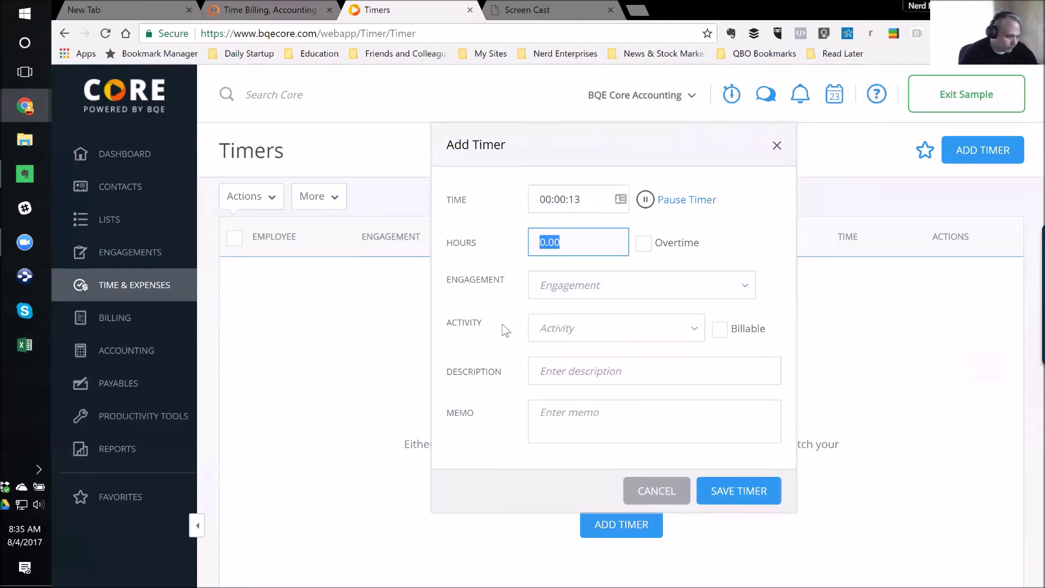
pyautogui.click(738, 492)
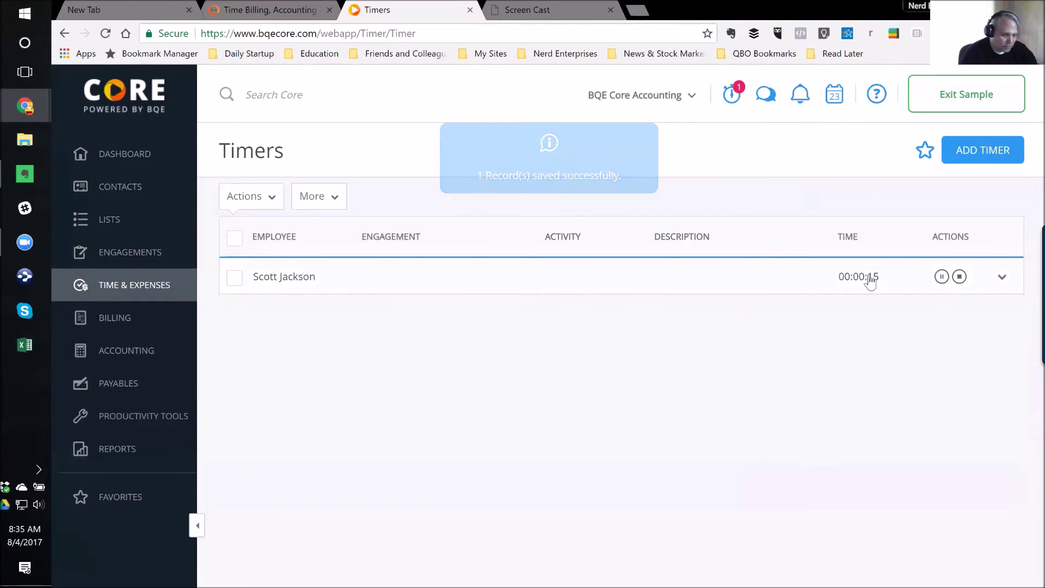
pyautogui.click(968, 152)
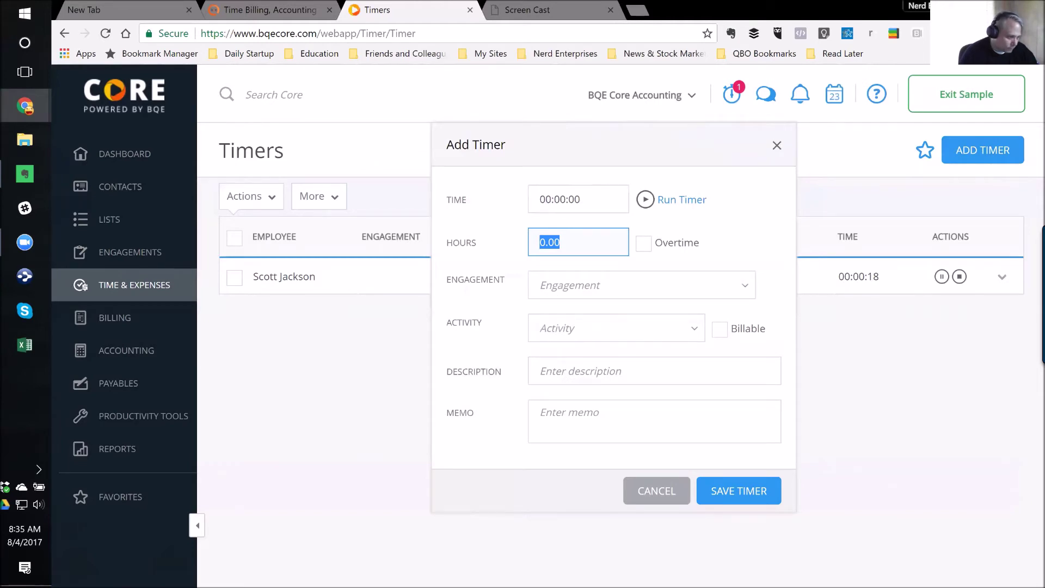
pyautogui.click(645, 202)
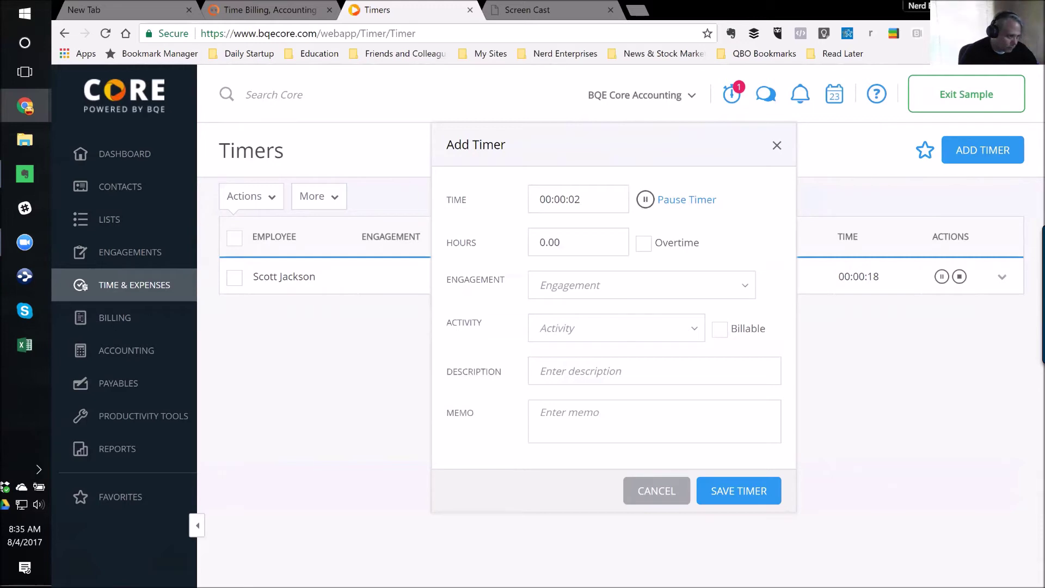
pyautogui.click(749, 492)
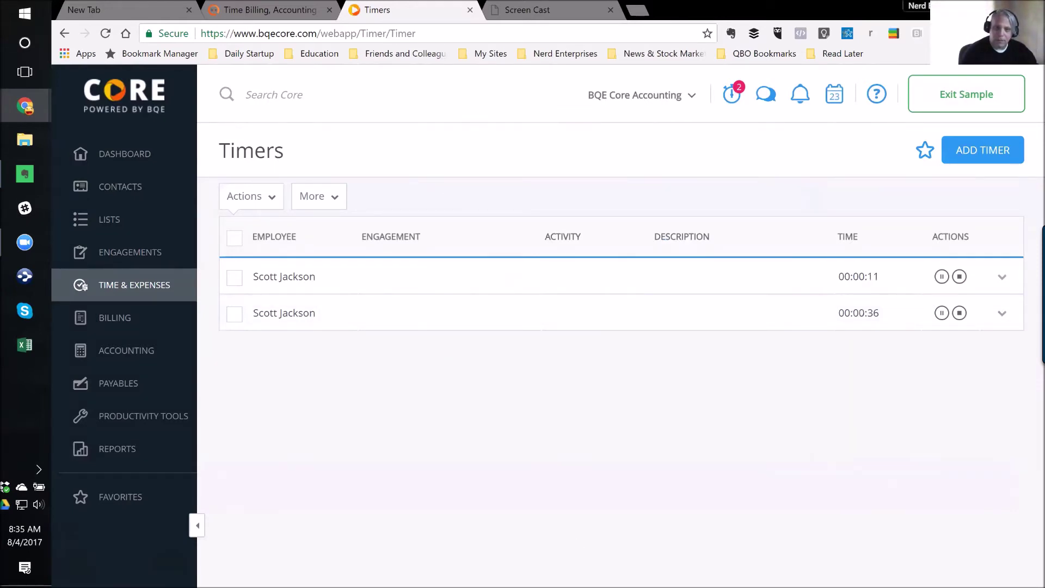
pyautogui.hotkey('alt', 'Tab')
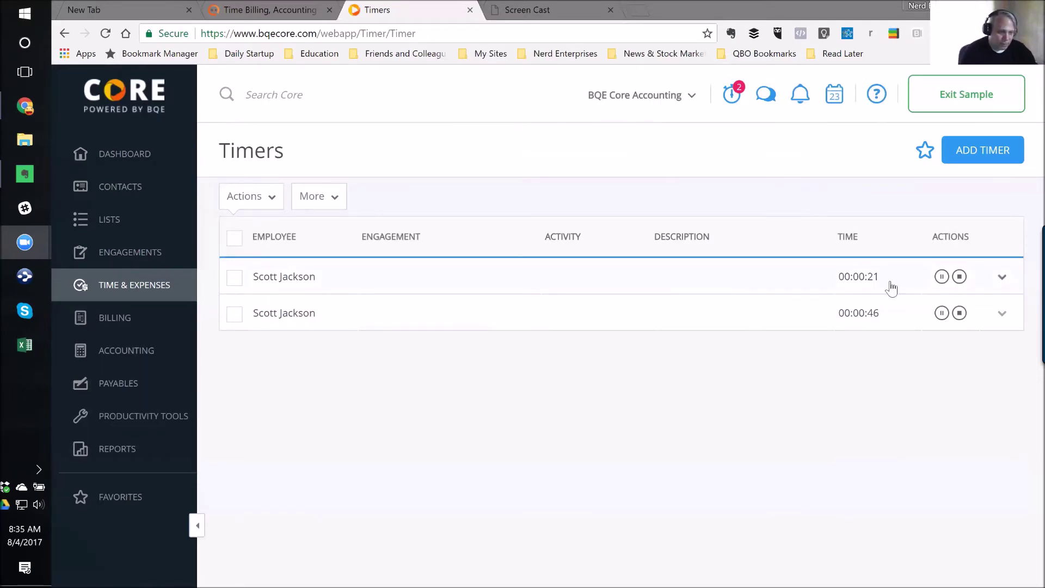
# - Open the details of the newer timer in the list and assign it the 5100 Tx Ret engagement
pyautogui.click(1002, 276)
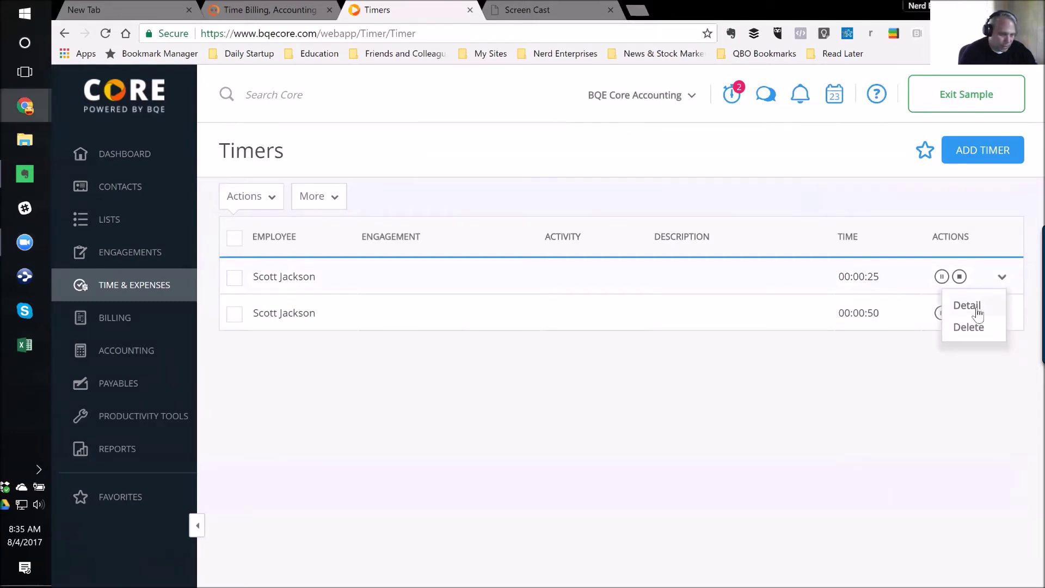
pyautogui.click(447, 293)
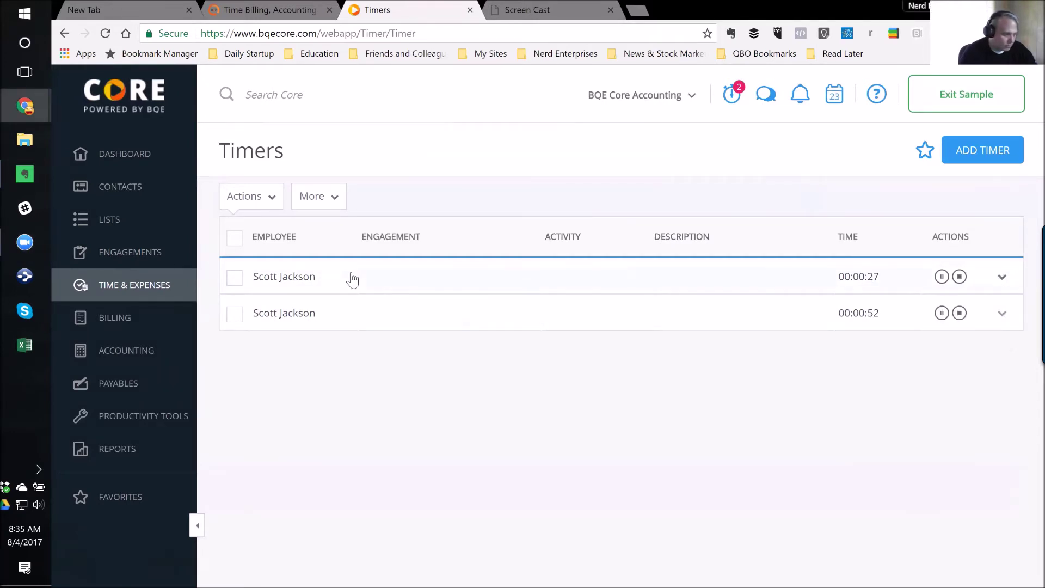
pyautogui.click(1002, 276)
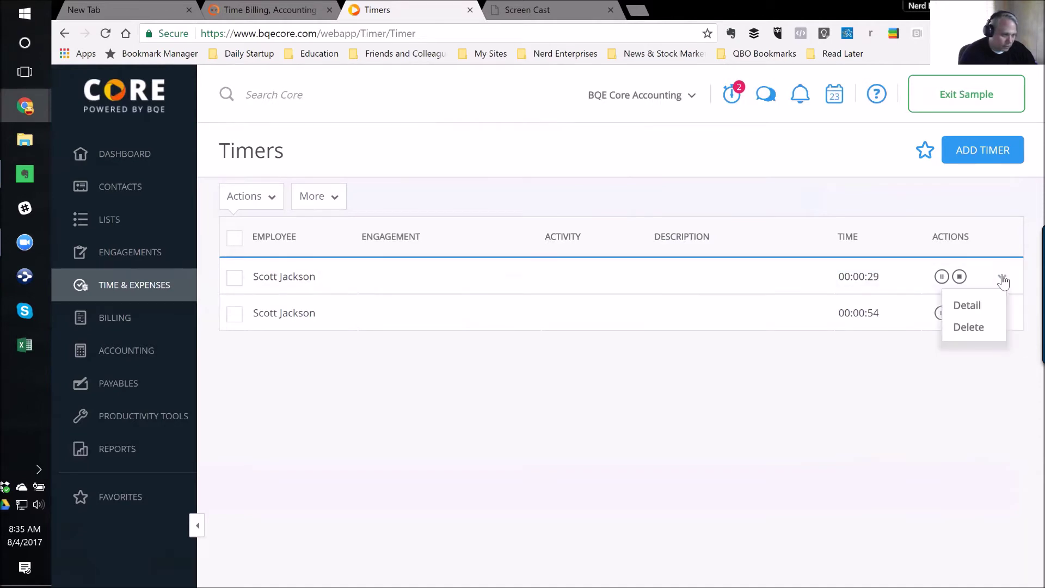
pyautogui.click(981, 308)
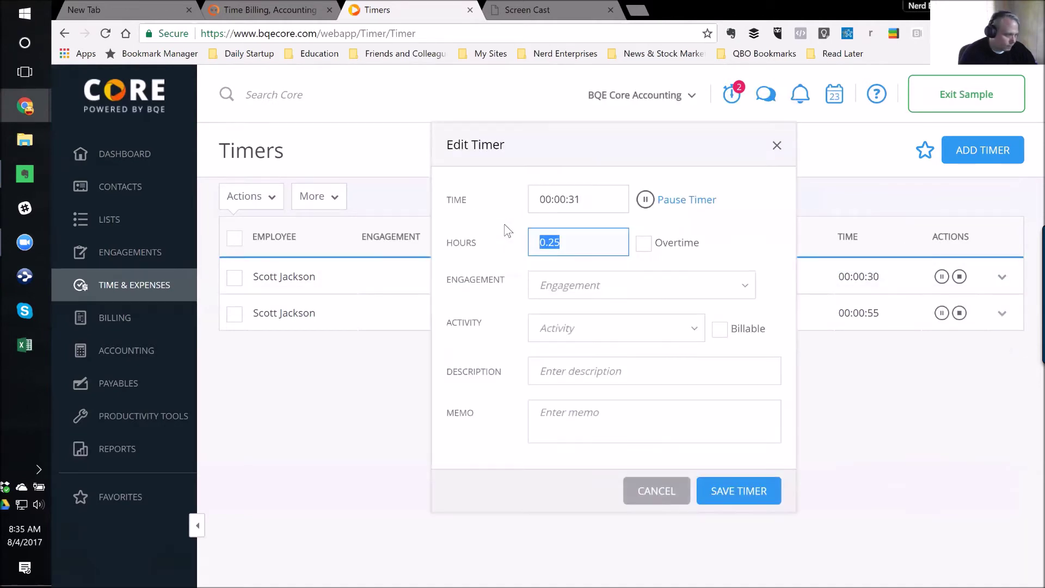
pyautogui.click(575, 294)
pyautogui.write('510')
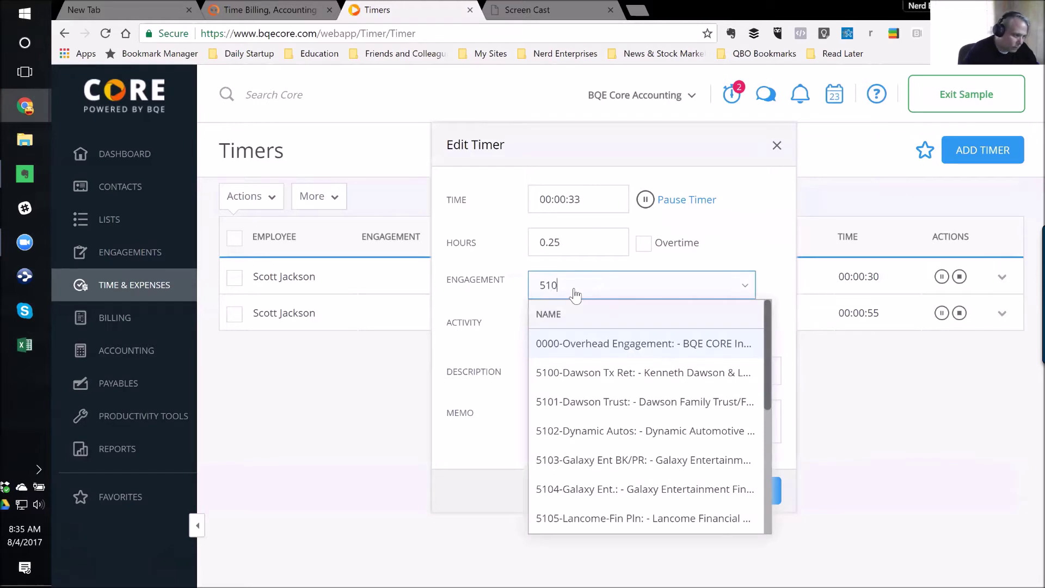
pyautogui.click(577, 343)
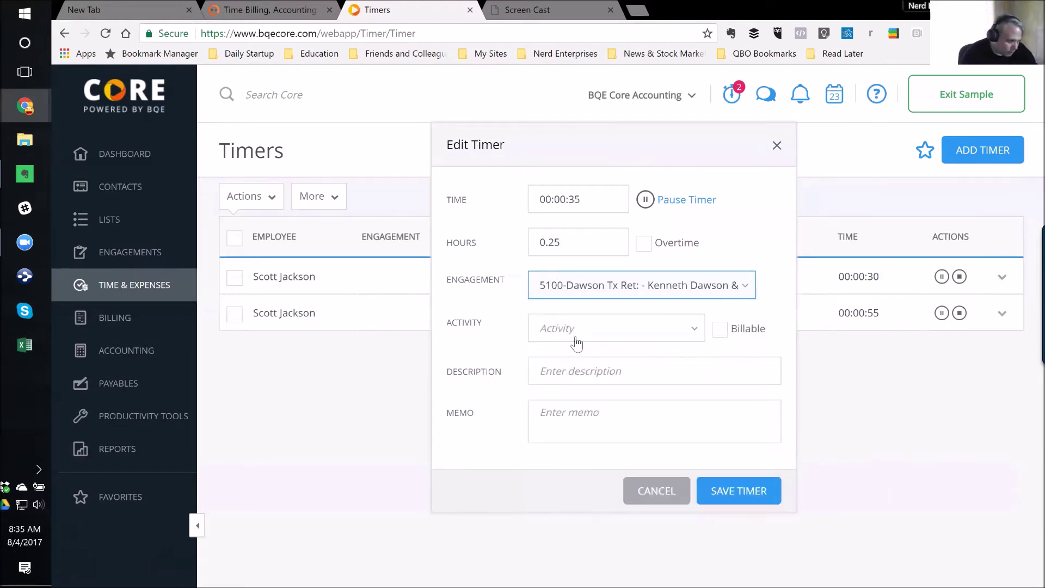
# - Set the timer's activity to Aud:Prep Annual, enter the memo "Hi Mom!" and save the timer
pyautogui.click(565, 329)
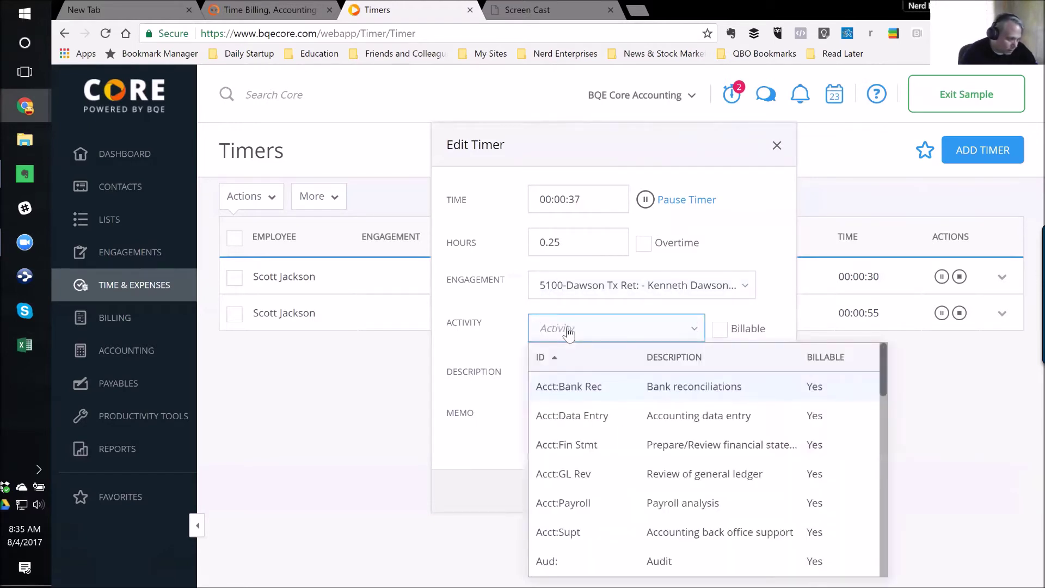
pyautogui.write('aud')
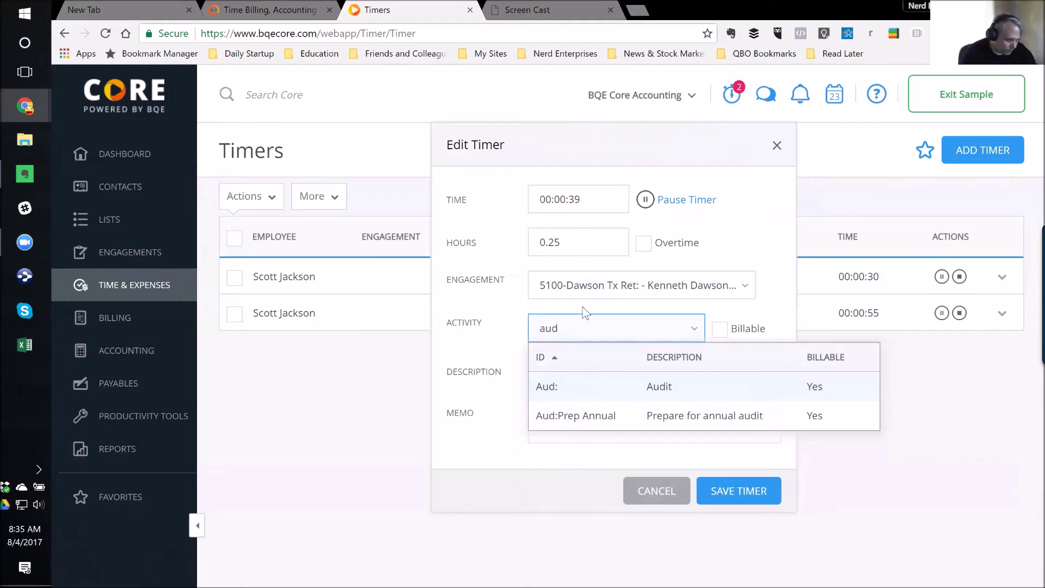
pyautogui.click(593, 417)
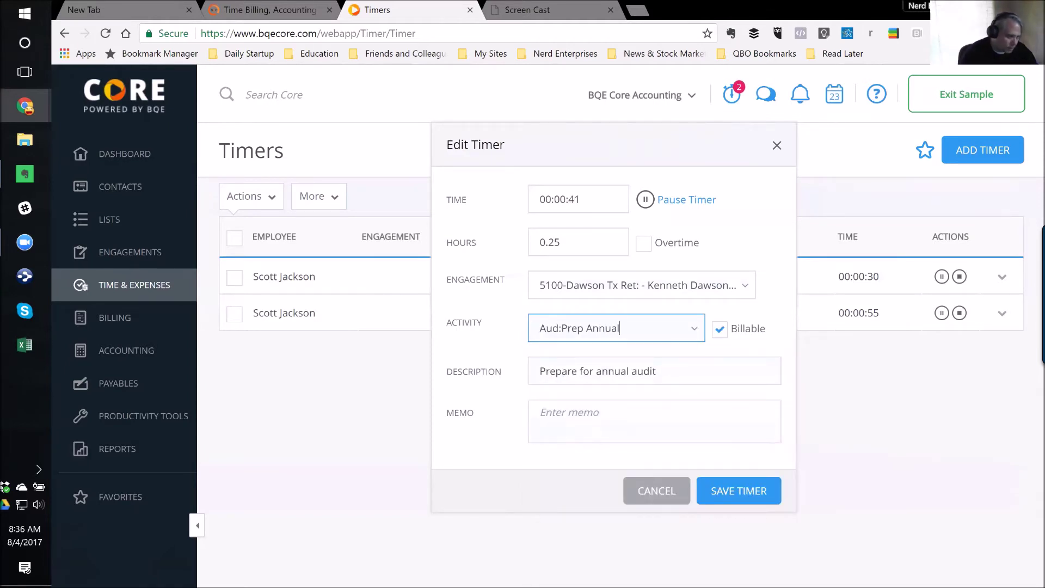
pyautogui.click(599, 419)
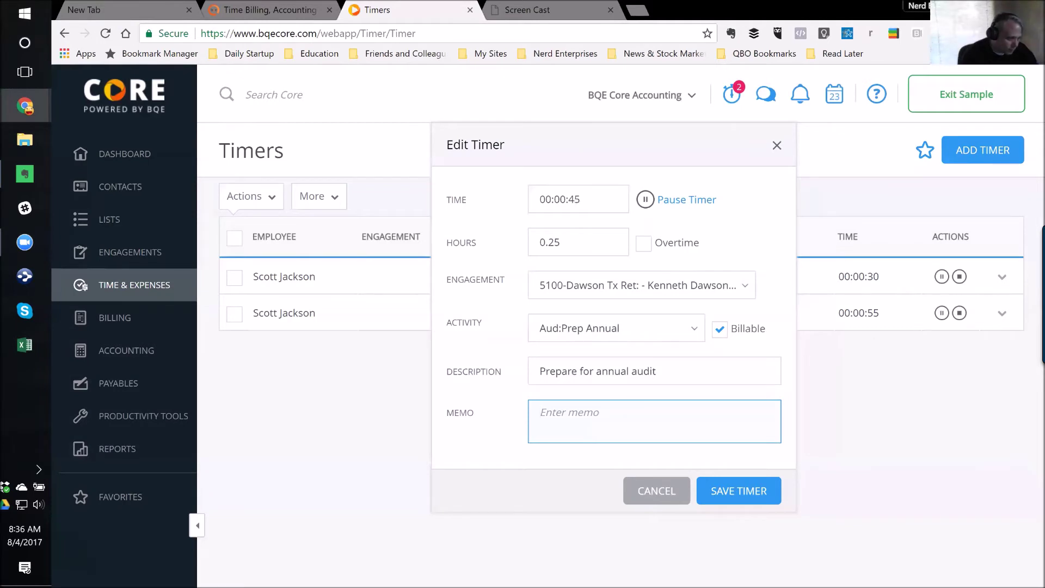
pyautogui.write('Hi Mom!')
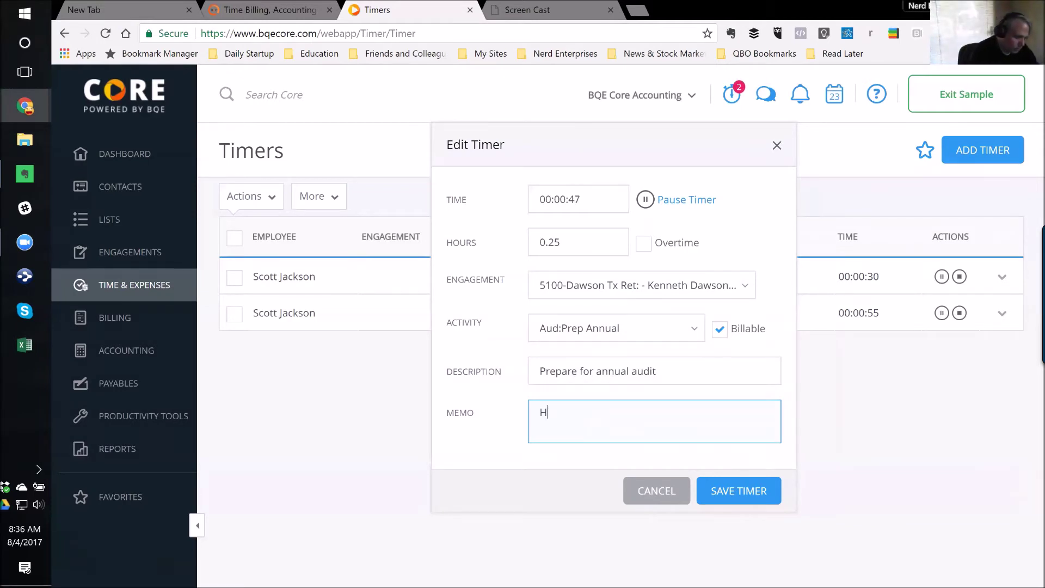
pyautogui.click(738, 494)
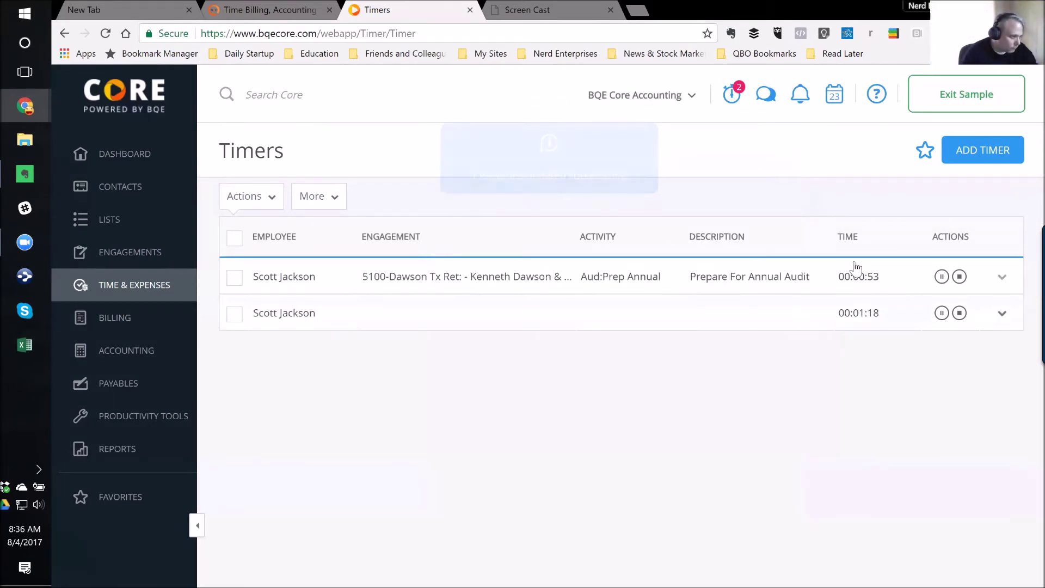
# - Look over the billing and accounting areas and open the Bank Feeds page
pyautogui.moveTo(110, 326)
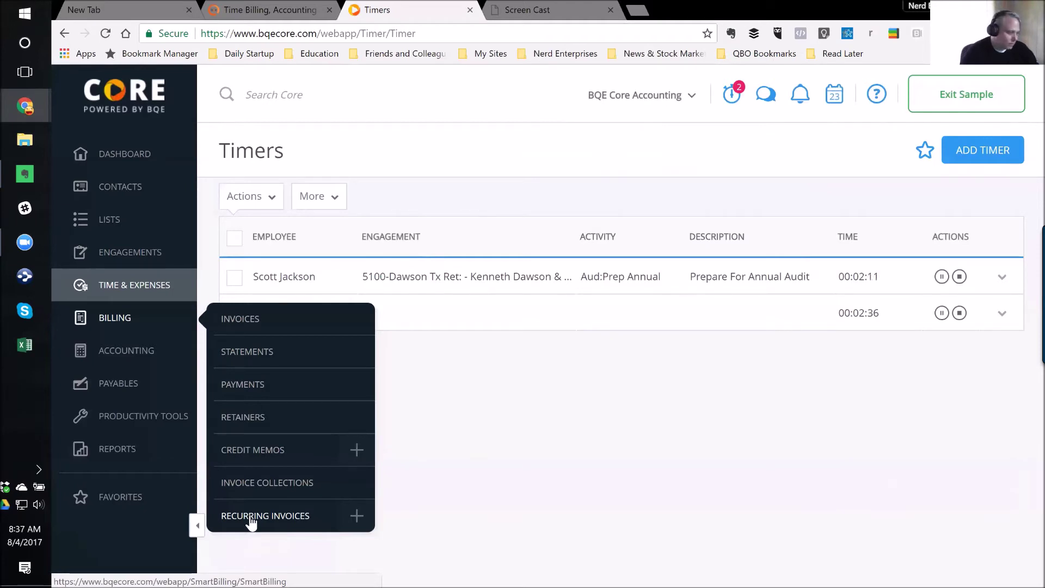
pyautogui.moveTo(156, 348)
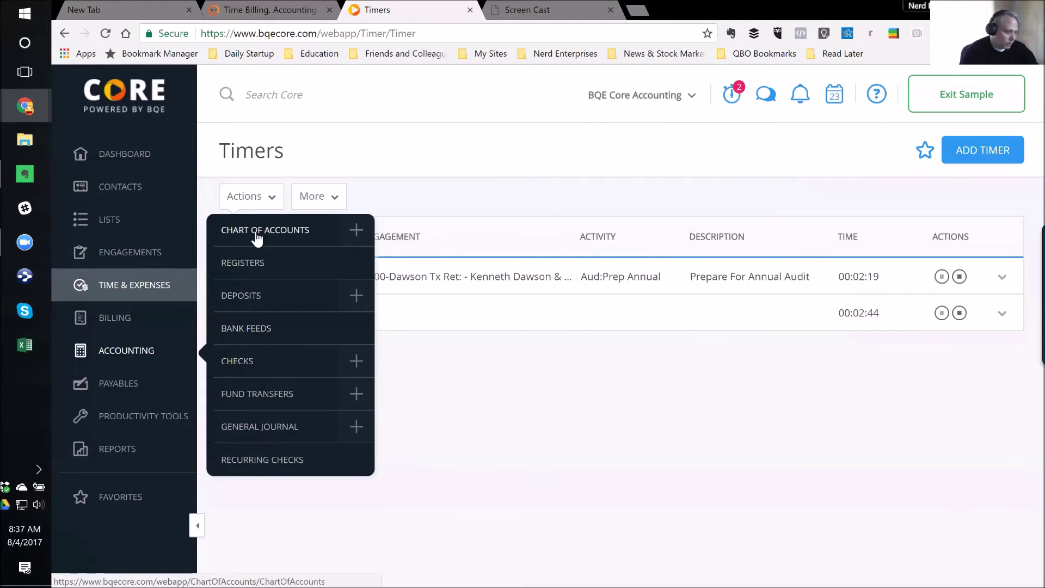
pyautogui.click(259, 329)
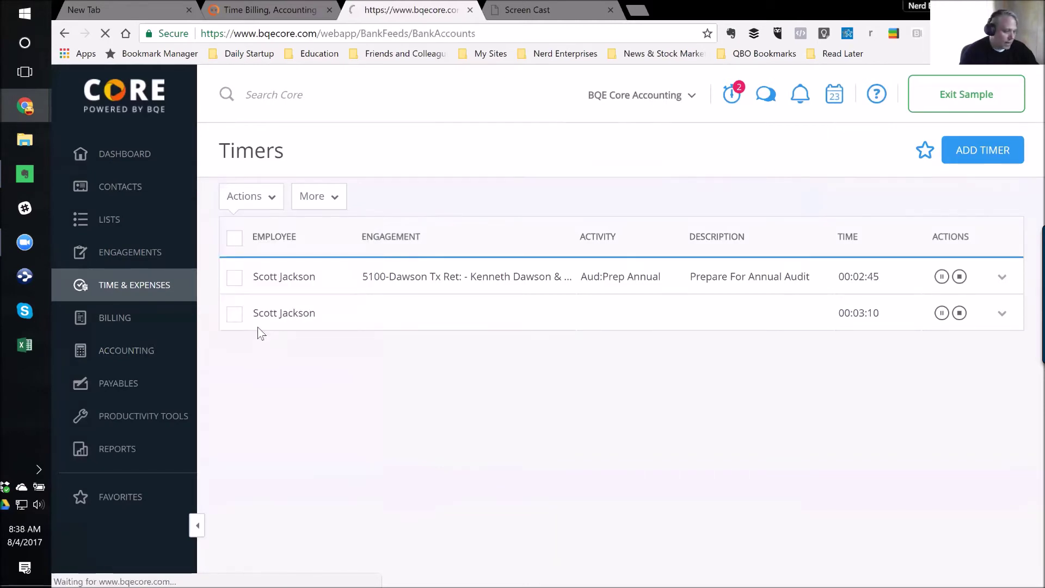
# - Start adding a bank feed account and search the linkable institutions for "Los Angeles"
pyautogui.moveTo(139, 285)
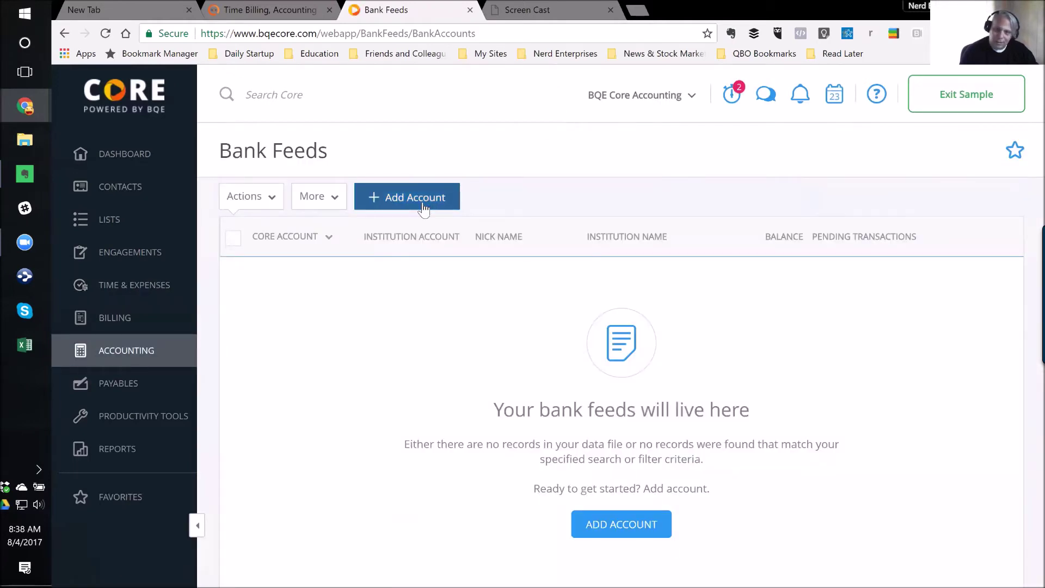
pyautogui.moveTo(123, 359)
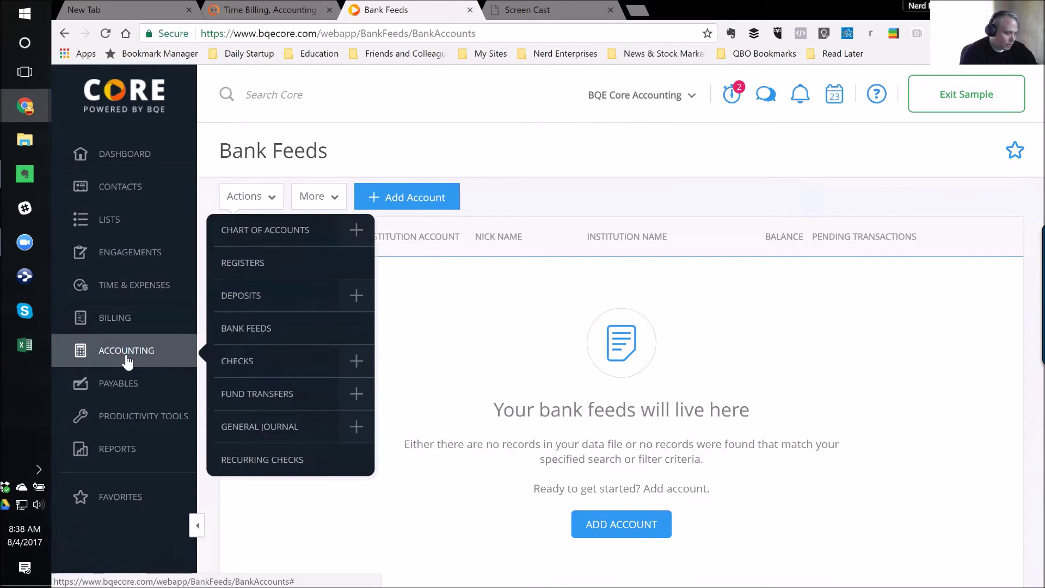
pyautogui.click(424, 199)
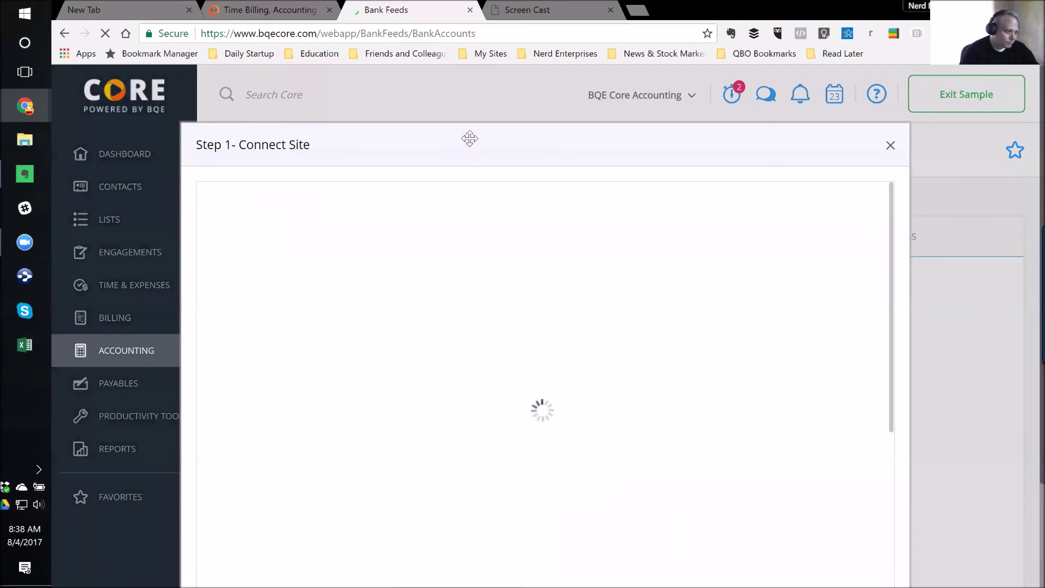
pyautogui.moveTo(469, 139); pyautogui.dragTo(475, 80)
pyautogui.click(847, 510)
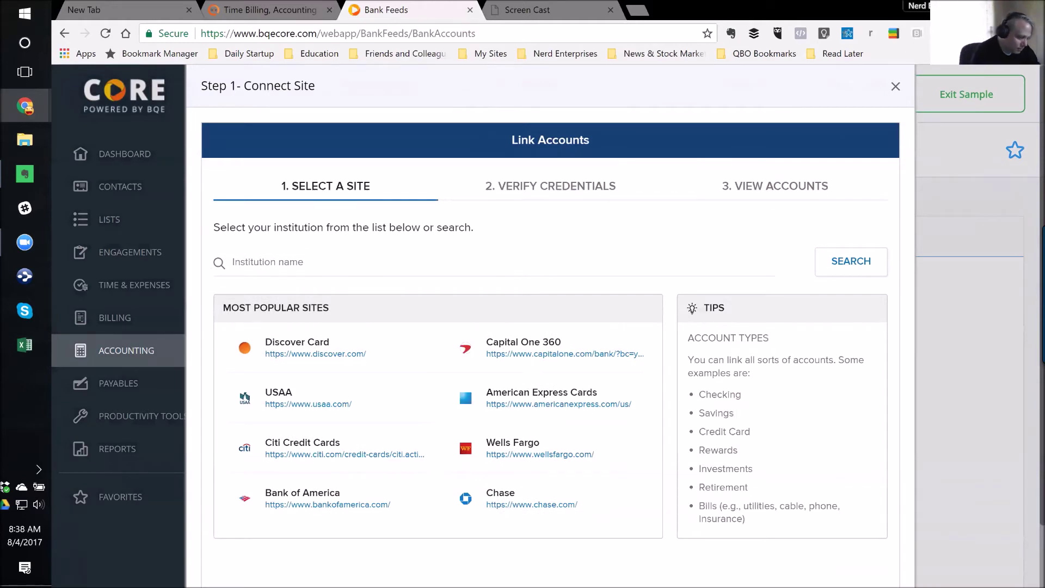
pyautogui.write('Los ANgeles')
pyautogui.press('Return')
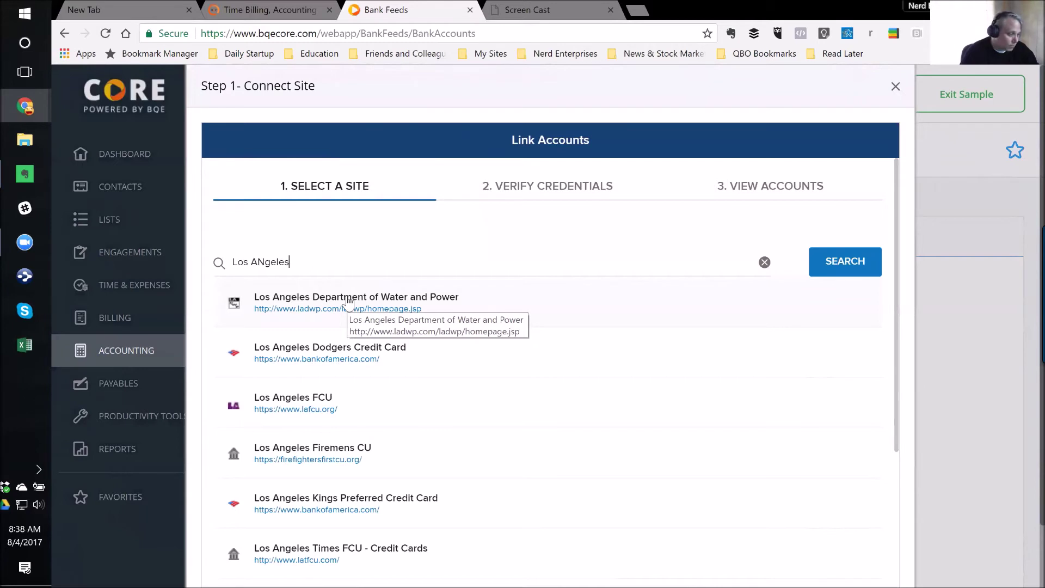
# - Search the institutions for "First Republic" instead, clear the search and close the account linking dialog without linking anything
pyautogui.hotkey('ctrl', 'shift', 'Left')
pyautogui.hotkey('ctrl', 'shift', 'Left')
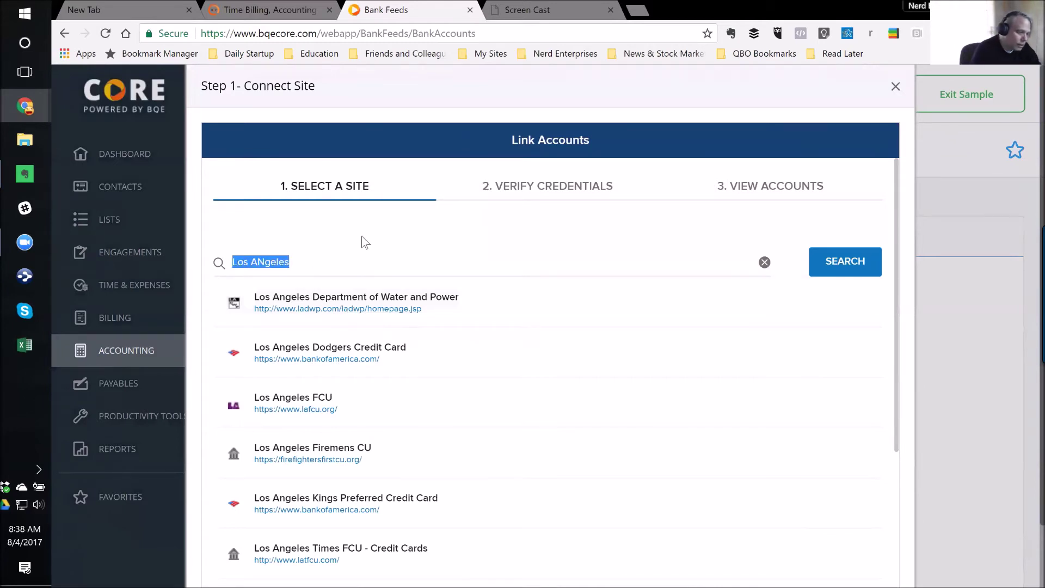
pyautogui.press('BackSpace')
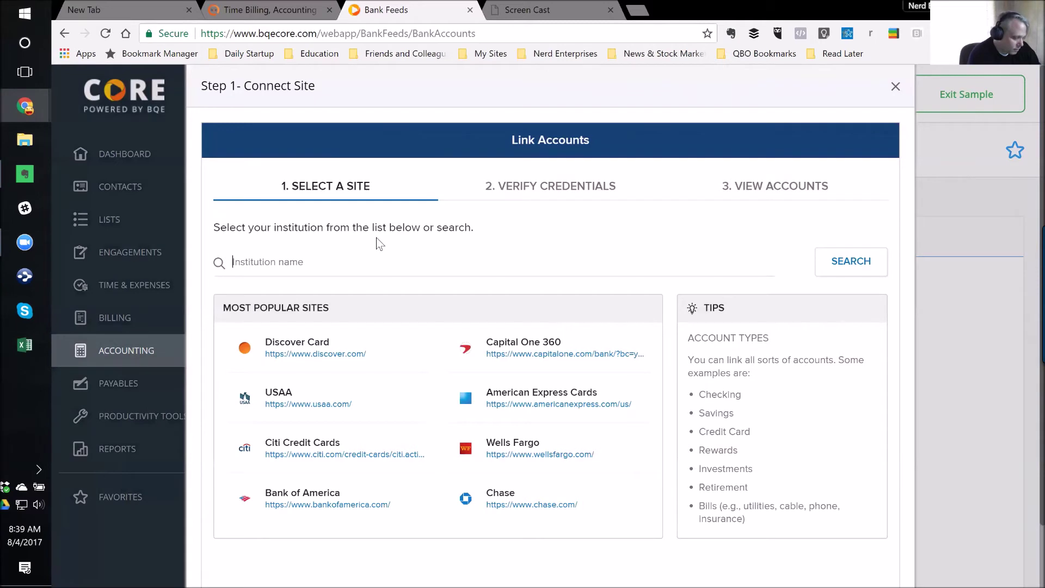
pyautogui.write('Fisr')
pyautogui.press('BackSpace')
pyautogui.press('BackSpace')
pyautogui.write('ts')
pyautogui.press('BackSpace')
pyautogui.press('BackSpace')
pyautogui.write('rst Republic')
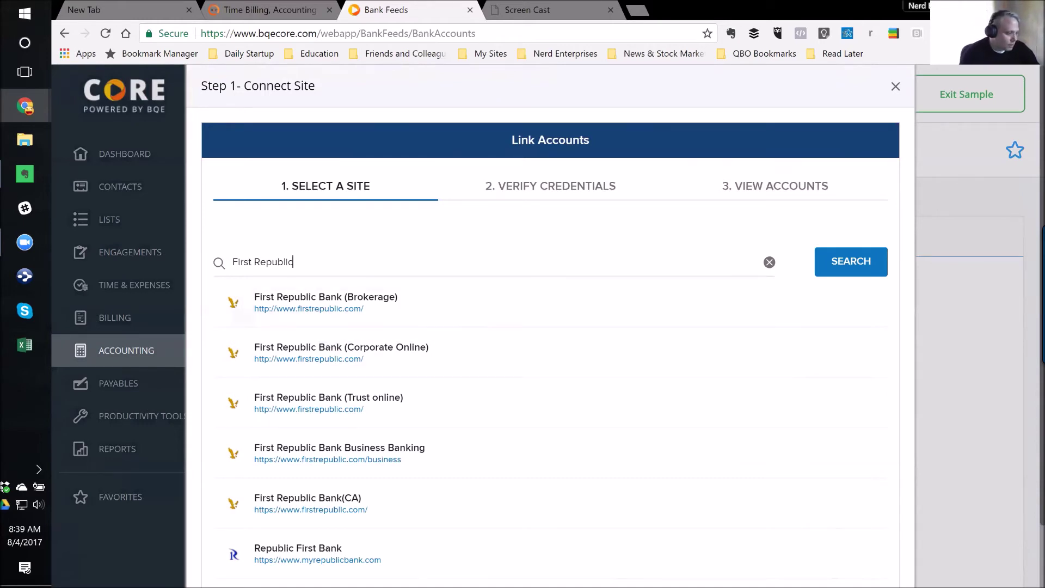
pyautogui.hotkey('ctrl', 'a')
pyautogui.press('BackSpace')
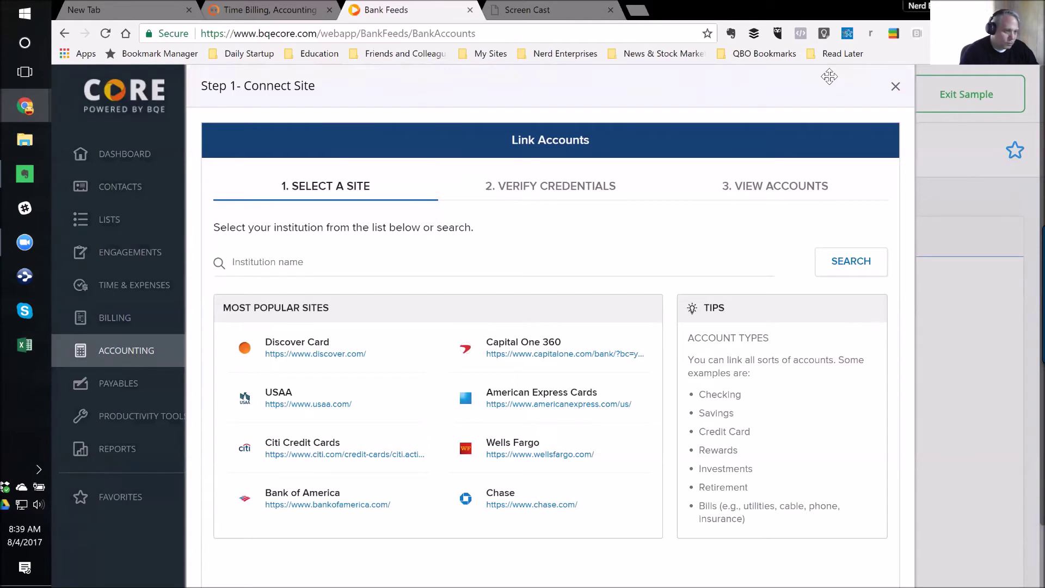
pyautogui.click(896, 86)
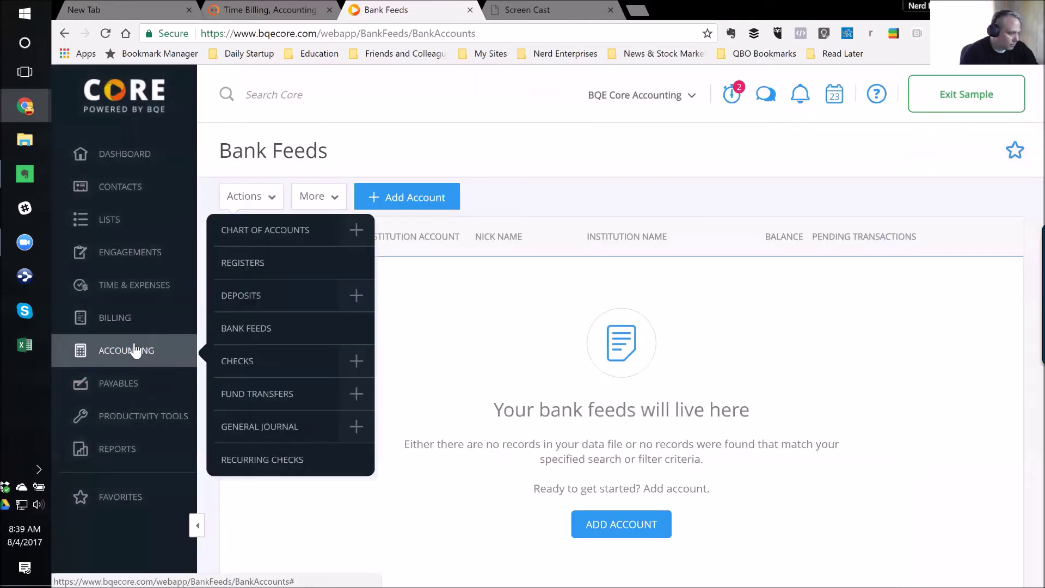
# - Open the accounting registers and display the register for the 1001 - Well Fargo Savings account
pyautogui.moveTo(122, 375)
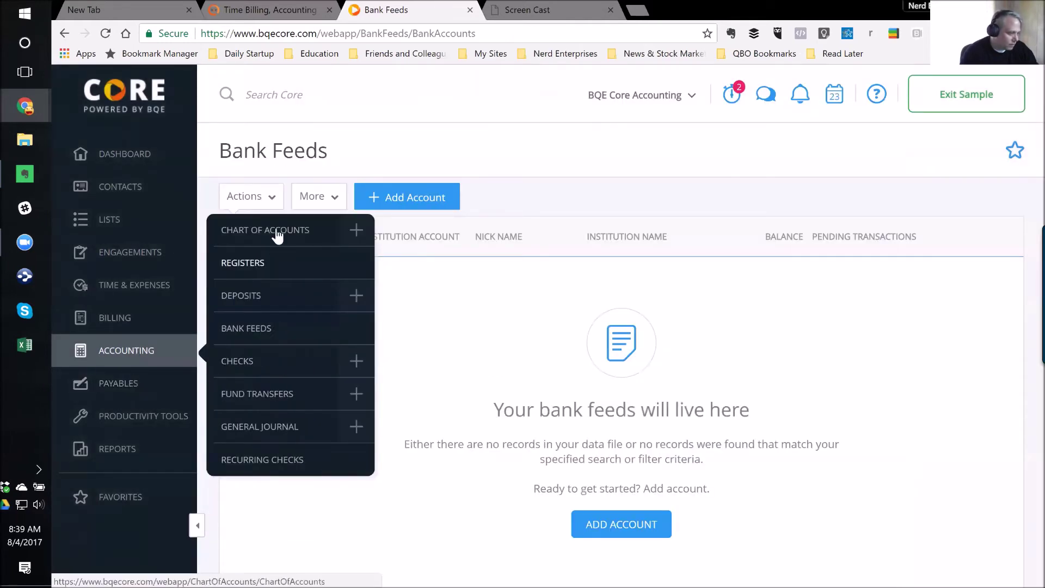
pyautogui.click(243, 264)
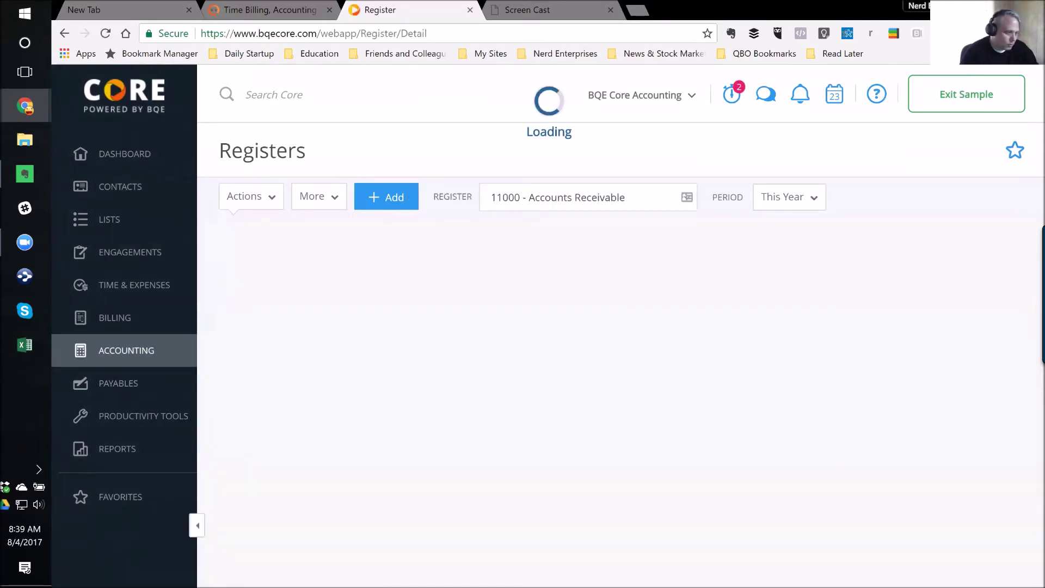
pyautogui.click(598, 197)
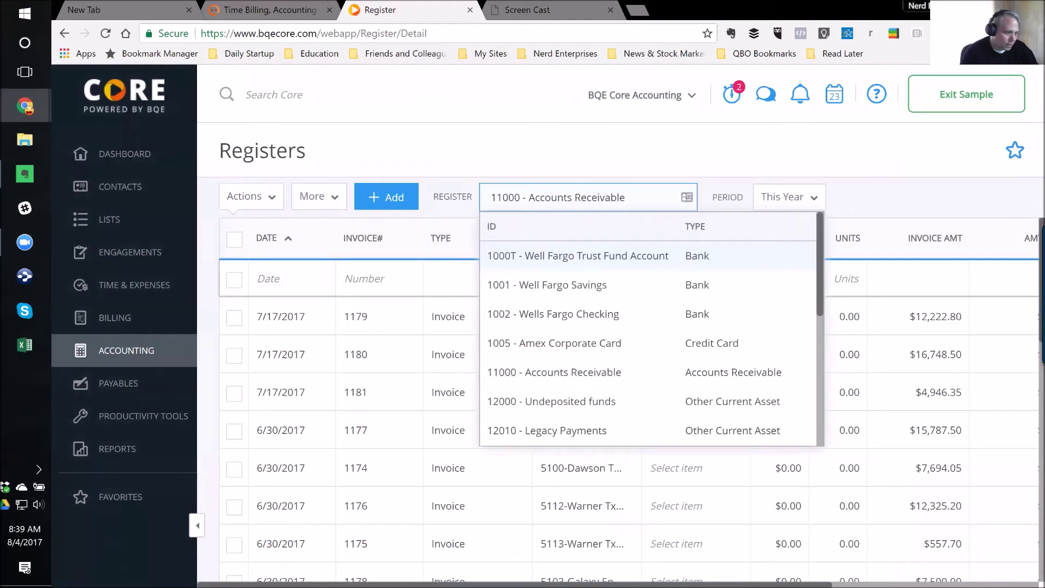
pyautogui.click(553, 293)
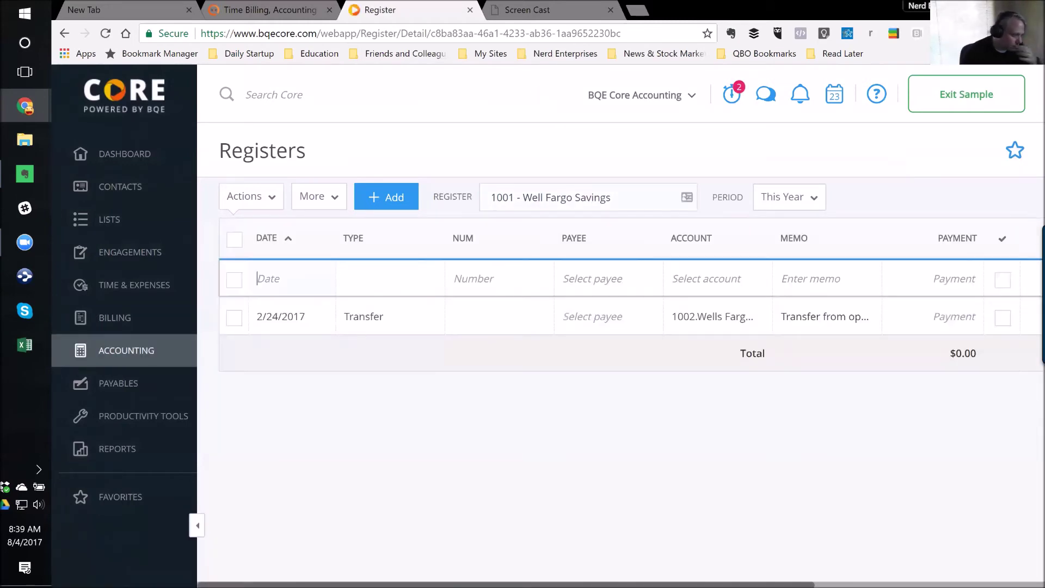
# - Try to add a new line with the number 1 to the savings register
pyautogui.click(363, 278)
pyautogui.press('Tab')
pyautogui.write('1')
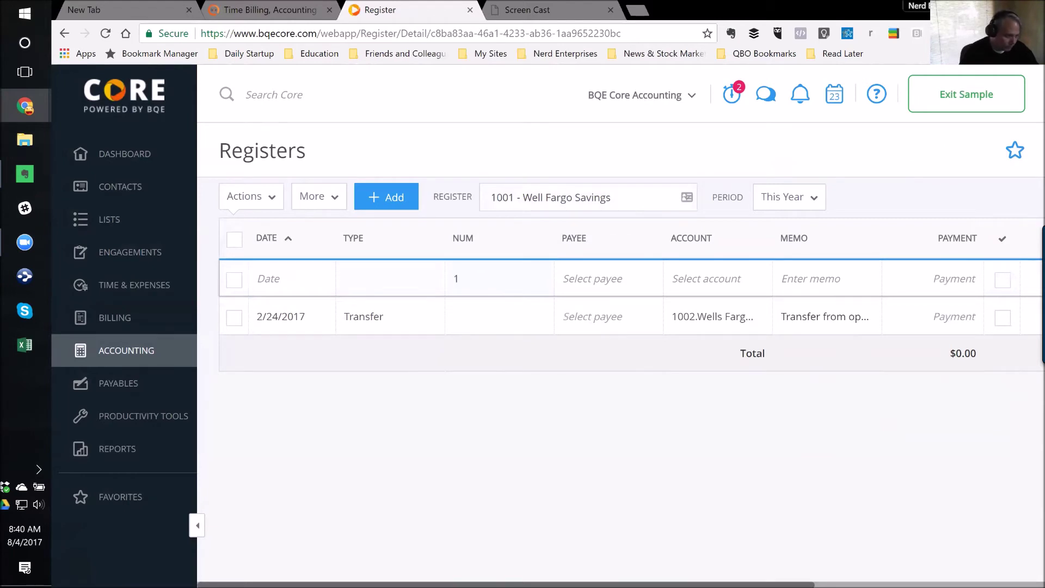
pyautogui.click(393, 205)
pyautogui.click(390, 321)
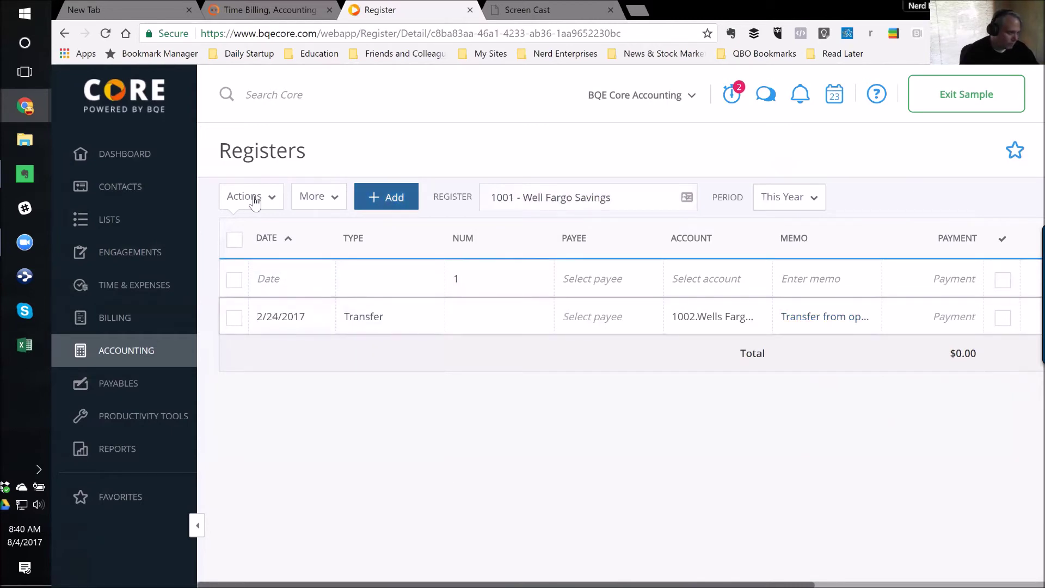
# - Look over the actions and additional options available for the savings register
pyautogui.click(249, 201)
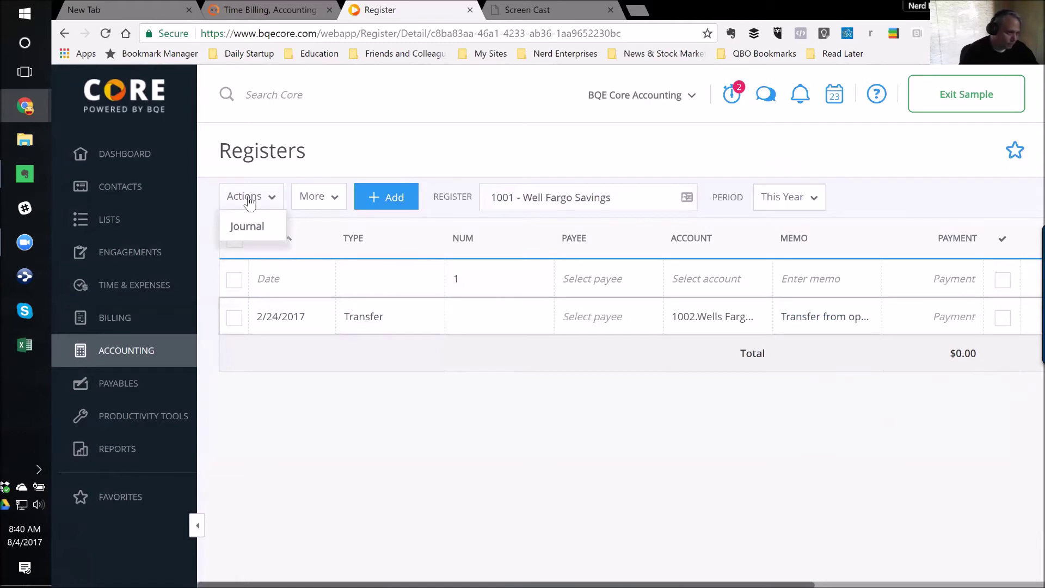
pyautogui.click(399, 198)
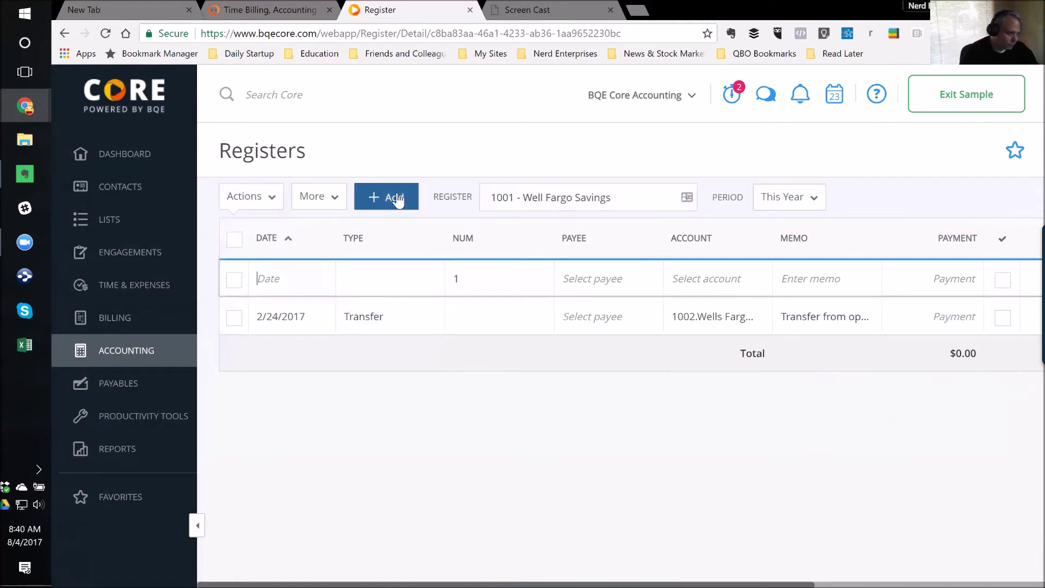
pyautogui.click(315, 202)
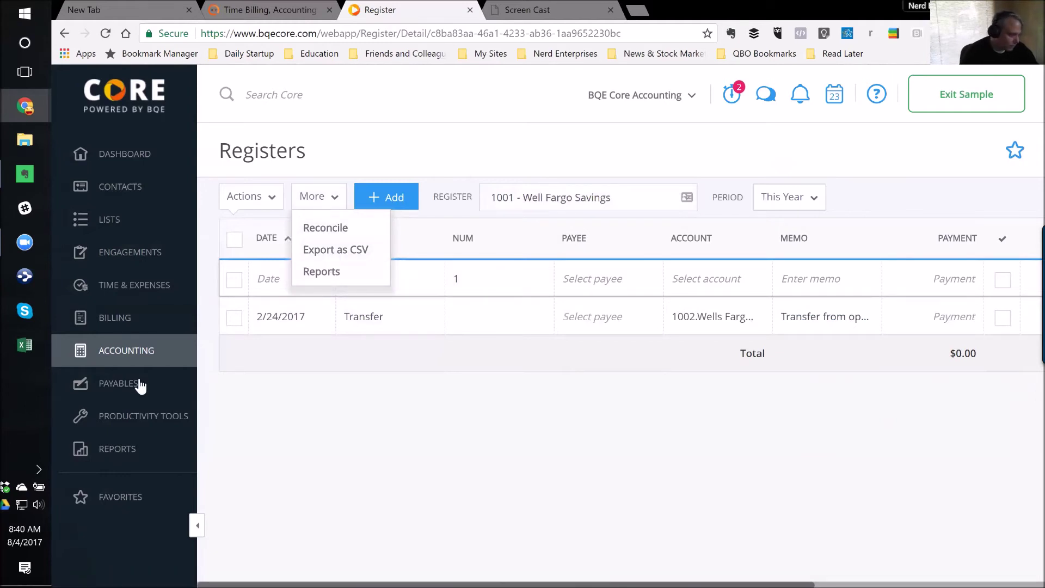
# - Start a new deposit with the $17,492.00 check payment of 5/5/2017 and the Galaxy Ent. payment, and try to save it
pyautogui.moveTo(126, 348)
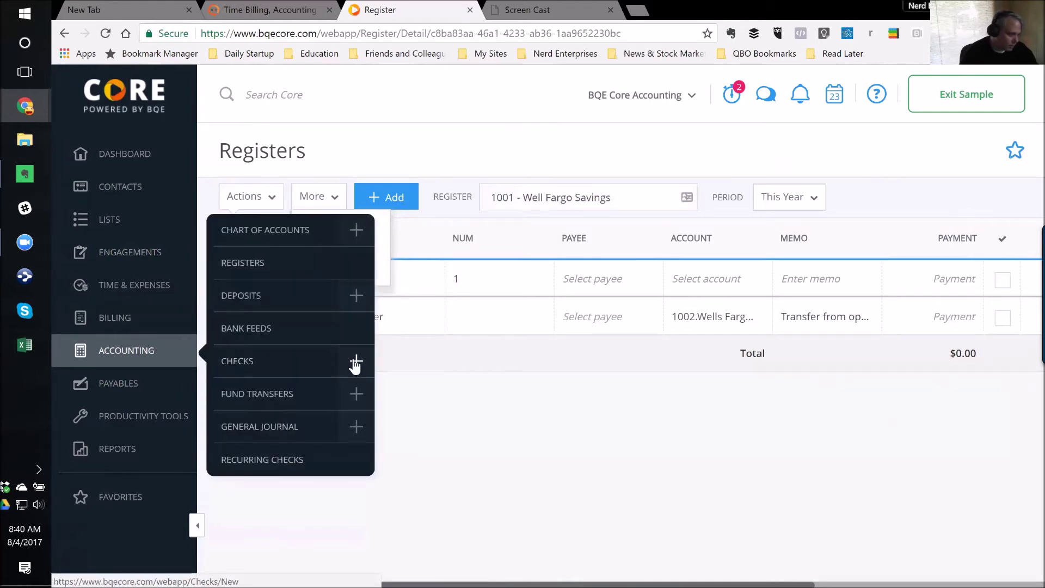
pyautogui.click(356, 296)
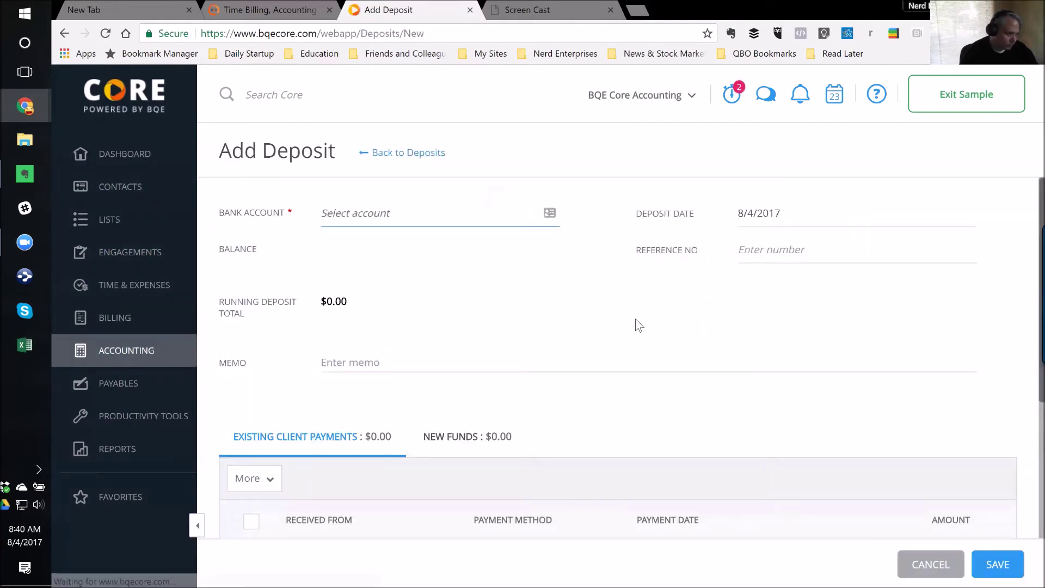
pyautogui.scroll(-4, 640, 367)
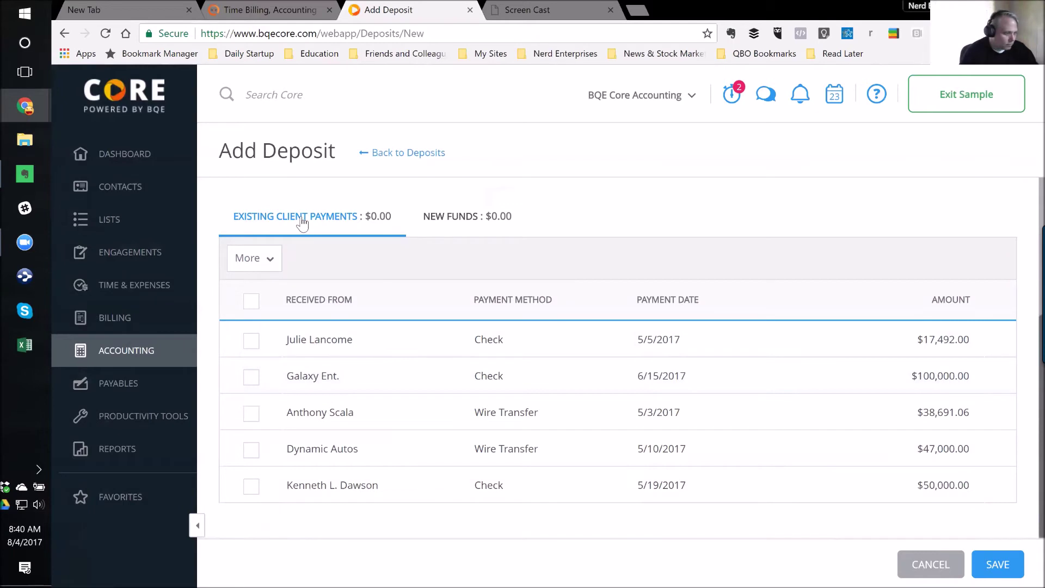
pyautogui.click(252, 341)
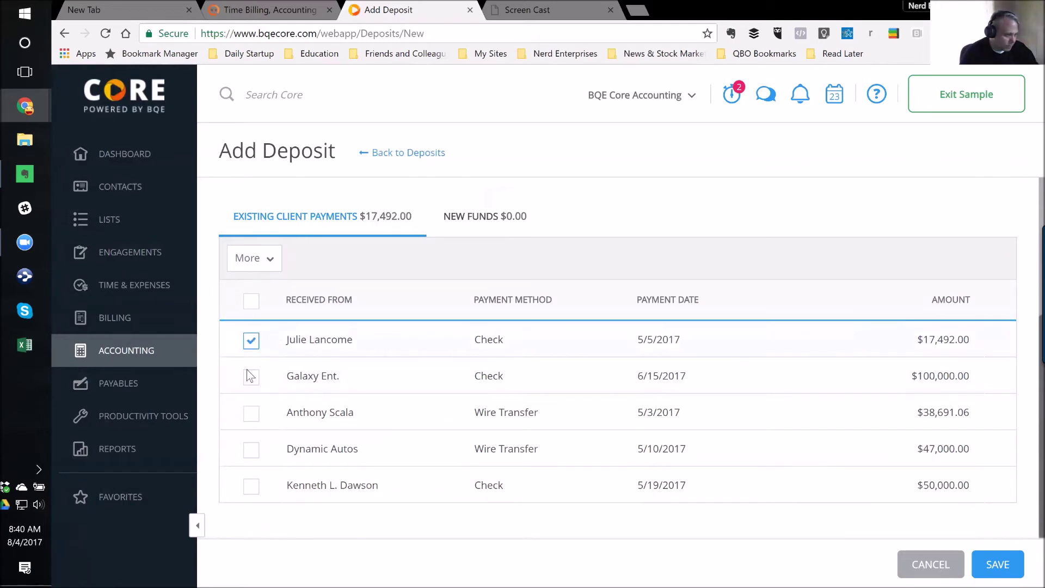
pyautogui.click(249, 379)
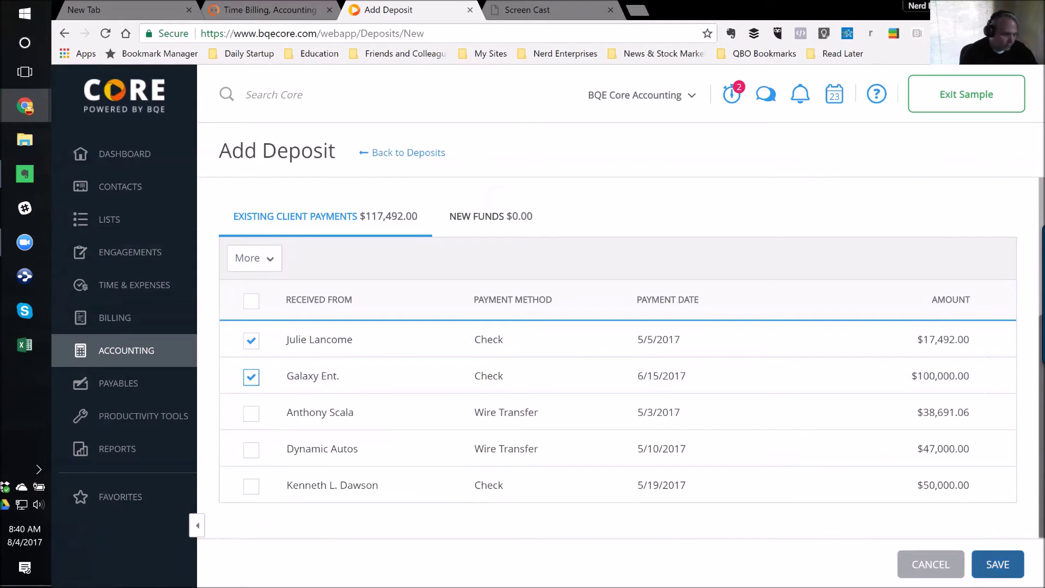
pyautogui.click(998, 564)
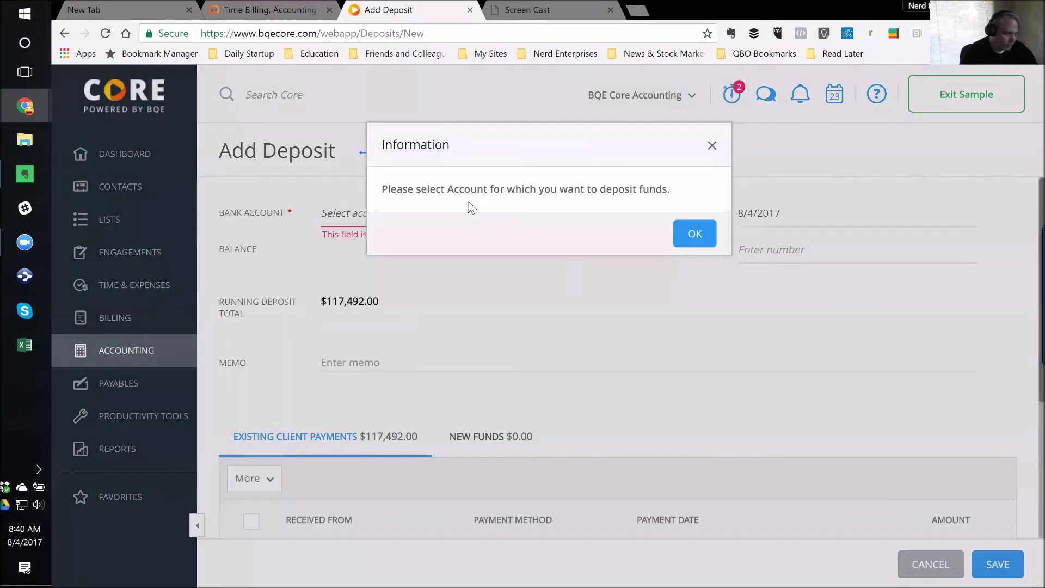
pyautogui.click(690, 234)
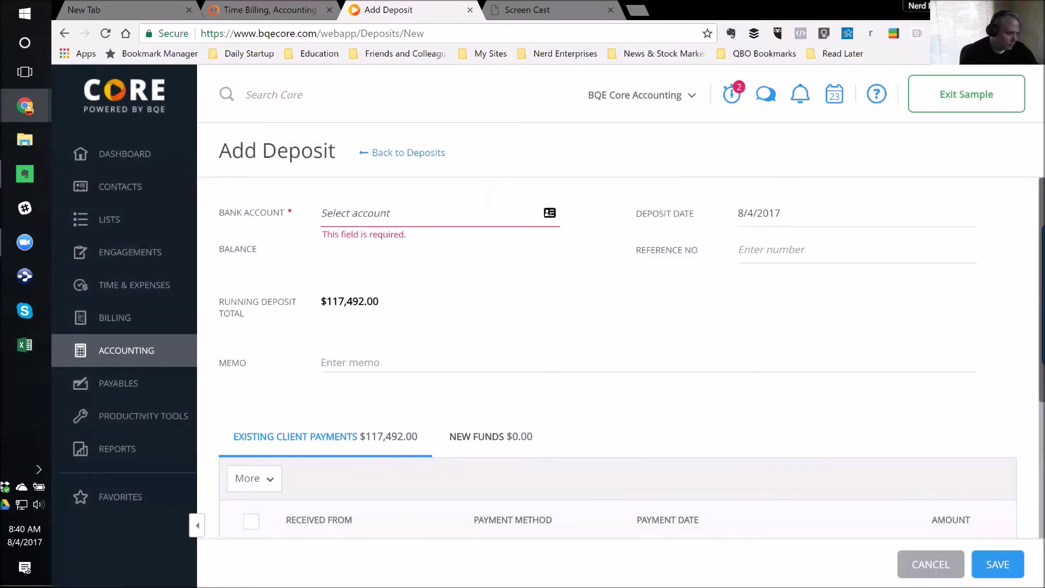
# - Set the deposit's bank account to 1002 - Wells Fargo Checking and save the deposit
pyautogui.write('well')
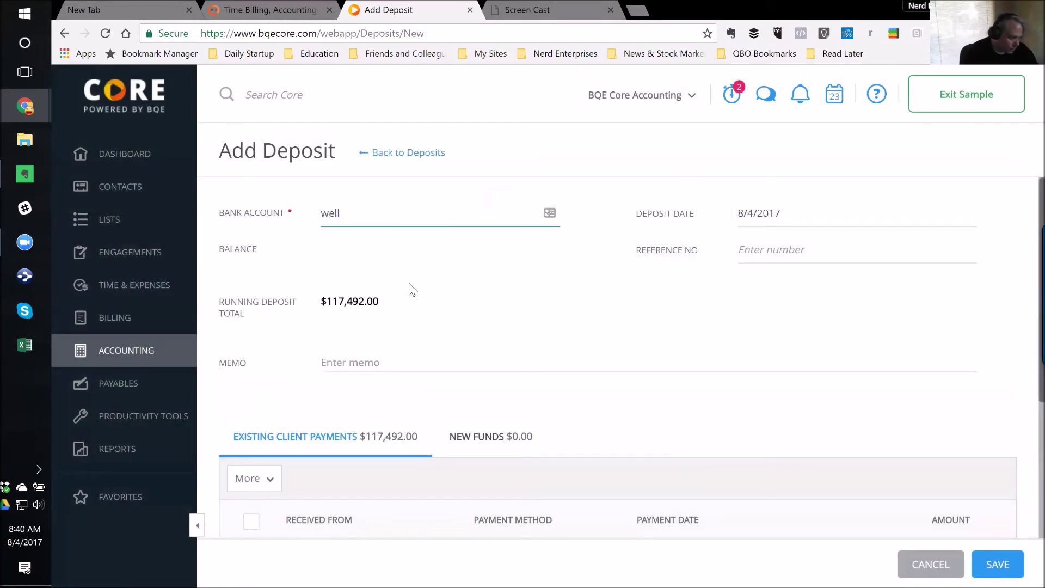
pyautogui.press('BackSpace')
pyautogui.press('BackSpace')
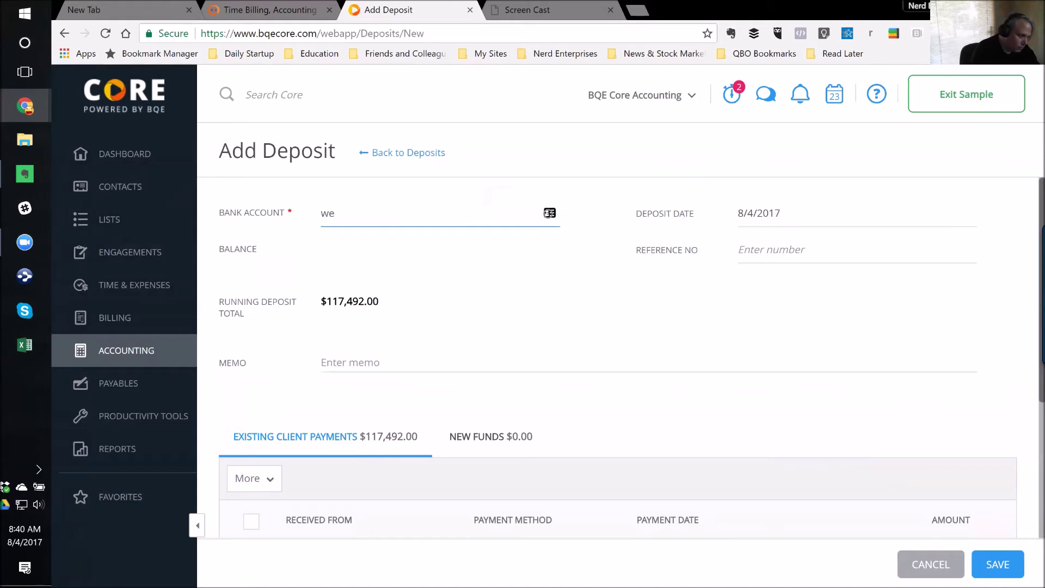
pyautogui.press('BackSpace')
pyautogui.write('w')
pyautogui.click(407, 325)
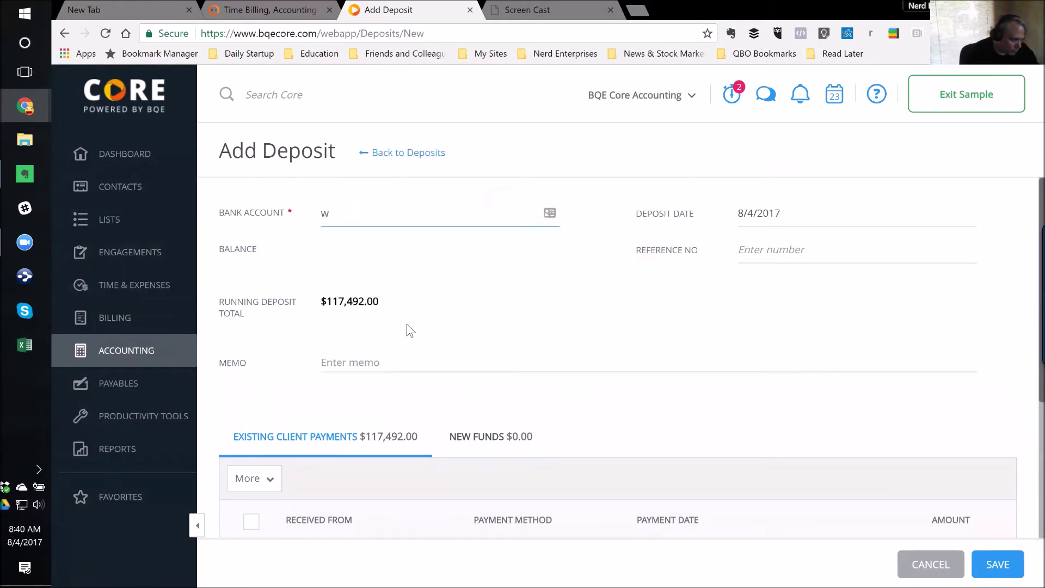
pyautogui.click(381, 213)
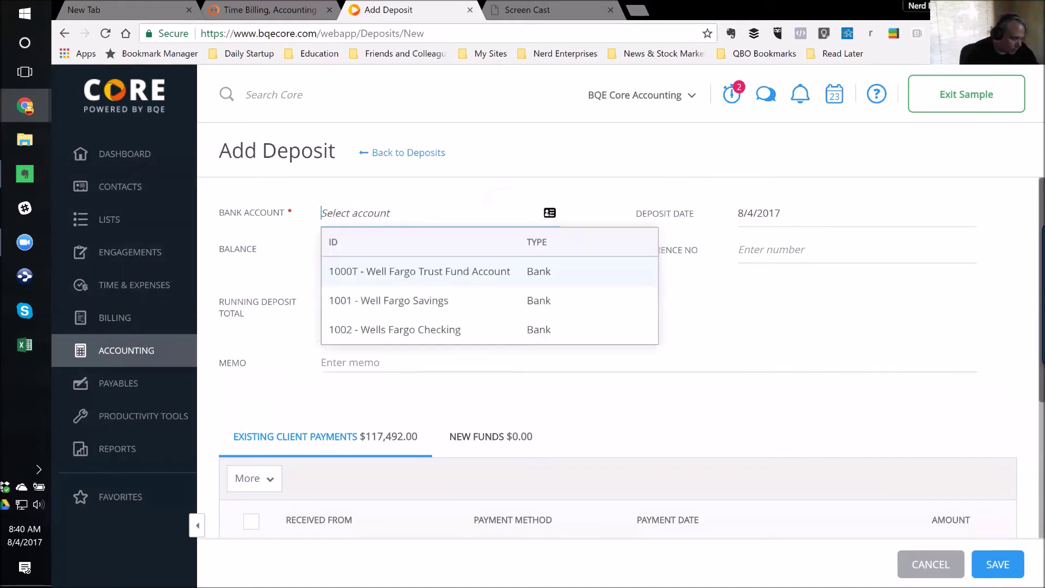
pyautogui.click(370, 329)
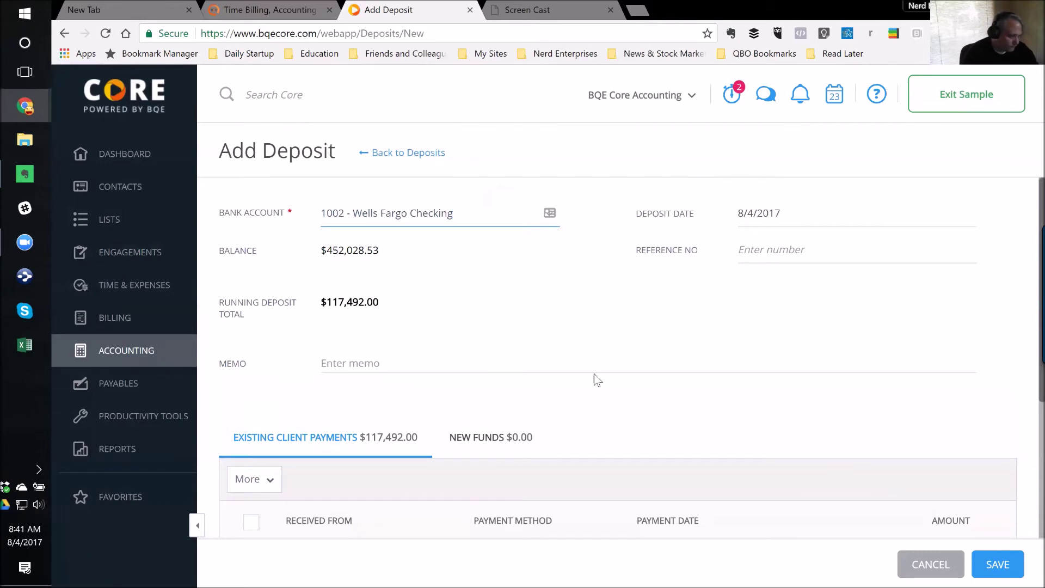
pyautogui.scroll(-4, 597, 376)
pyautogui.scroll(1, 609, 375)
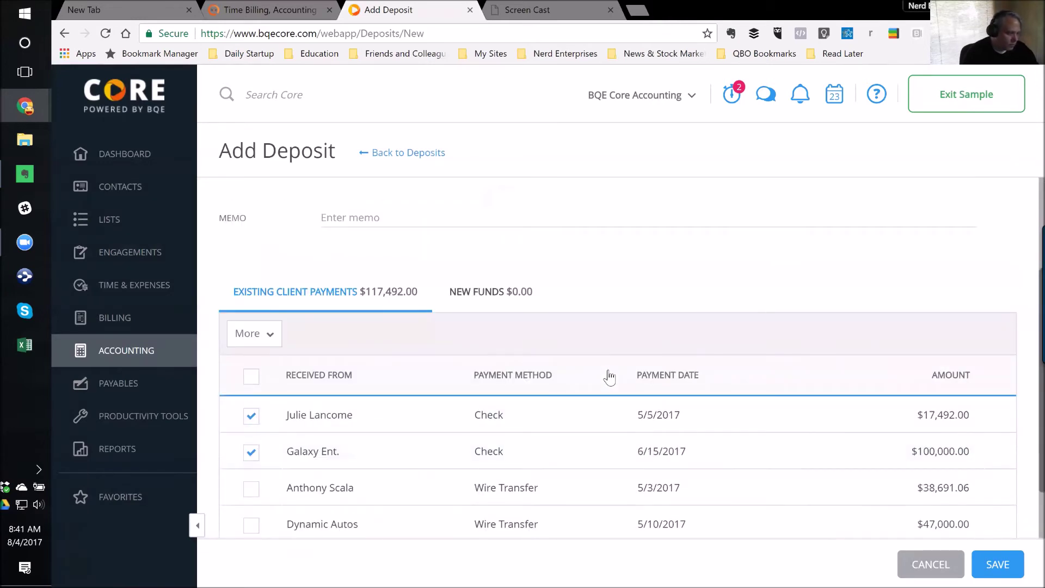
pyautogui.click(997, 569)
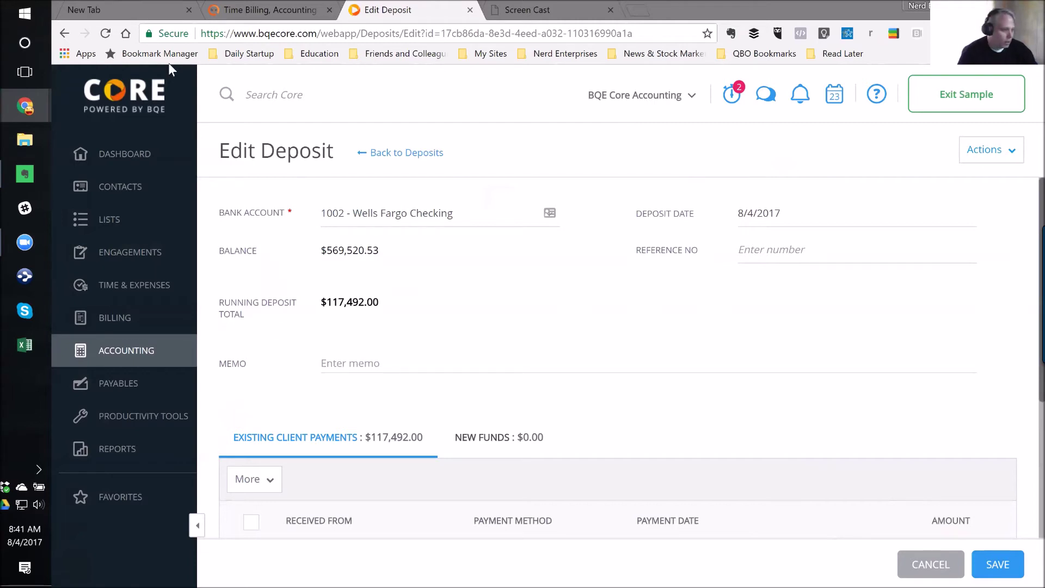
# - Open the Recurring Checks page and look over the payables and productivity tools areas
pyautogui.moveTo(133, 353)
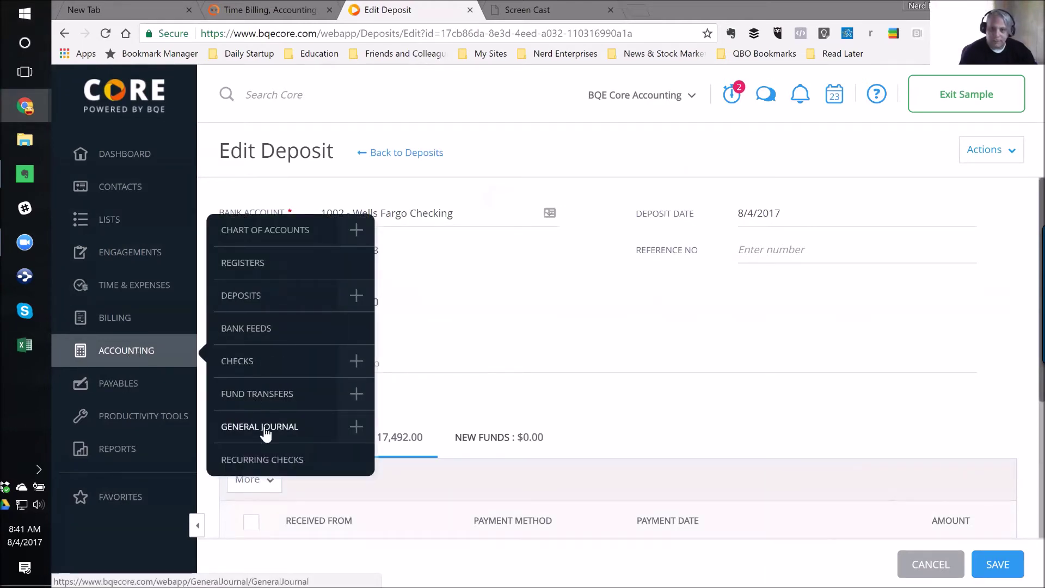
pyautogui.click(240, 462)
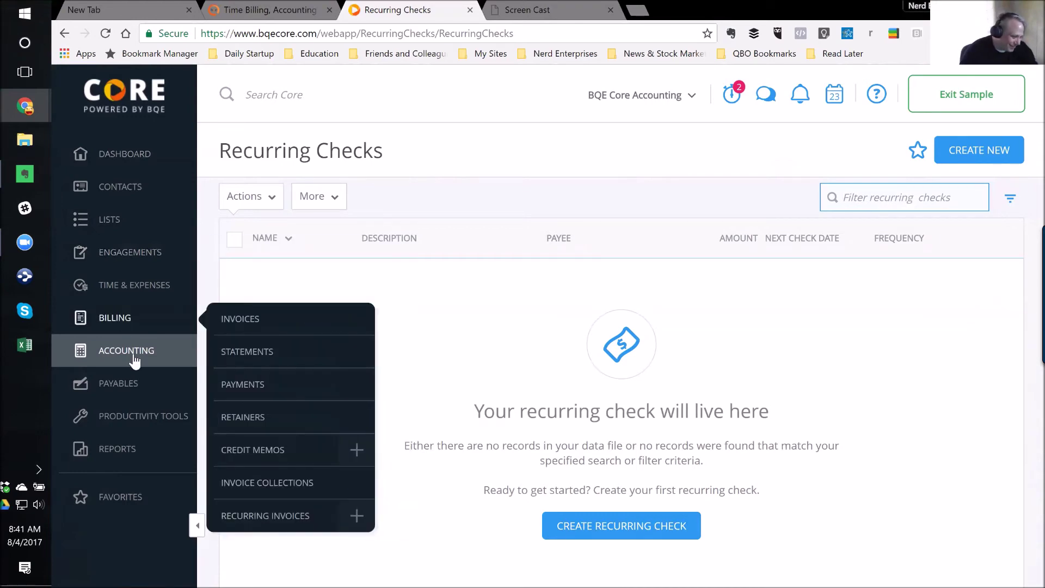
pyautogui.moveTo(133, 382)
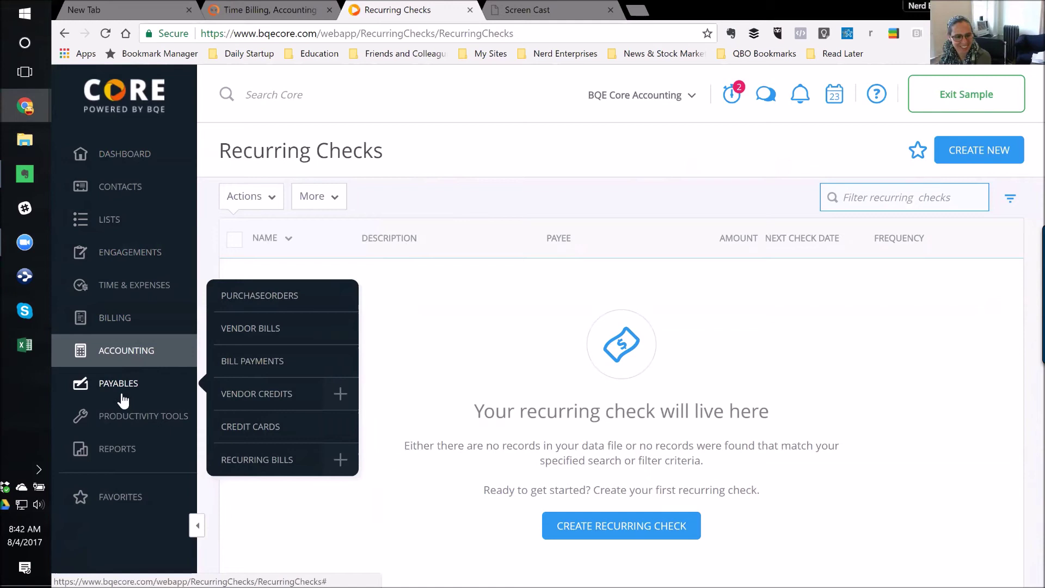
pyautogui.moveTo(139, 420)
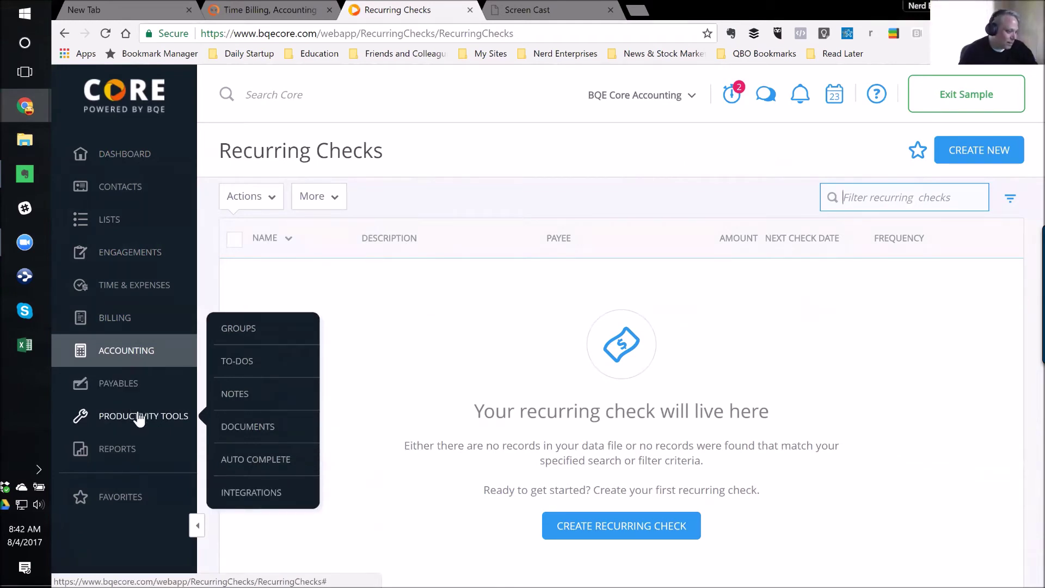
# - Open the notes list and show only the notes in the General category
pyautogui.click(242, 397)
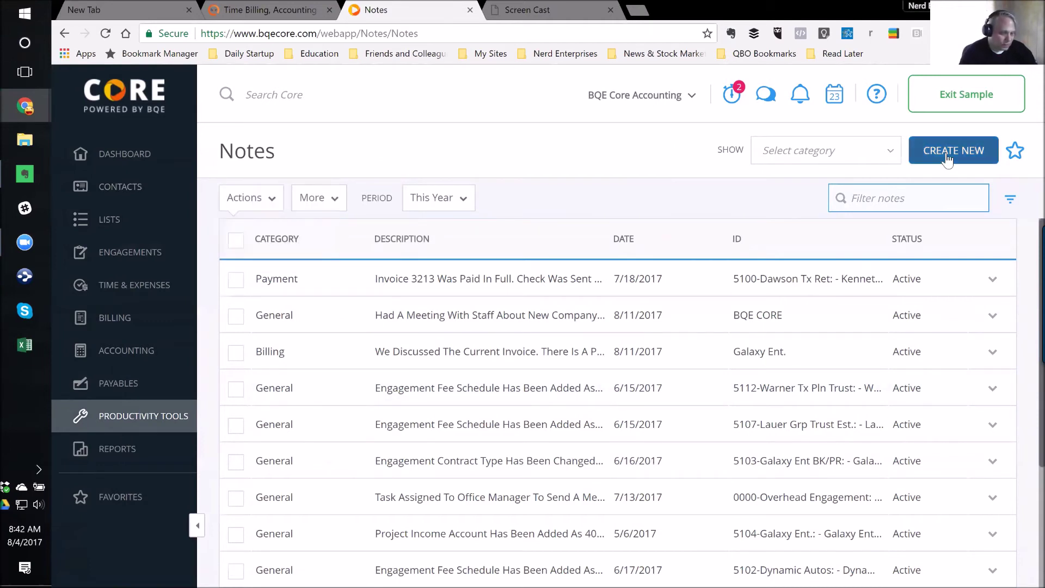
pyautogui.click(877, 154)
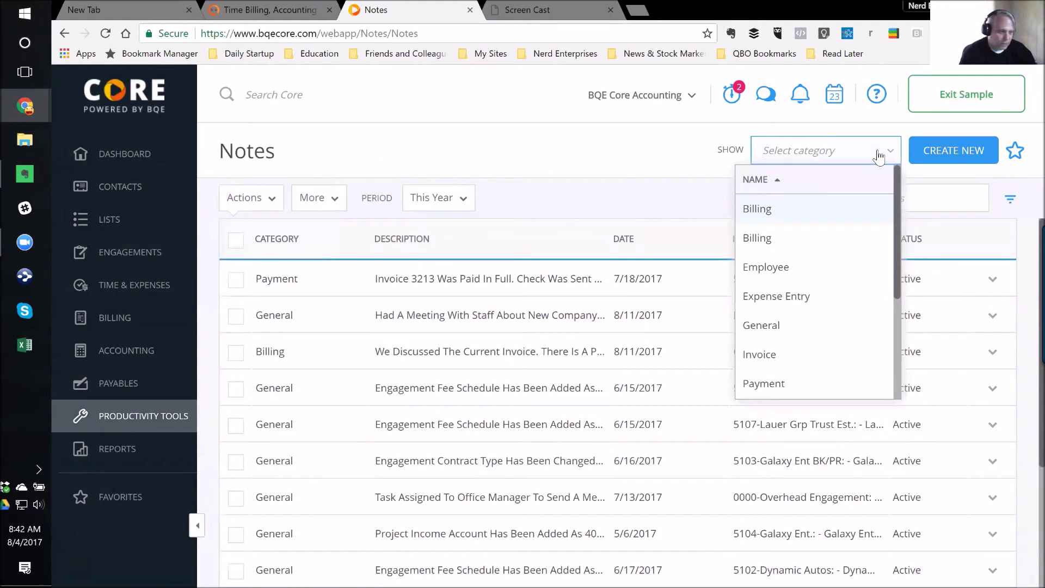
pyautogui.click(762, 326)
# - Start a new note of type Employee and assign it to the CPA employee's ID
pyautogui.click(943, 151)
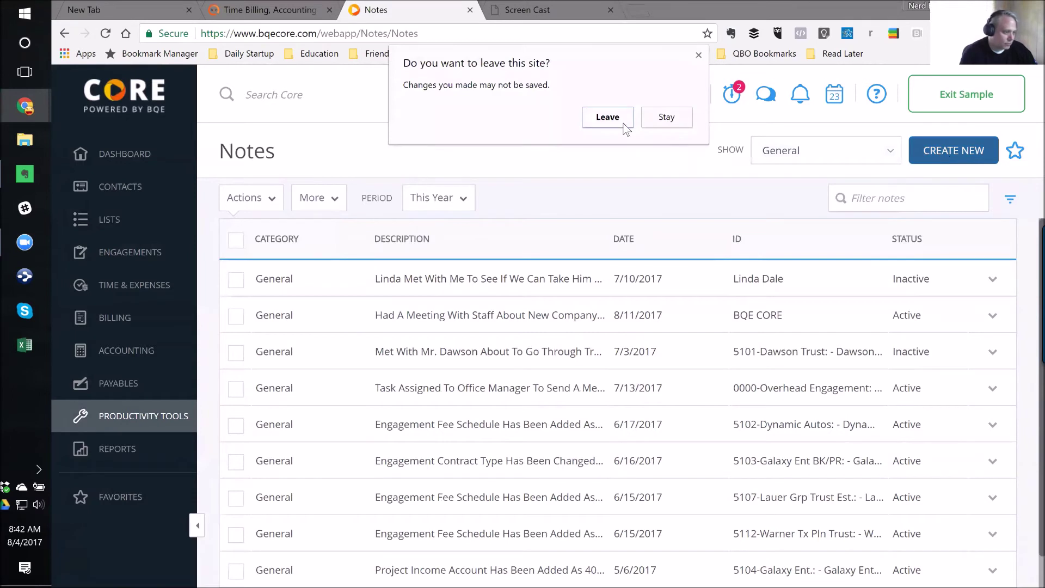
pyautogui.click(624, 124)
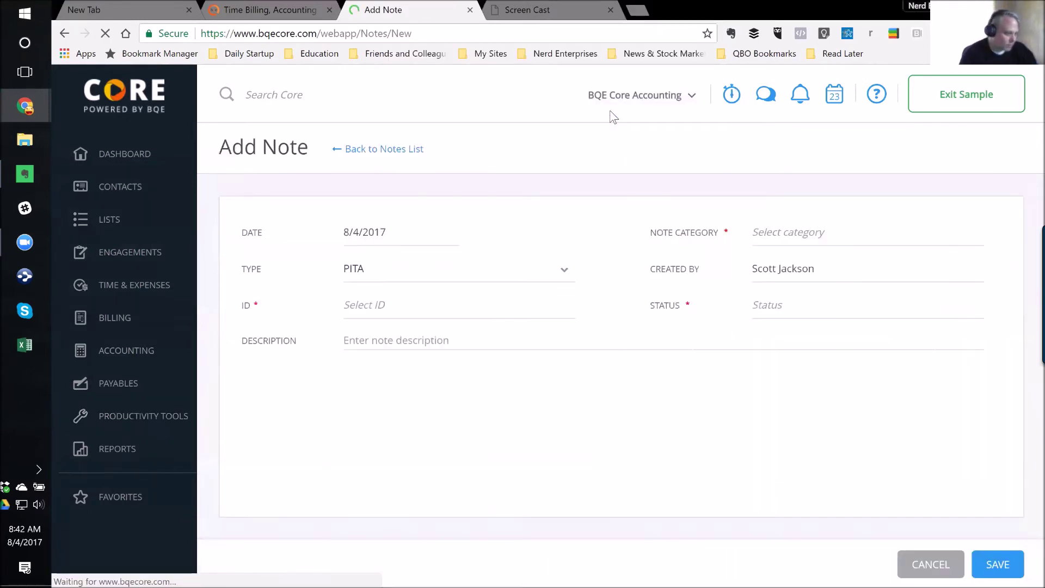
pyautogui.click(467, 269)
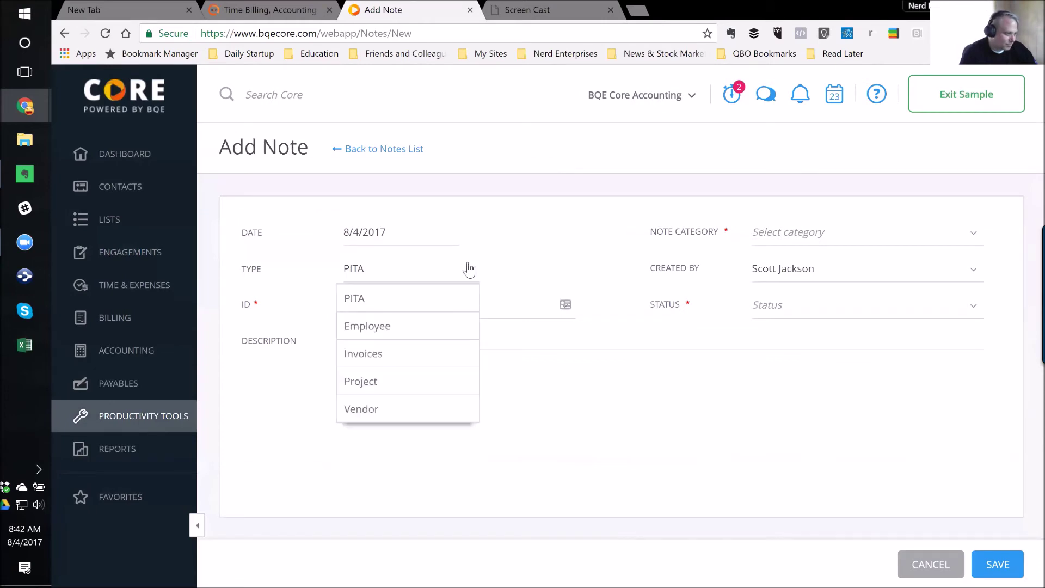
pyautogui.click(363, 328)
pyautogui.click(363, 311)
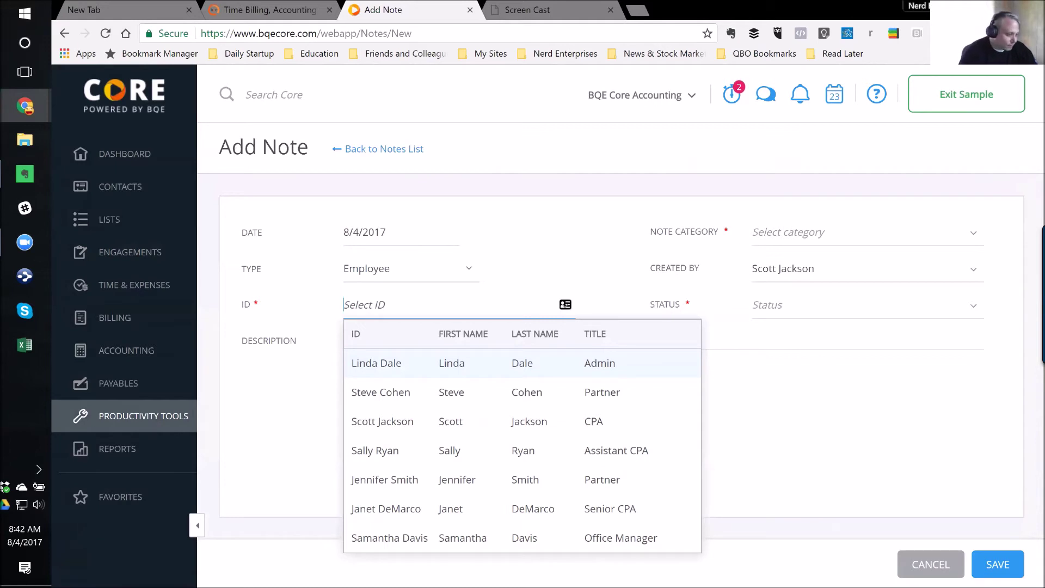
pyautogui.click(381, 422)
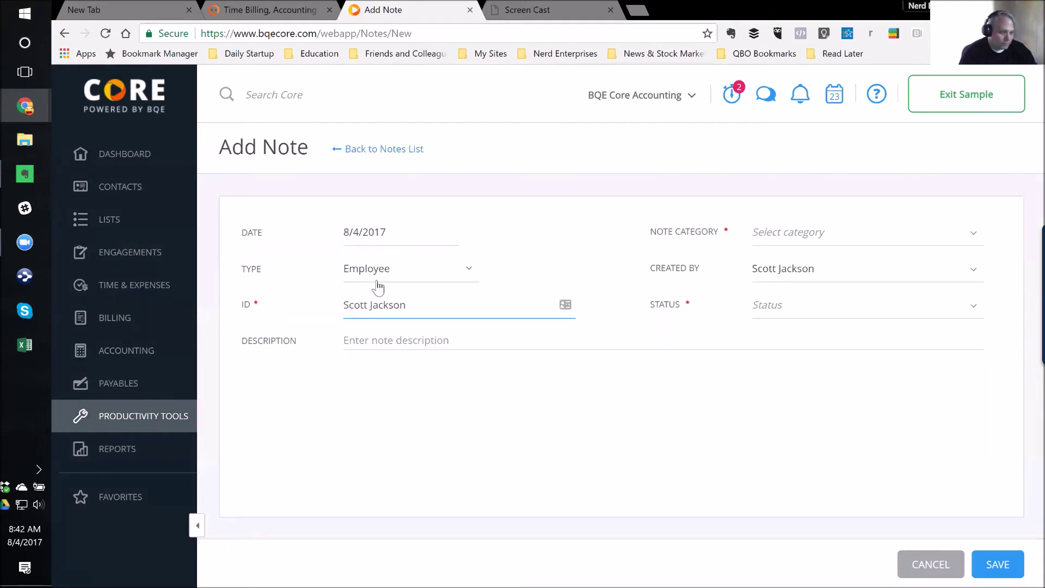
# - Set the new note's category to General and place the cursor in its description field
pyautogui.click(365, 341)
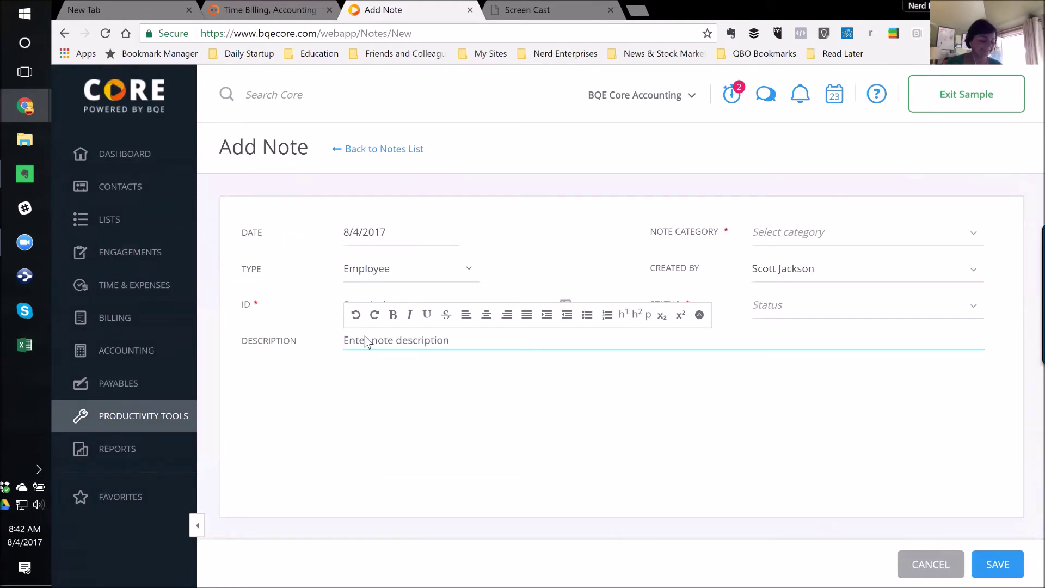
pyautogui.click(833, 244)
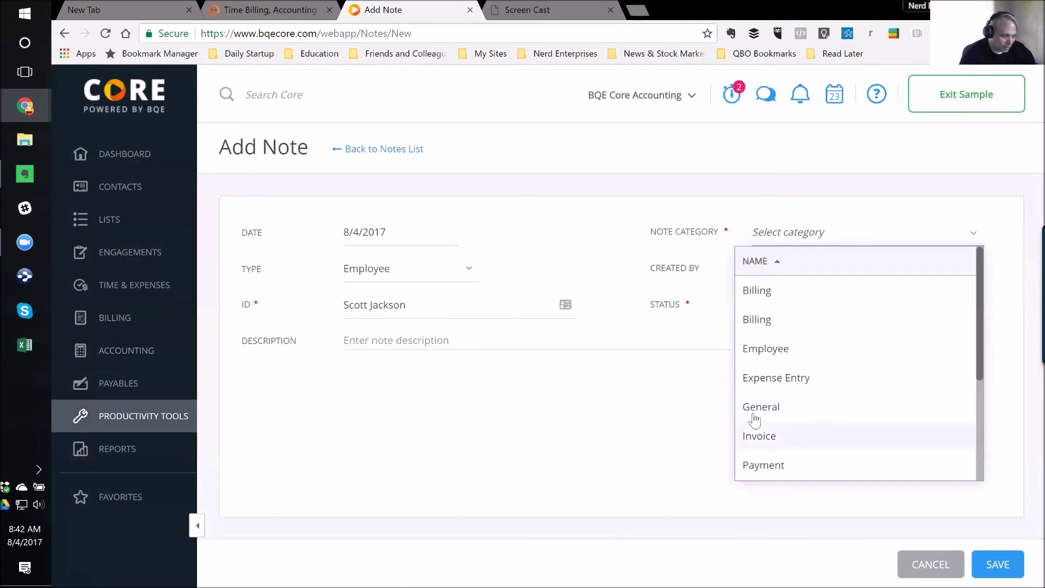
pyautogui.click(754, 409)
pyautogui.click(492, 342)
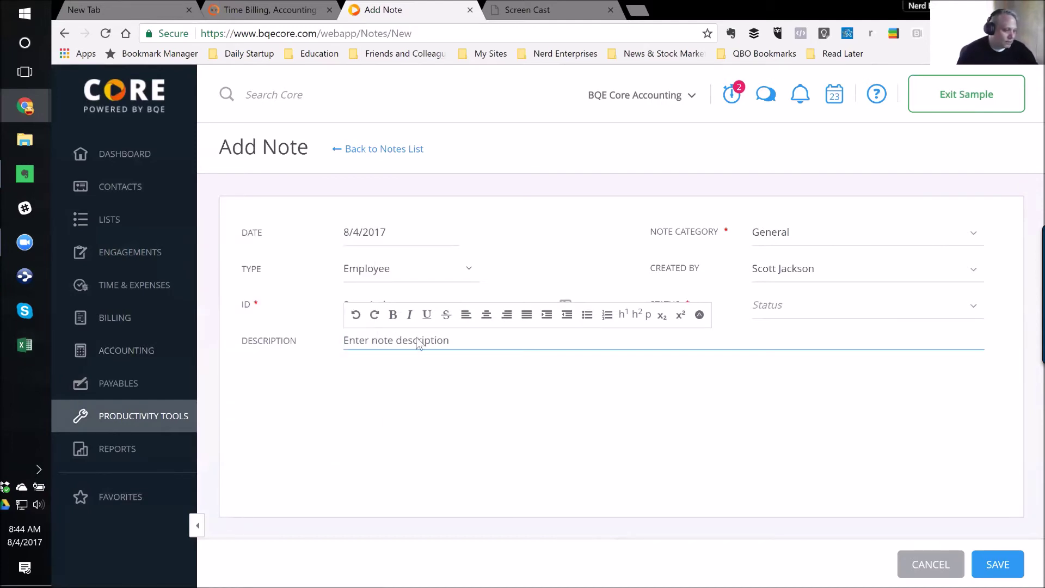
pyautogui.click(381, 383)
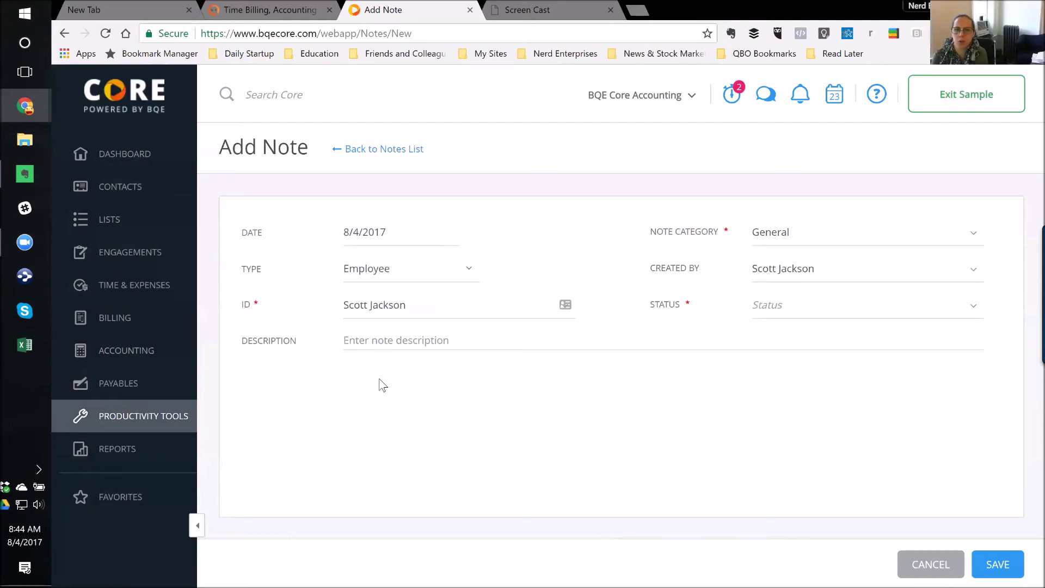
pyautogui.click(401, 337)
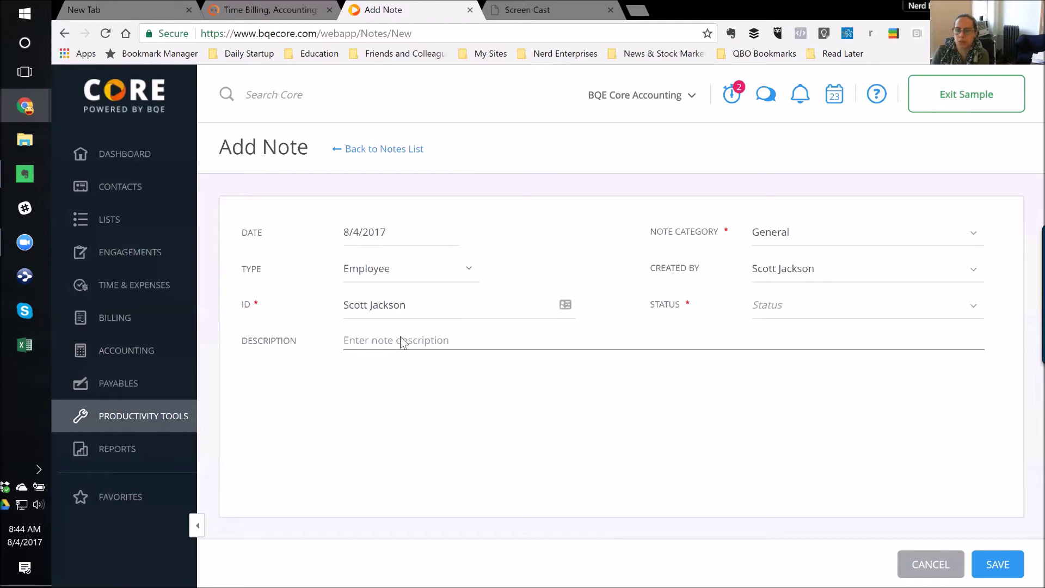
pyautogui.click(399, 344)
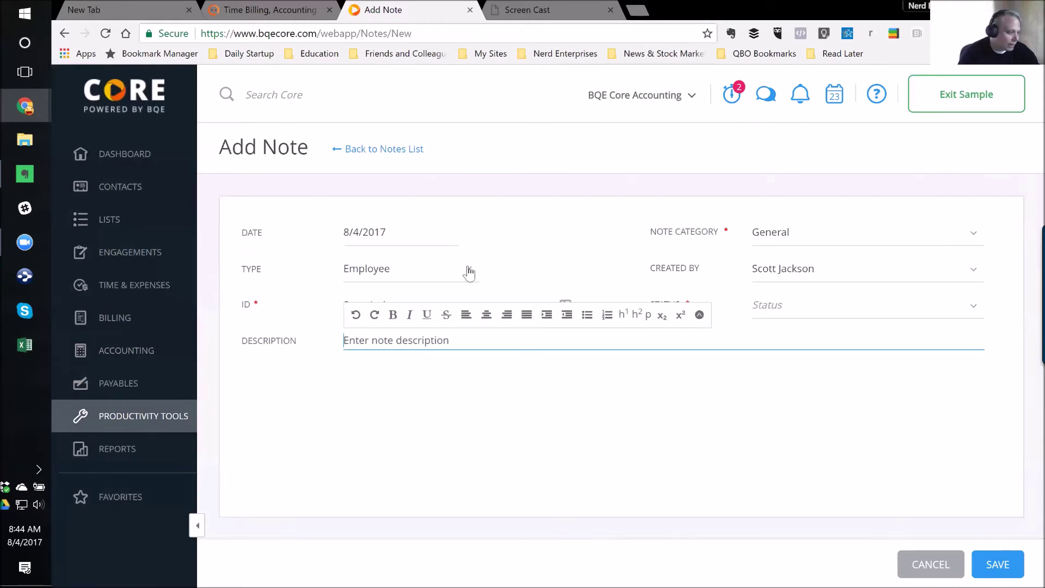
# - Set the note's Created By field to a different employee and its status to Active
pyautogui.click(826, 240)
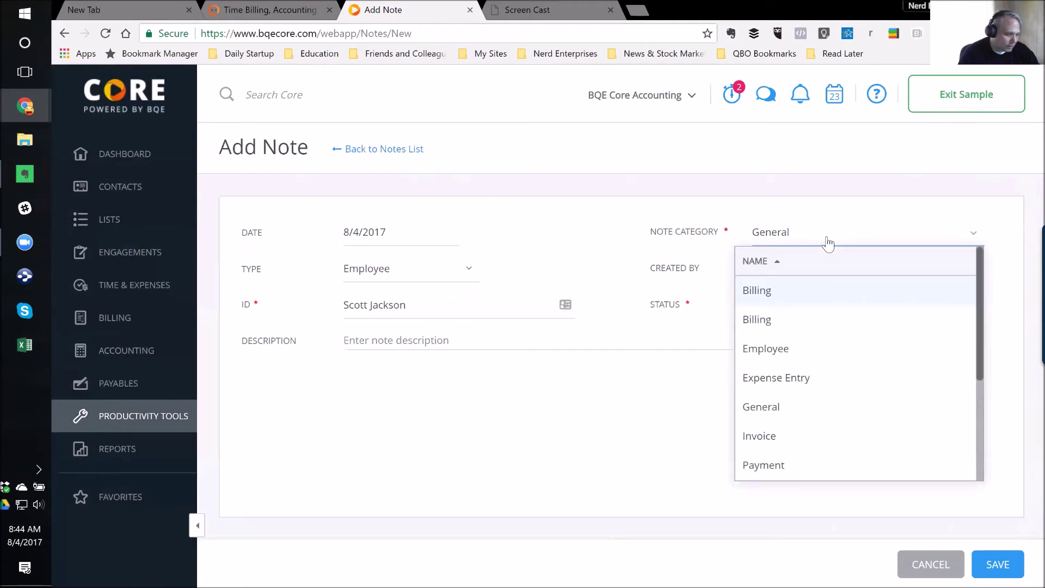
pyautogui.click(801, 273)
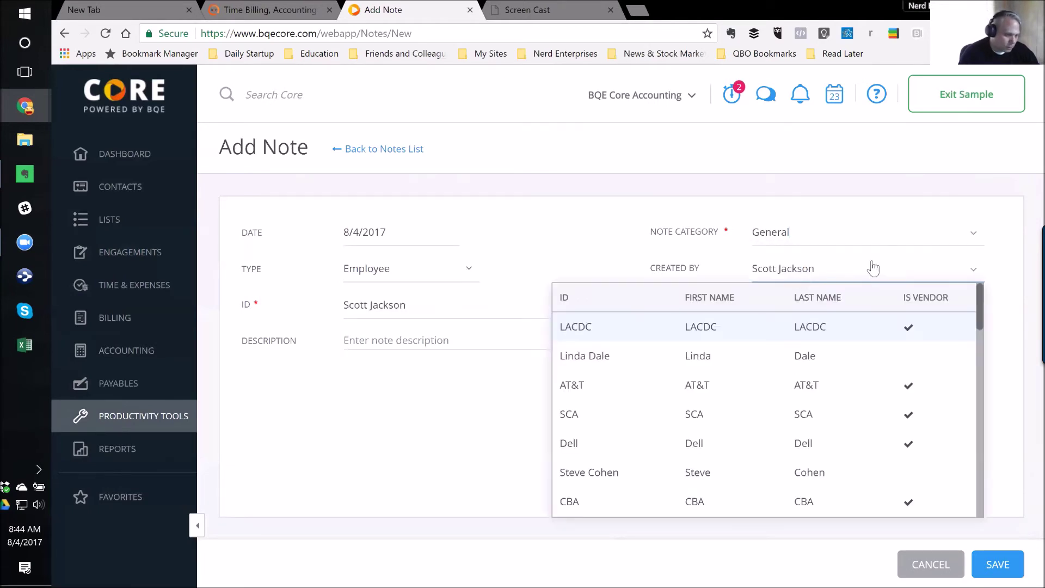
pyautogui.click(570, 362)
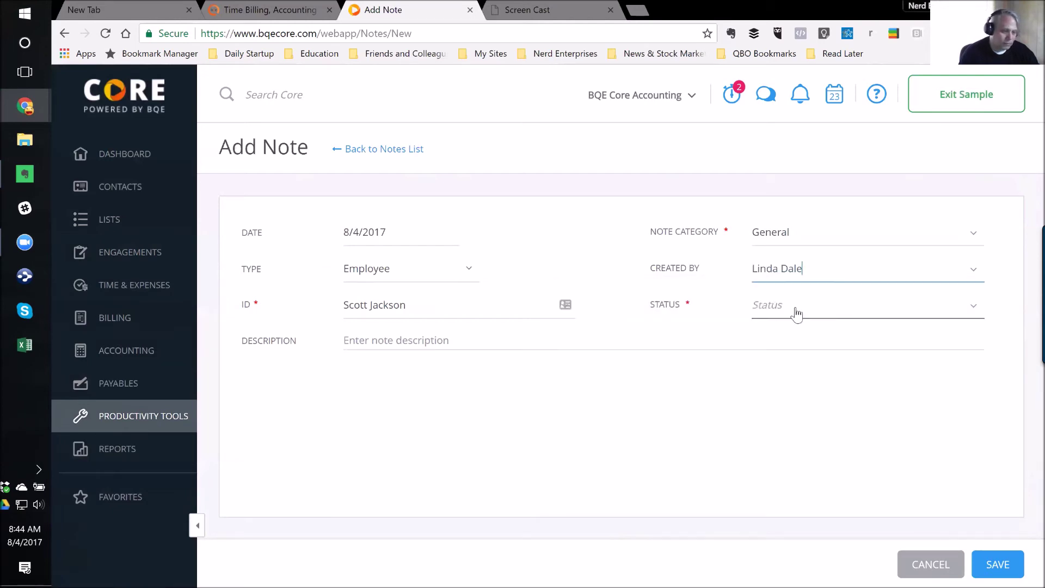
pyautogui.click(796, 313)
pyautogui.click(788, 347)
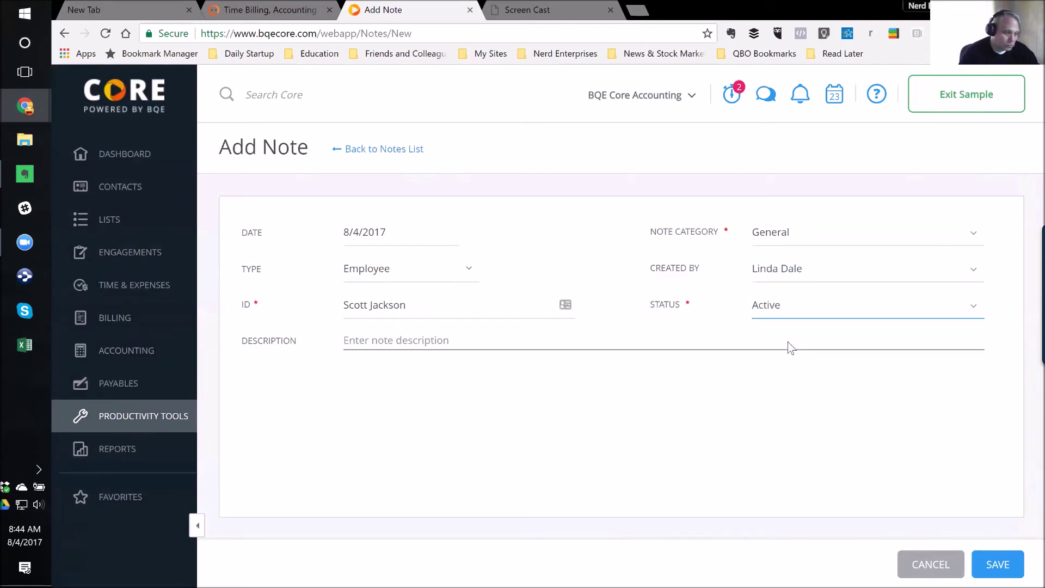
pyautogui.click(371, 339)
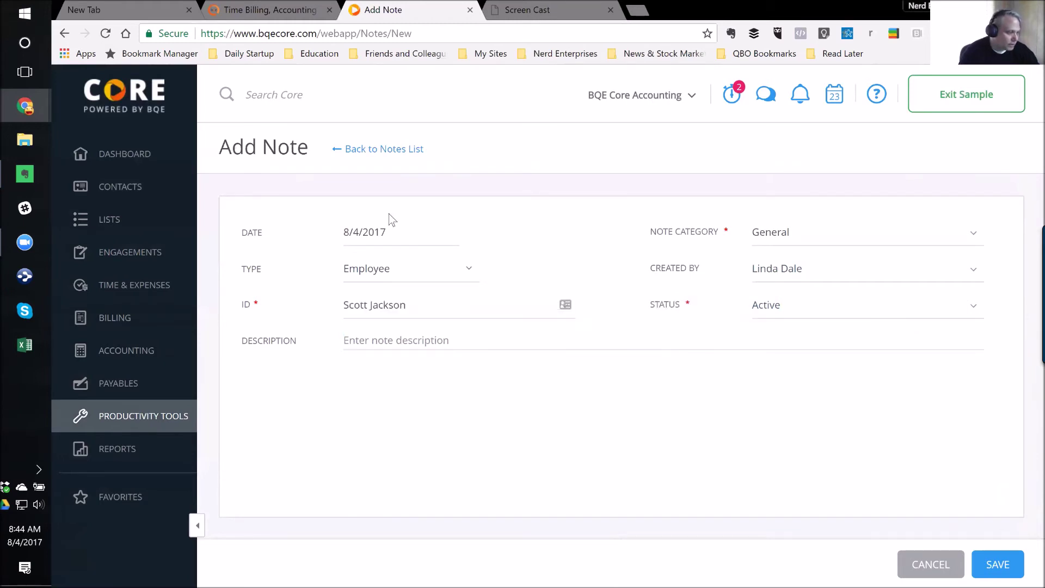
# - Add the Notes widget from the List category to the dashboard in Wide size
pyautogui.click(118, 162)
pyautogui.click(617, 121)
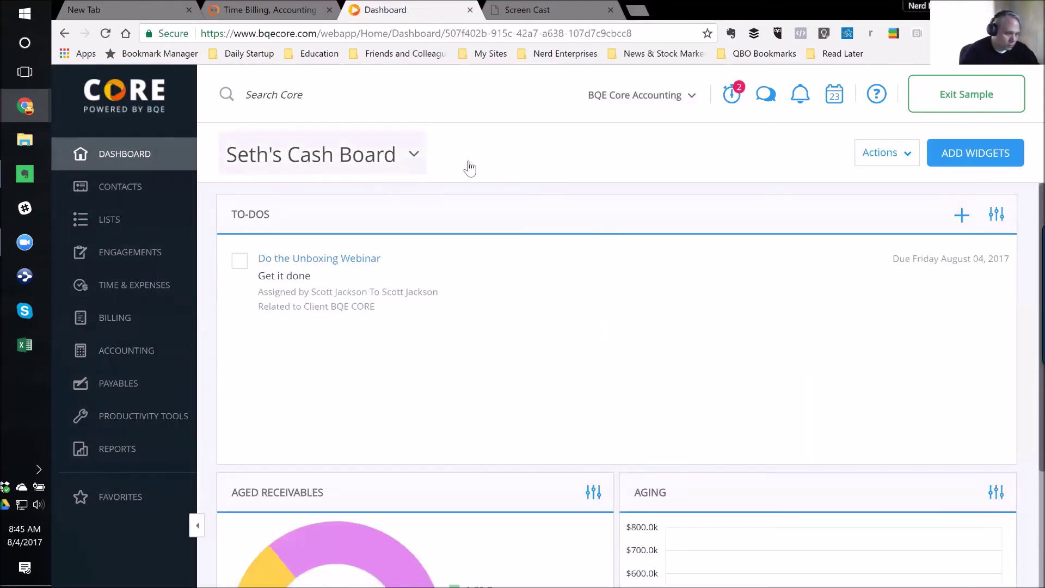
pyautogui.click(964, 159)
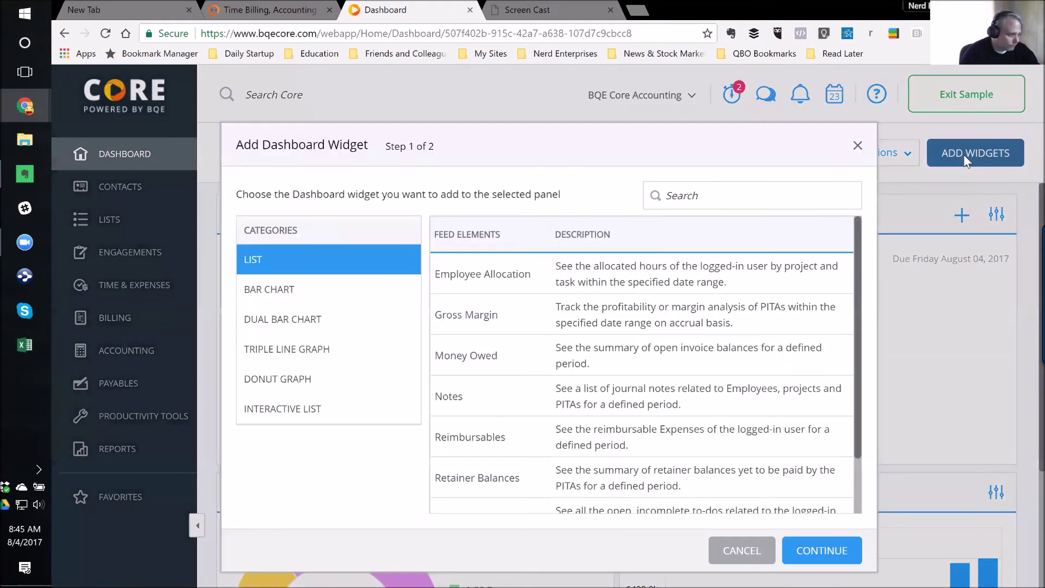
pyautogui.click(307, 414)
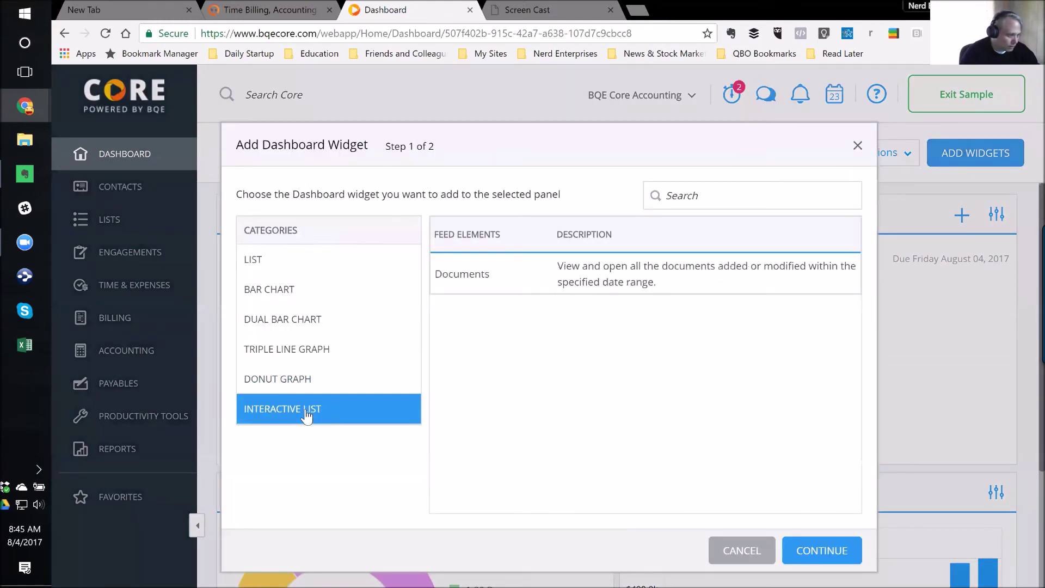
pyautogui.click(257, 268)
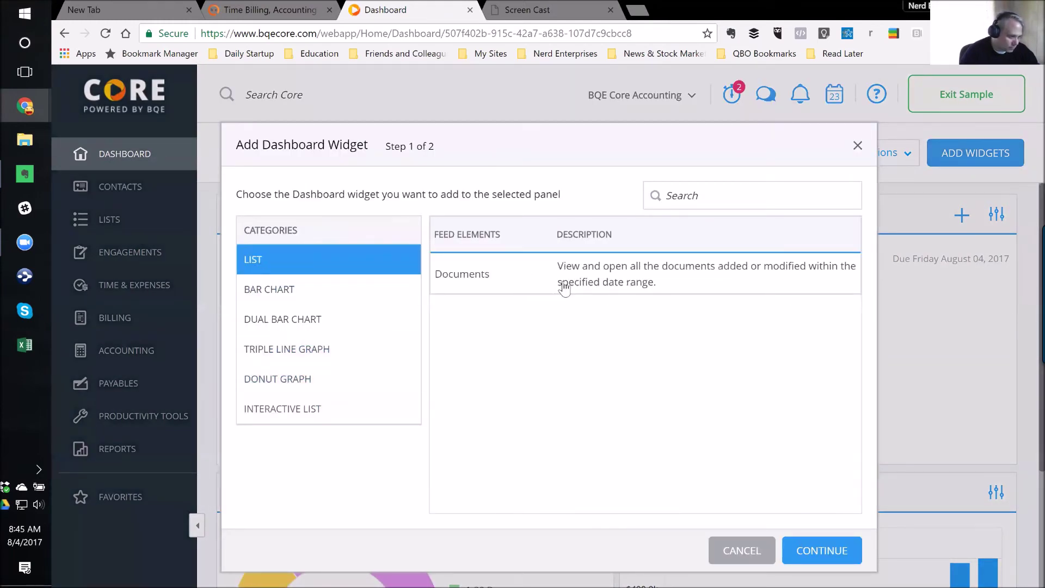
pyautogui.click(578, 408)
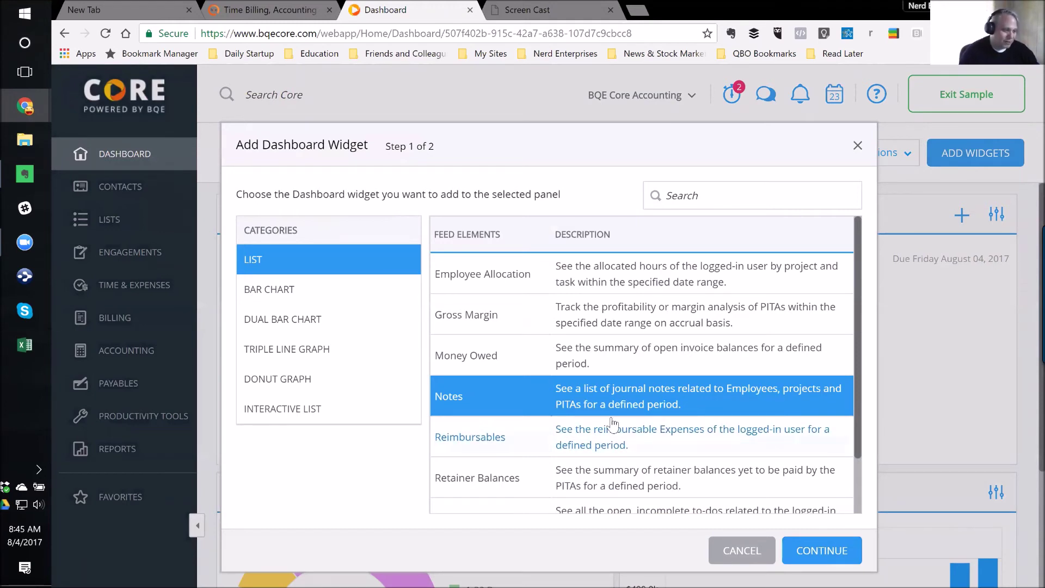
pyautogui.click(817, 550)
pyautogui.click(521, 326)
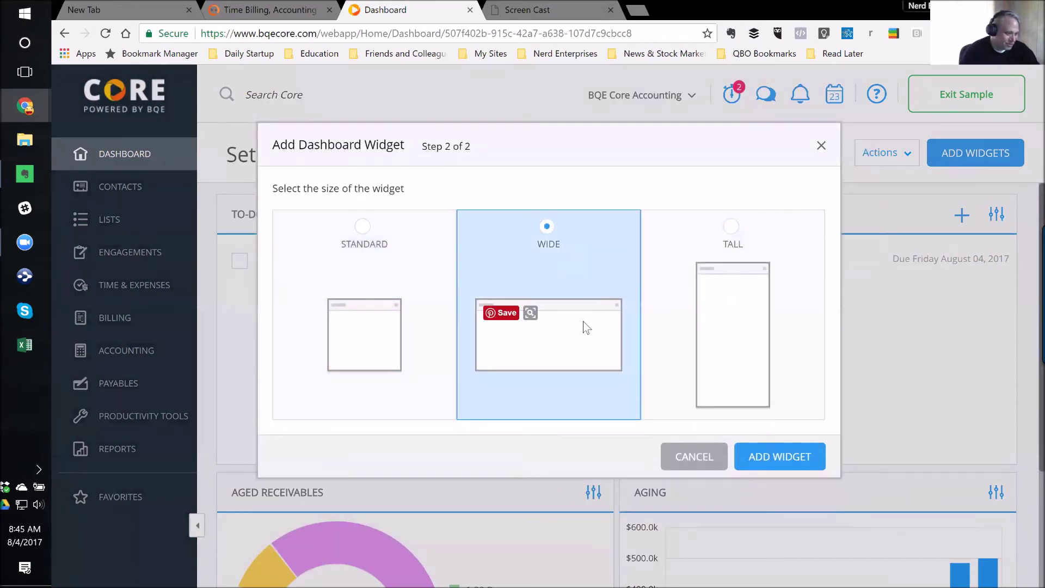
pyautogui.click(780, 449)
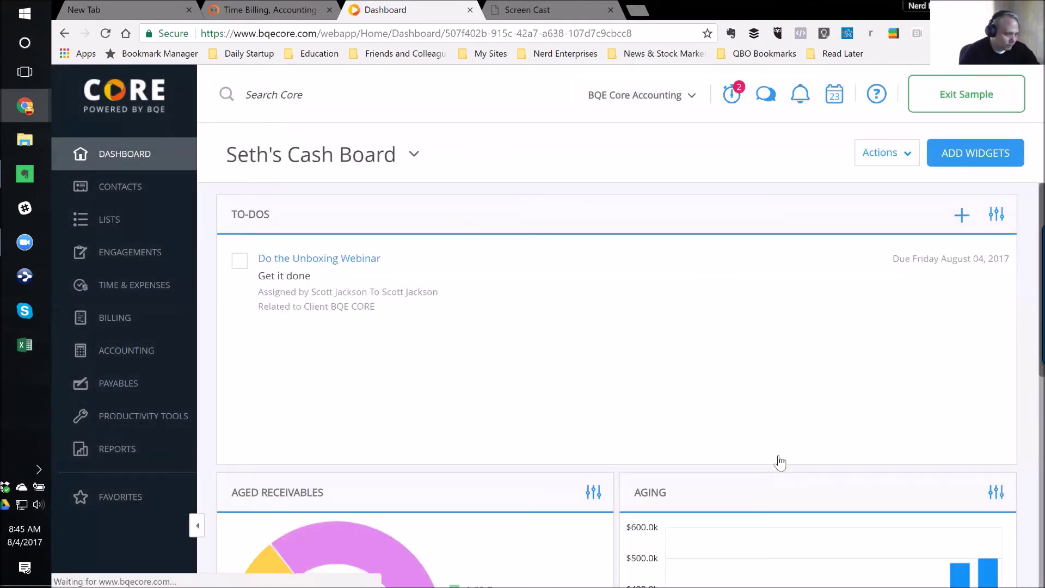
# - Try out an Employee filter for Individual Records on the dashboard's Notes widget, and close the filters without applying them
pyautogui.scroll(-8, 554, 264)
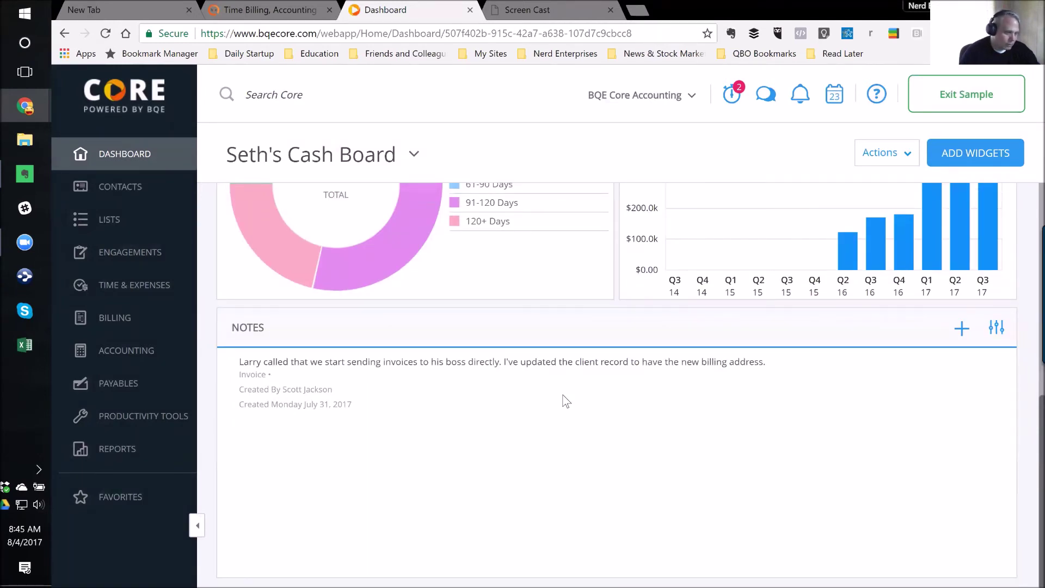
pyautogui.click(998, 328)
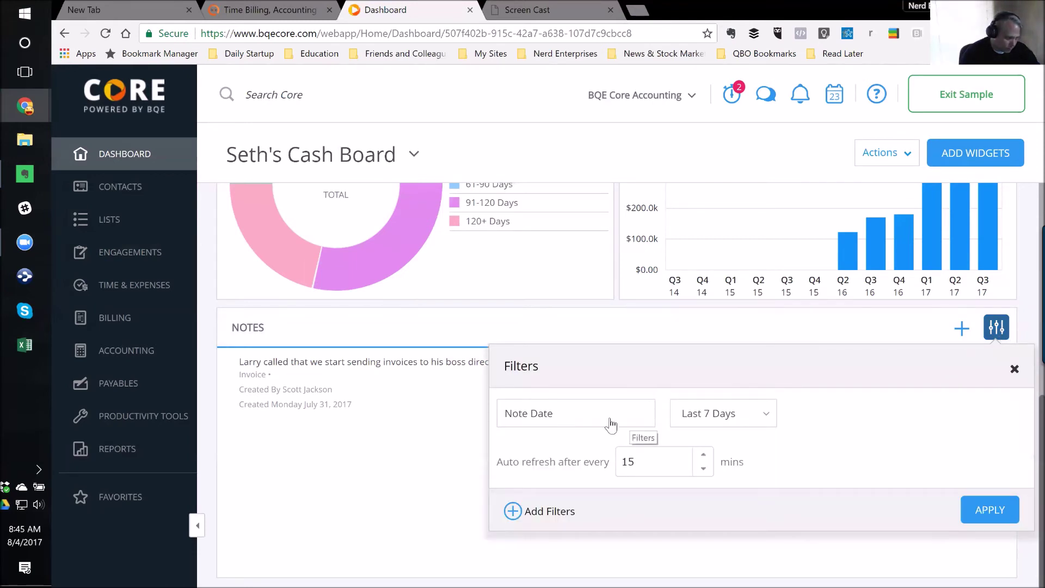
pyautogui.click(545, 511)
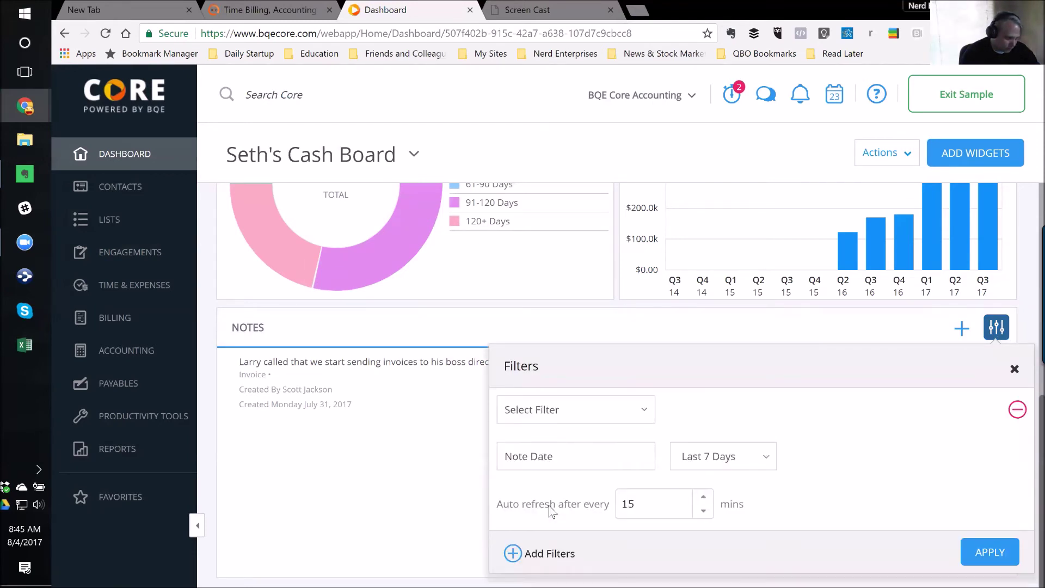
pyautogui.click(632, 408)
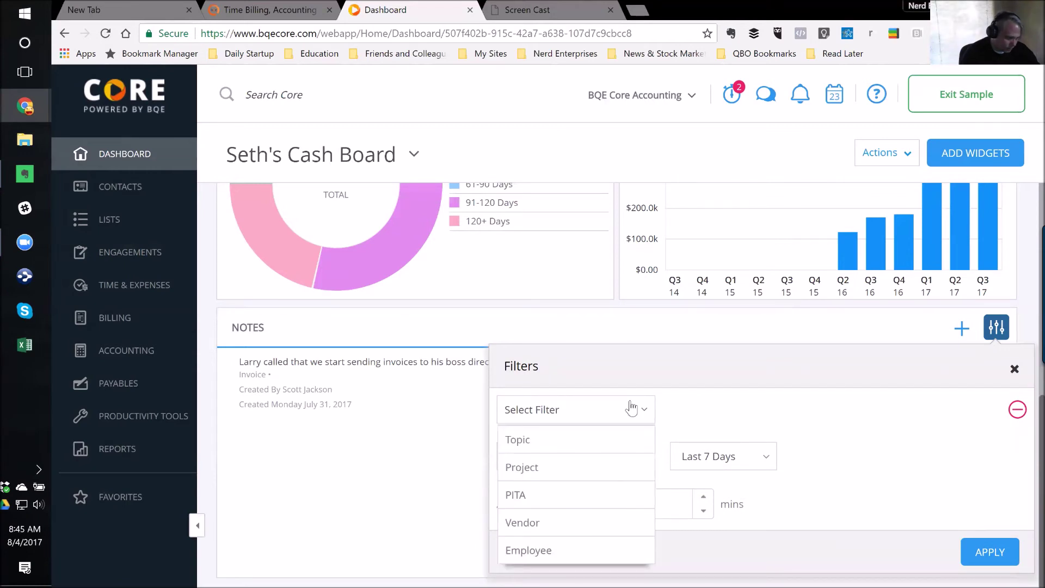
pyautogui.click(527, 552)
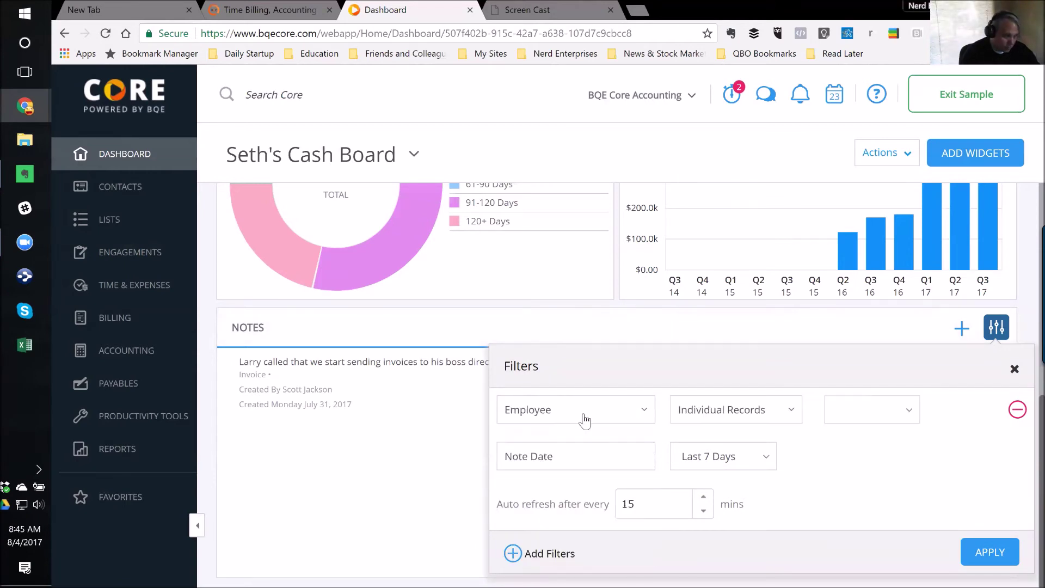
pyautogui.click(792, 415)
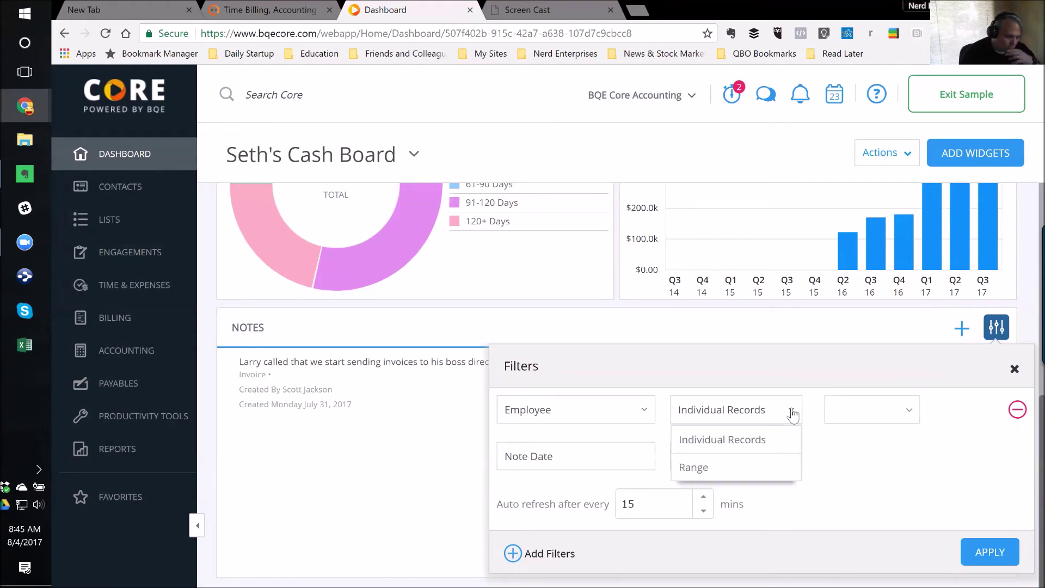
pyautogui.click(845, 462)
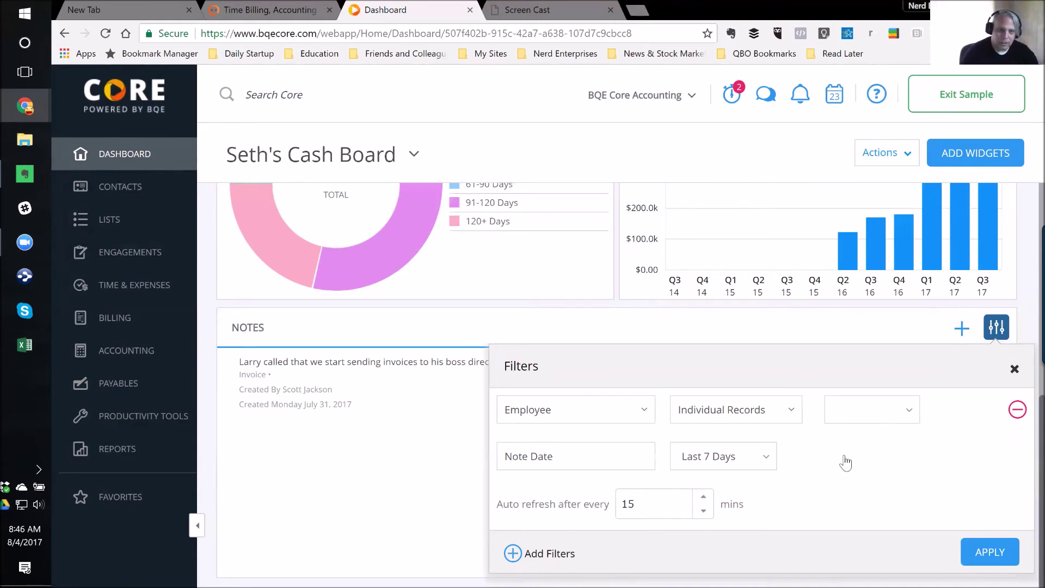
pyautogui.click(1015, 369)
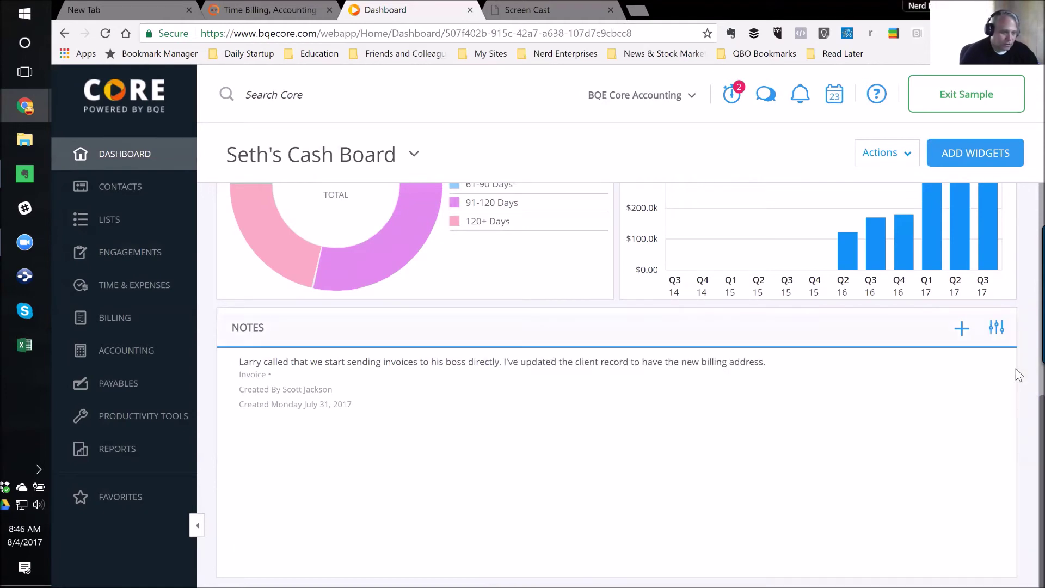
# - Open the Global Settings for the company account
pyautogui.moveTo(131, 178)
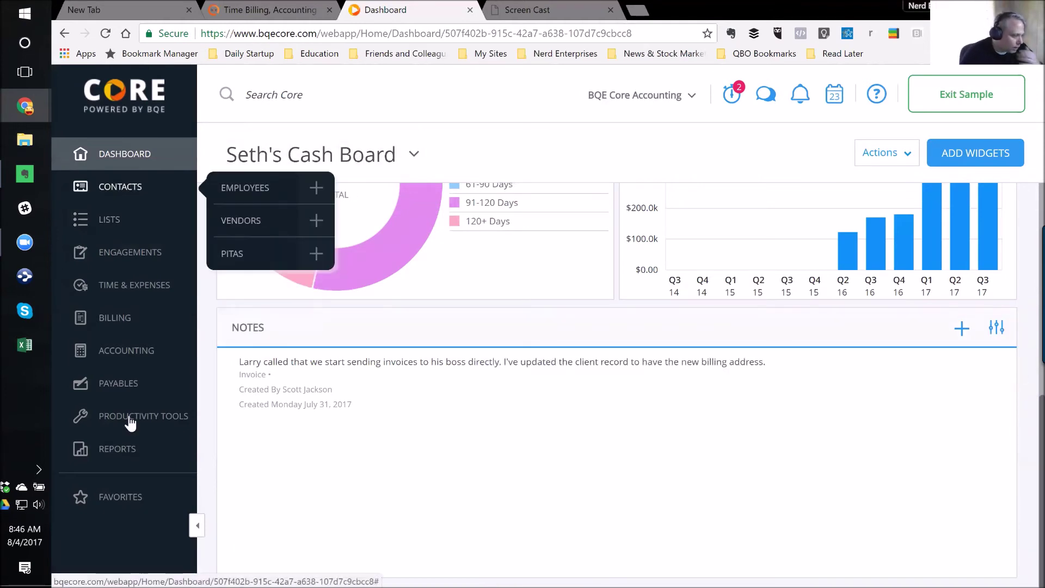
pyautogui.moveTo(131, 423)
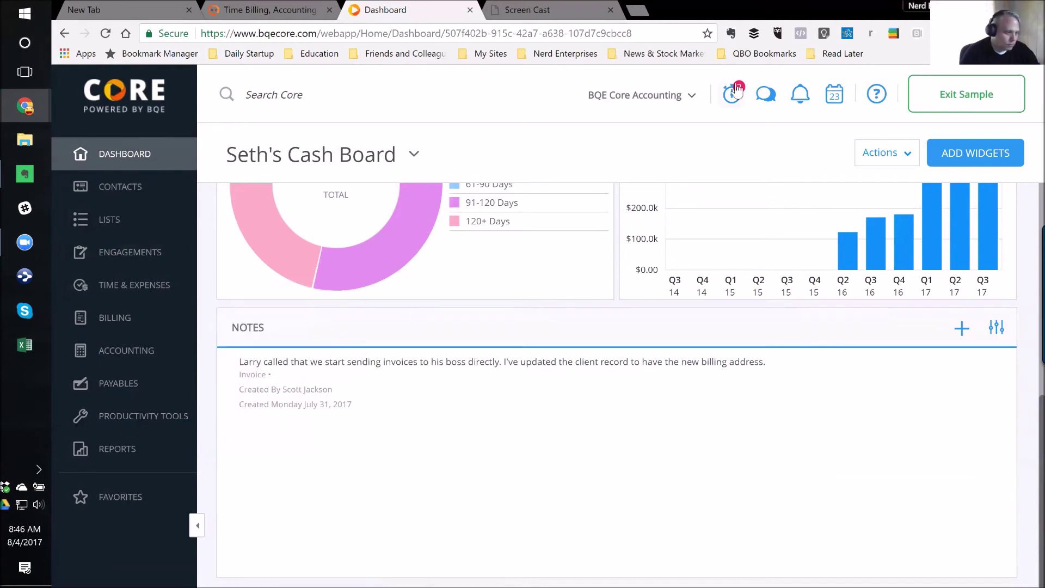
pyautogui.click(691, 98)
pyautogui.moveTo(554, 249)
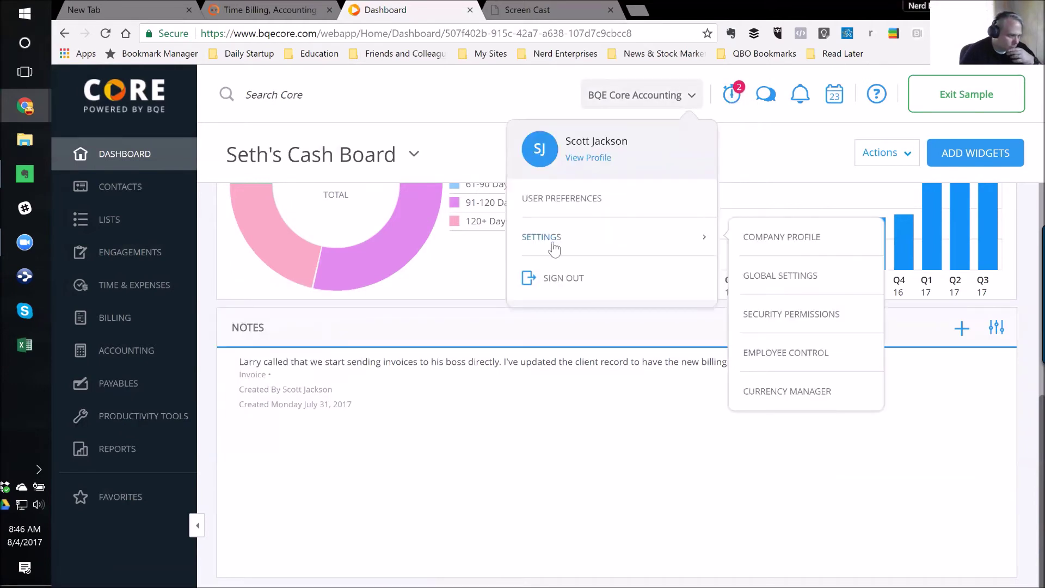
pyautogui.click(769, 278)
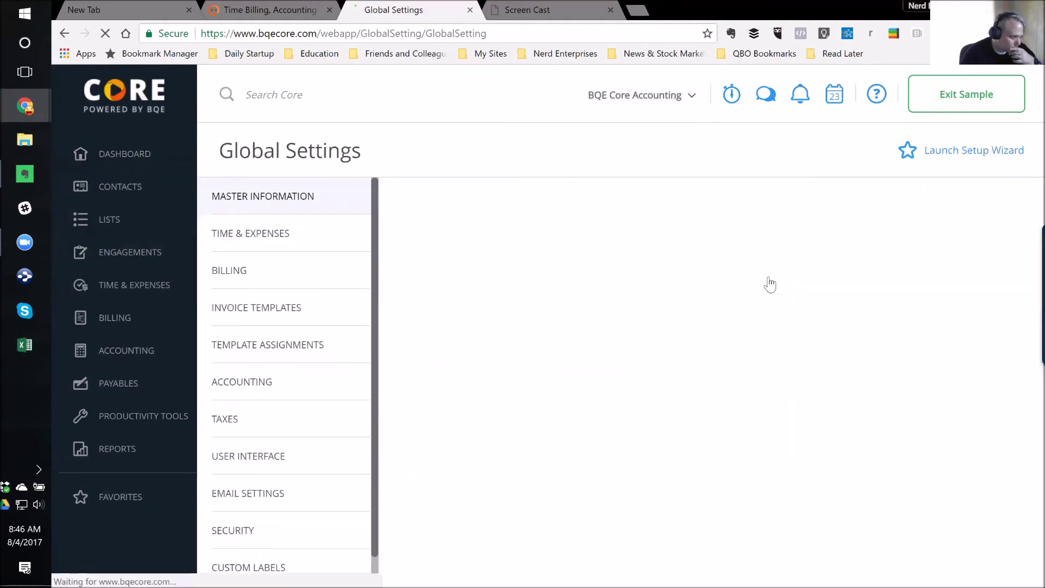
# - Open the Email Settings and look over the user information fields and the invoice email defaults
pyautogui.click(249, 498)
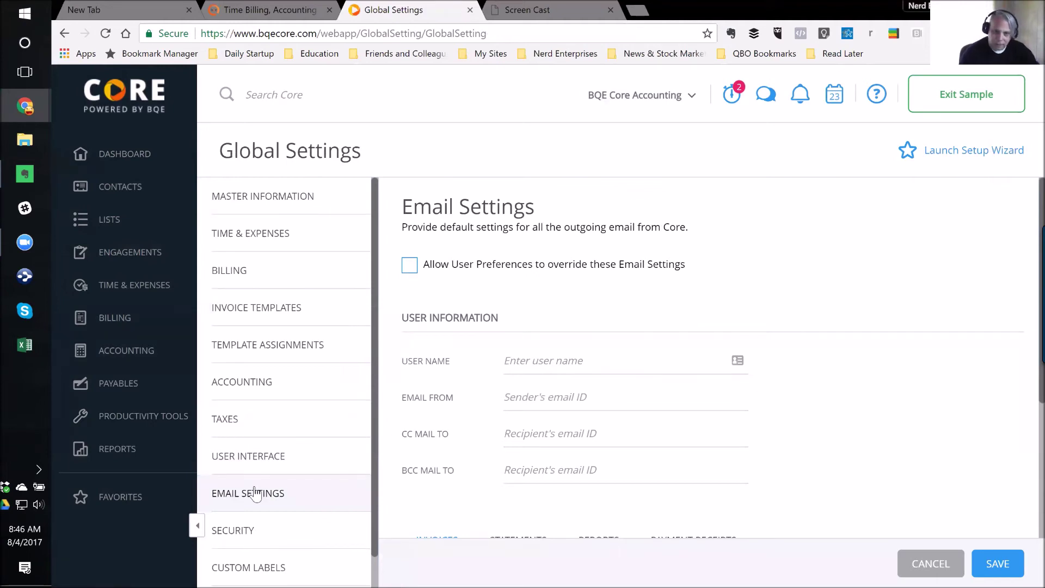
pyautogui.press('Tab')
pyautogui.scroll(-1, 577, 325)
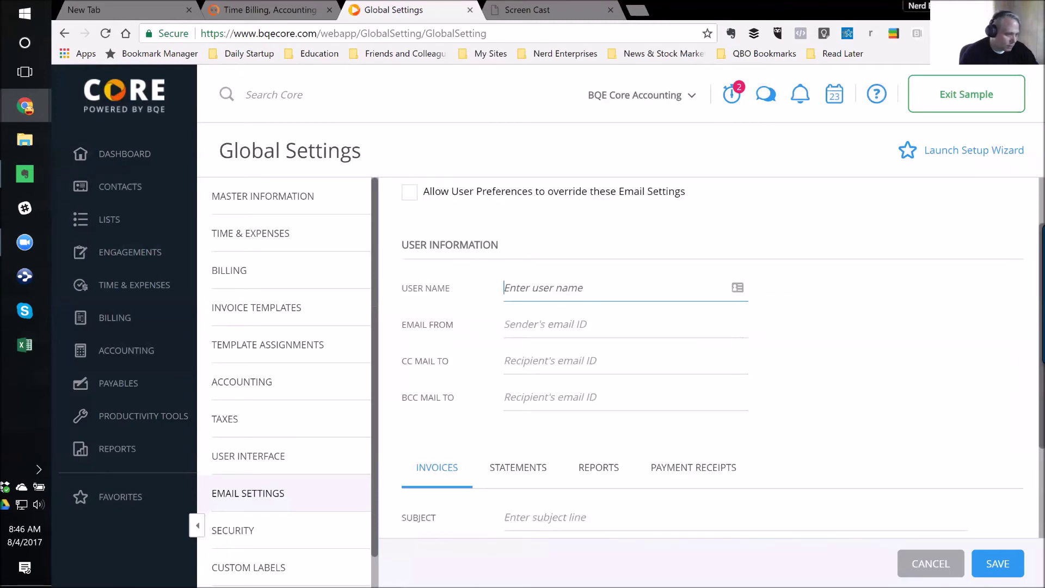
pyautogui.press('Tab')
pyautogui.press('Tab')
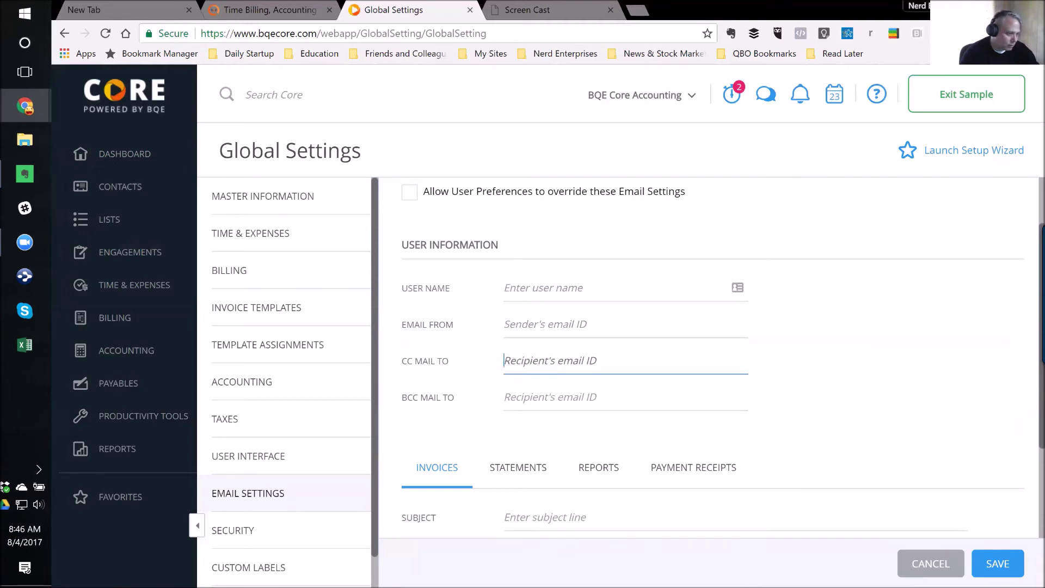
pyautogui.scroll(1, 577, 325)
pyautogui.click(544, 361)
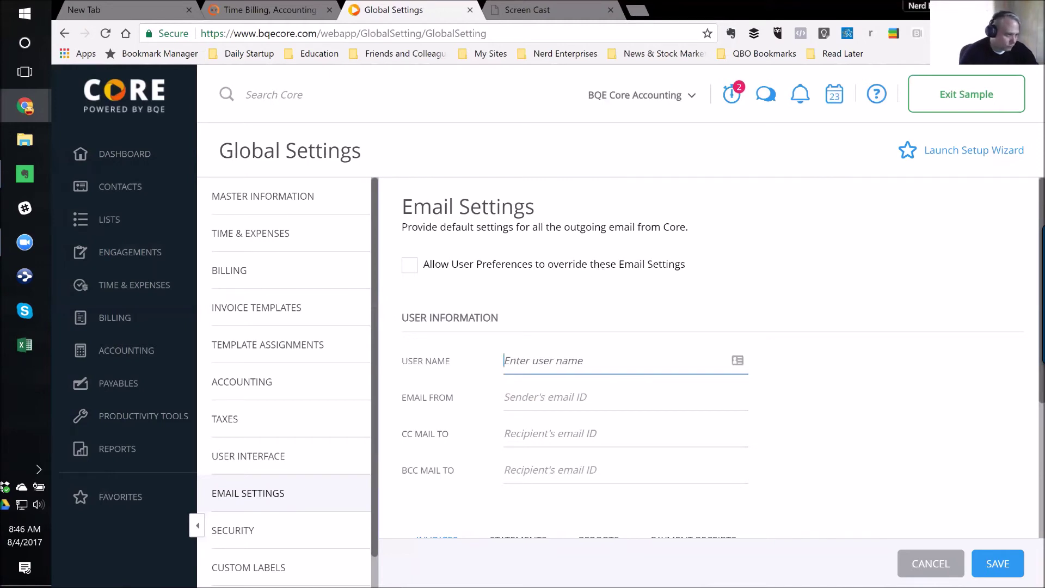
pyautogui.scroll(-1, 571, 367)
pyautogui.scroll(-4, 570, 367)
pyautogui.click(569, 367)
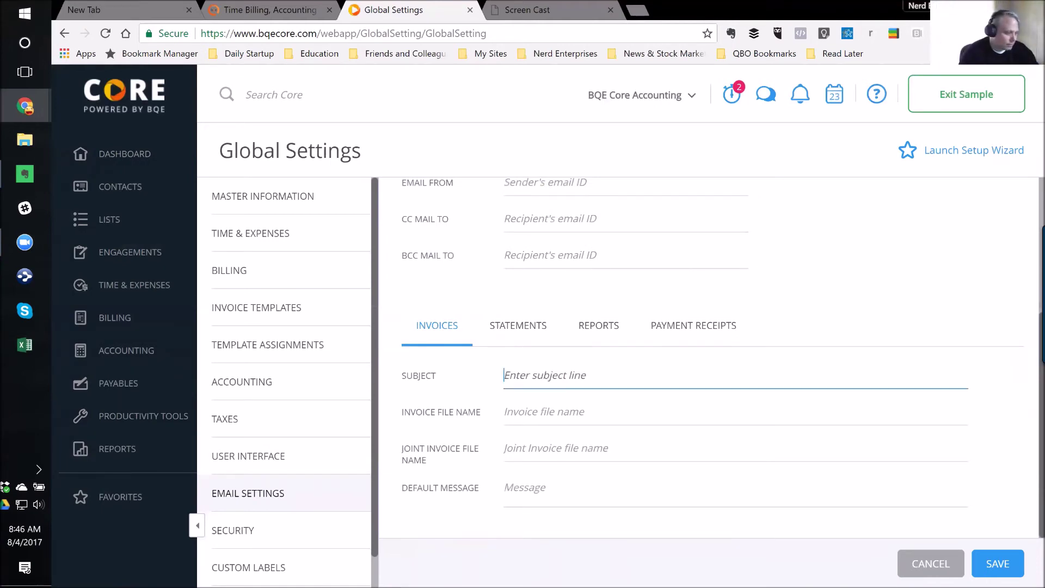
# - Open the company-wide Documents list from the productivity tools
pyautogui.moveTo(116, 328)
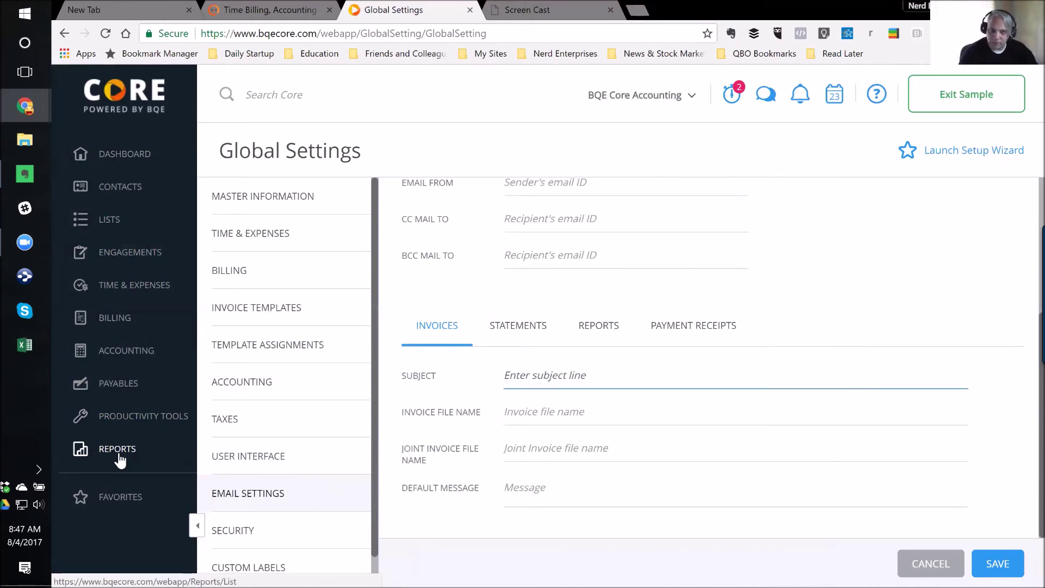
pyautogui.moveTo(146, 420)
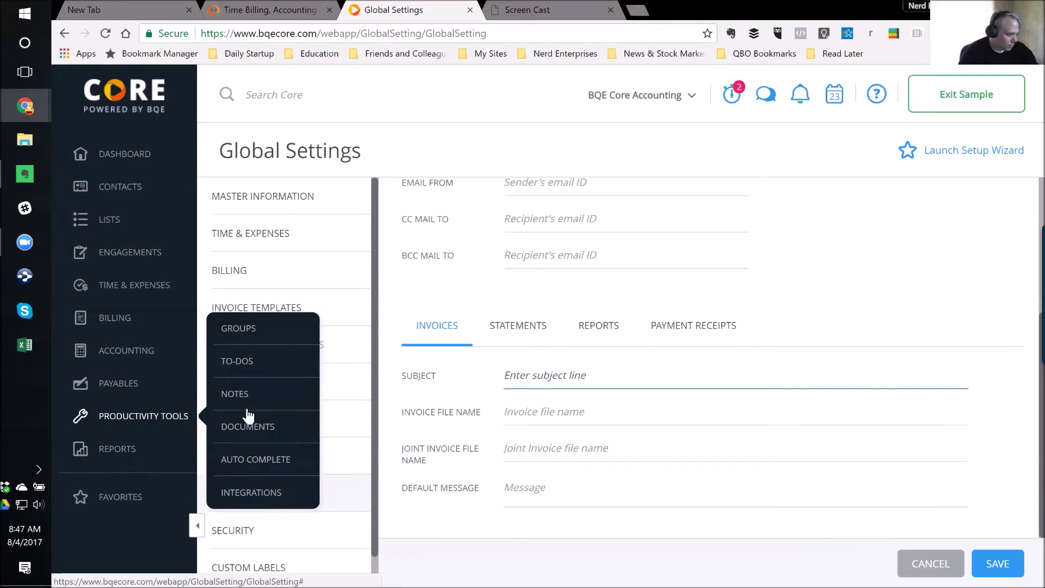
pyautogui.click(237, 423)
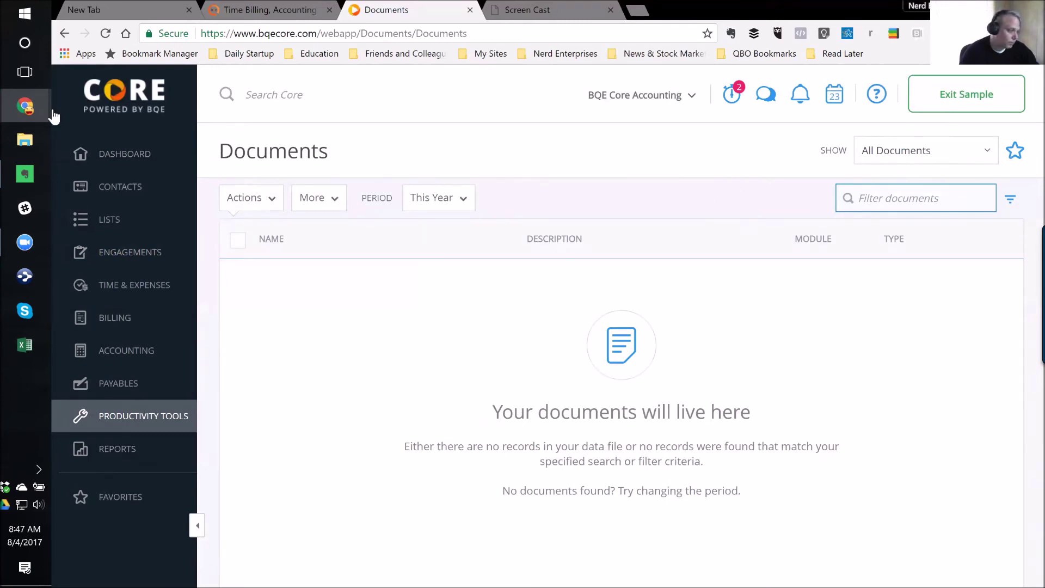
pyautogui.click(11, 144)
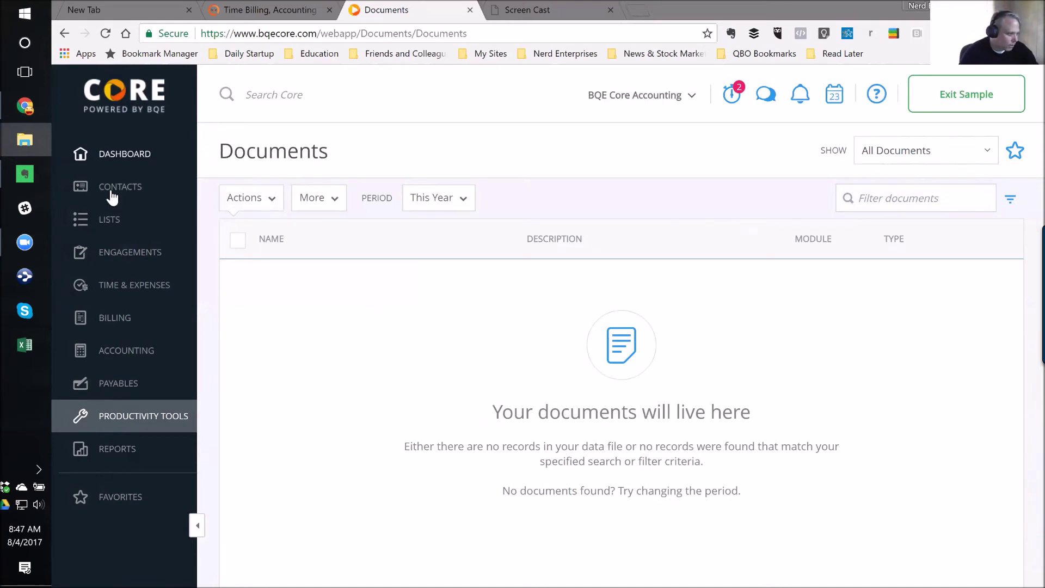
# - Open the second engagement in the Engagements list, the hourly financial/tax planning one, and switch to its Documents view
pyautogui.moveTo(114, 181)
pyautogui.moveTo(122, 266)
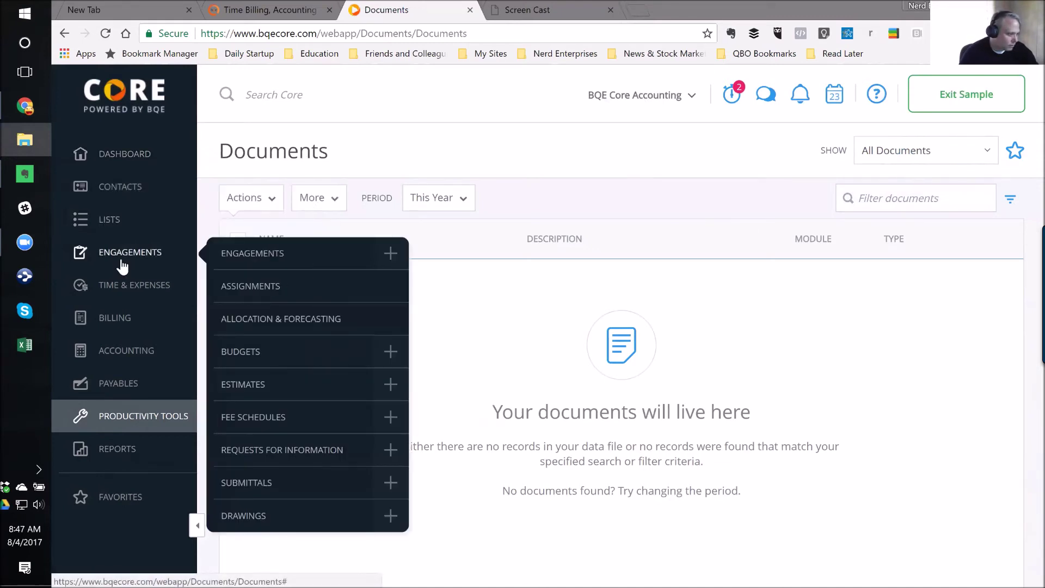
pyautogui.click(243, 252)
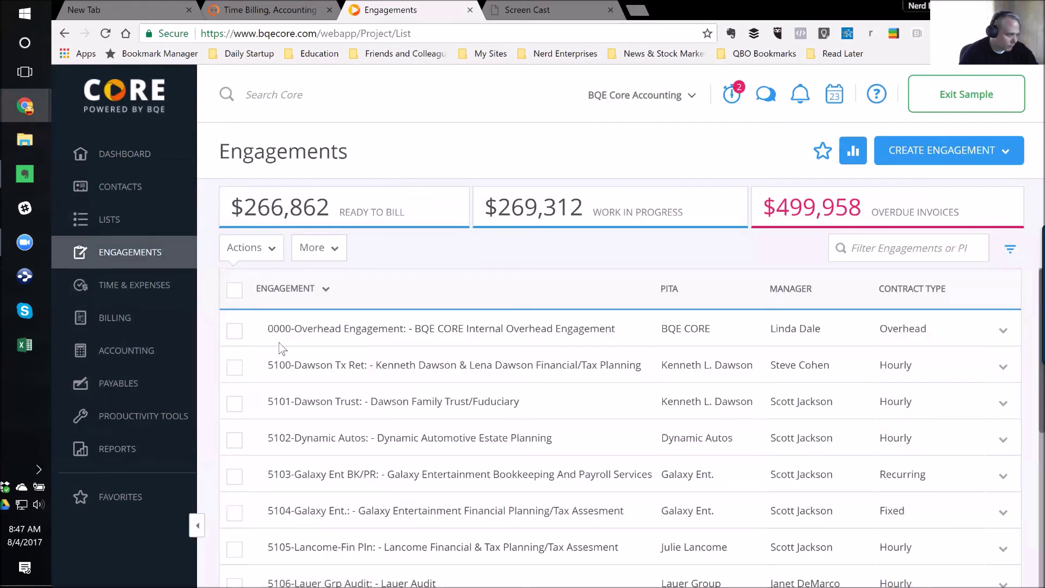
pyautogui.click(333, 370)
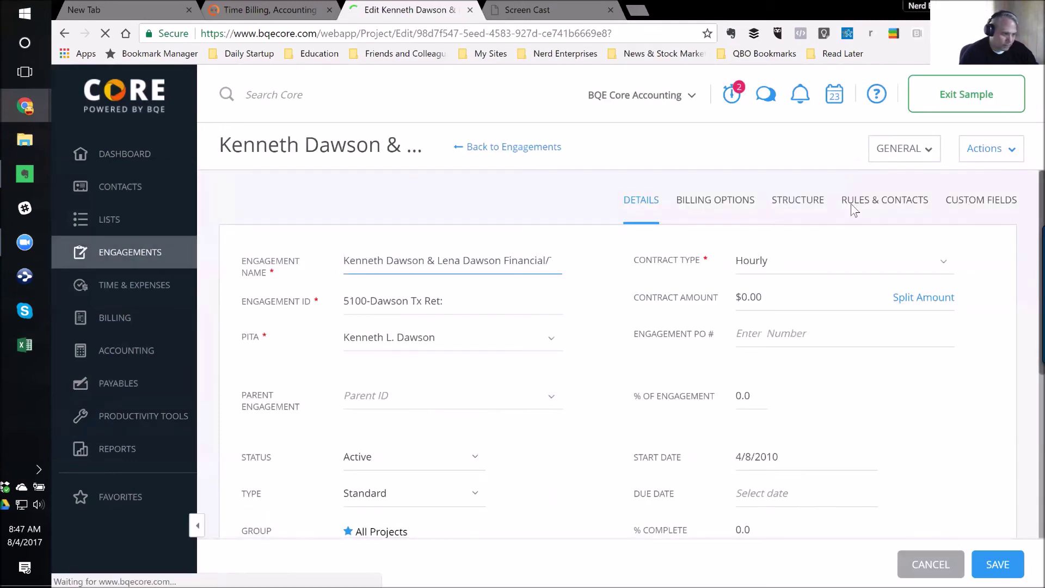
pyautogui.click(911, 151)
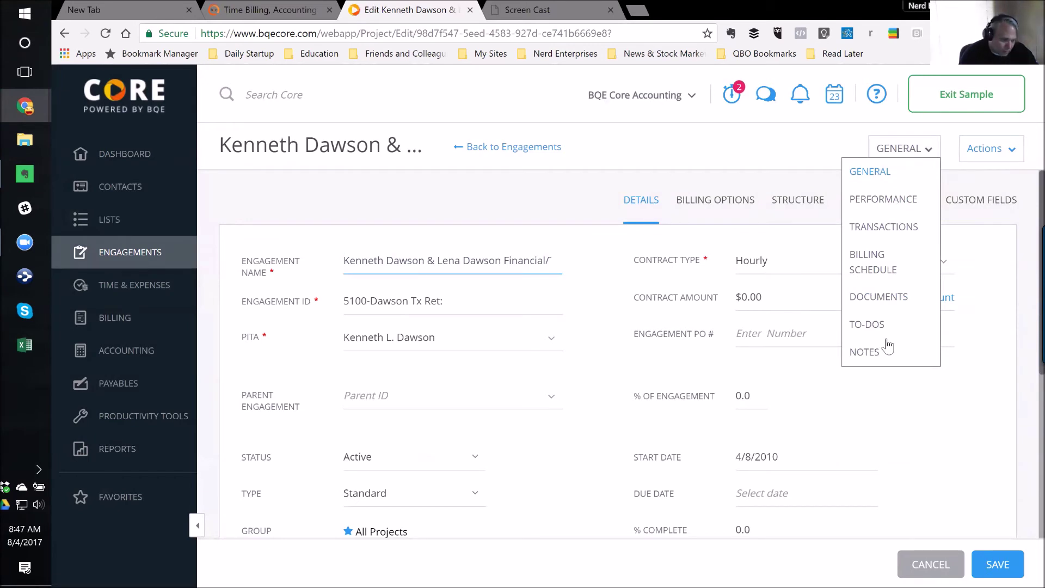
pyautogui.click(890, 304)
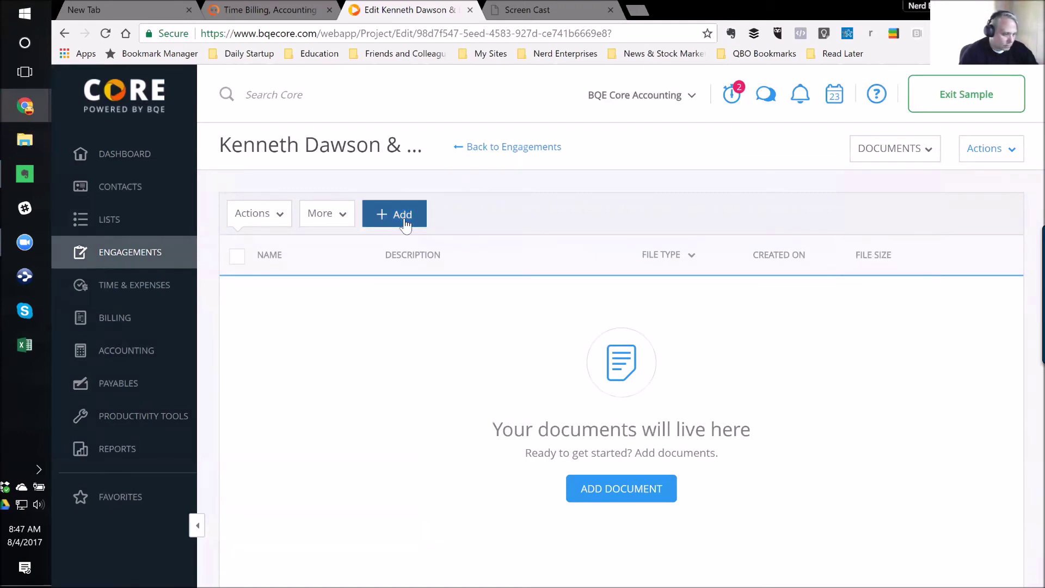
# - Start adding a document to the engagement and look over the Dropbox, Google Drive and Hyperlink sources, ending on Computer
pyautogui.click(613, 488)
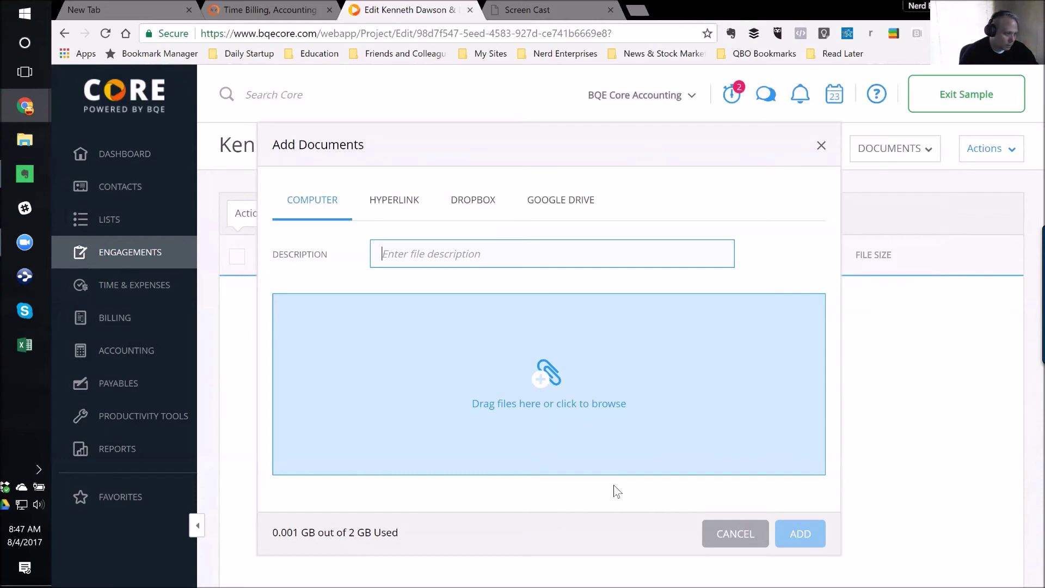
pyautogui.click(466, 204)
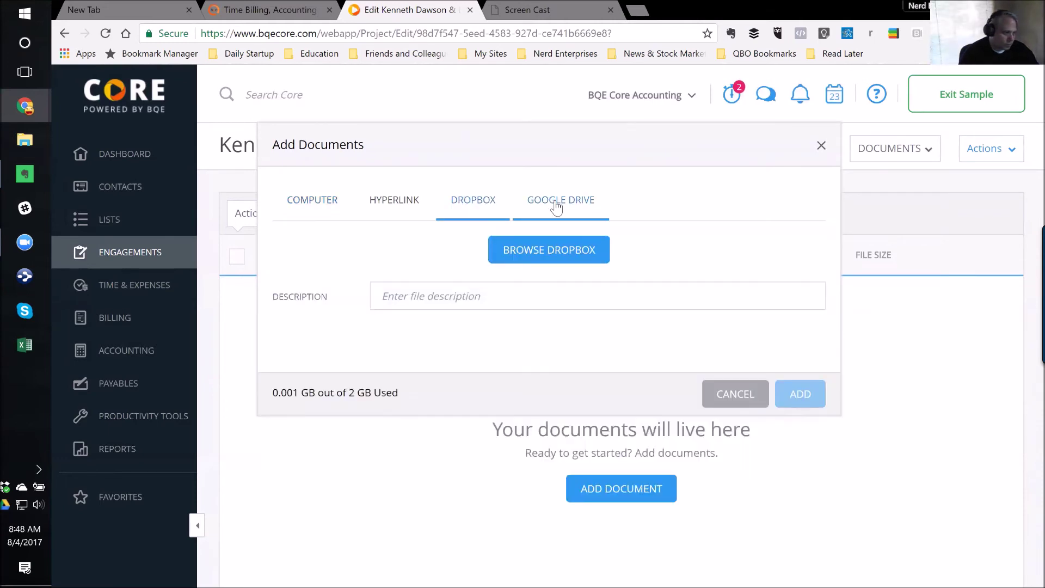
pyautogui.click(556, 202)
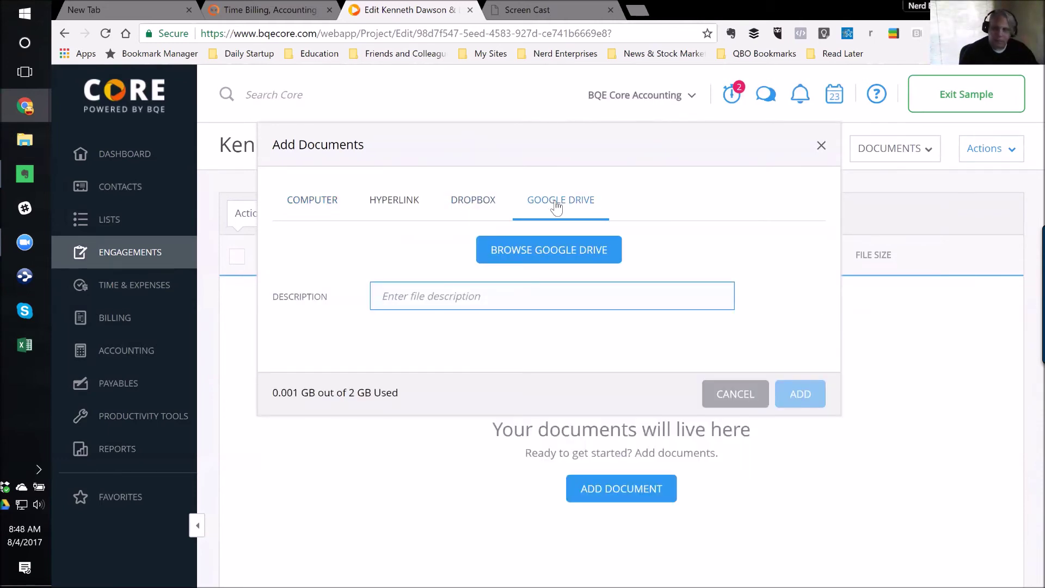
pyautogui.click(396, 201)
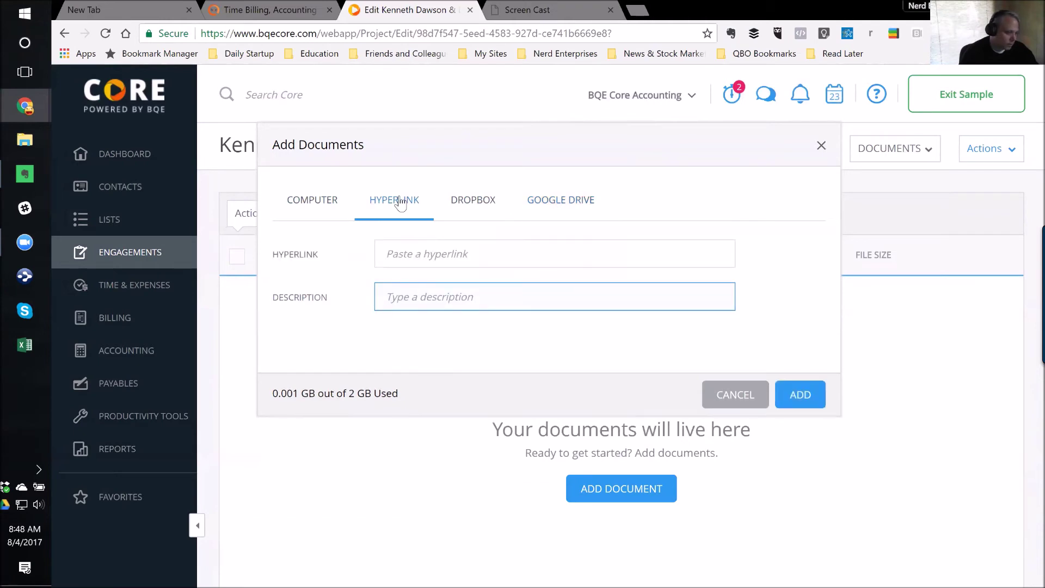
pyautogui.click(318, 212)
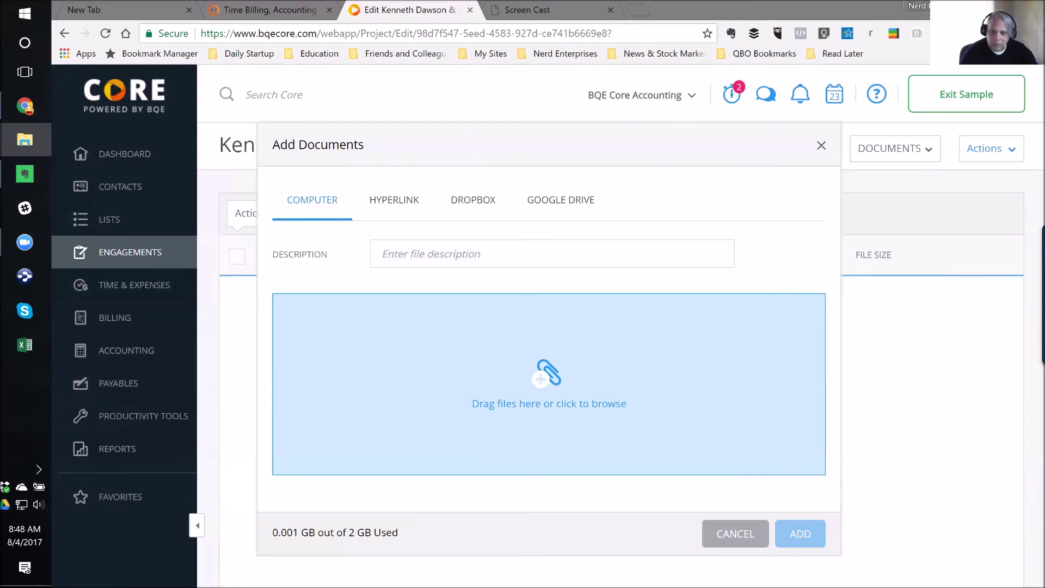
# - Upload Monopoly.jpg from the computer to the engagement's documents with the description "Let's Make Money!"
pyautogui.moveTo(365, 279); pyautogui.dragTo(532, 411)
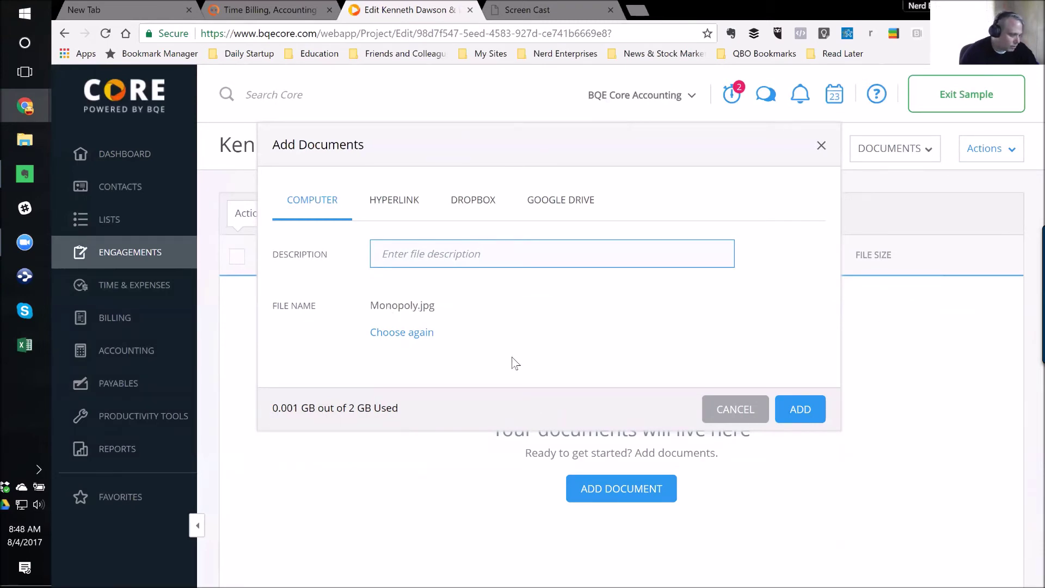
pyautogui.write('L')
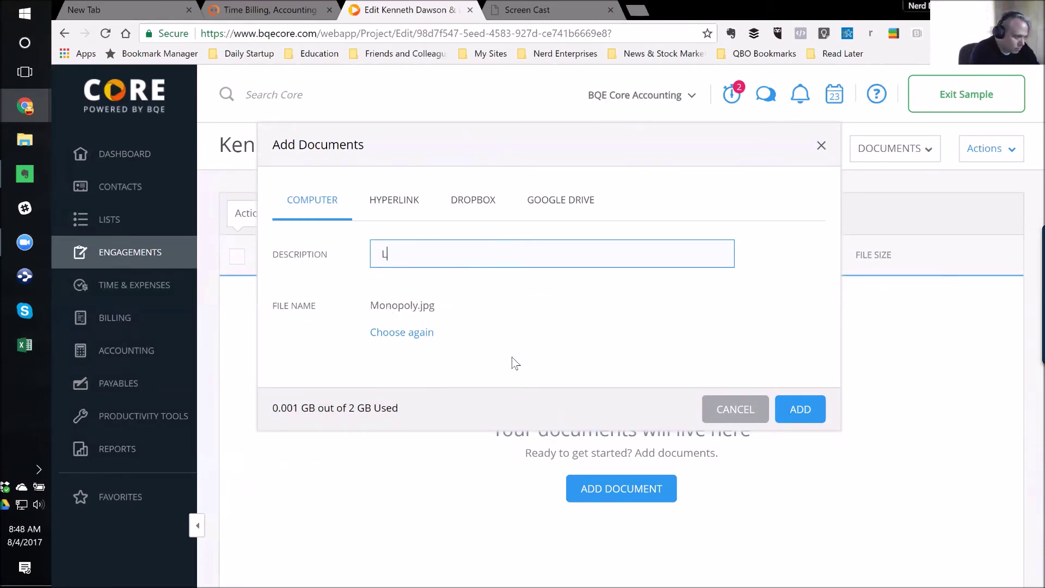
pyautogui.write("et's Make Money!")
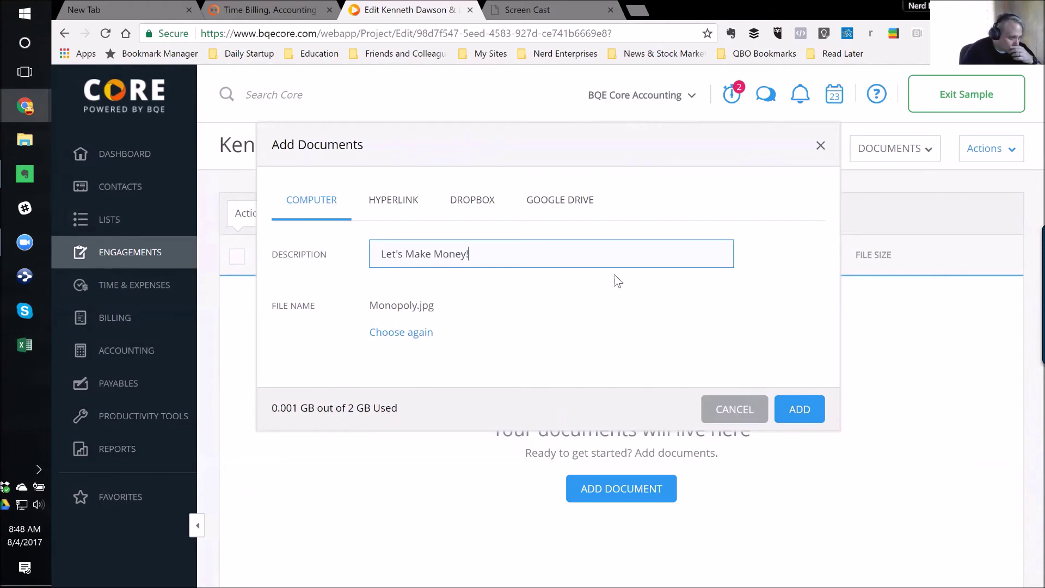
pyautogui.click(811, 409)
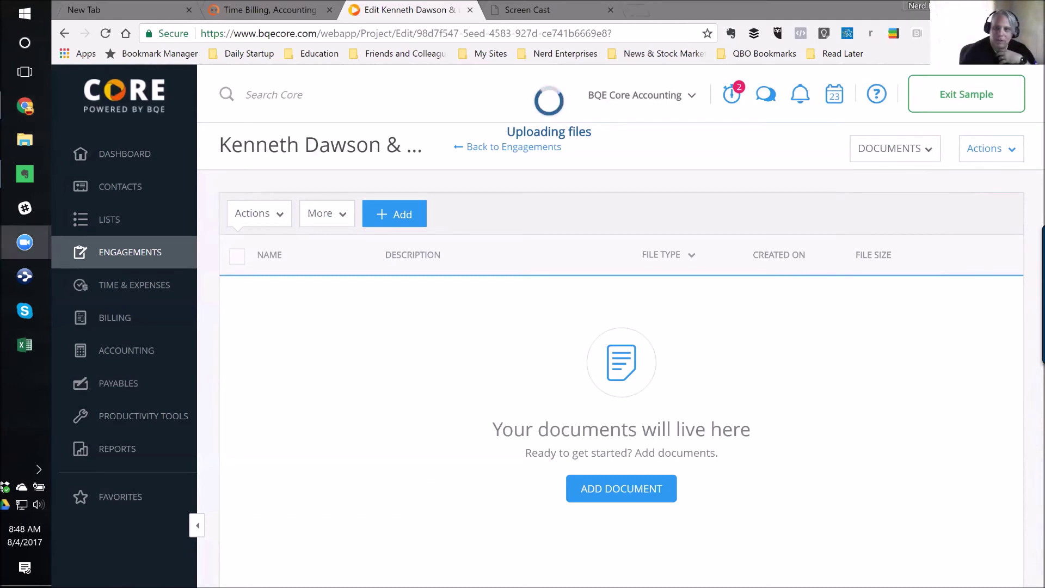
pyautogui.hotkey('alt', 'Tab')
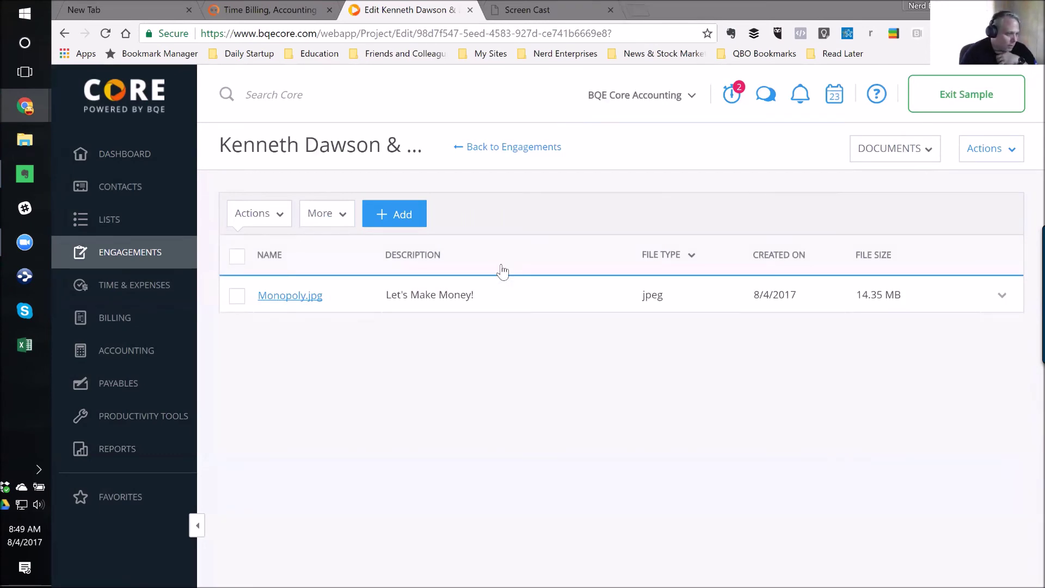
# - View the uploaded Monopoly.jpg document, and close the image to return to the engagement's documents
pyautogui.click(282, 301)
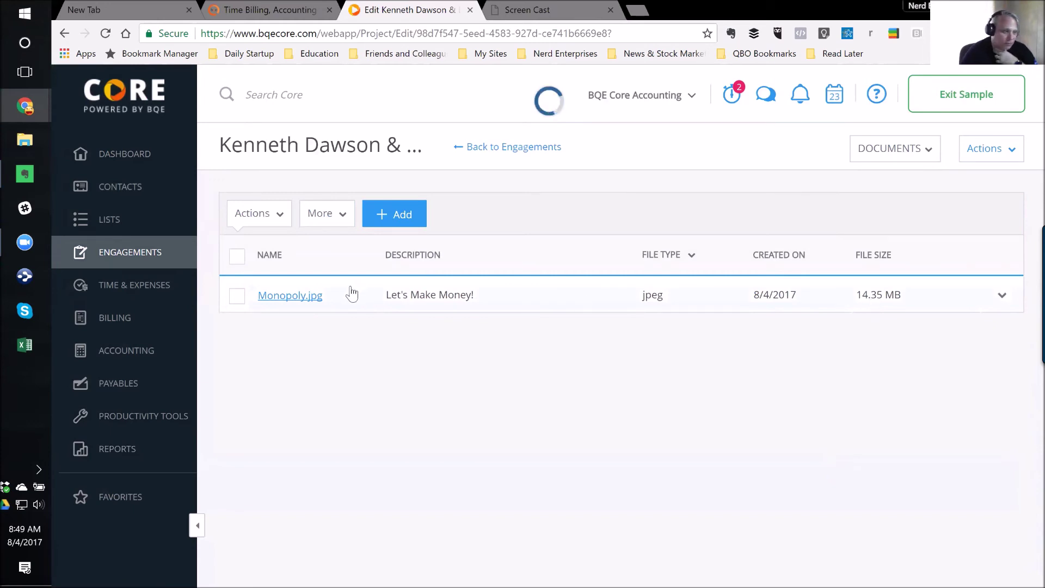
pyautogui.click(289, 297)
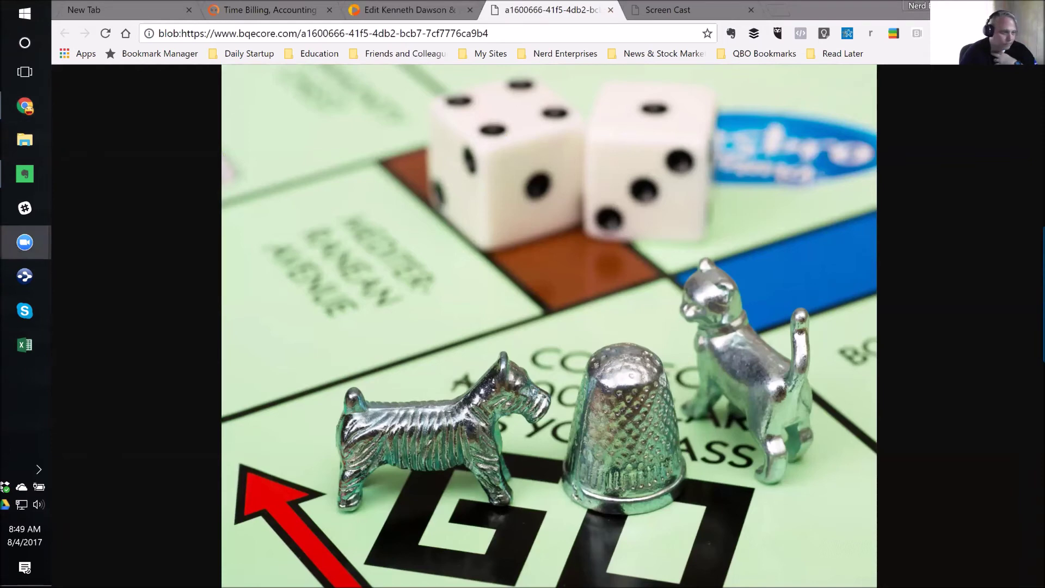
pyautogui.click(611, 10)
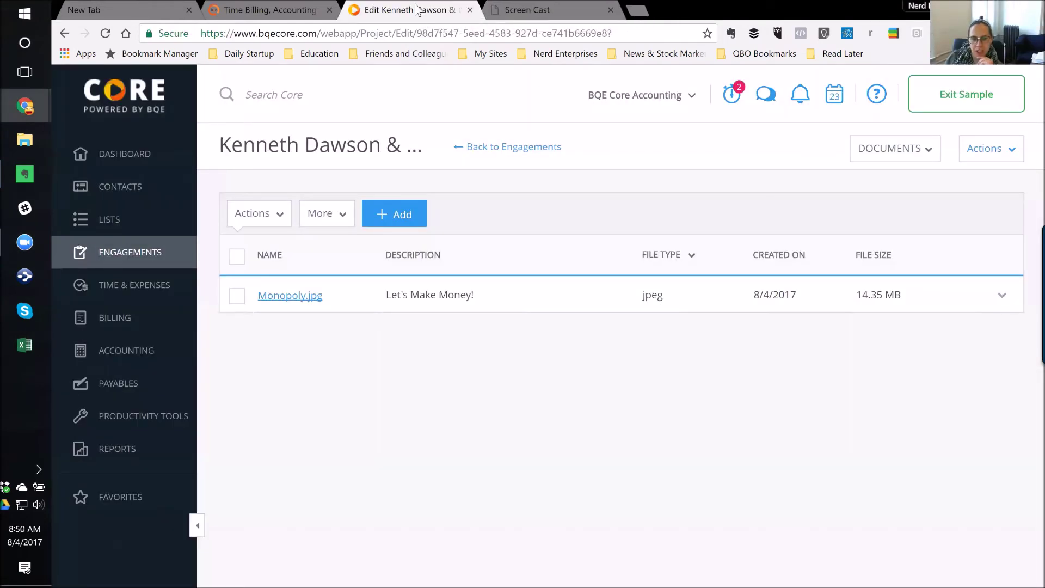
# - Open the standard Reports list, look over the reports in the Accounting group, and collapse the group again
pyautogui.click(118, 453)
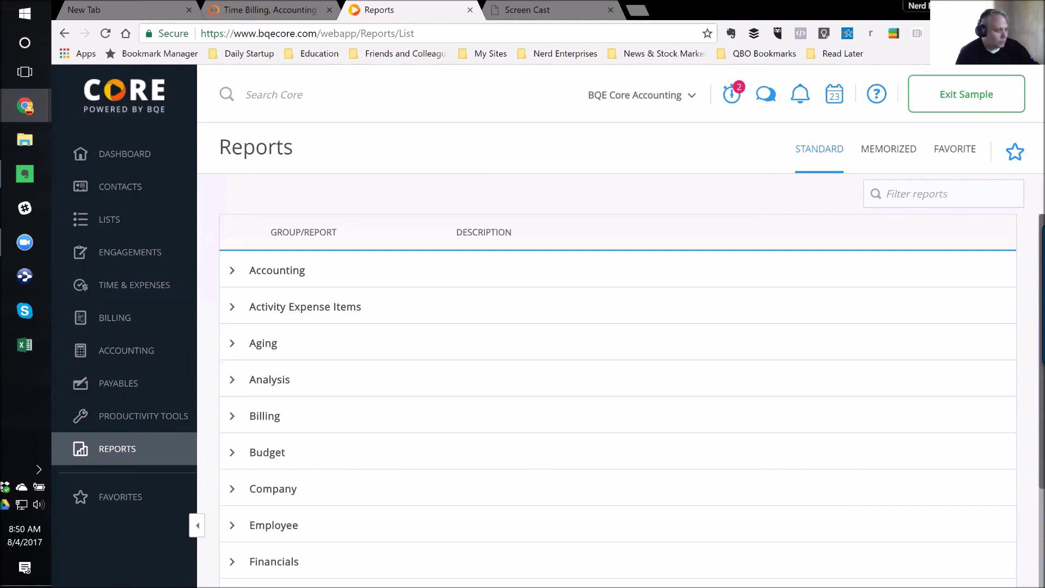
pyautogui.click(280, 273)
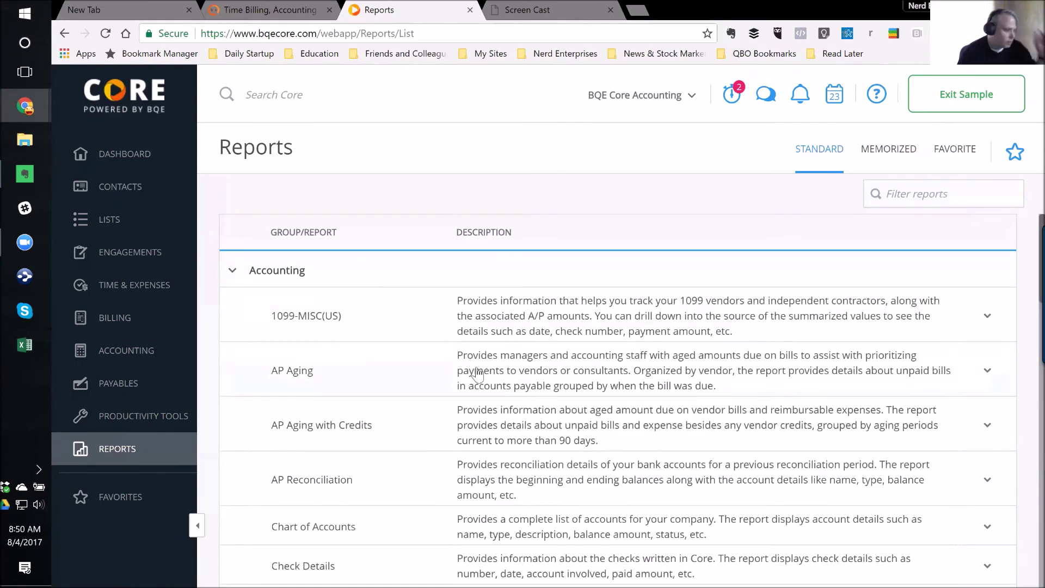
pyautogui.click(255, 279)
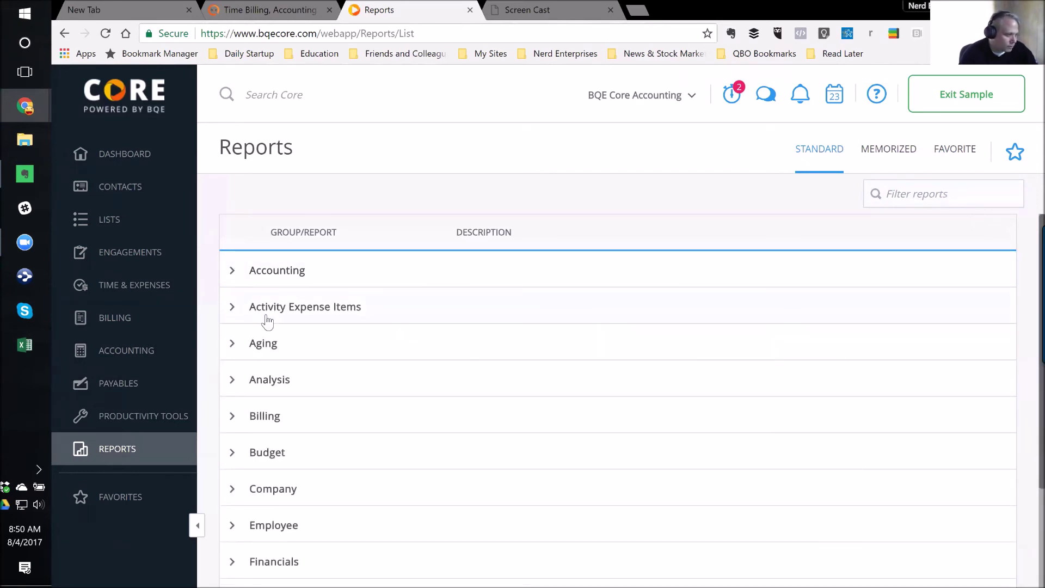
pyautogui.click(234, 272)
pyautogui.click(234, 271)
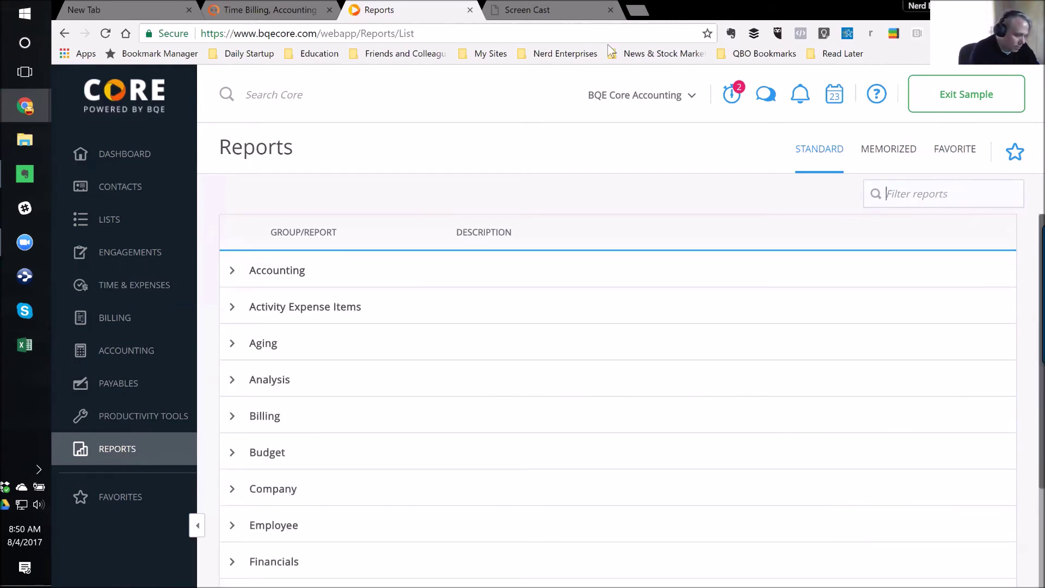
# - Try filtering the standard reports by "Profit & Loss", and clear the filter
pyautogui.write('Profit')
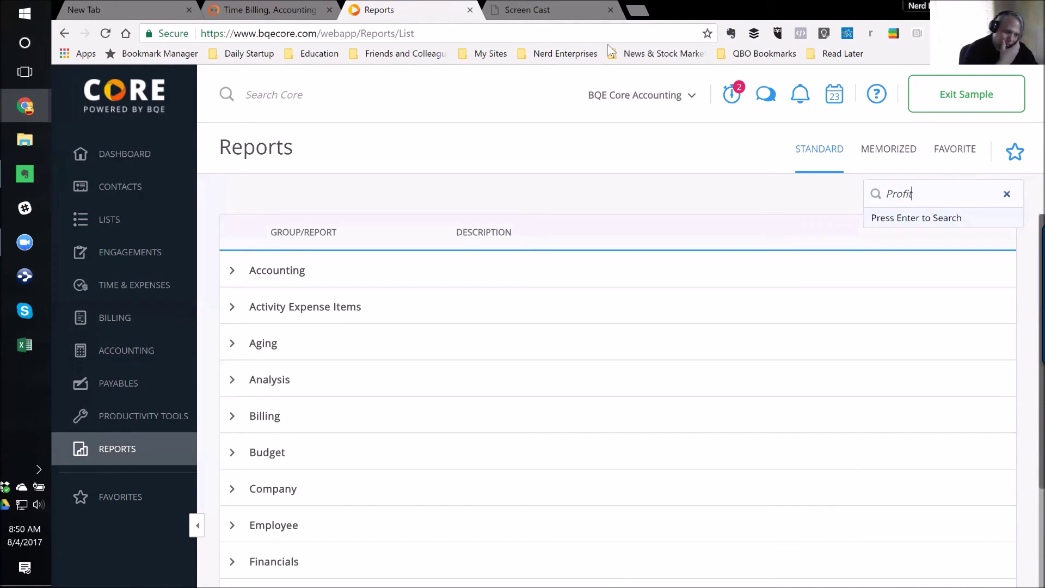
pyautogui.write(' & Loss')
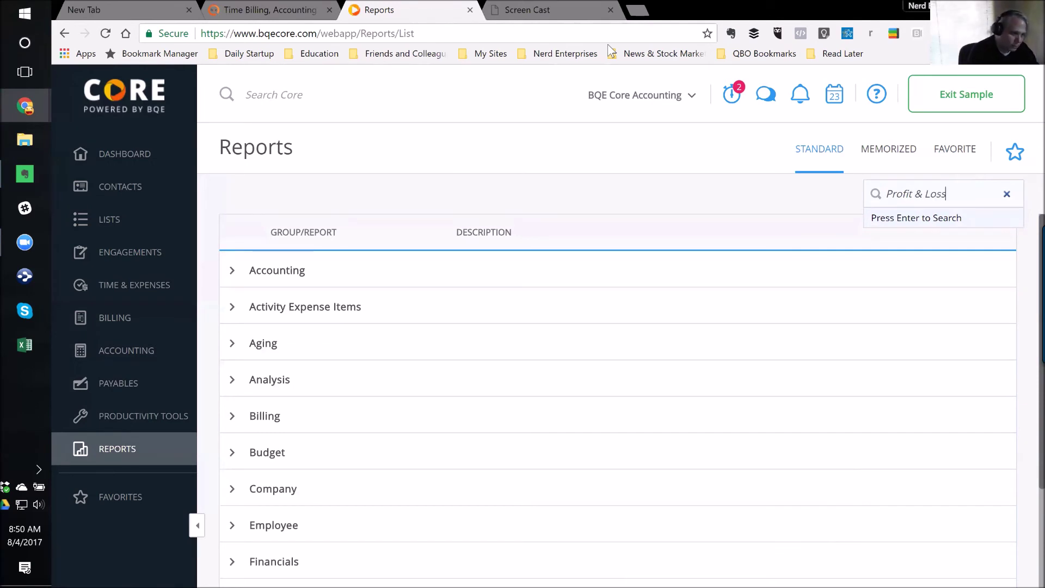
pyautogui.press('Return')
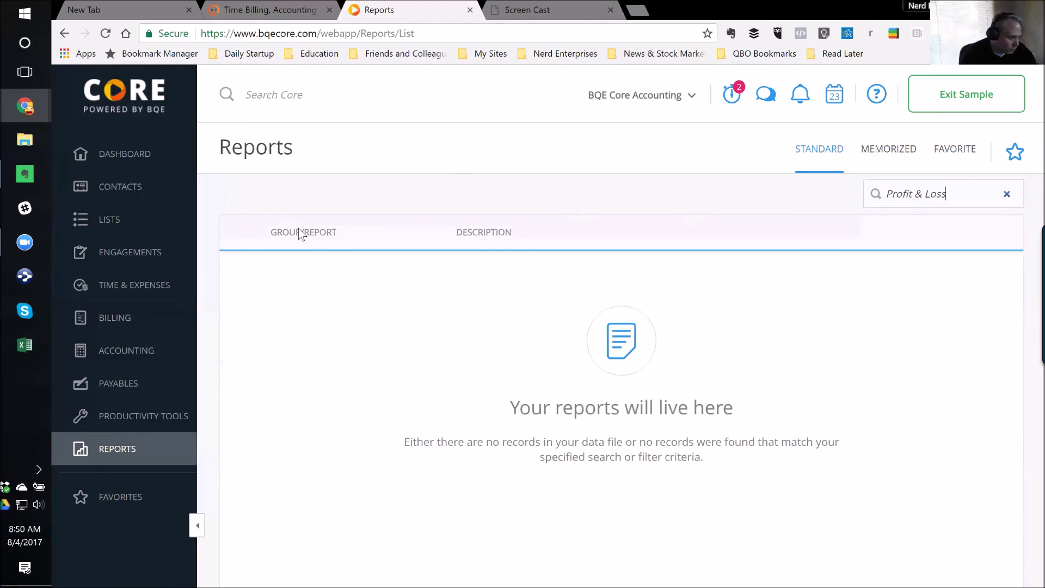
pyautogui.hotkey('ctrl', 'a')
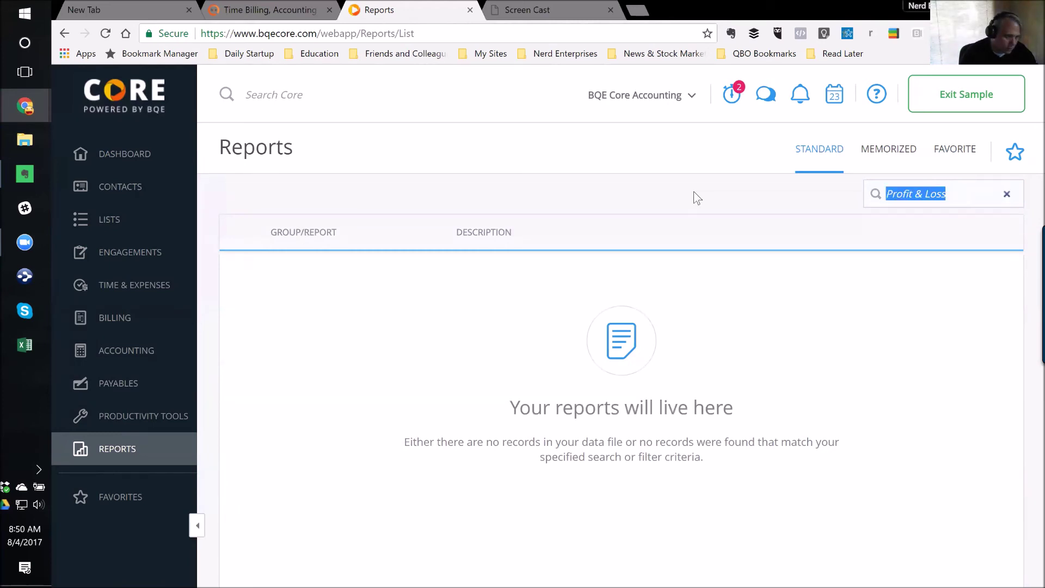
pyautogui.click(1007, 194)
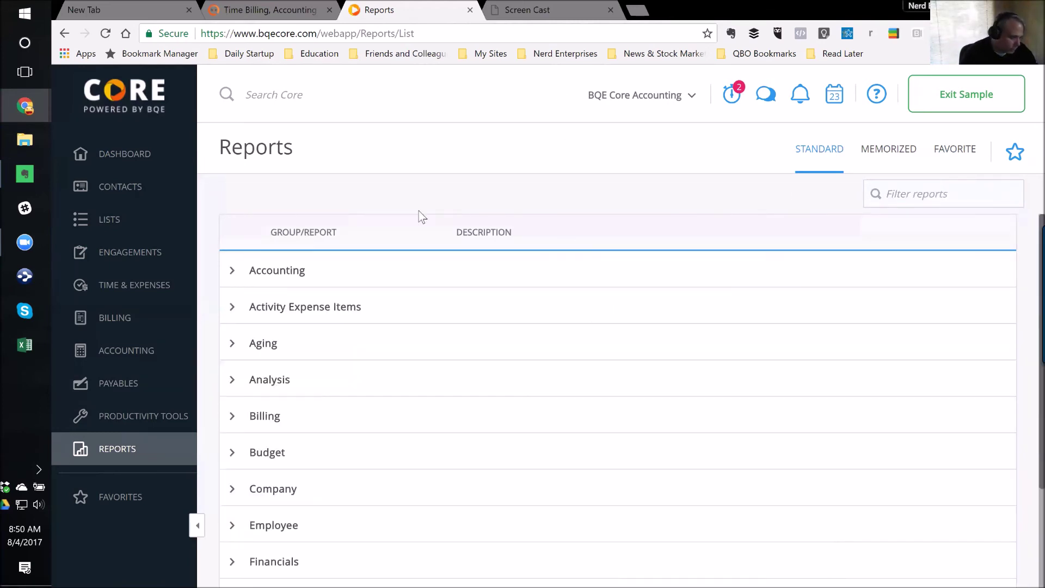
# - Filter the standard reports by "Profit" and open the customization of the Monthly Profit and Loss Accrual Basis report
pyautogui.write('Profit')
pyautogui.press('Return')
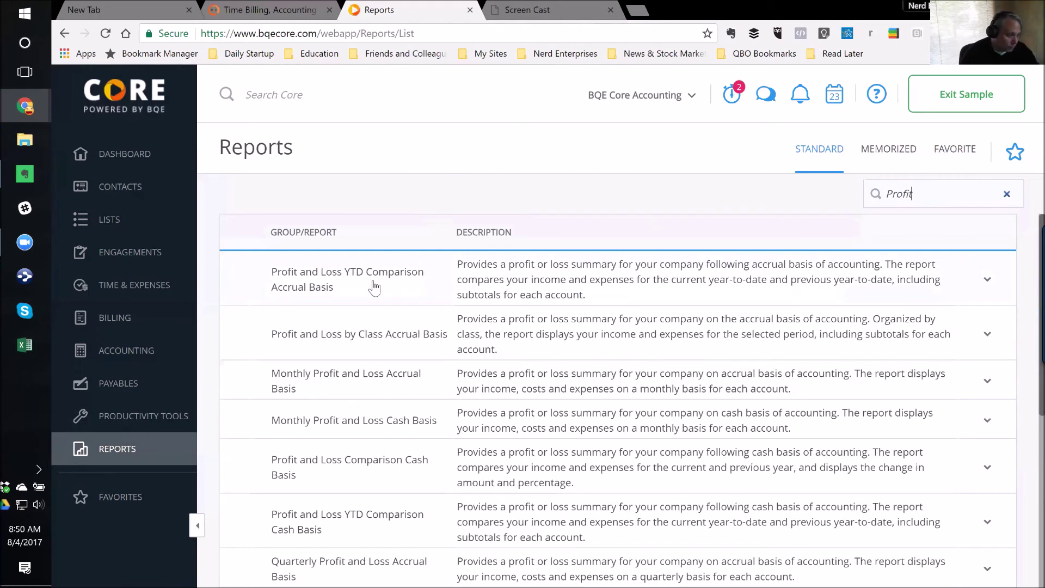
pyautogui.click(351, 378)
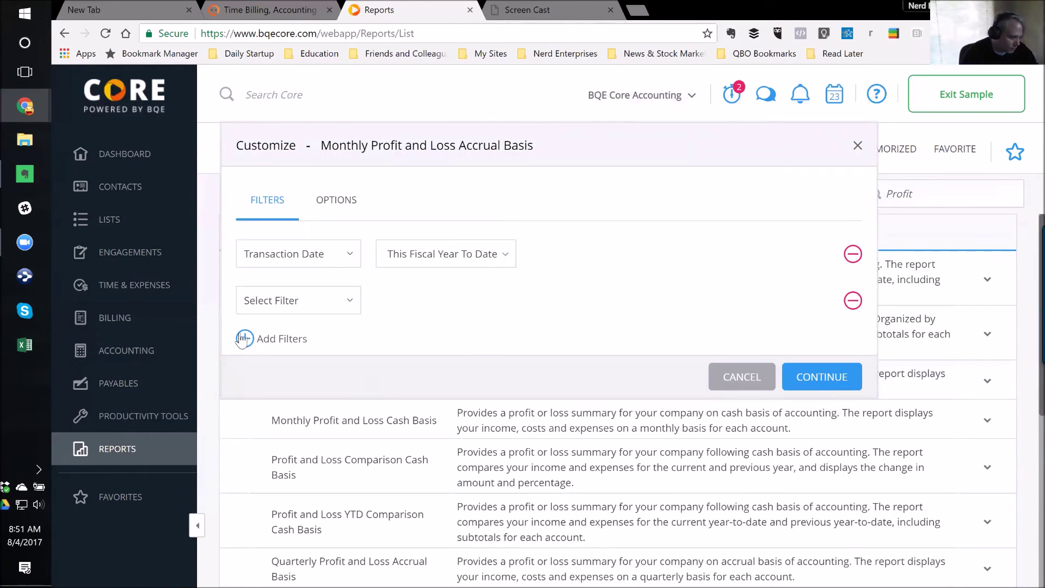
# - Examine the filter types available for an additional report filter and the report's Options, then return to the Filters
pyautogui.click(350, 302)
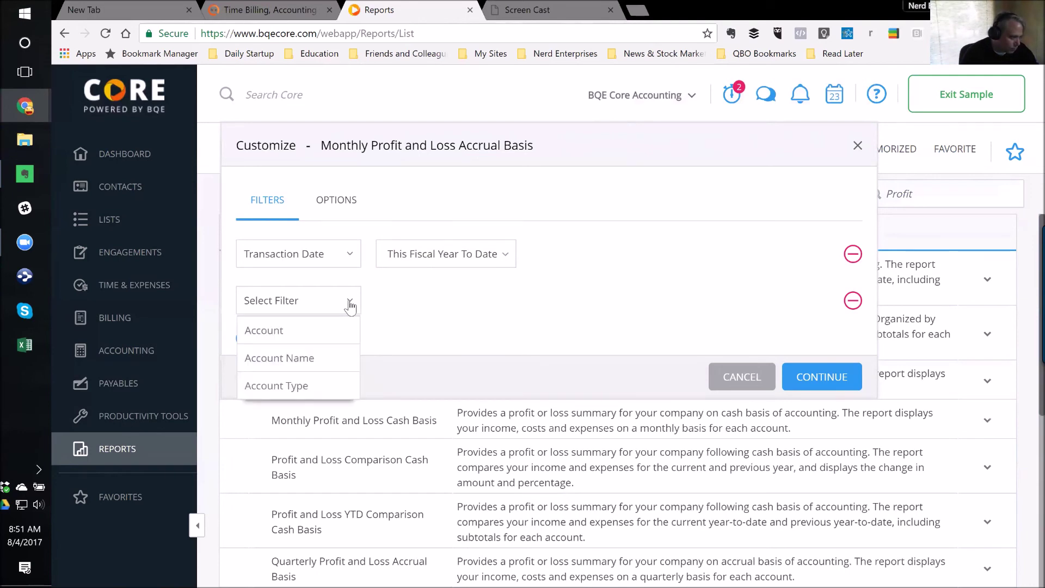
pyautogui.click(336, 200)
pyautogui.click(261, 201)
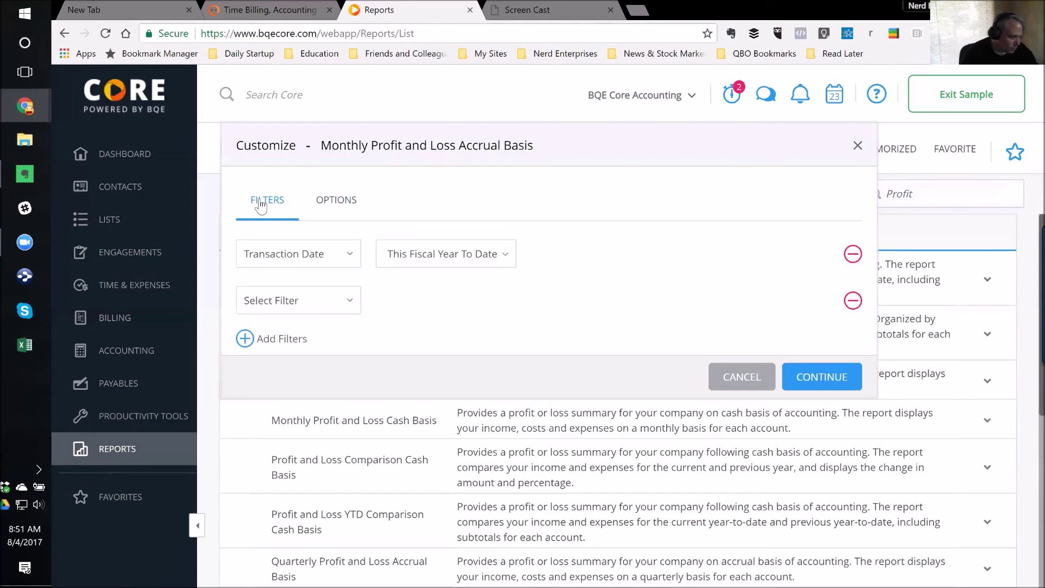
# - Generate the Monthly Profit and Loss Accrual Basis report for this fiscal year to date, view it, and return to the Reports list
pyautogui.click(833, 381)
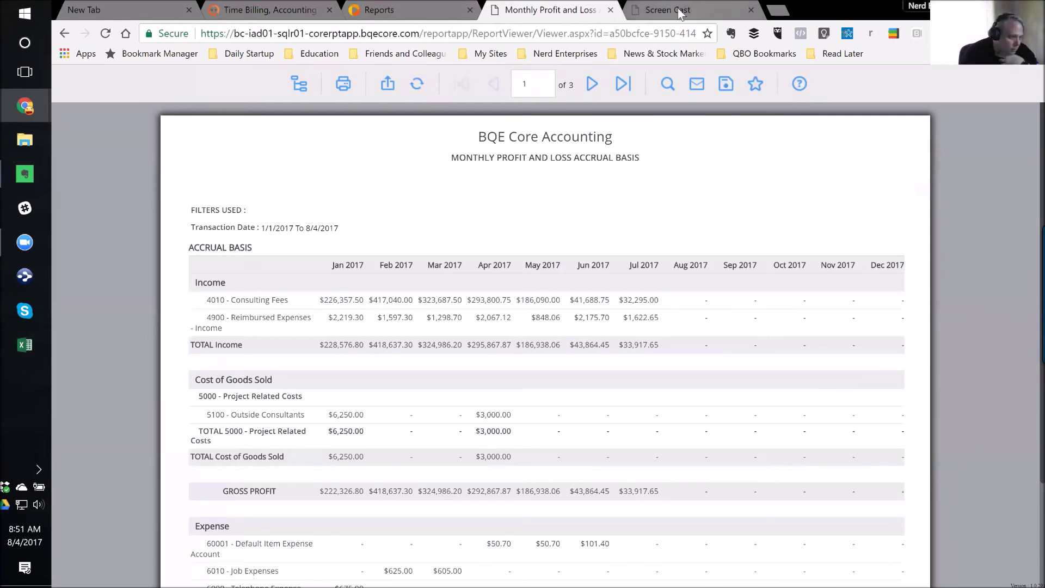
pyautogui.click(416, 9)
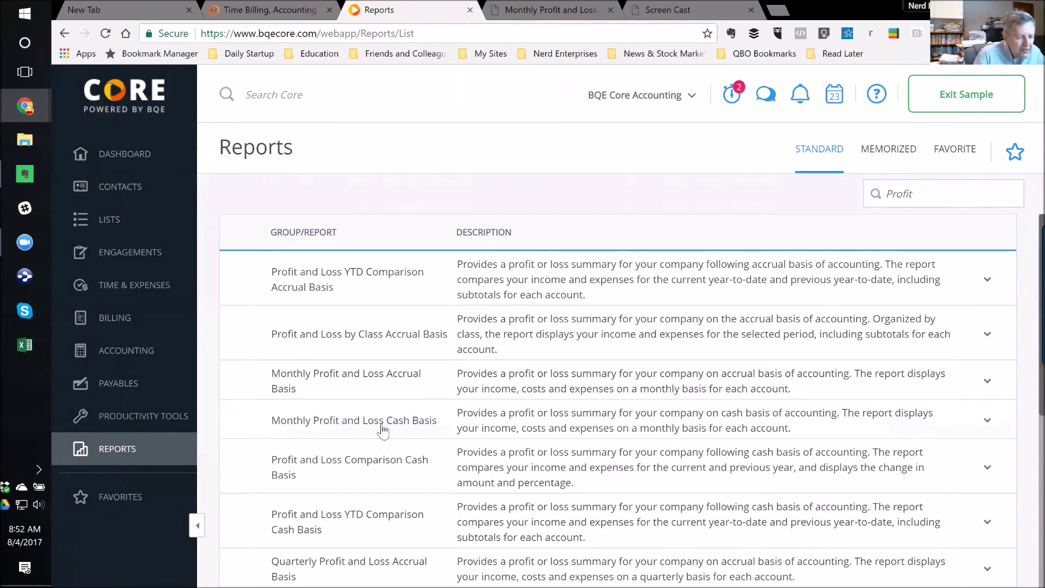
# - Search the standard reports for "Sales" and for "Sales Tax", and clear the filter
pyautogui.scroll(-1, 390, 443)
pyautogui.moveTo(920, 194); pyautogui.dragTo(801, 197)
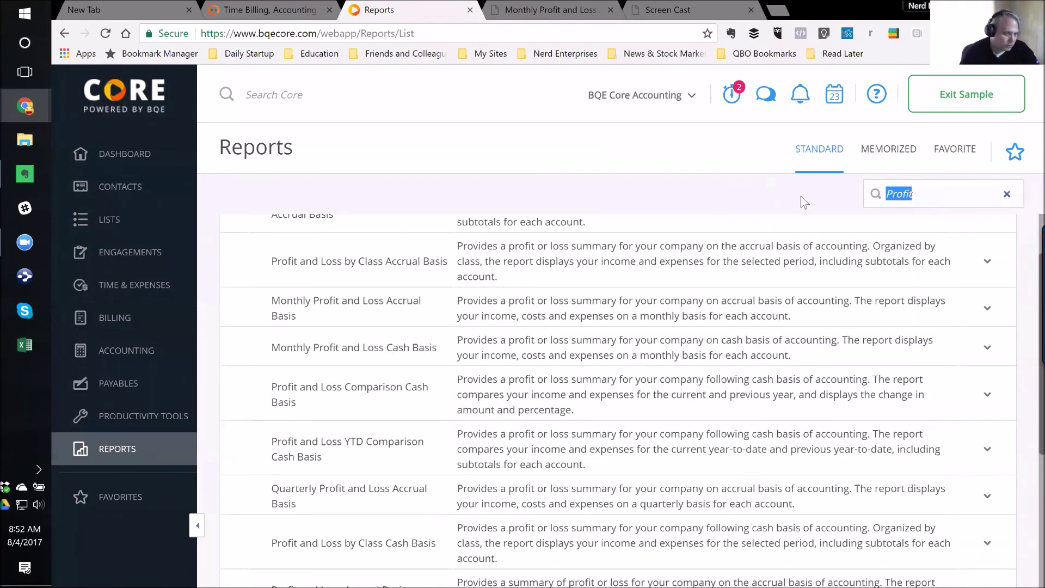
pyautogui.write('Sales')
pyautogui.press('Return')
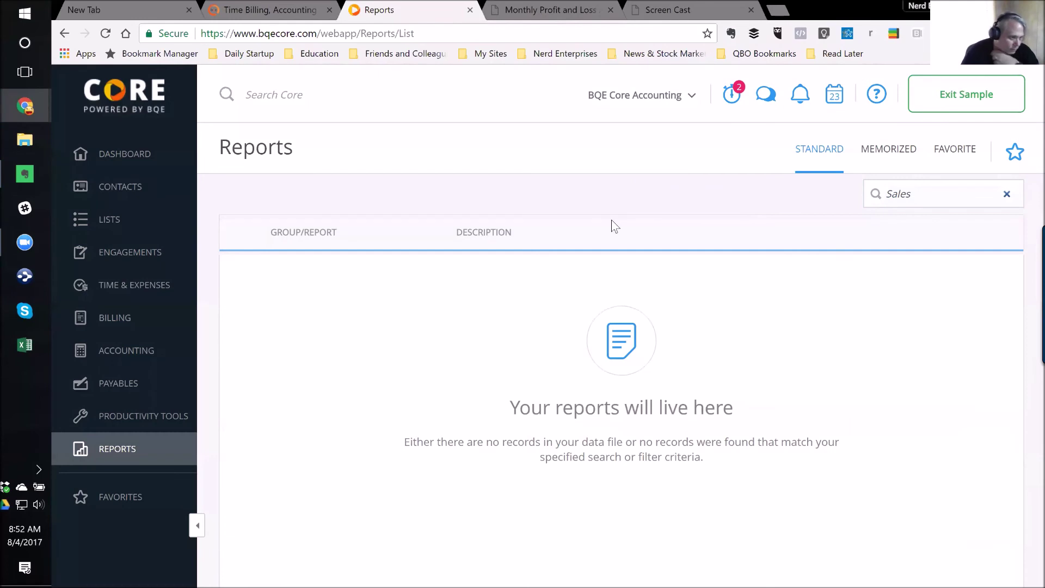
pyautogui.write('Tax')
pyautogui.press('Return')
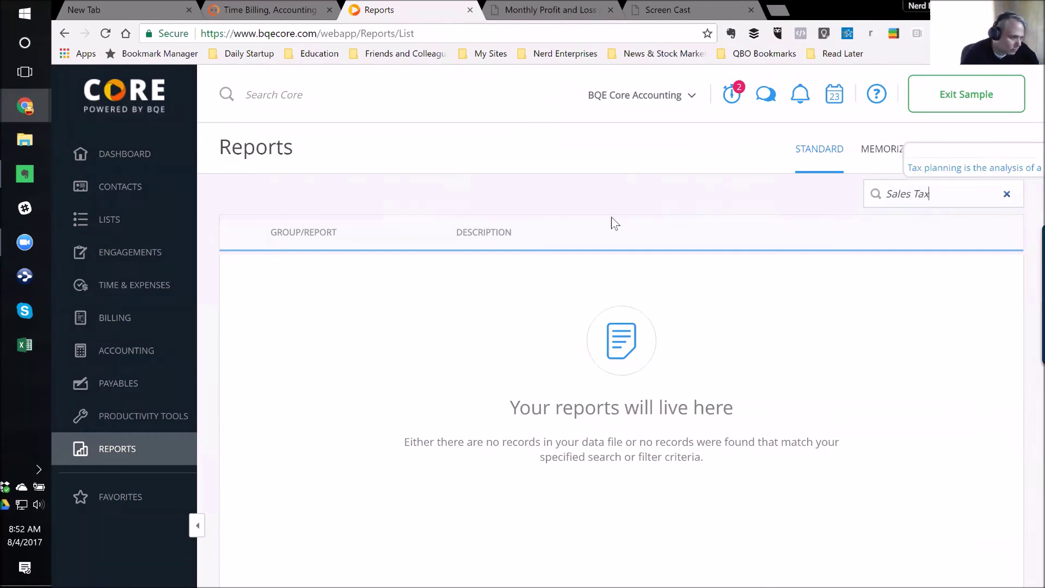
pyautogui.click(1007, 194)
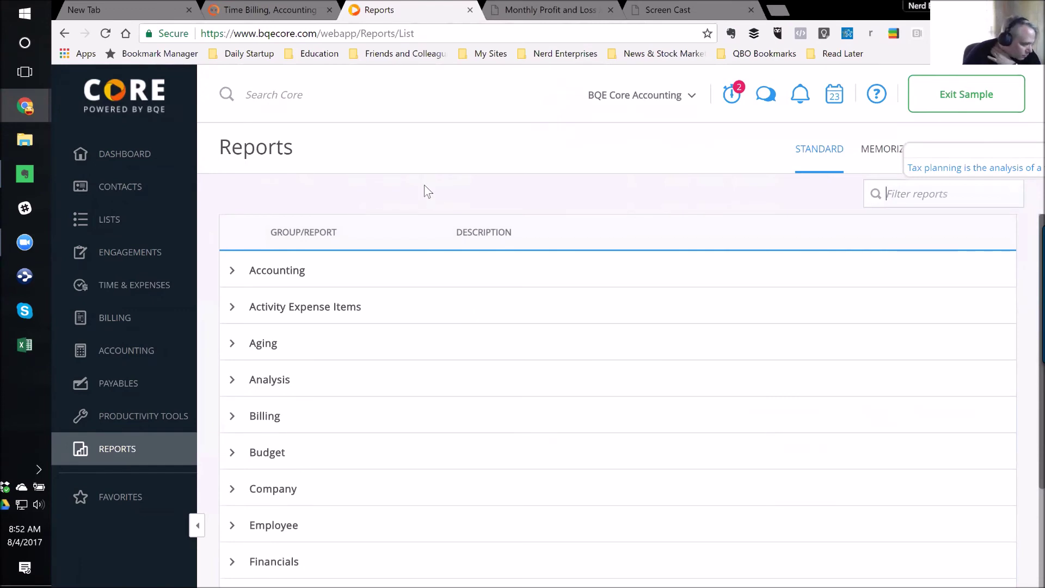
# - Look over the standard report groups, expand the Accounting group, and read through its reports
pyautogui.scroll(-3, 301, 436)
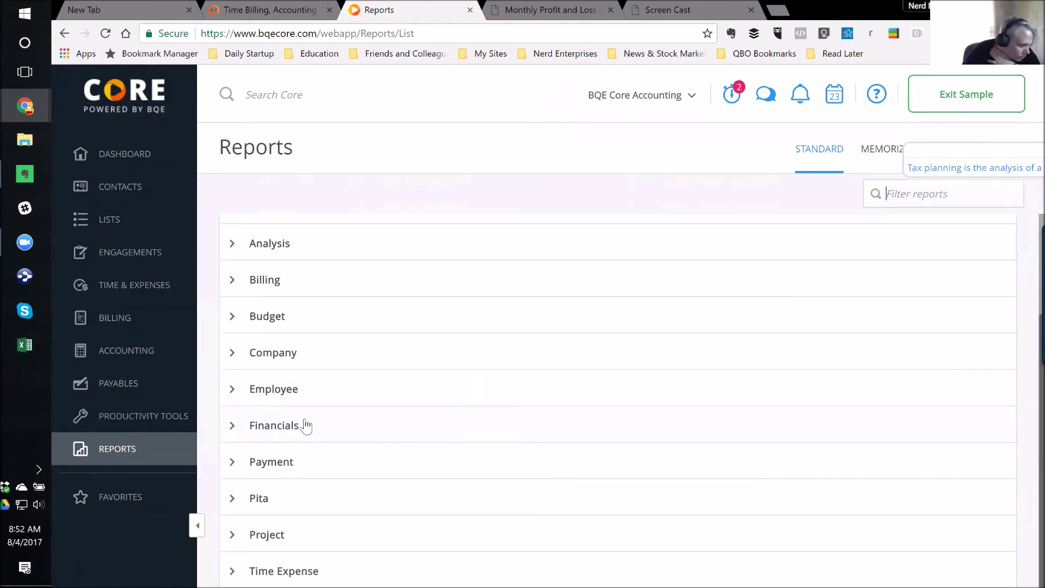
pyautogui.scroll(3, 301, 471)
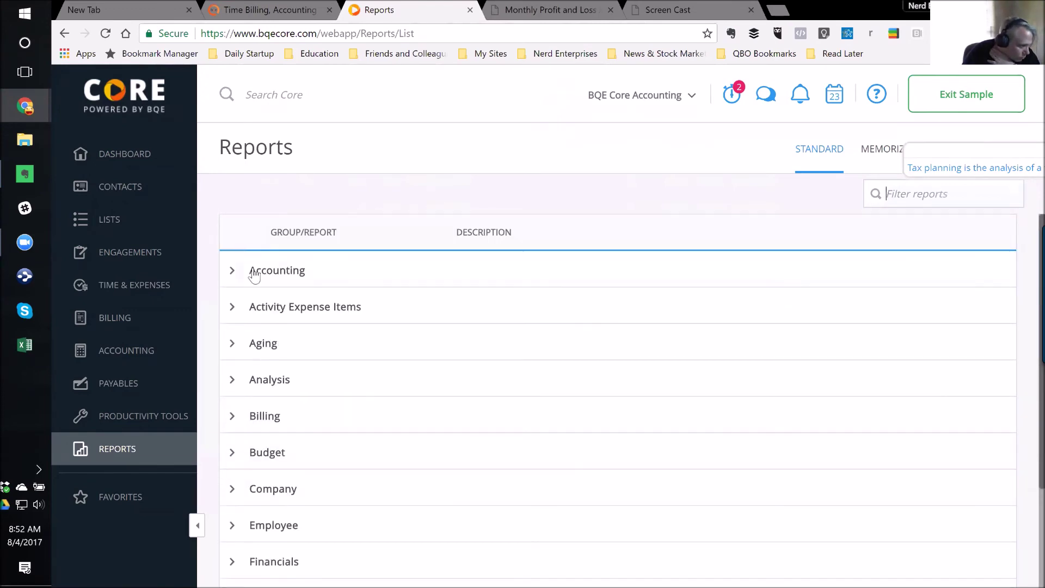
pyautogui.click(254, 275)
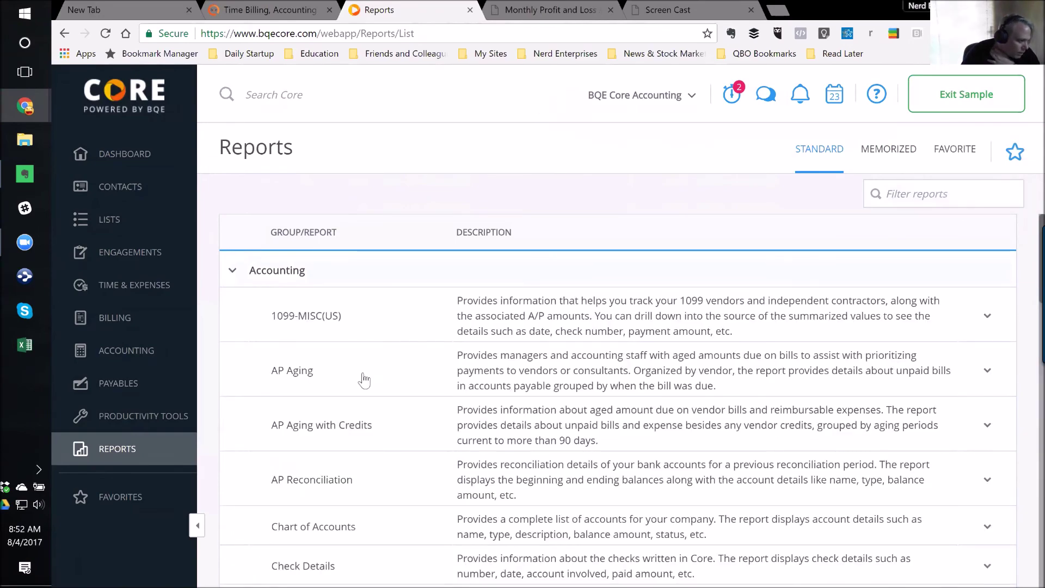
pyautogui.scroll(-8, 351, 380)
pyautogui.scroll(-8, 354, 383)
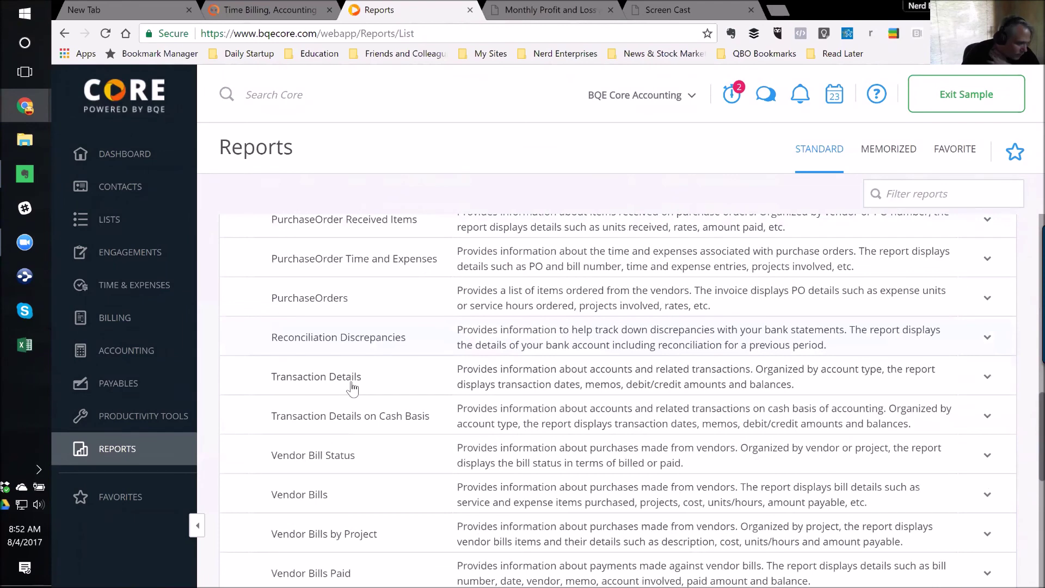
pyautogui.scroll(-4, 352, 388)
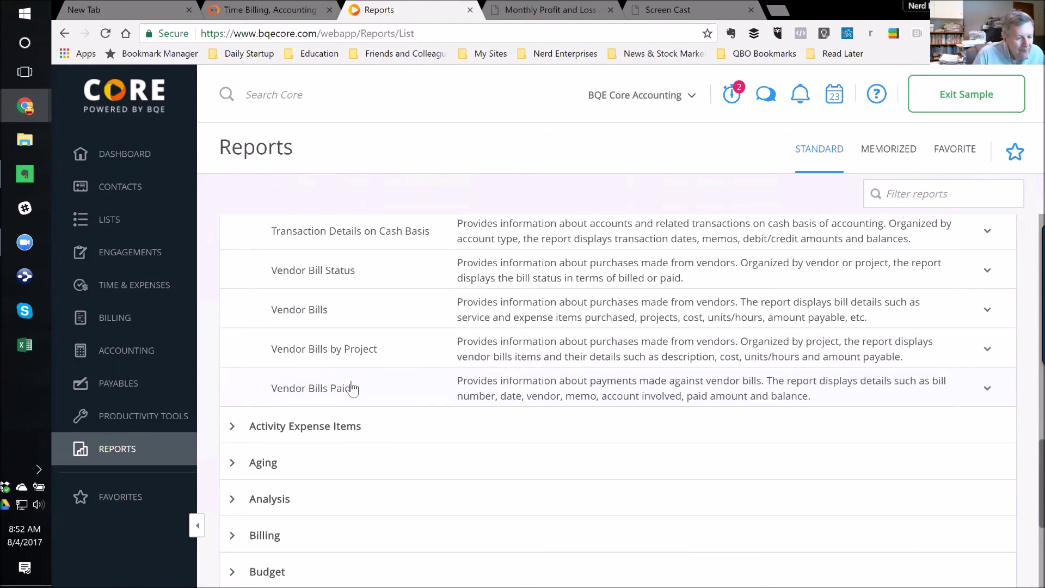
pyautogui.scroll(-1, 309, 480)
# - Expand the Analysis report group and examine its reports, the remaining groups, and the Accounting reports once more
pyautogui.click(268, 427)
pyautogui.scroll(-2, 406, 460)
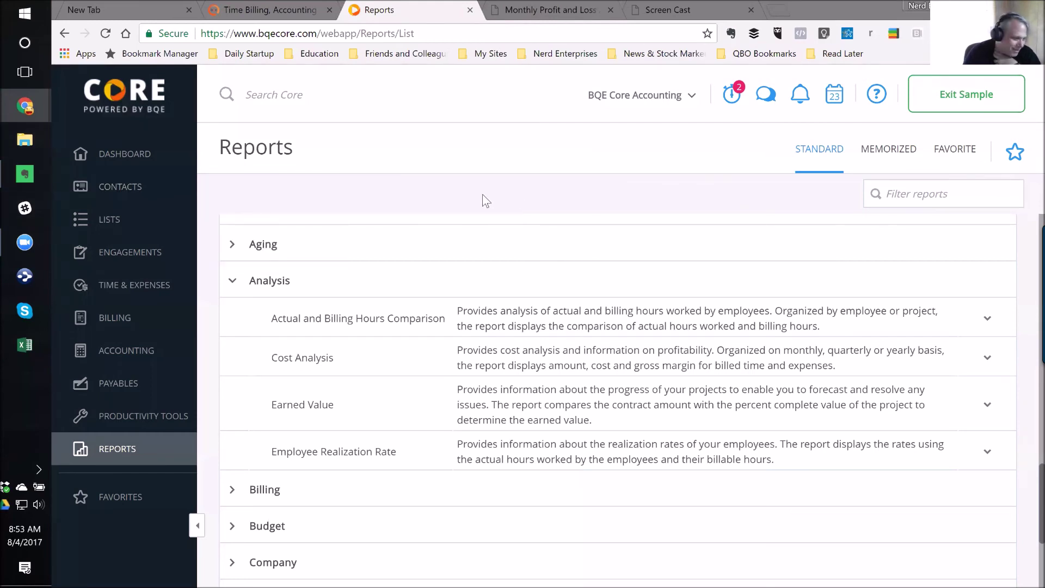
pyautogui.scroll(-3, 389, 434)
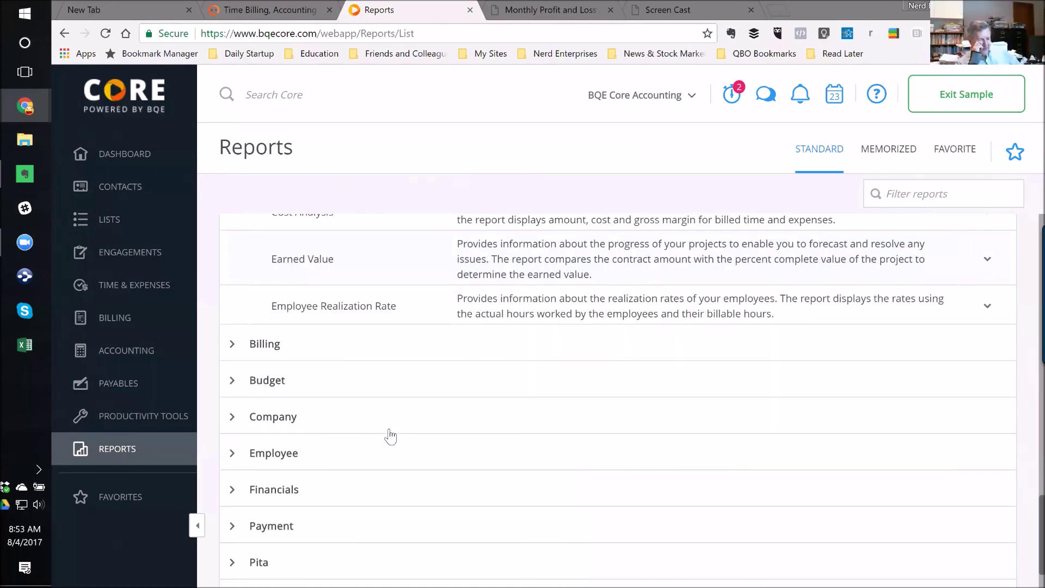
pyautogui.scroll(-1, 389, 435)
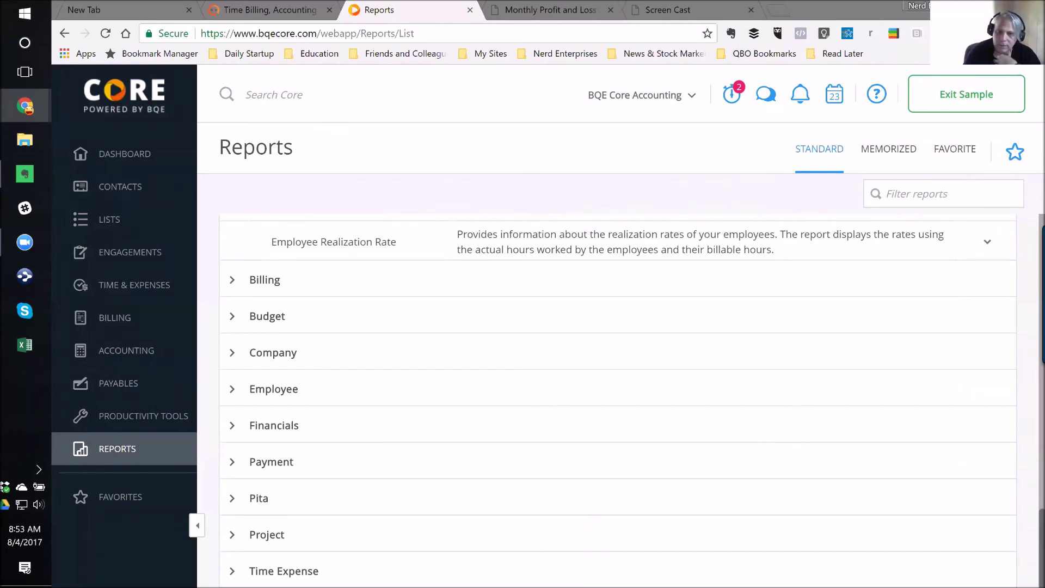
pyautogui.scroll(5, 381, 492)
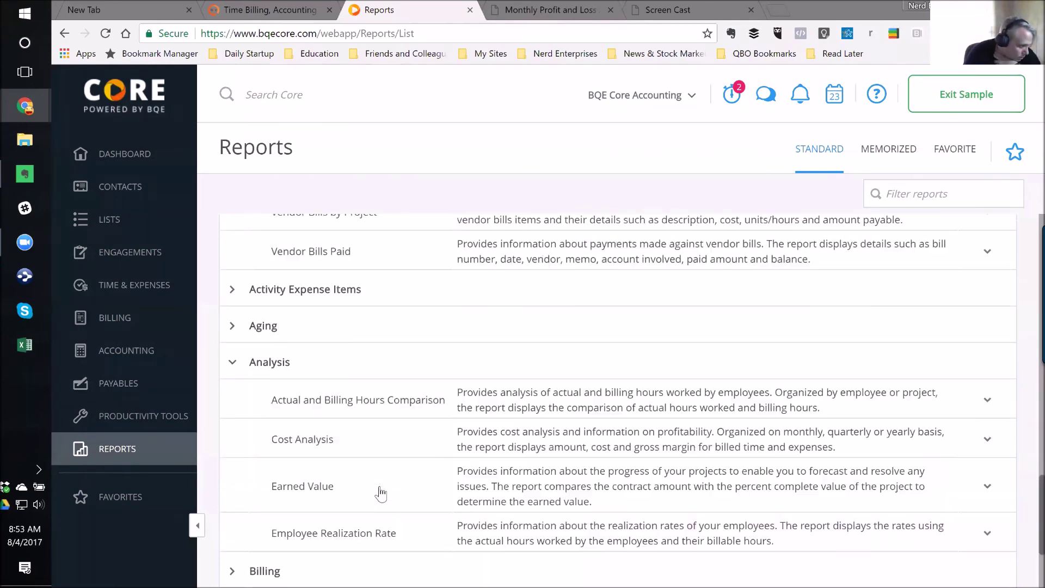
pyautogui.scroll(10, 380, 493)
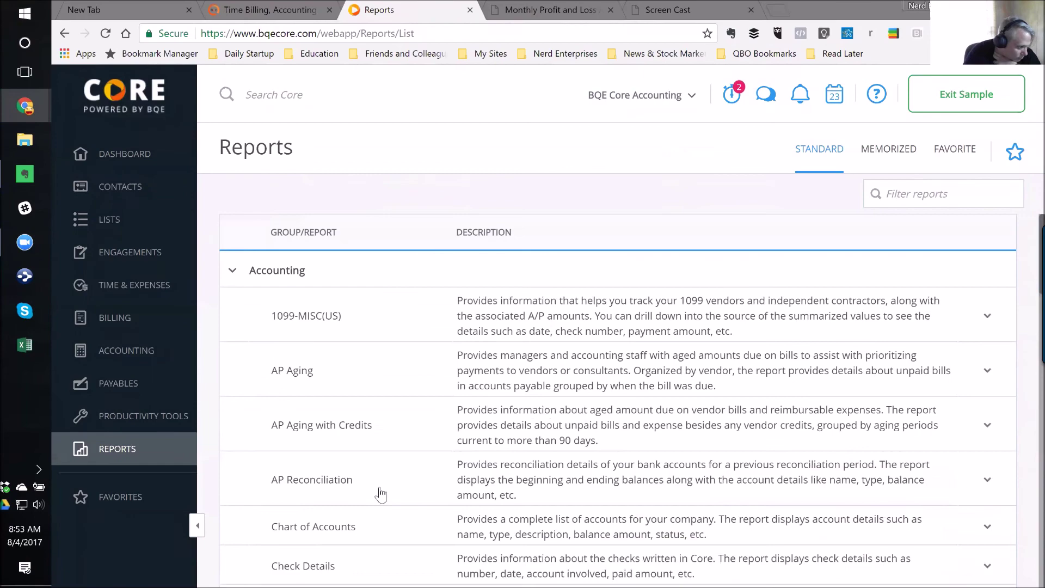
pyautogui.scroll(-9, 380, 494)
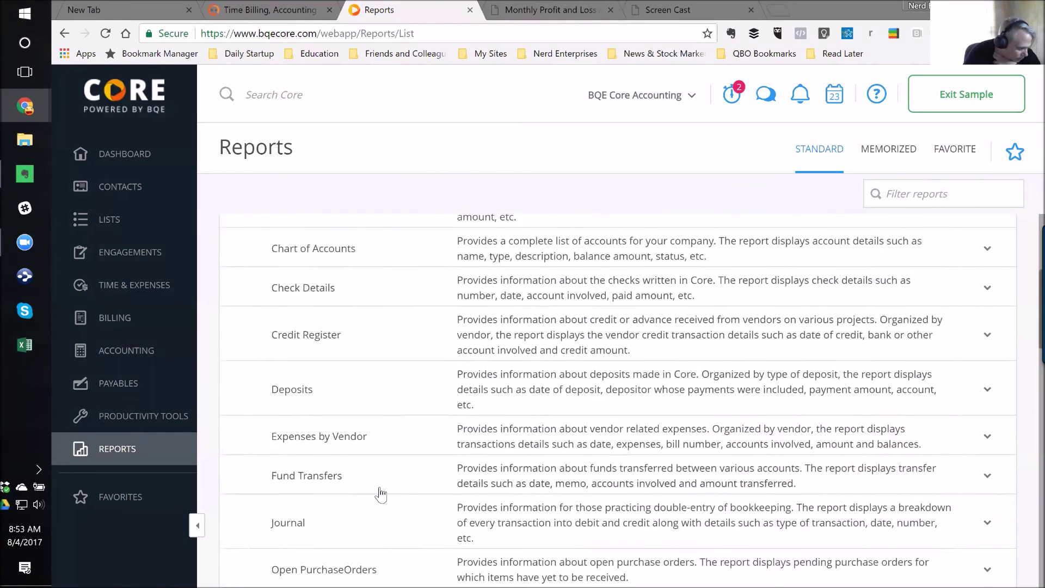
pyautogui.scroll(-6, 381, 495)
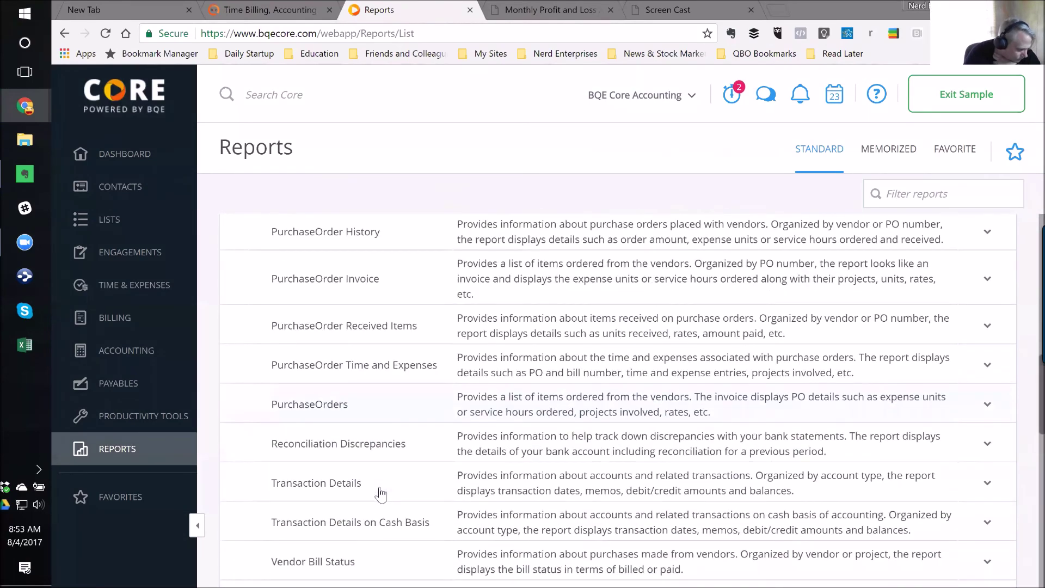
pyautogui.scroll(-3, 381, 494)
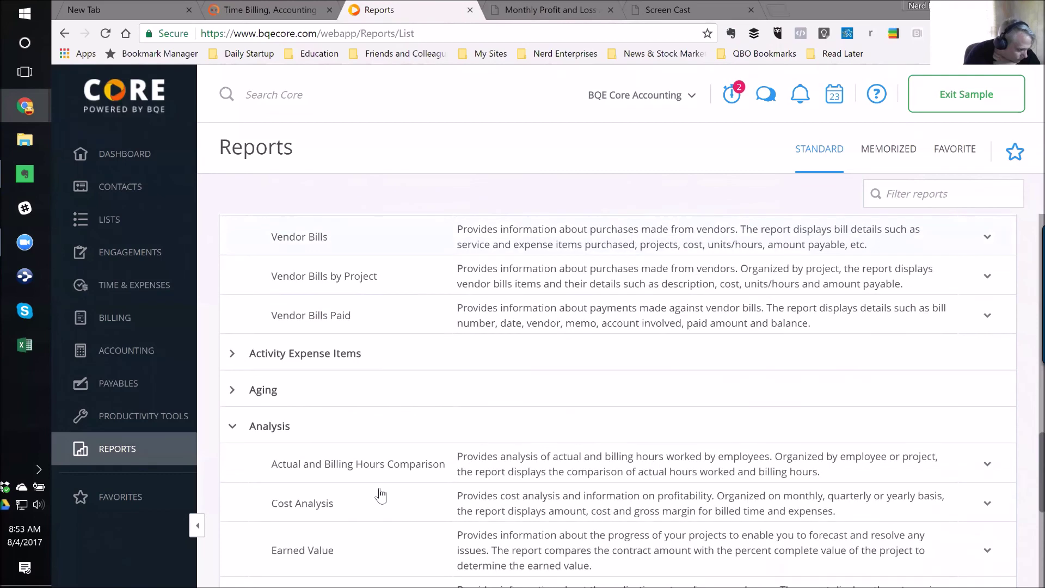
# - Briefly expand and collapse the Activity Expense Items group, collapse the Analysis group, and look over the remaining report groups
pyautogui.click(287, 368)
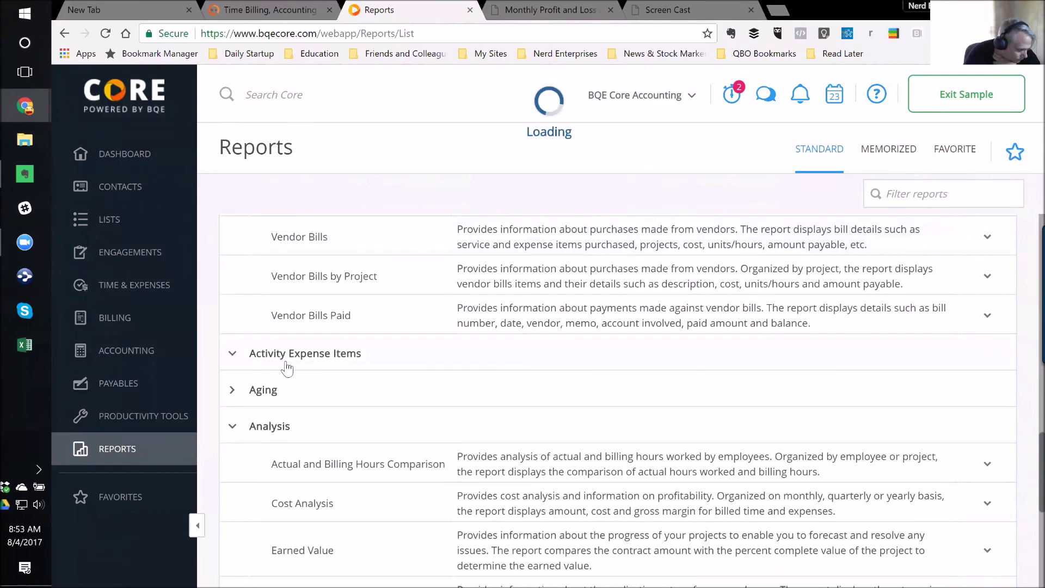
pyautogui.click(287, 368)
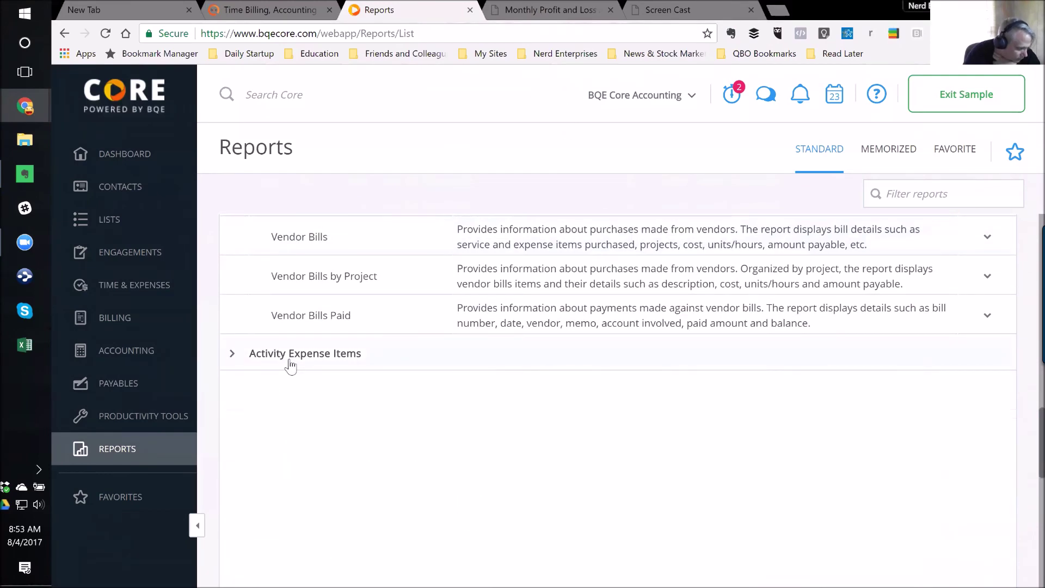
pyautogui.click(268, 435)
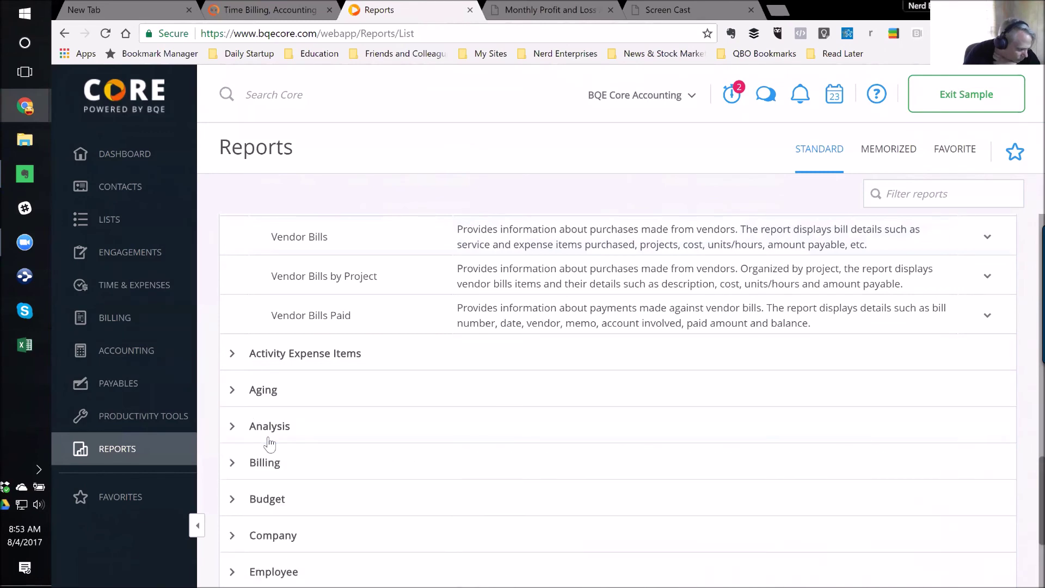
pyautogui.scroll(-3, 269, 444)
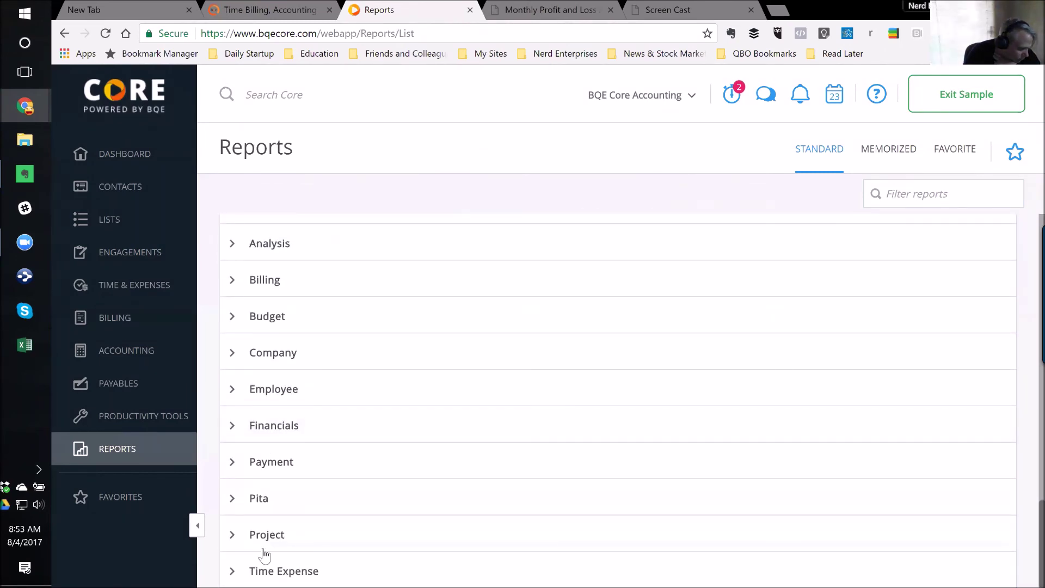
# - Search the standard reports for "Audit", clear the filter, and look through the report groups
pyautogui.click(925, 194)
pyautogui.write('Audit')
pyautogui.press('Return')
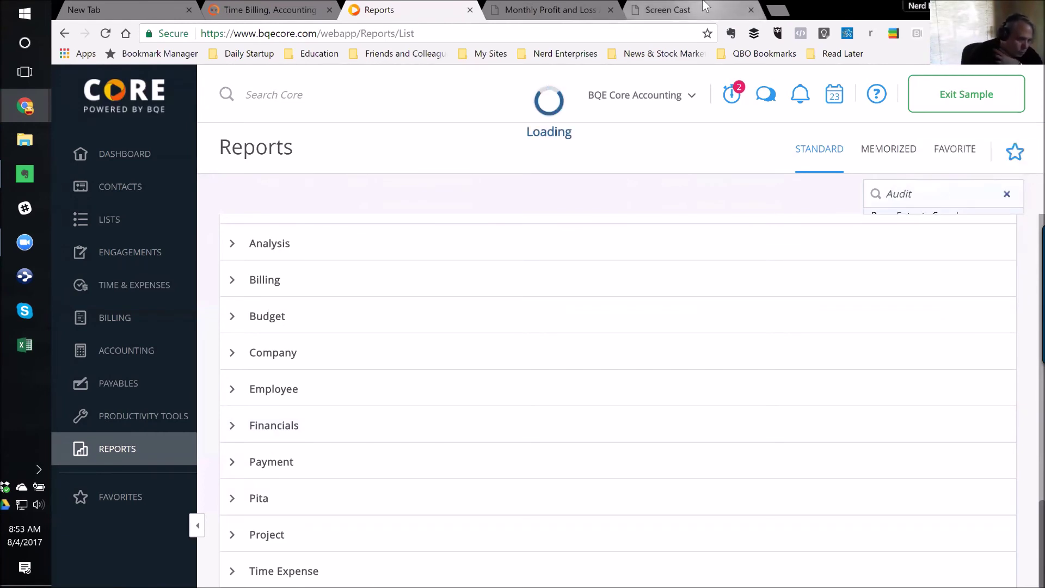
pyautogui.click(492, 241)
pyautogui.click(937, 194)
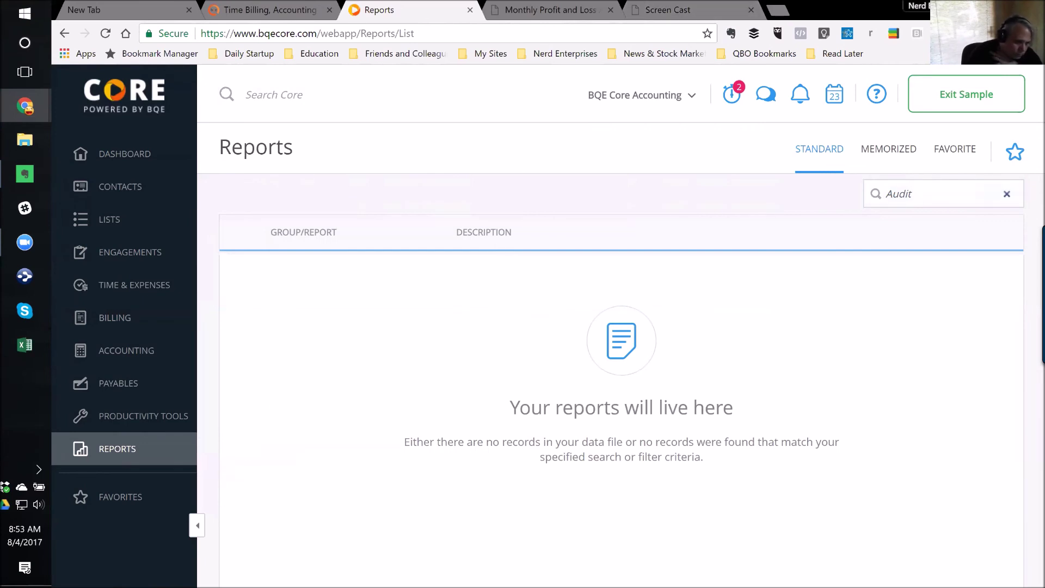
pyautogui.click(1006, 195)
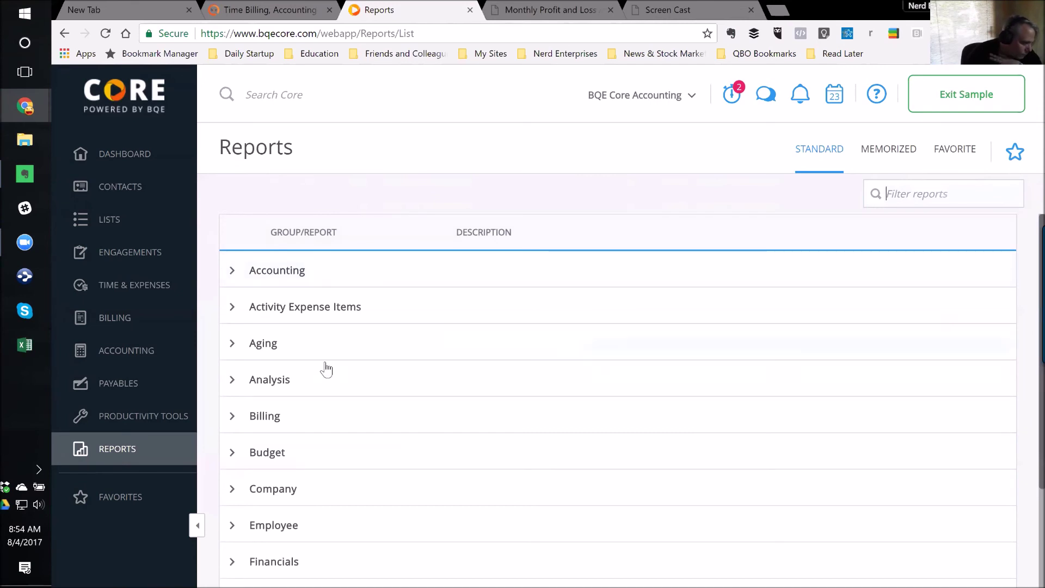
pyautogui.scroll(-3, 327, 371)
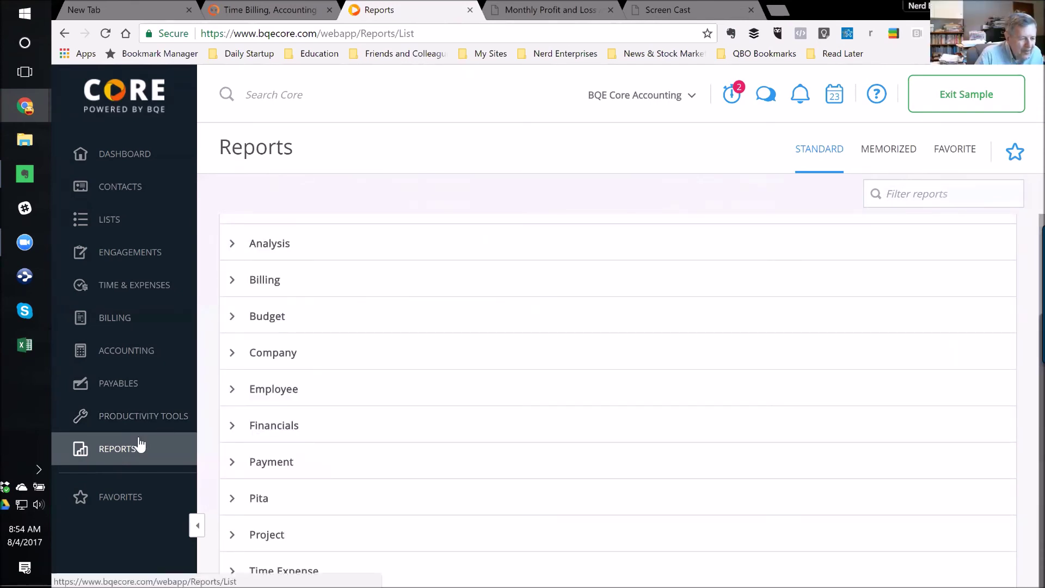
# - Leave the Reports page for the company's Global Settings and display the Accounting settings with the default system accounts
pyautogui.moveTo(124, 308)
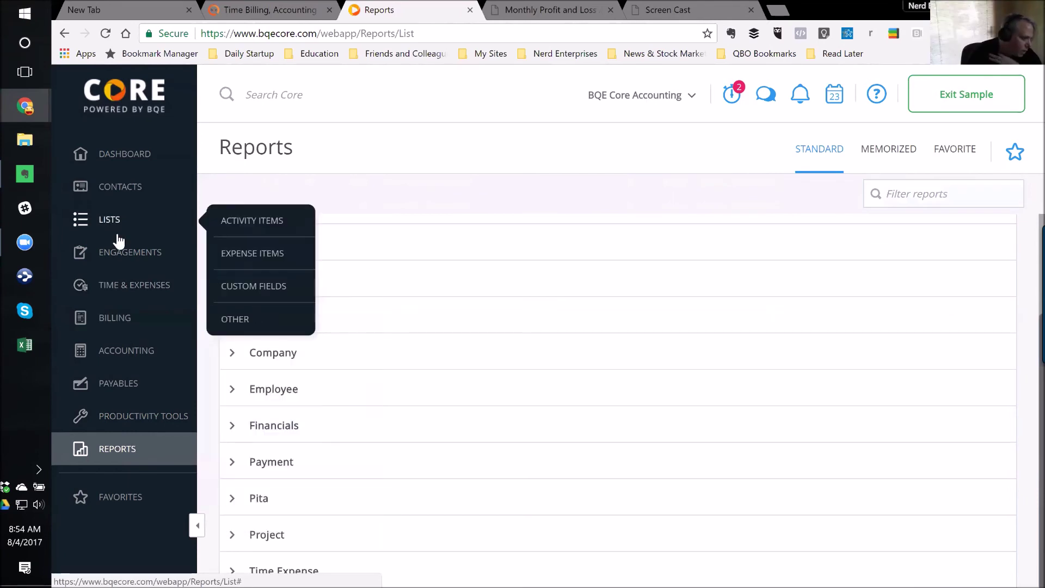
pyautogui.moveTo(125, 433)
pyautogui.moveTo(156, 362)
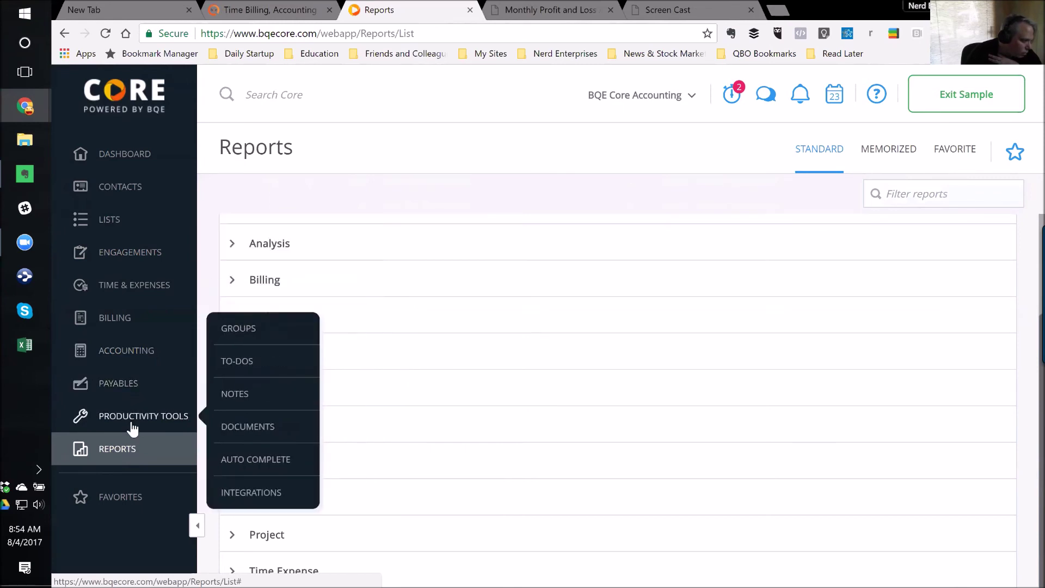
pyautogui.click(690, 97)
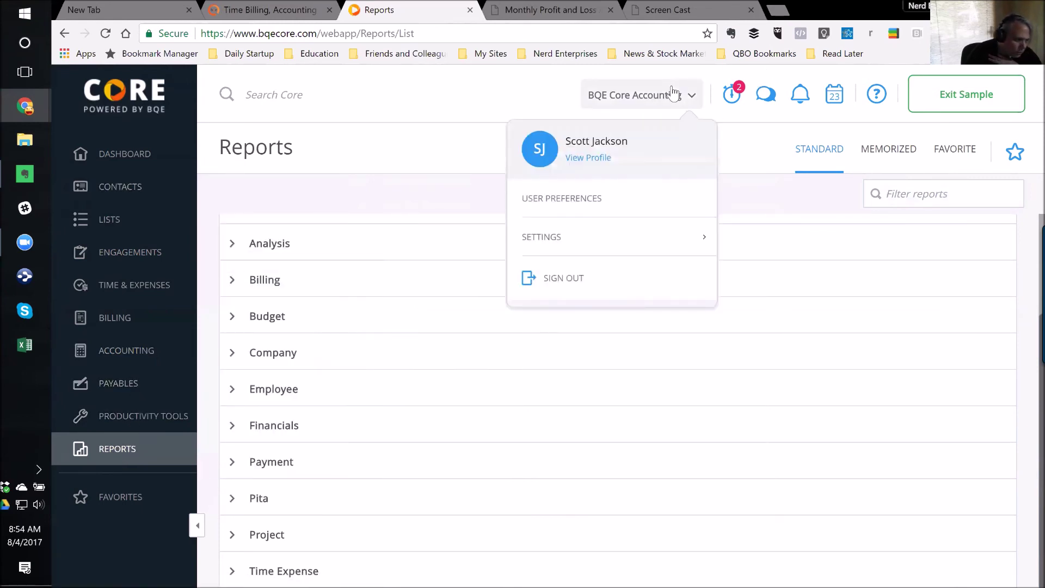
pyautogui.moveTo(526, 253)
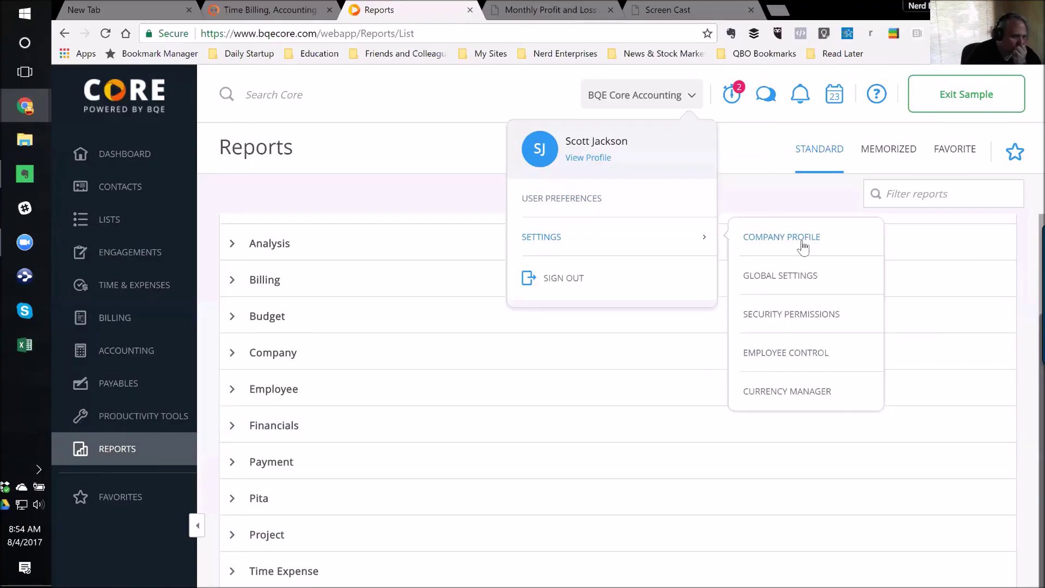
pyautogui.click(779, 276)
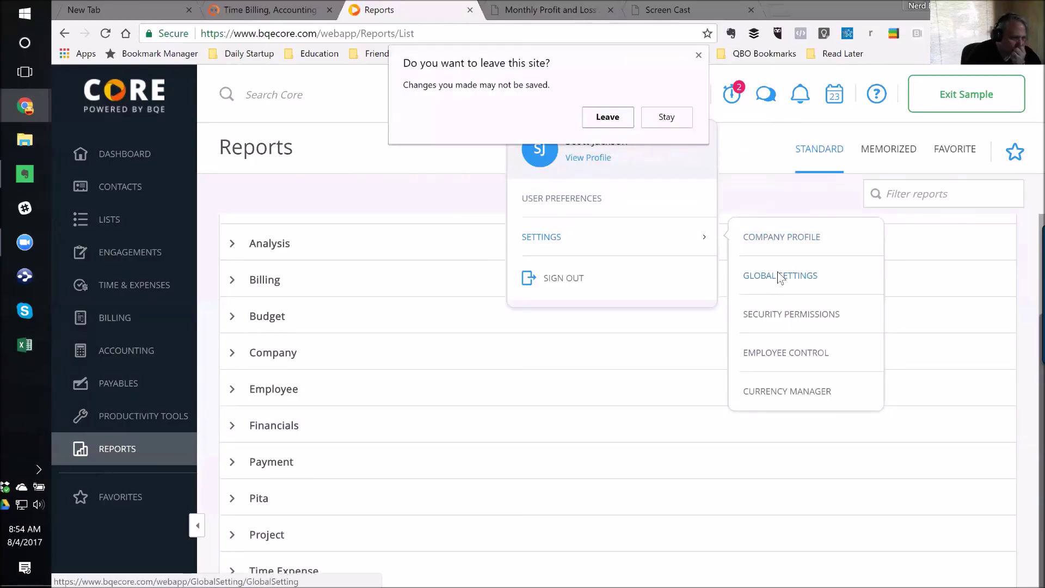
pyautogui.click(608, 117)
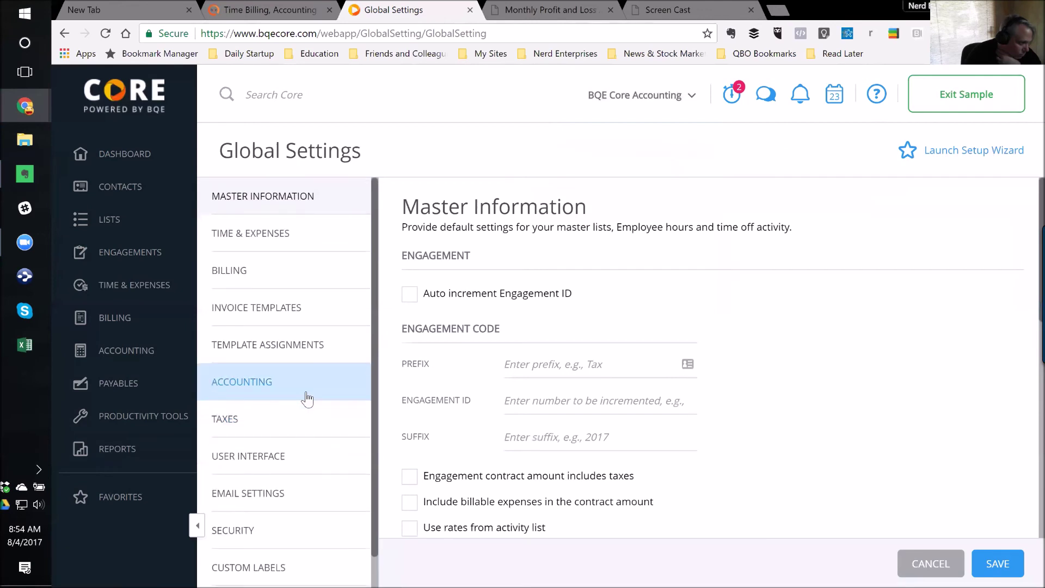
pyautogui.click(245, 389)
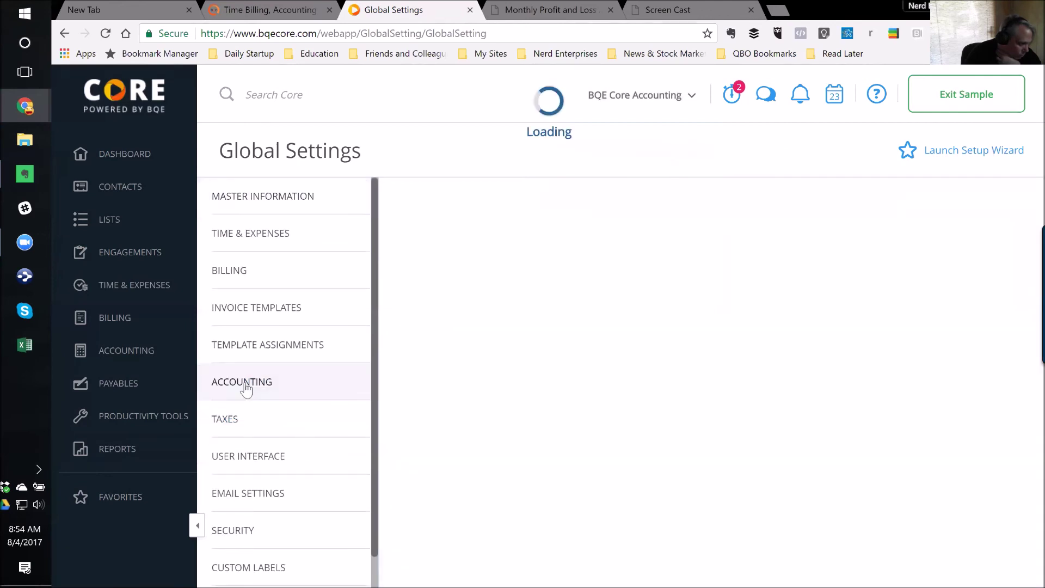
pyautogui.scroll(-1, 272, 391)
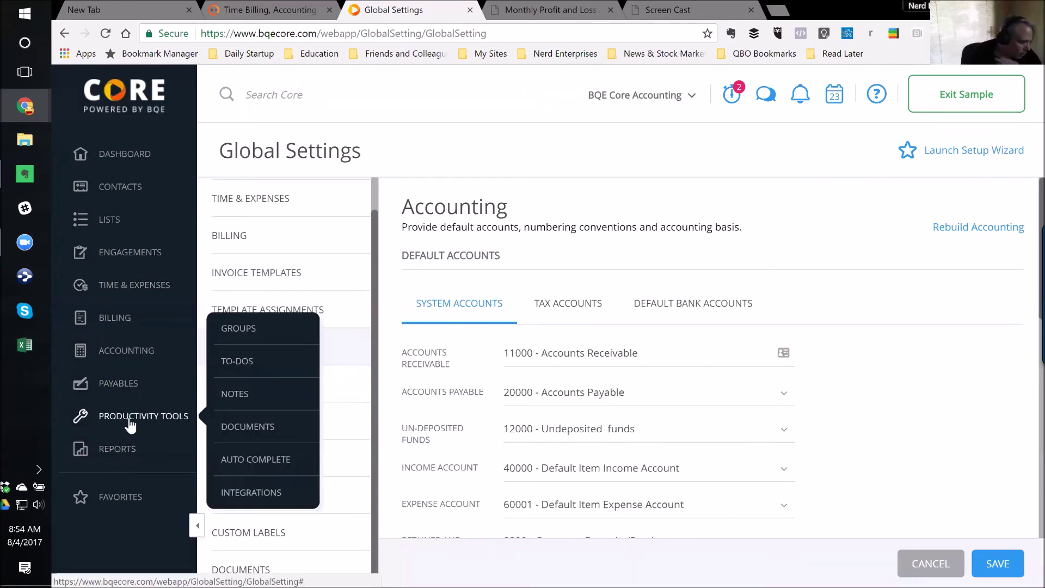
# - Start adding QuickBooks Online as an integrated product, proceed as far as the Intuit sign-in page, and return to Integrations
pyautogui.click(250, 492)
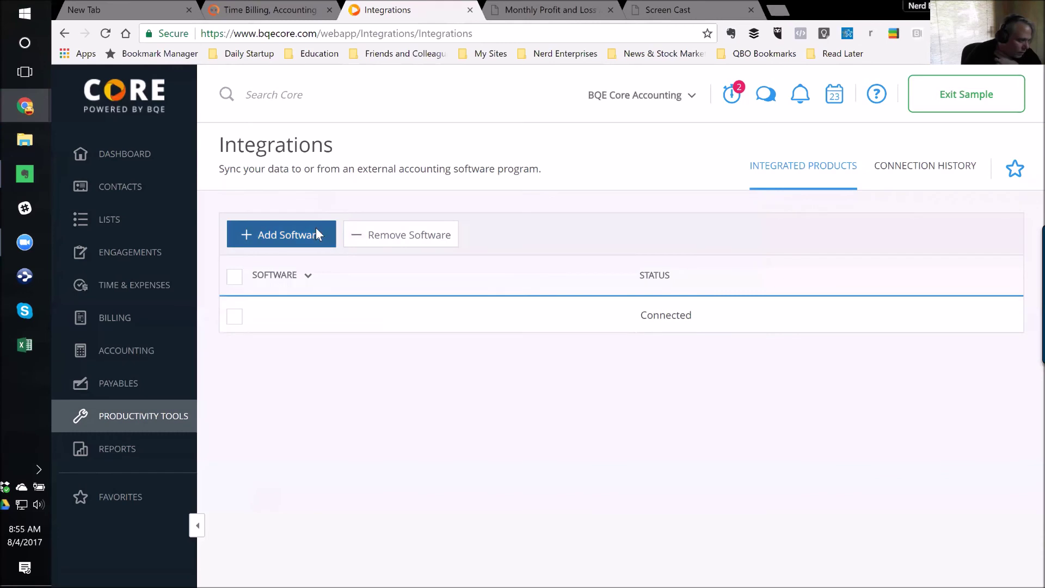
pyautogui.click(317, 233)
pyautogui.click(525, 238)
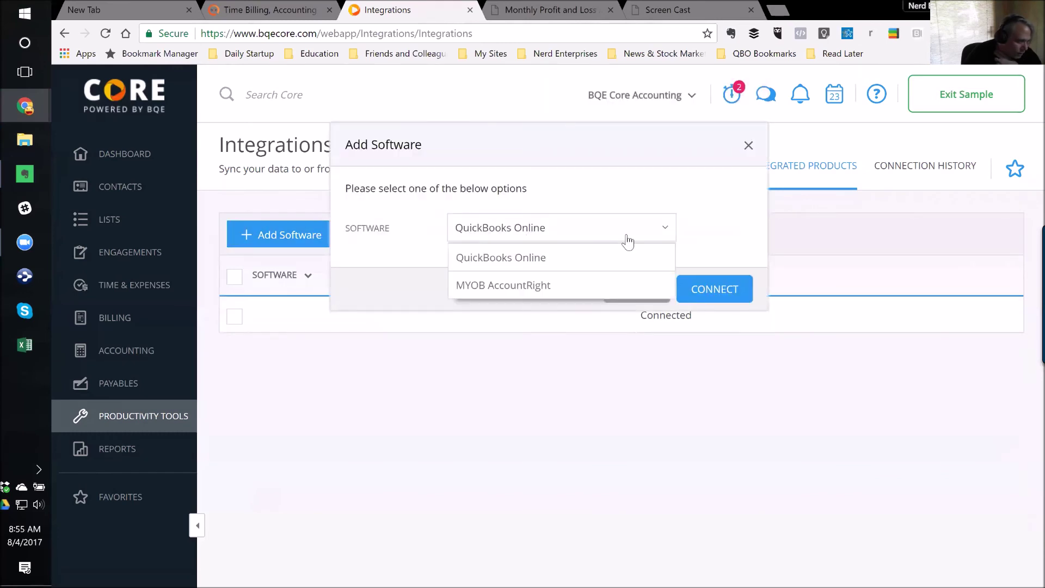
pyautogui.click(523, 261)
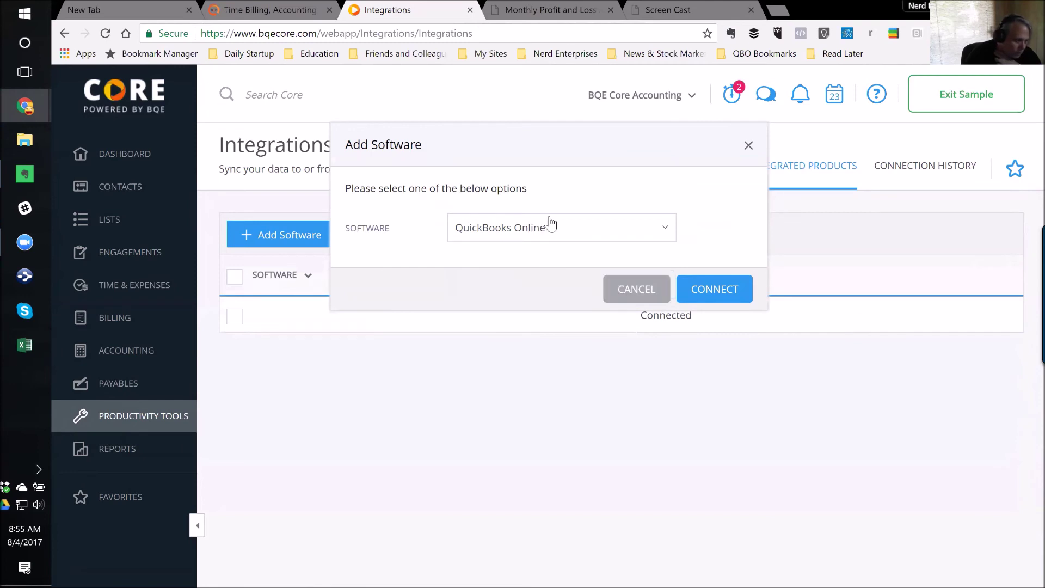
pyautogui.click(715, 290)
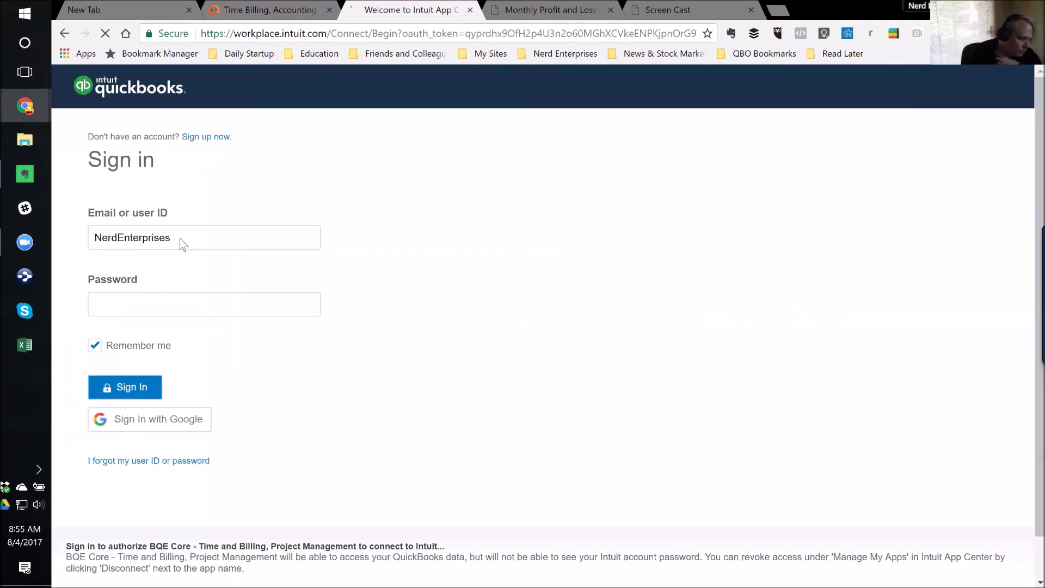
pyautogui.click(65, 33)
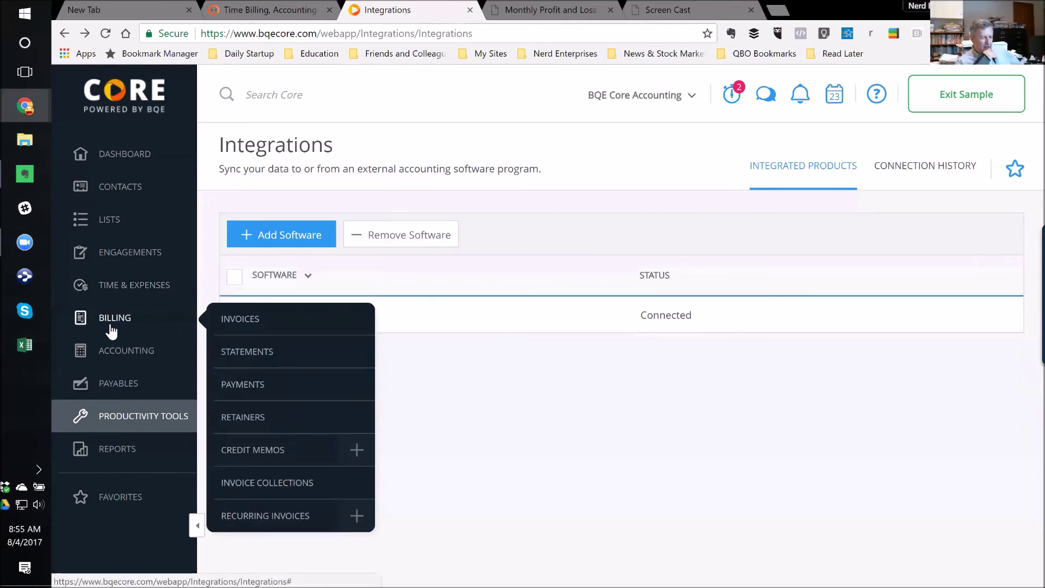
# - Show the Bank Feeds page, examine its available actions, view the institution list for linking an account, and close it
pyautogui.moveTo(114, 354)
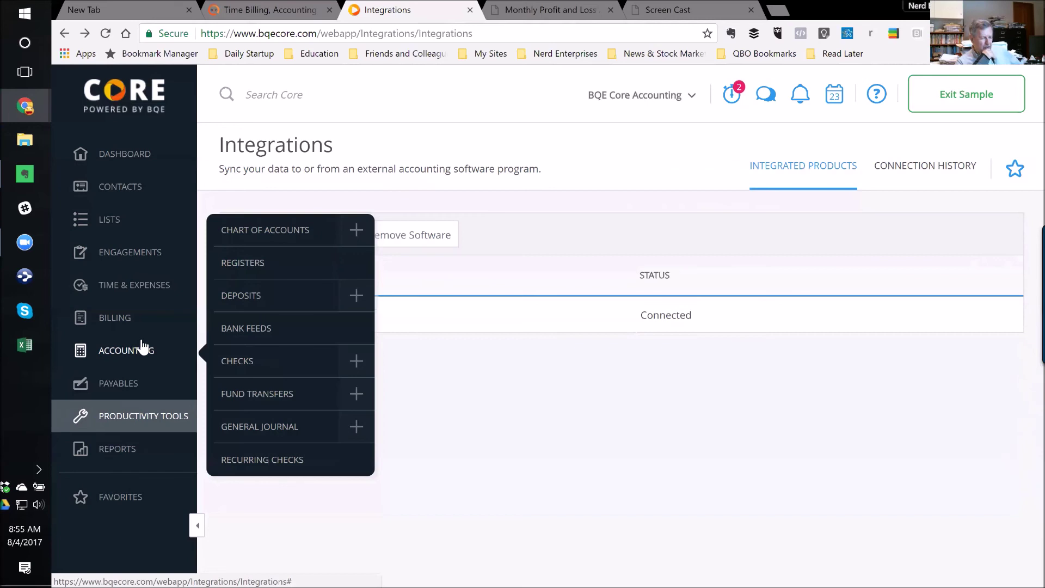
pyautogui.click(250, 328)
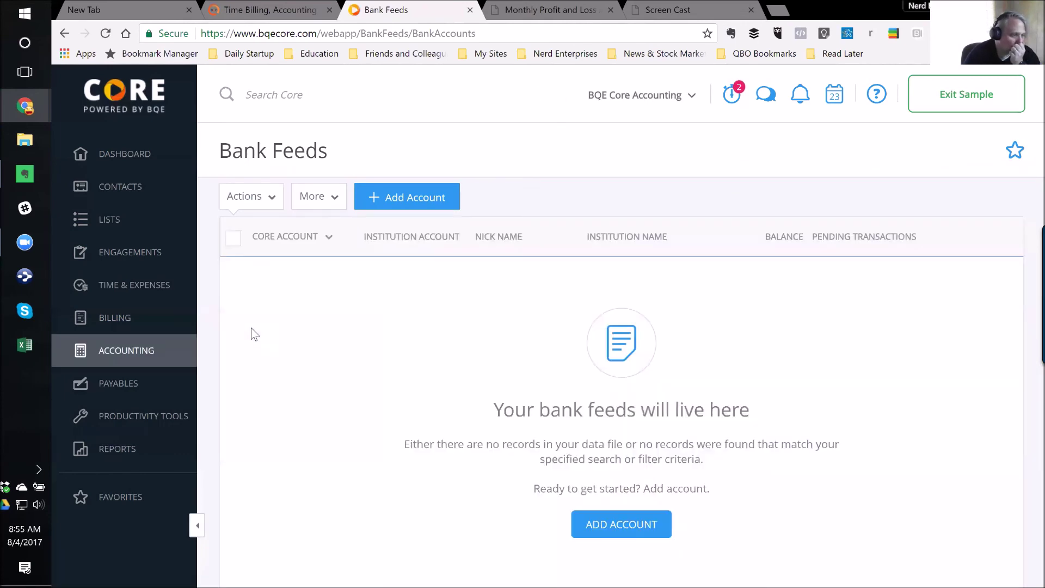
pyautogui.click(324, 198)
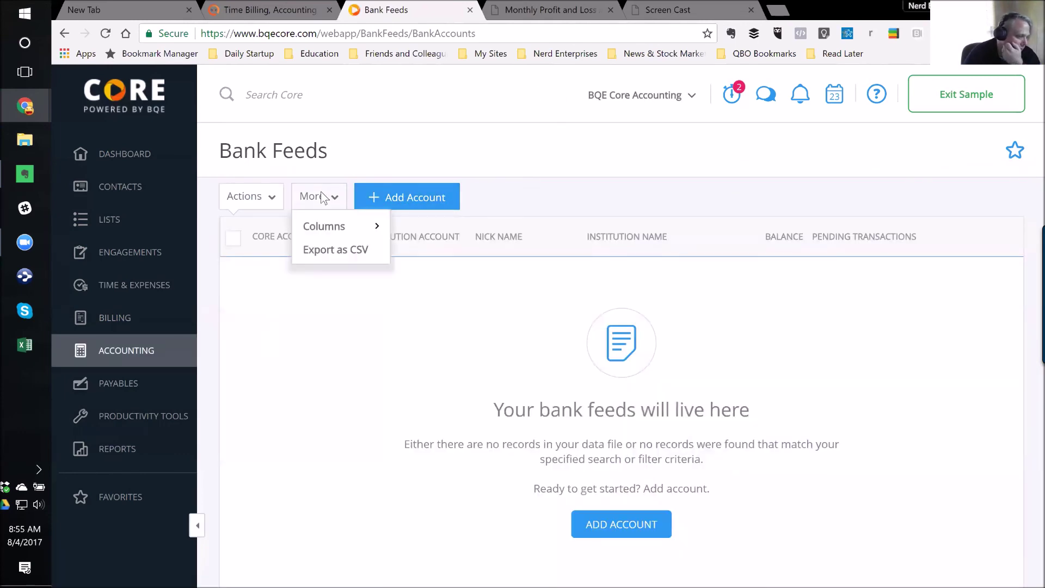
pyautogui.click(242, 201)
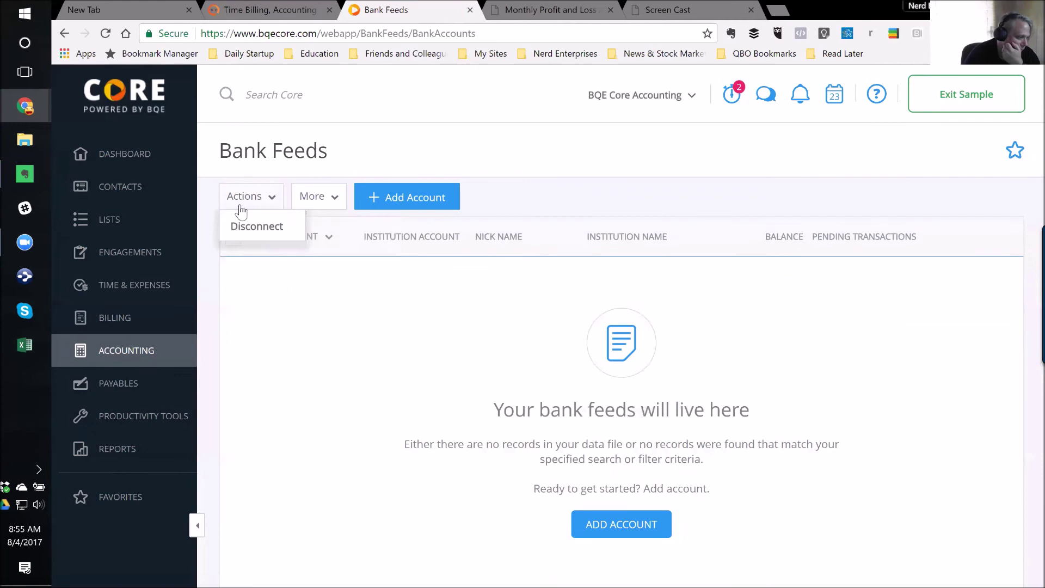
pyautogui.click(407, 201)
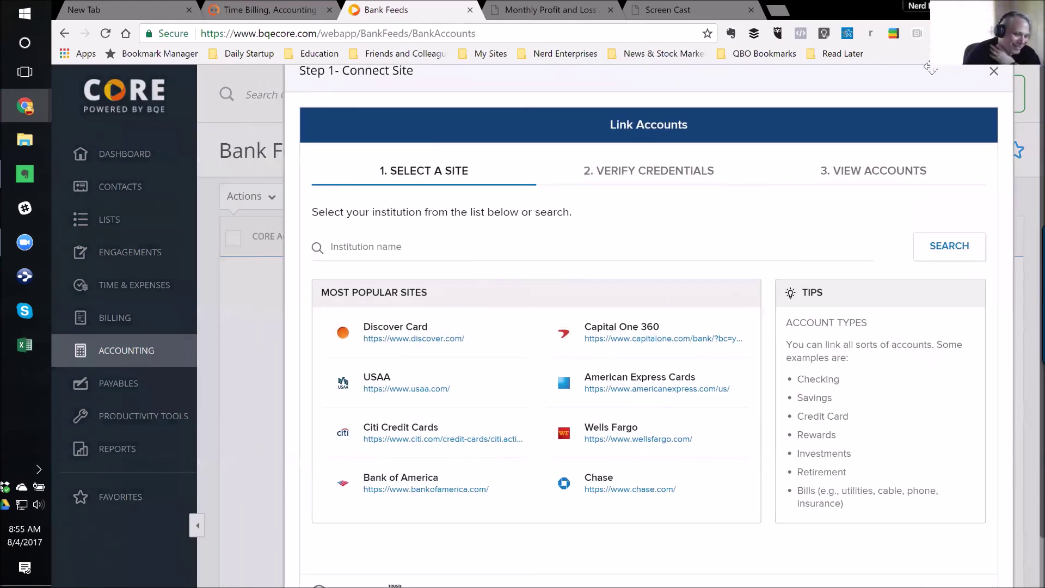
pyautogui.click(994, 72)
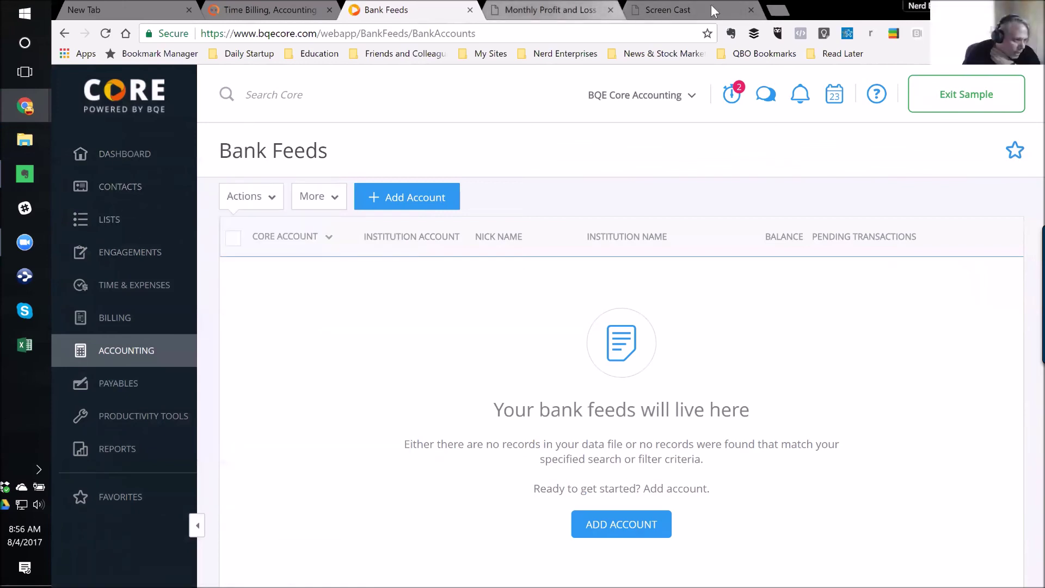
# - Display the employees' security permissions and dismiss the Skype notification
pyautogui.click(693, 105)
pyautogui.moveTo(570, 252)
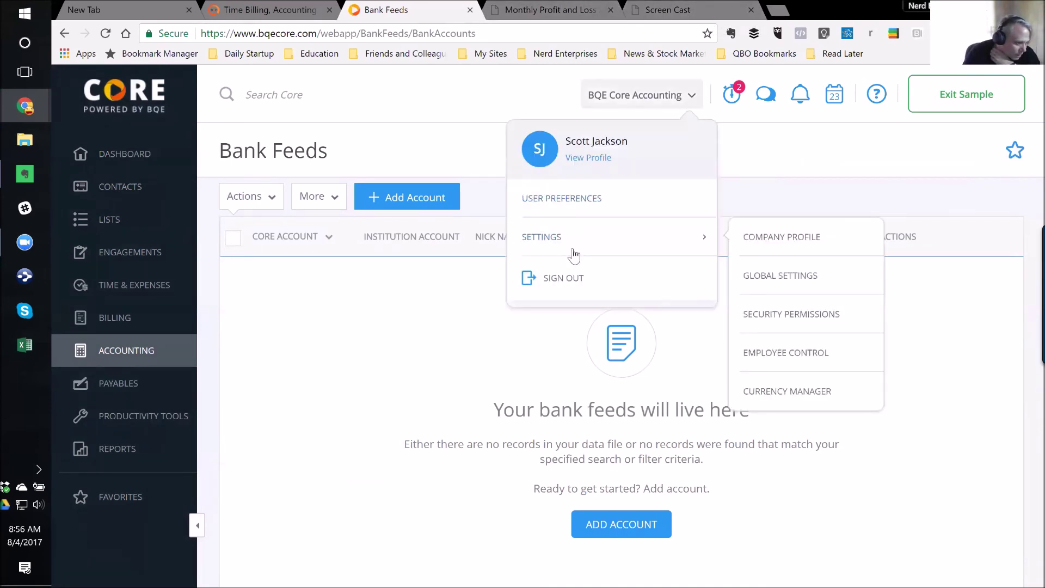
pyautogui.click(789, 320)
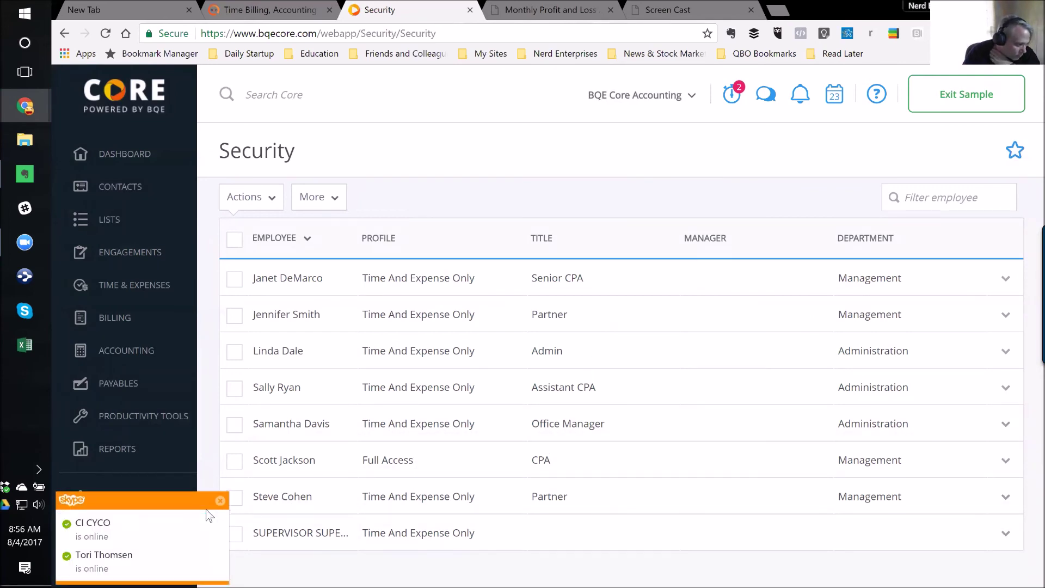
pyautogui.click(220, 501)
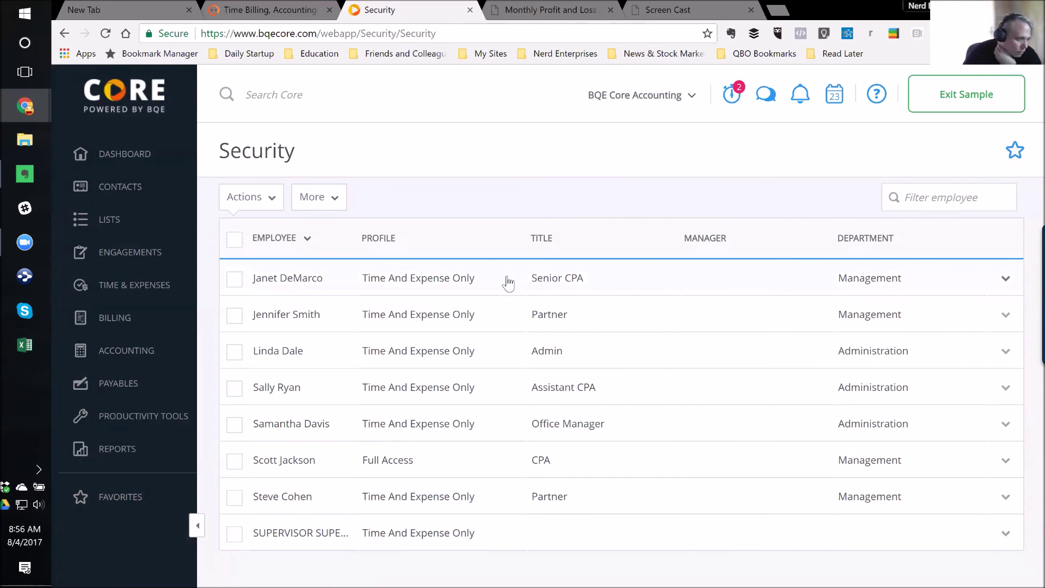
# - Select both running timers and try to save them
pyautogui.click(733, 103)
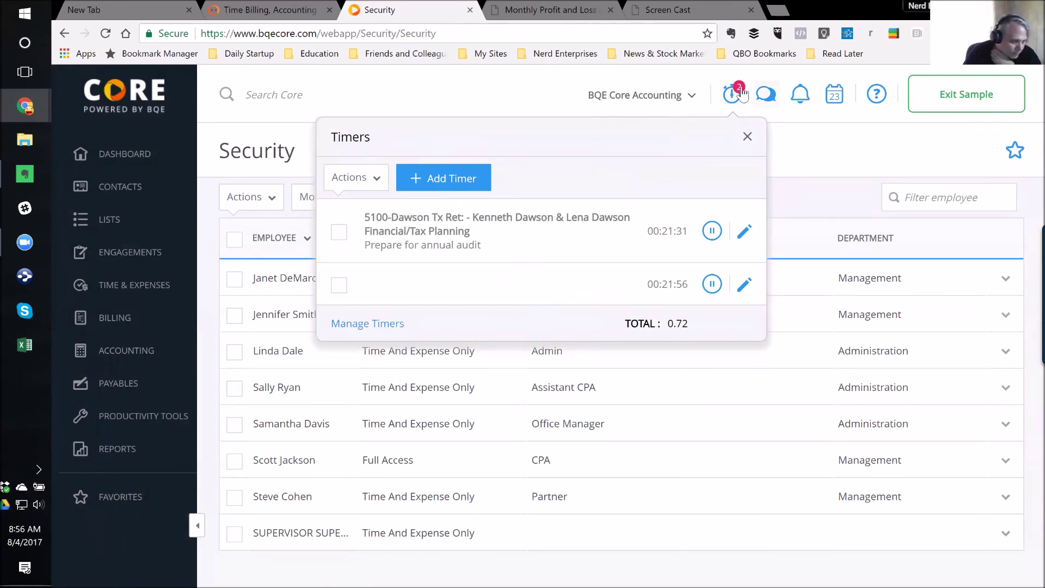
pyautogui.click(339, 232)
pyautogui.click(339, 284)
pyautogui.click(374, 178)
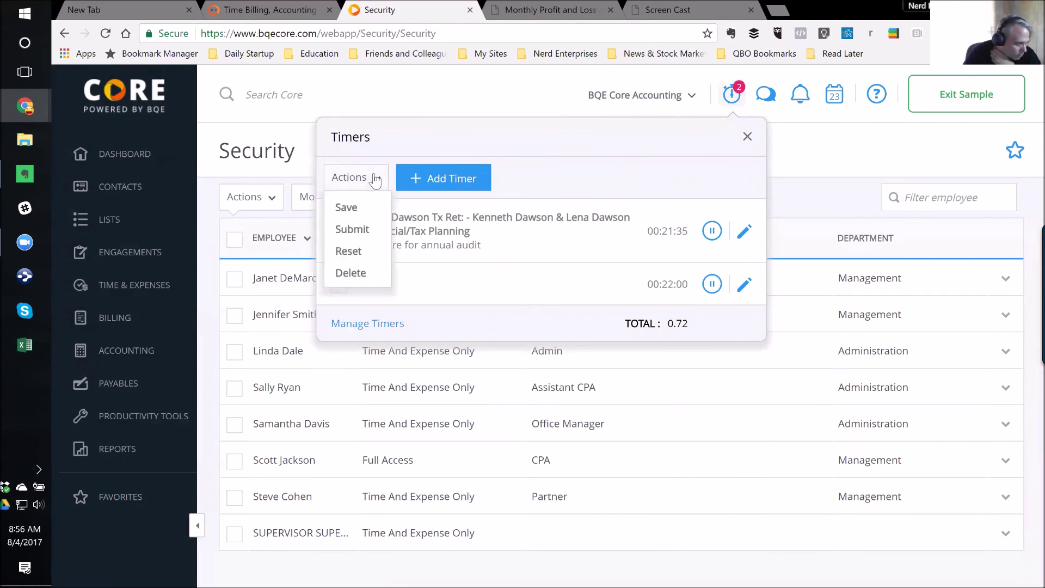
pyautogui.click(350, 208)
pyautogui.click(679, 231)
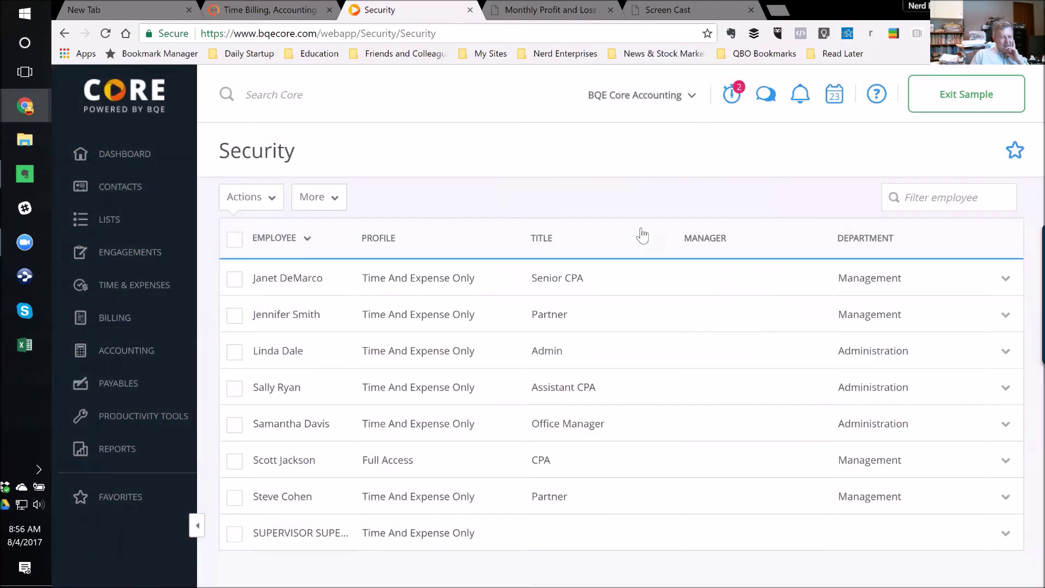
# - View the editing details of the timer described as "Prepare for annual audit" and close them without changing anything
pyautogui.click(732, 94)
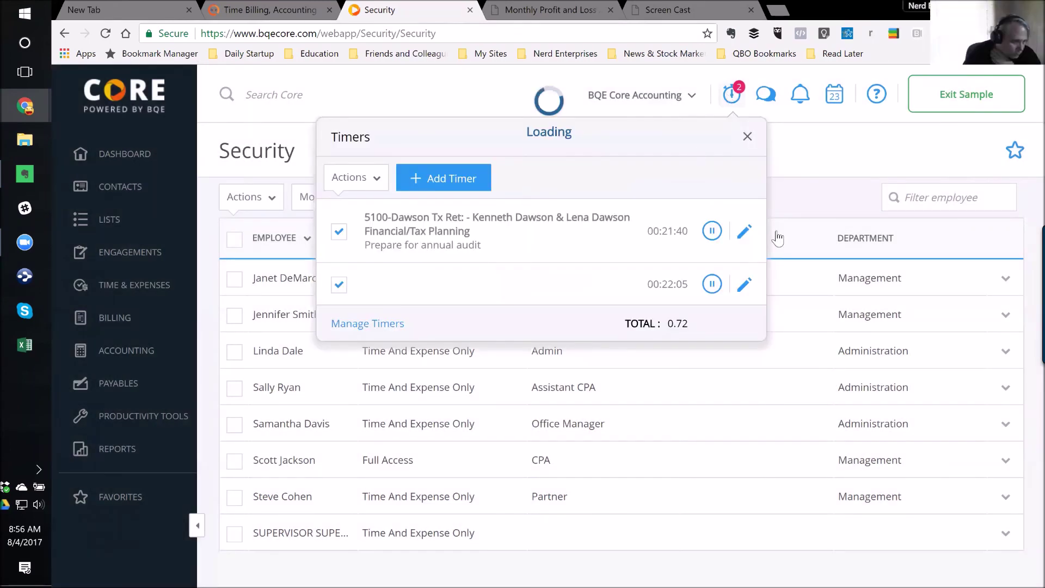
pyautogui.click(745, 233)
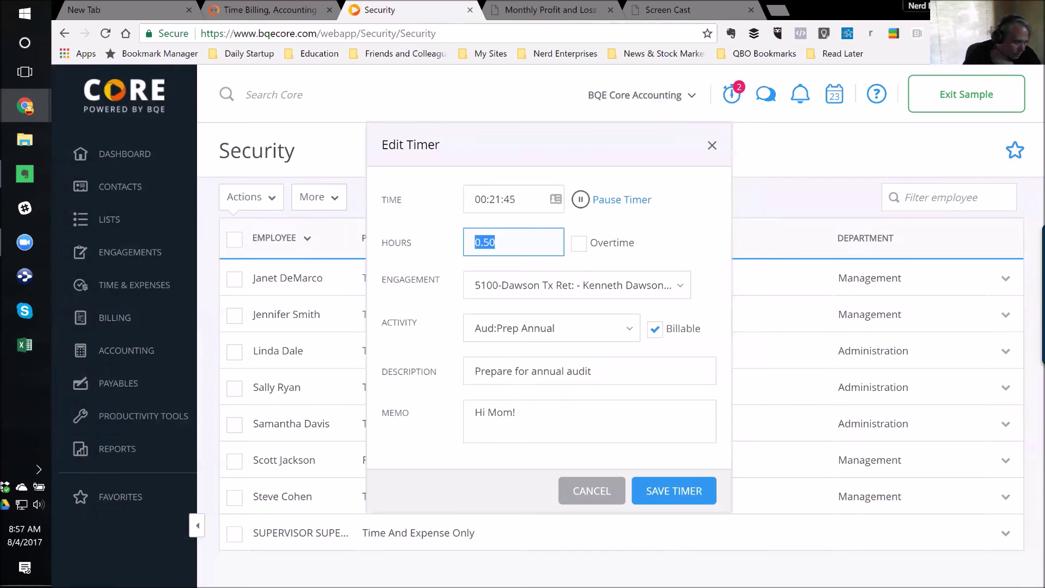
pyautogui.click(712, 146)
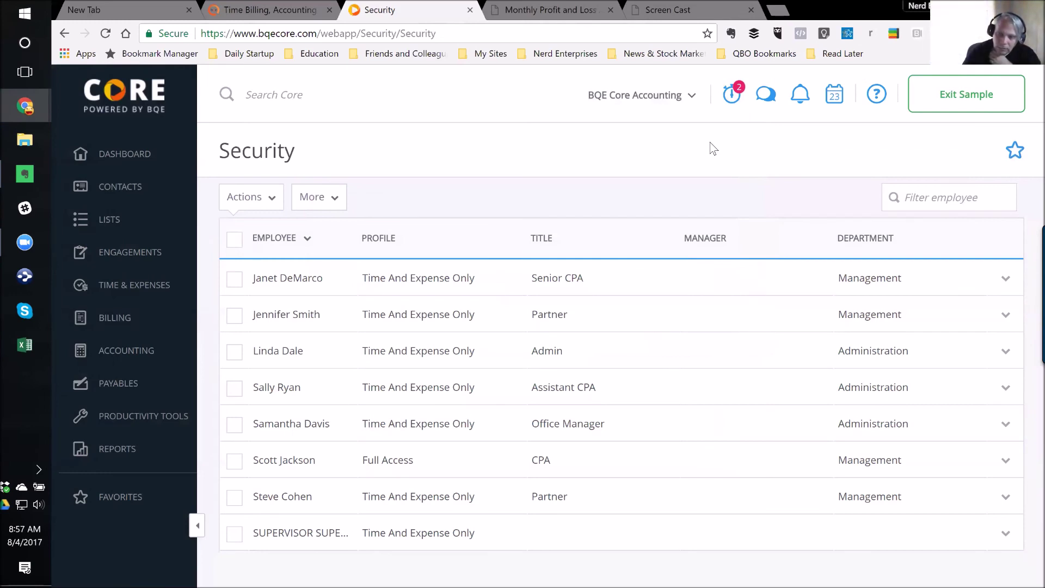
# - Glance over the Engagements and Contacts options, the open Monthly Profit and Loss report, and the Screen Cast page
pyautogui.moveTo(163, 259)
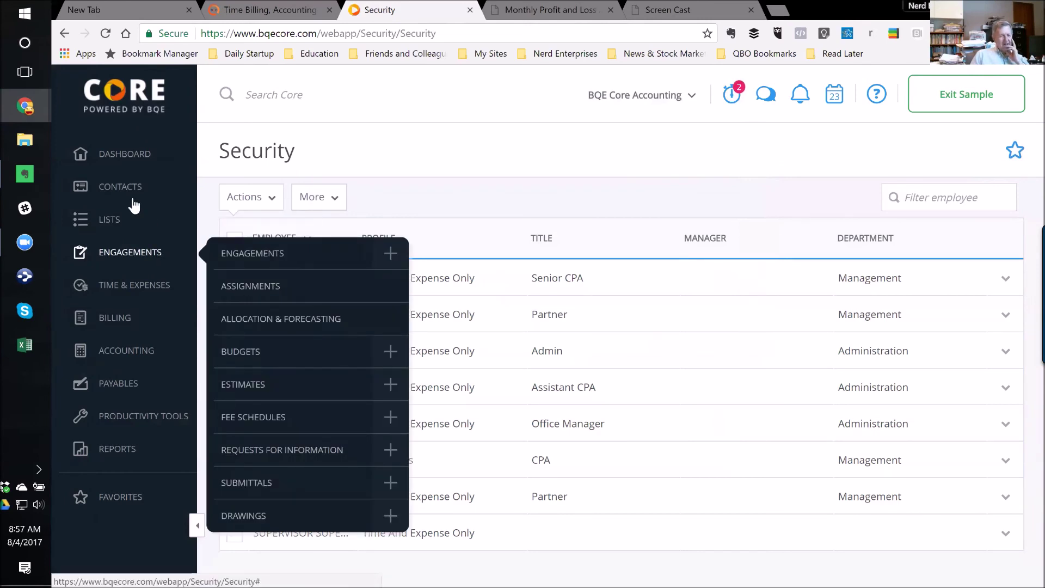
pyautogui.moveTo(134, 205)
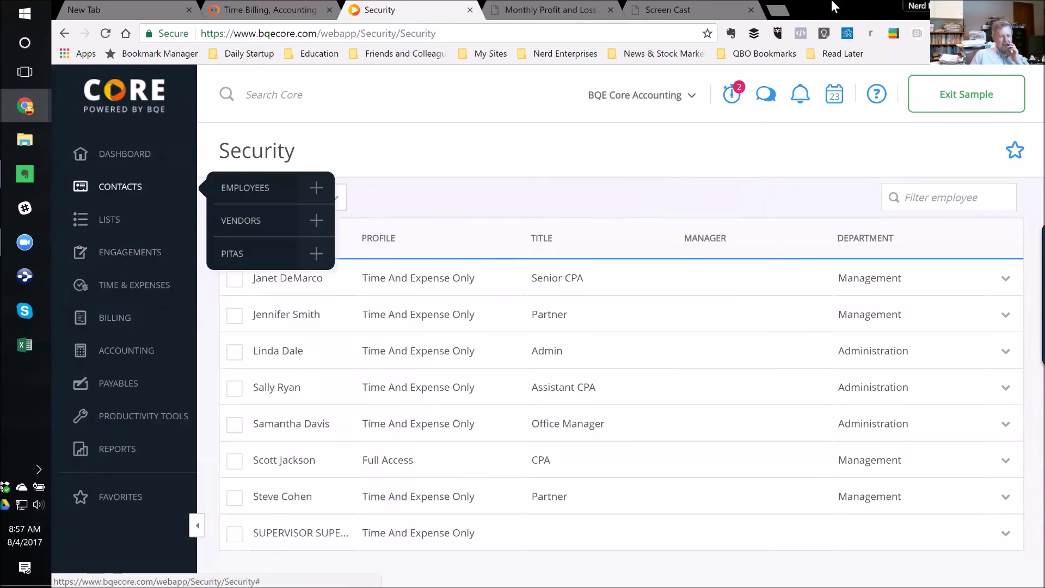
pyautogui.click(545, 13)
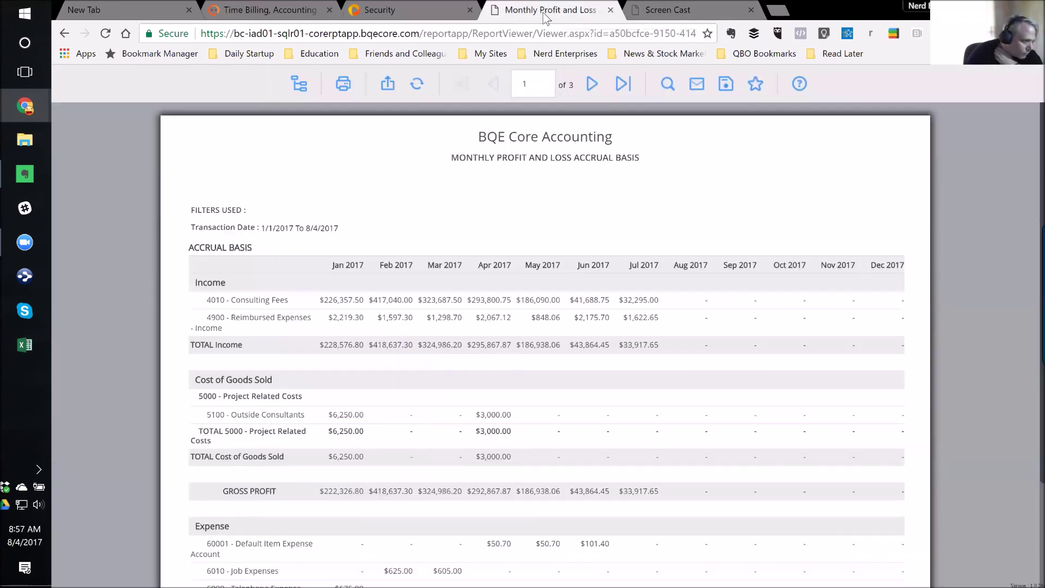
pyautogui.click(691, 10)
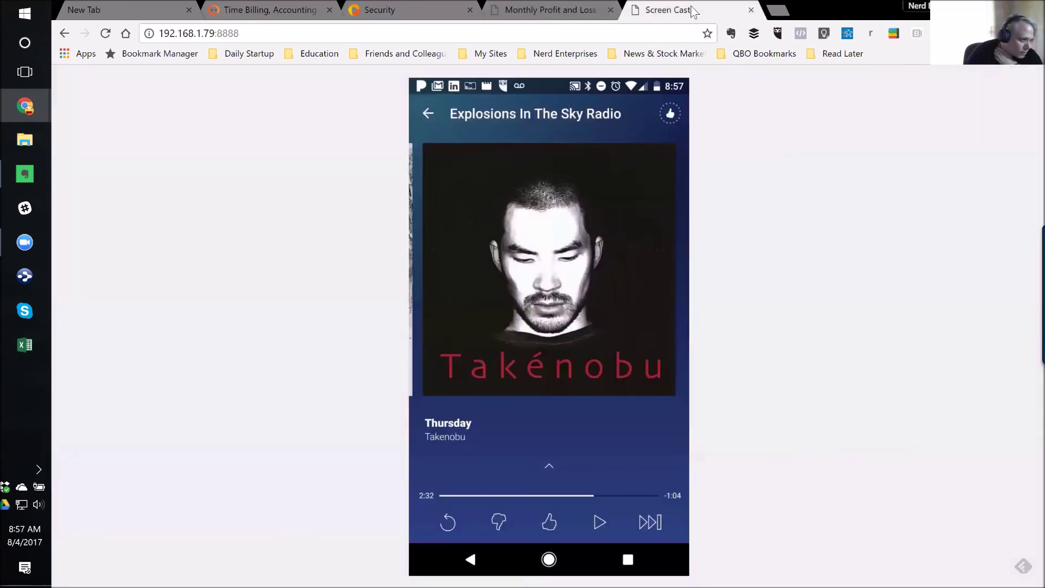
# - Search Google for "BQE Core Security" in a new browser tab and look through the results
pyautogui.click(777, 10)
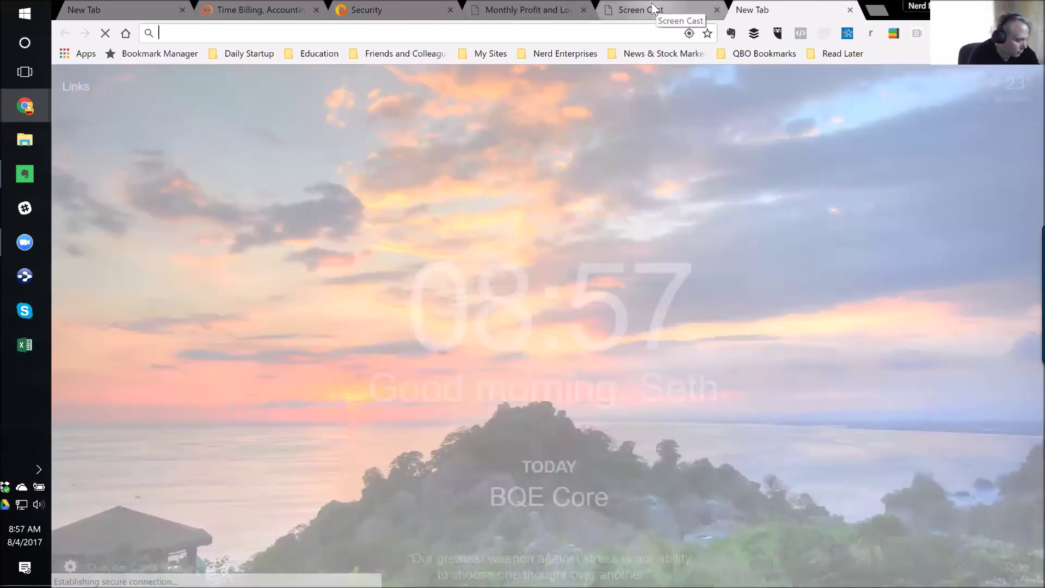
pyautogui.write('BQE')
pyautogui.press('BackSpace')
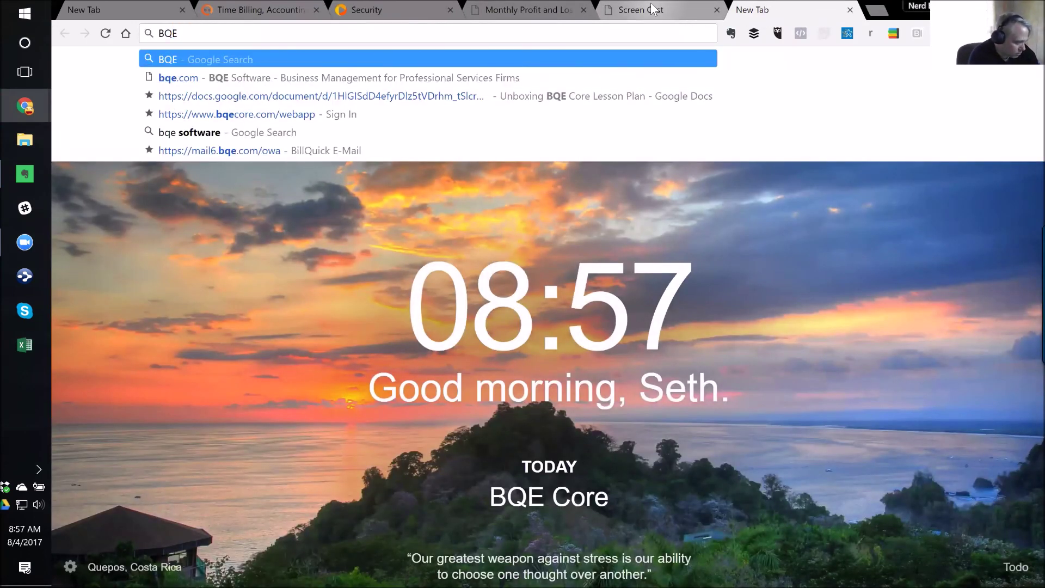
pyautogui.write('C')
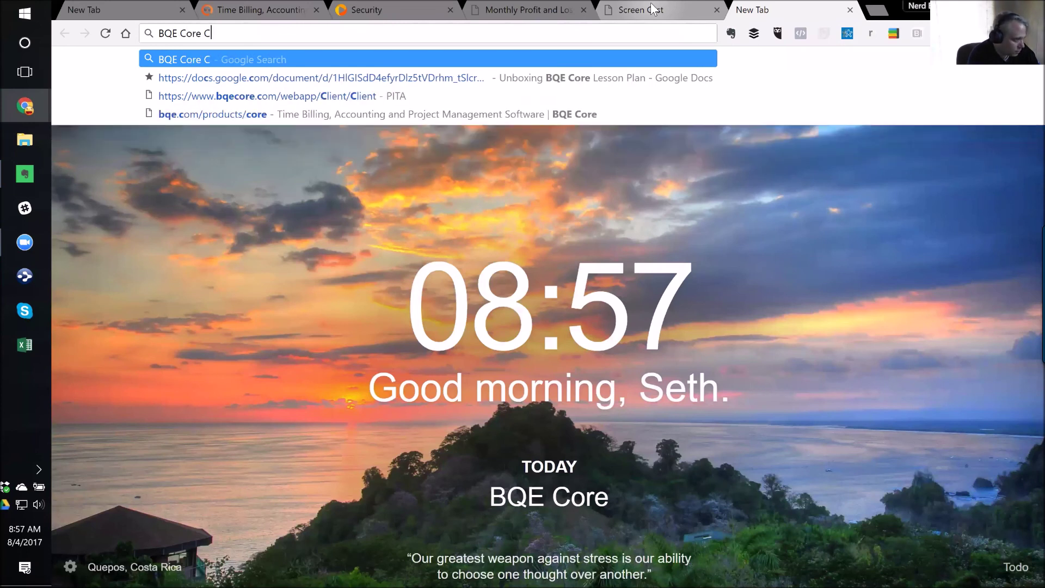
pyautogui.press('BackSpace')
pyautogui.write('Security')
pyautogui.press('Return')
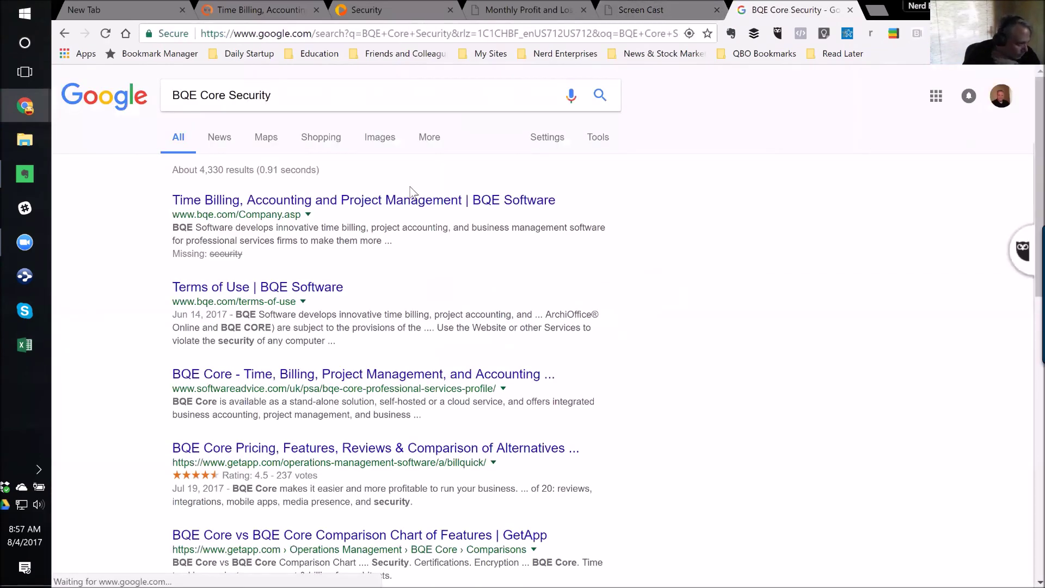
pyautogui.scroll(-4, 454, 304)
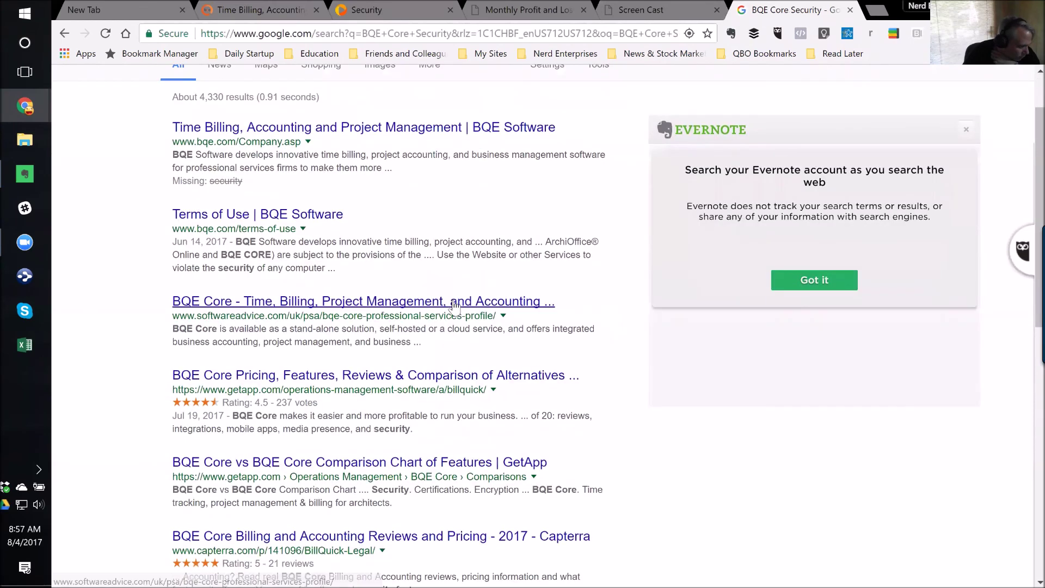
pyautogui.scroll(4, 453, 303)
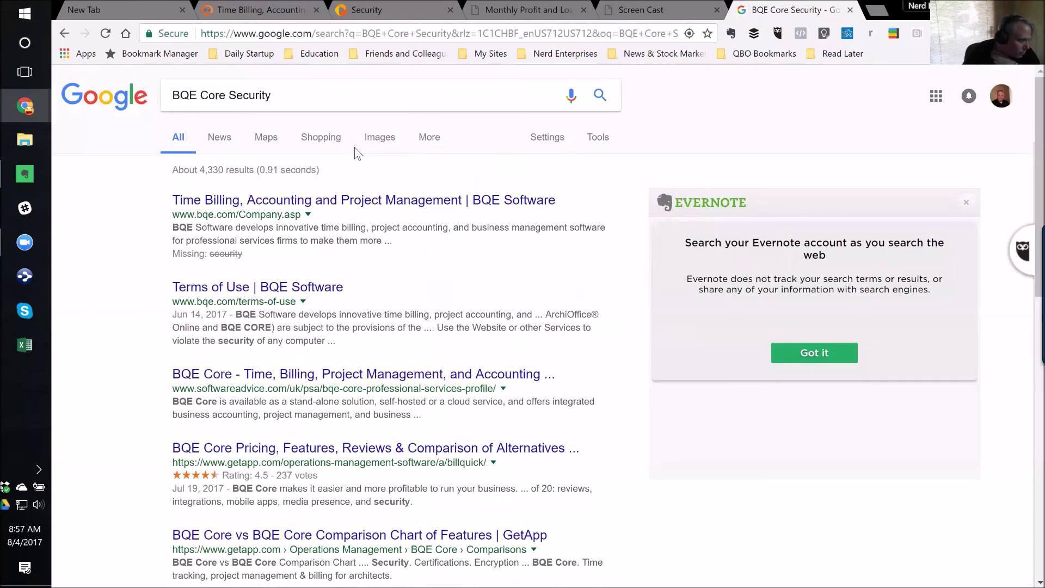
# - Shorten the Google search to "BQE Core" and run it
pyautogui.click(271, 95)
pyautogui.press('BackSpace')
pyautogui.press('BackSpace')
pyautogui.press('BackSpace')
pyautogui.press('BackSpace')
pyautogui.press('BackSpace')
pyautogui.press('BackSpace')
pyautogui.press('BackSpace')
pyautogui.press('BackSpace')
pyautogui.press('BackSpace')
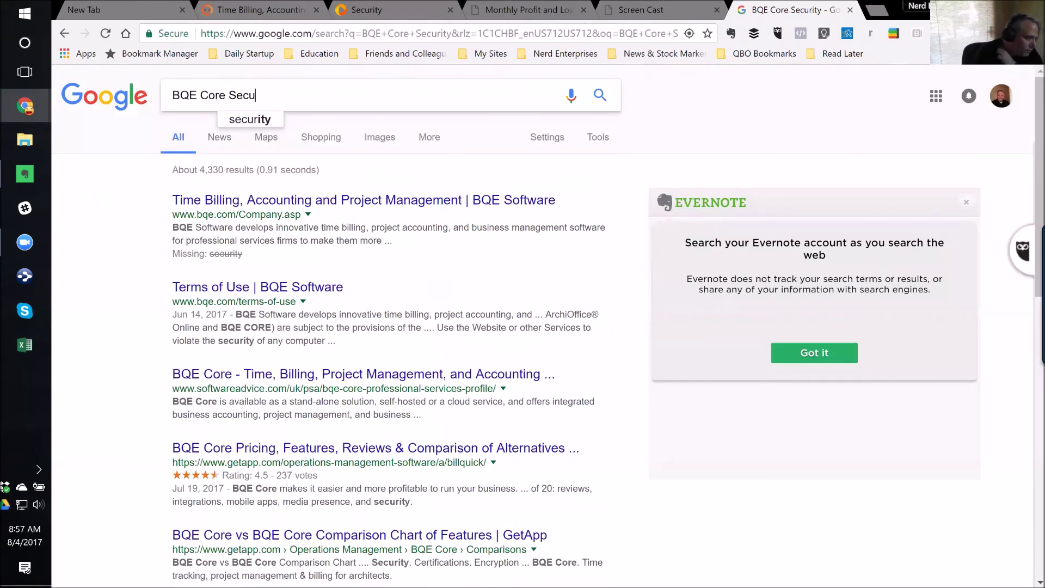
pyautogui.press('Return')
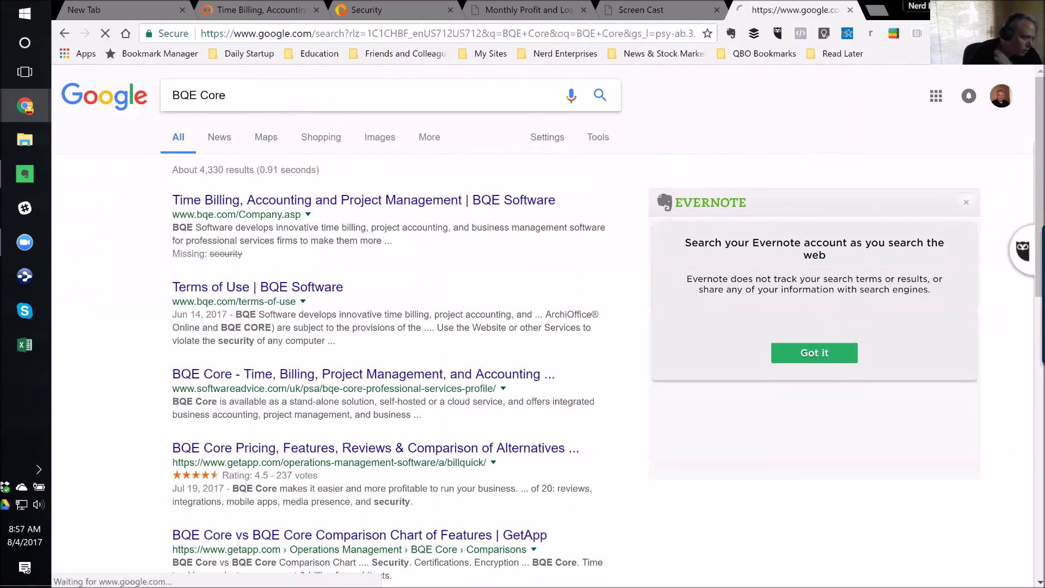
# - Change the Google search to "BQE Security" and look through the results
pyautogui.press('BackSpace')
pyautogui.press('BackSpace')
pyautogui.press('BackSpace')
pyautogui.press('BackSpace')
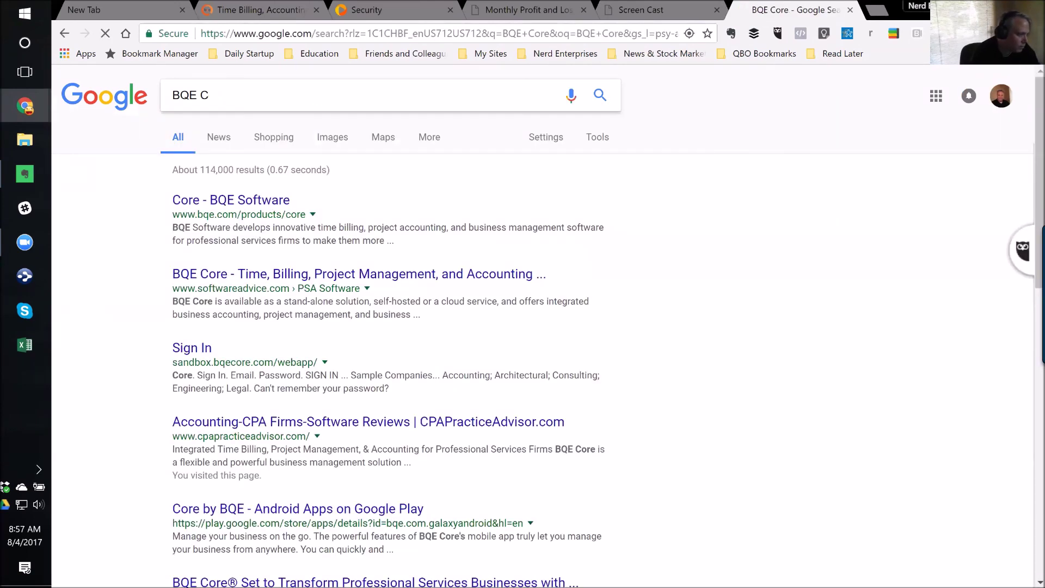
pyautogui.write('Security')
pyautogui.press('Return')
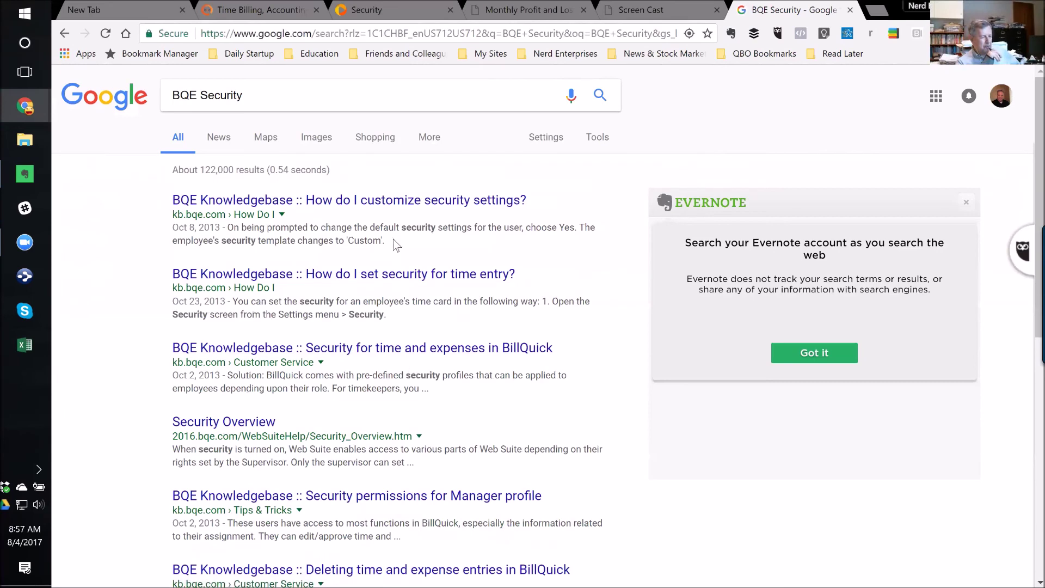
pyautogui.scroll(-4, 444, 353)
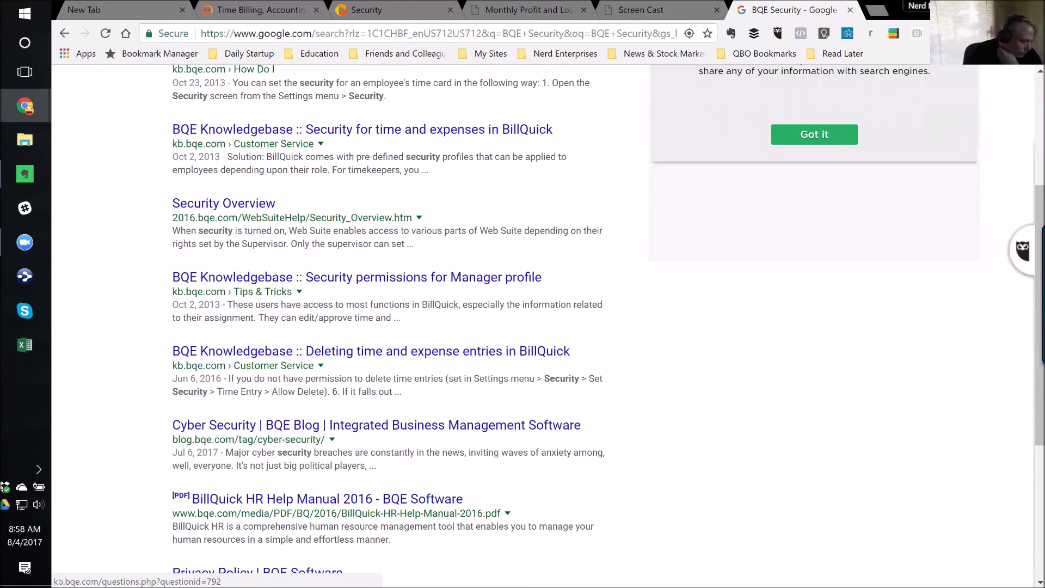
# - Look through the remaining "BQE Security" search results and return to BQE Core's Security page
pyautogui.scroll(-3, 479, 363)
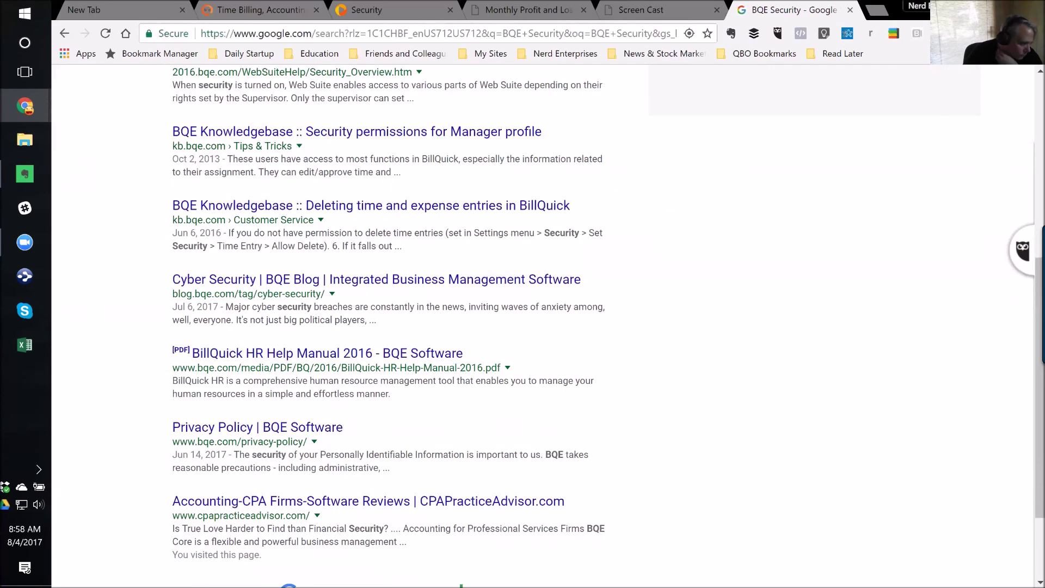
pyautogui.scroll(-2, 503, 383)
pyautogui.scroll(9, 503, 383)
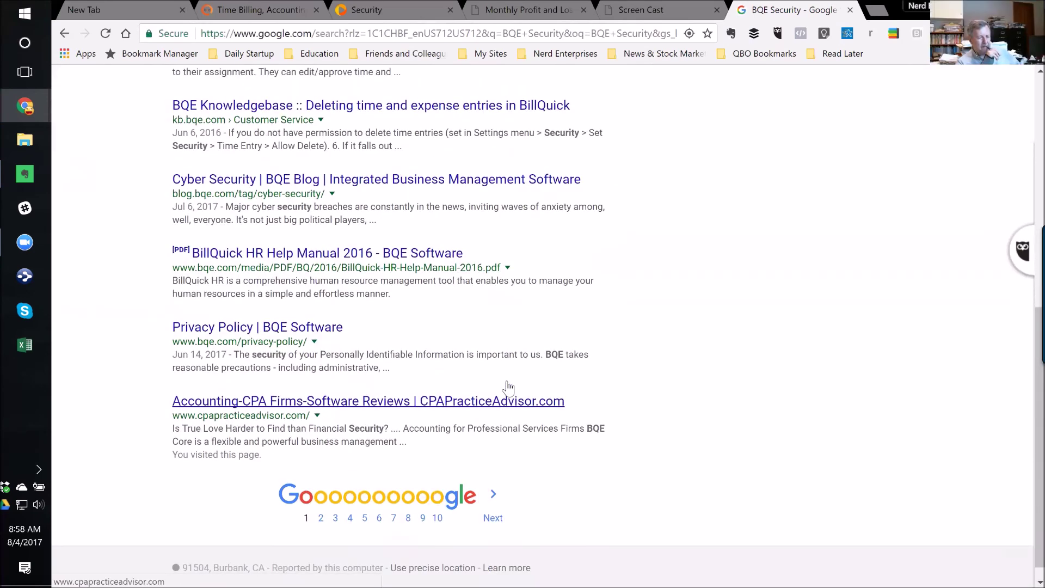
pyautogui.click(626, 3)
pyautogui.click(406, 5)
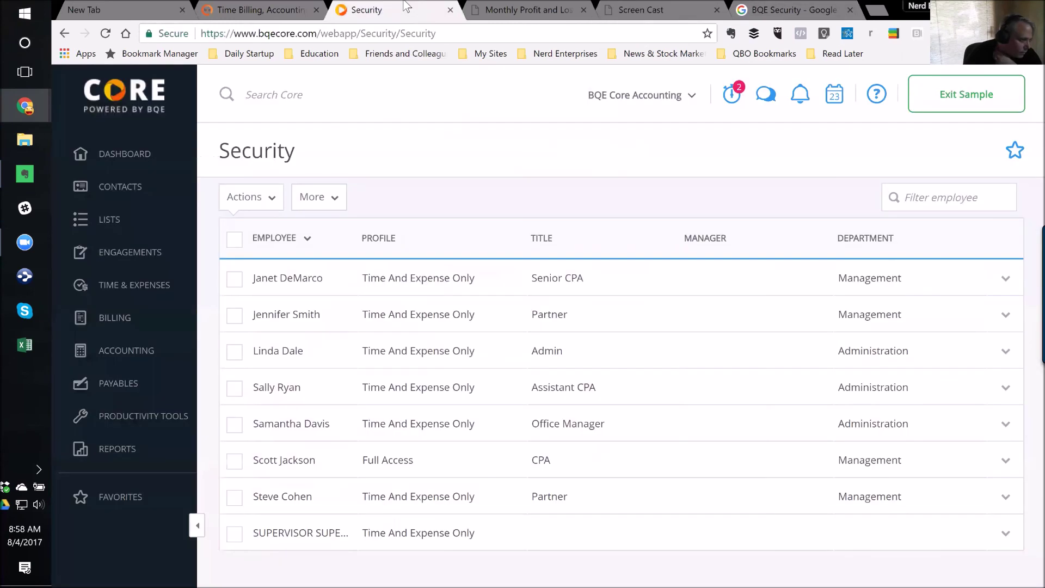
# - Open BQE Core's Reports list and close the Google search tab
pyautogui.click(116, 449)
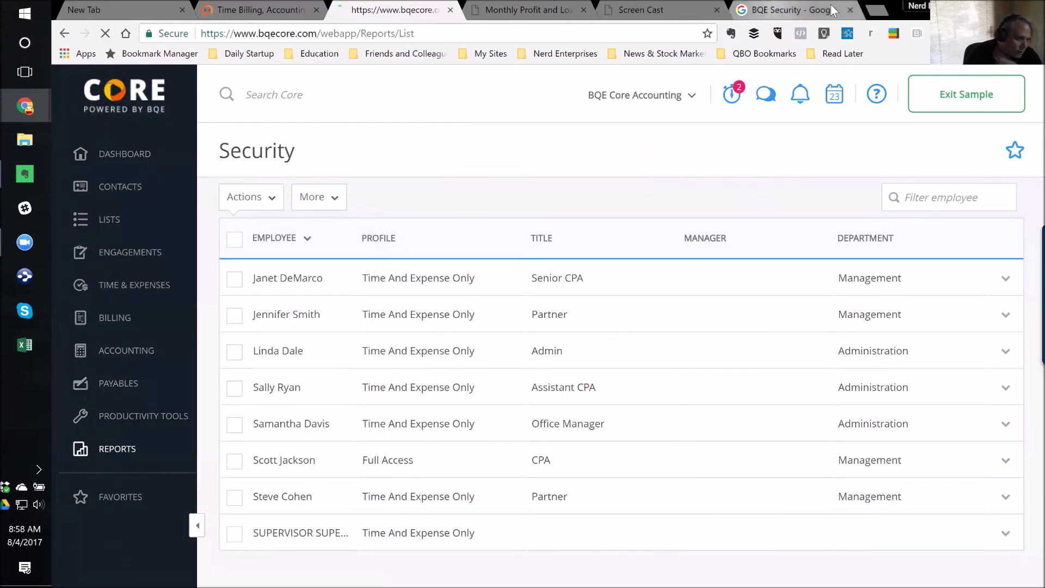
pyautogui.click(708, 8)
pyautogui.click(405, 10)
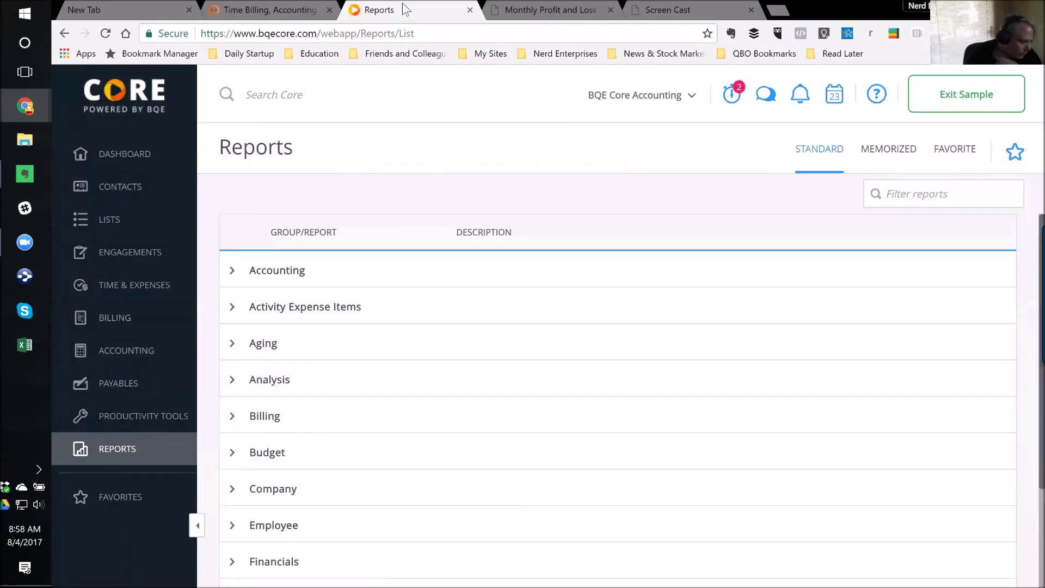
# - Expand the Accounting report group and look through its reports and descriptions
pyautogui.click(271, 277)
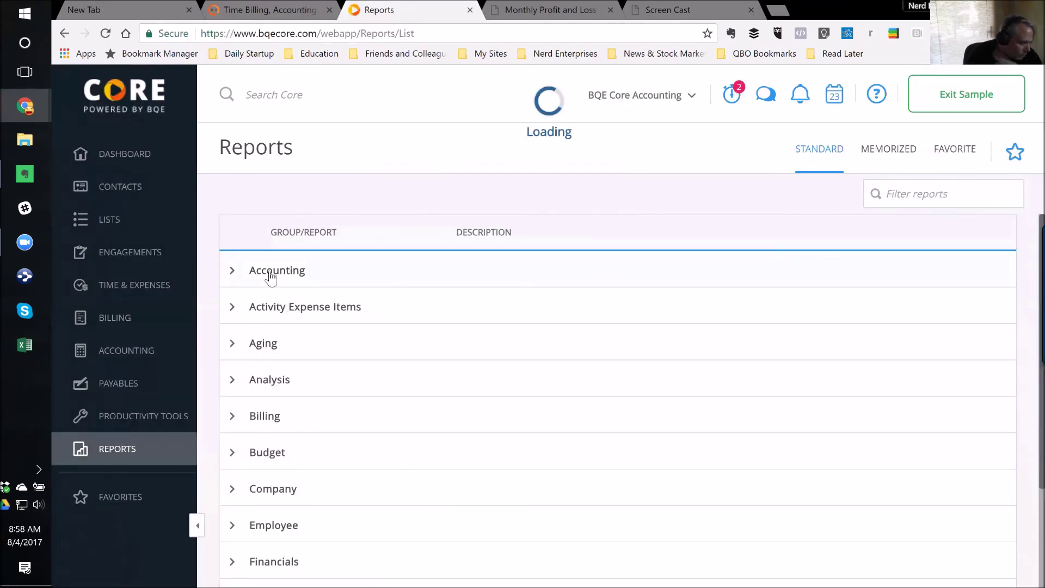
pyautogui.moveTo(126, 350)
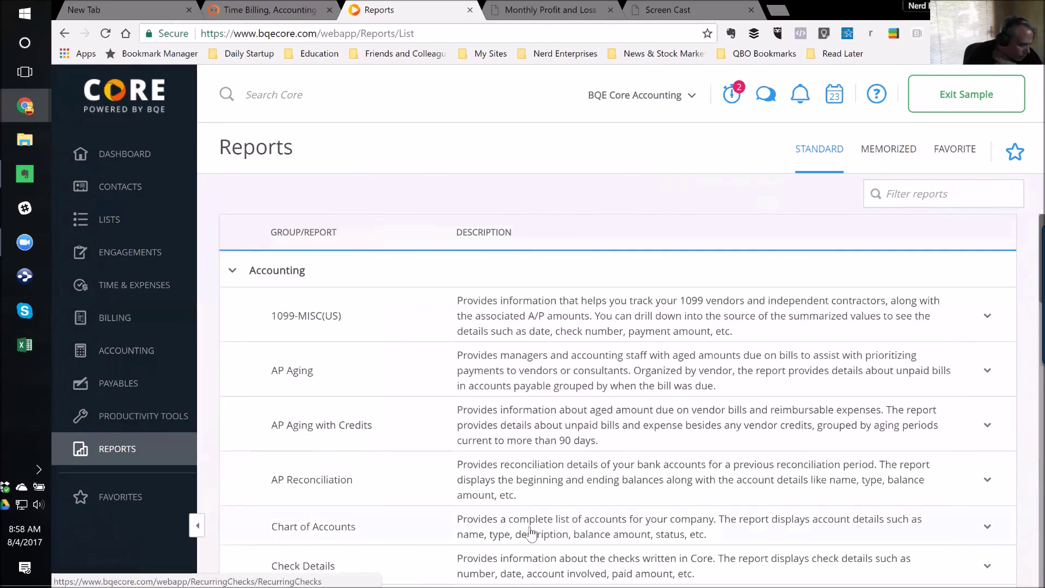
pyautogui.scroll(-4, 533, 528)
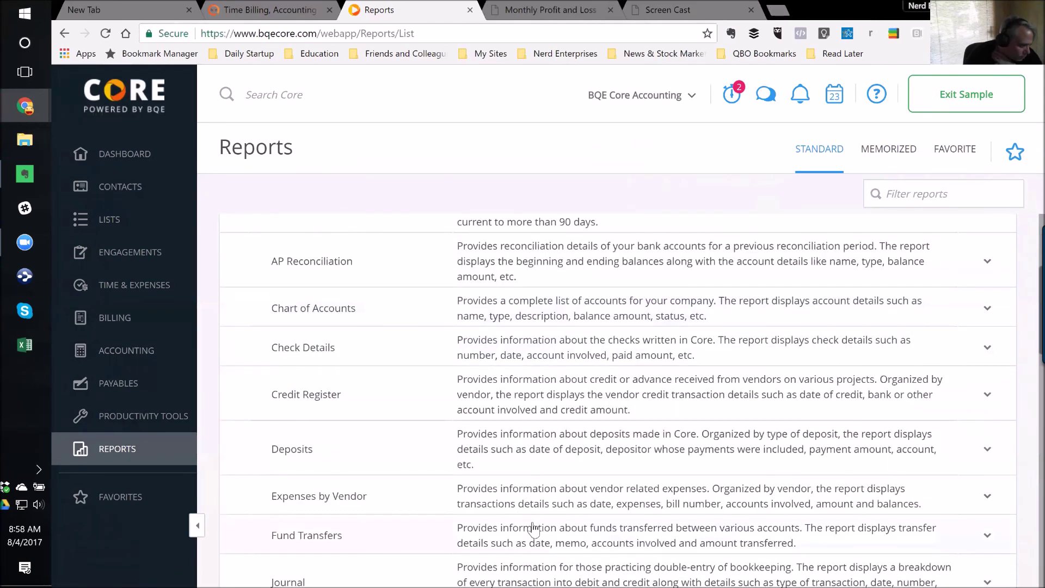
pyautogui.scroll(-3, 534, 528)
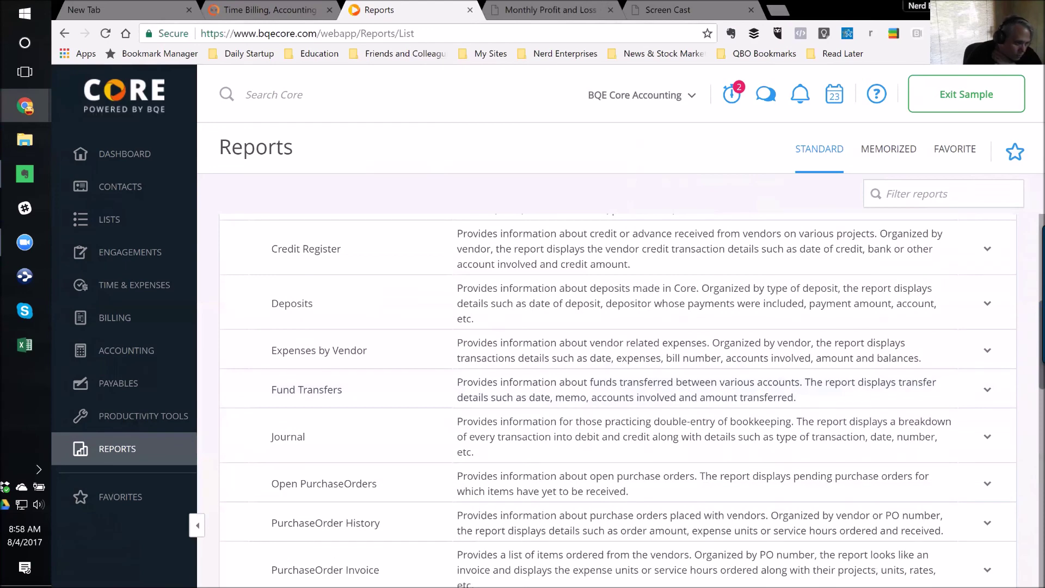
# - Filter the reports by "profit" and run Monthly Profit and Loss Accrual Basis with the transaction date This Fiscal Year To Date
pyautogui.click(925, 193)
pyautogui.write('profit')
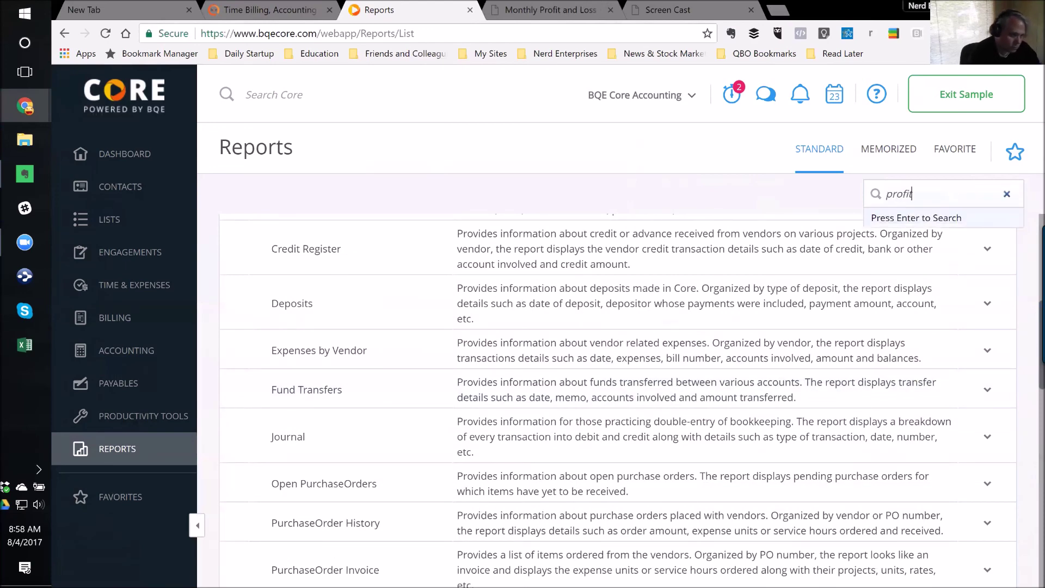
pyautogui.press('Return')
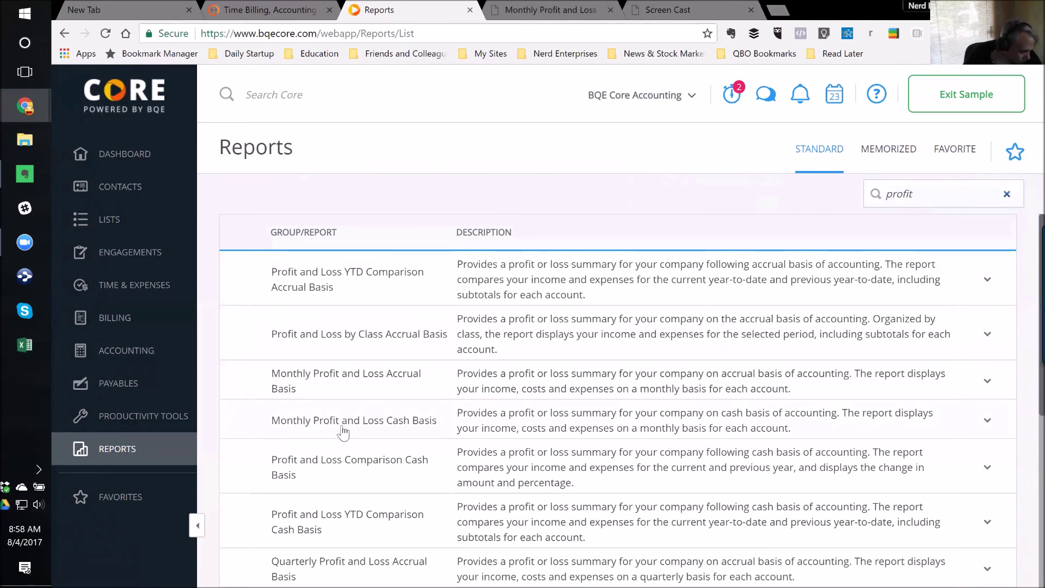
pyautogui.click(345, 388)
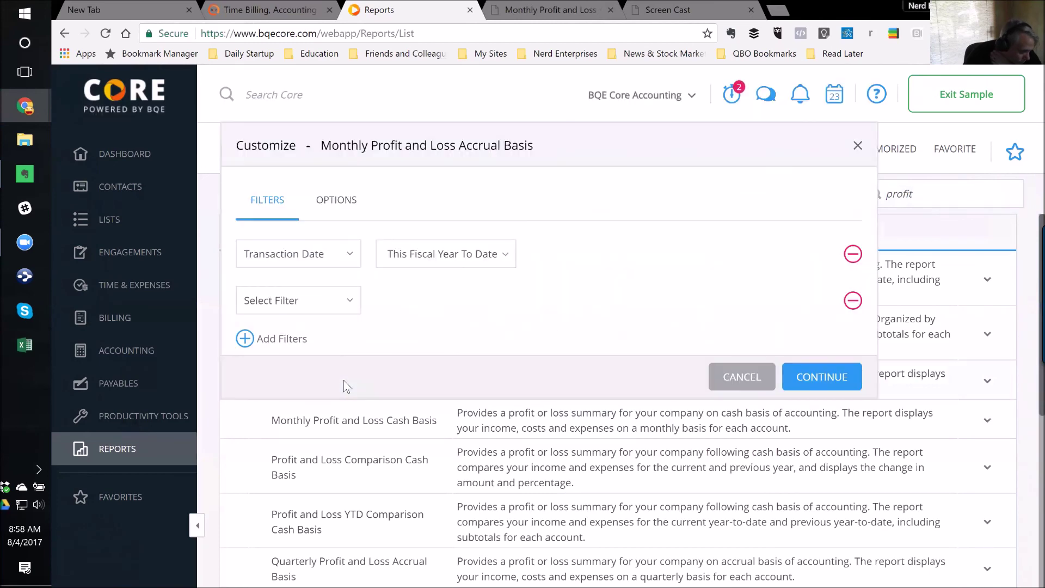
pyautogui.click(819, 380)
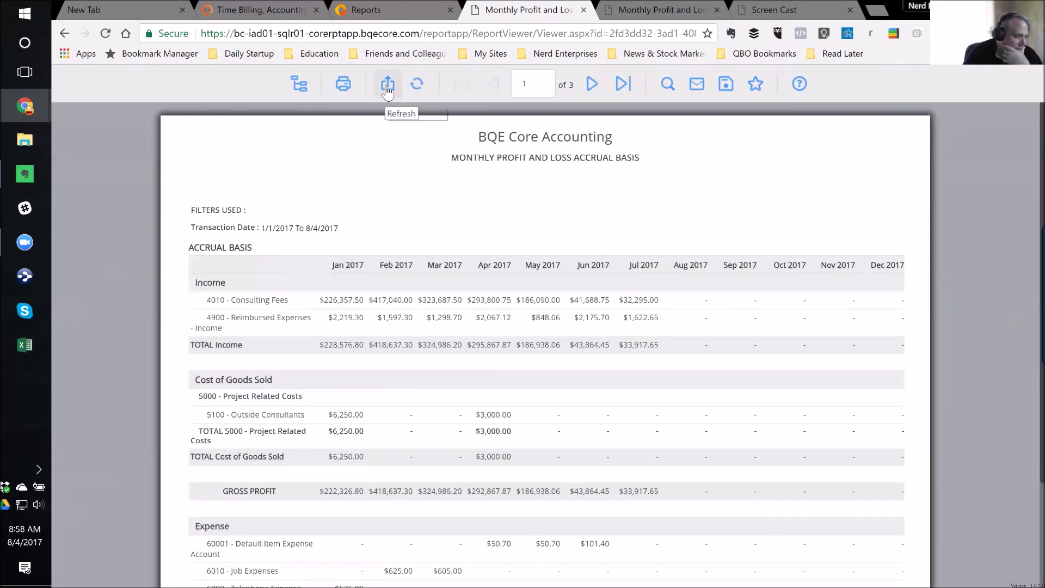
# - Export the report in Excel format to the Desktop as Monthly Profit and Loss Accrual Basis.xls and open it in Excel with editing enabled
pyautogui.click(388, 85)
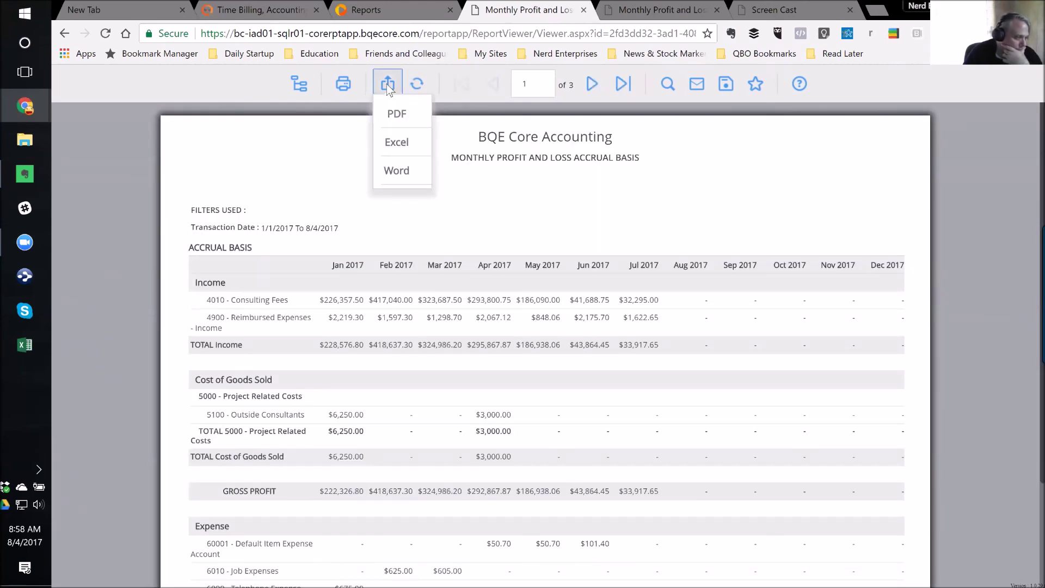
pyautogui.click(401, 147)
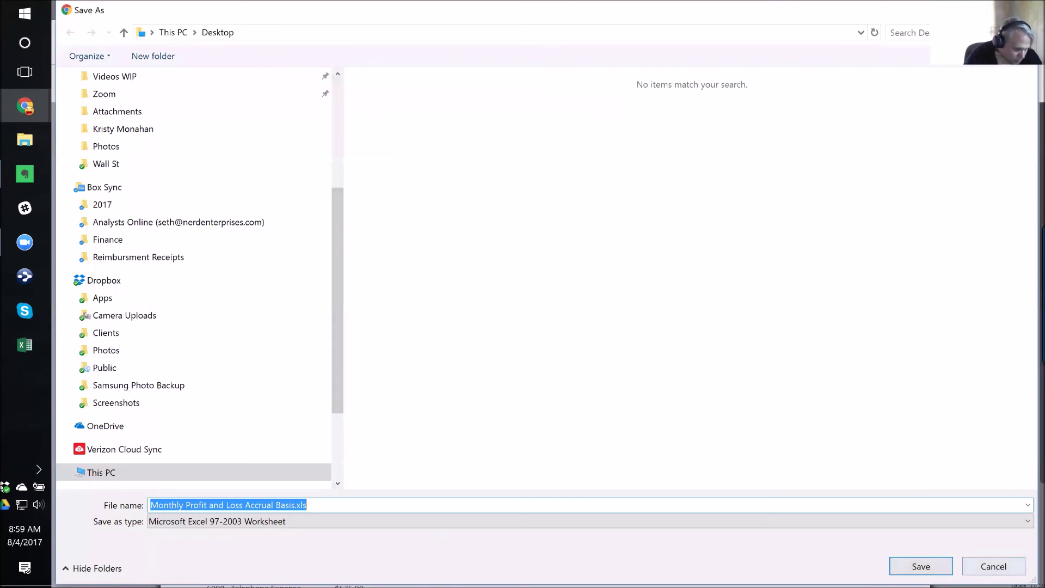
pyautogui.click(921, 566)
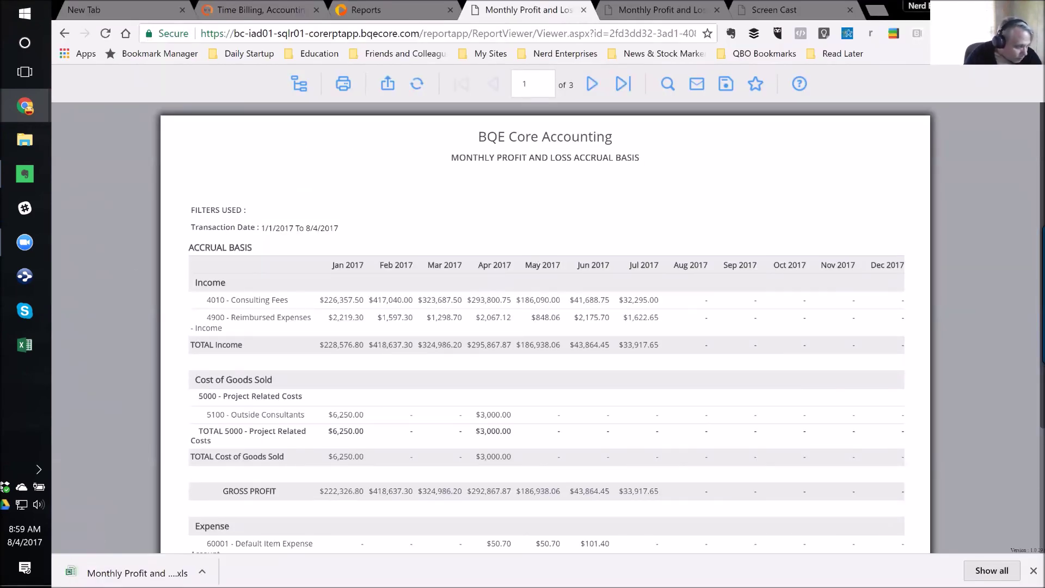
pyautogui.click(146, 573)
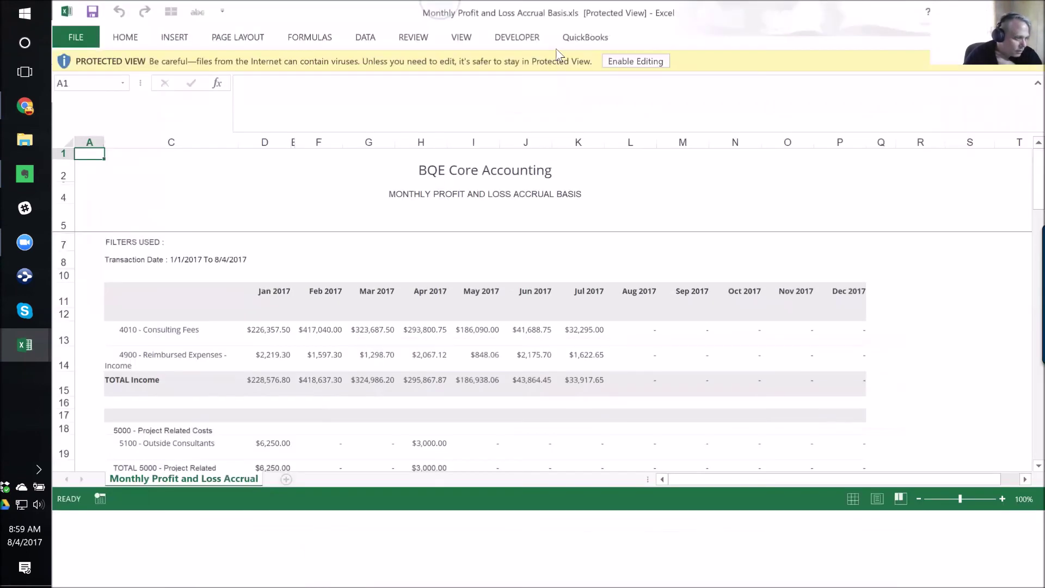
pyautogui.click(656, 61)
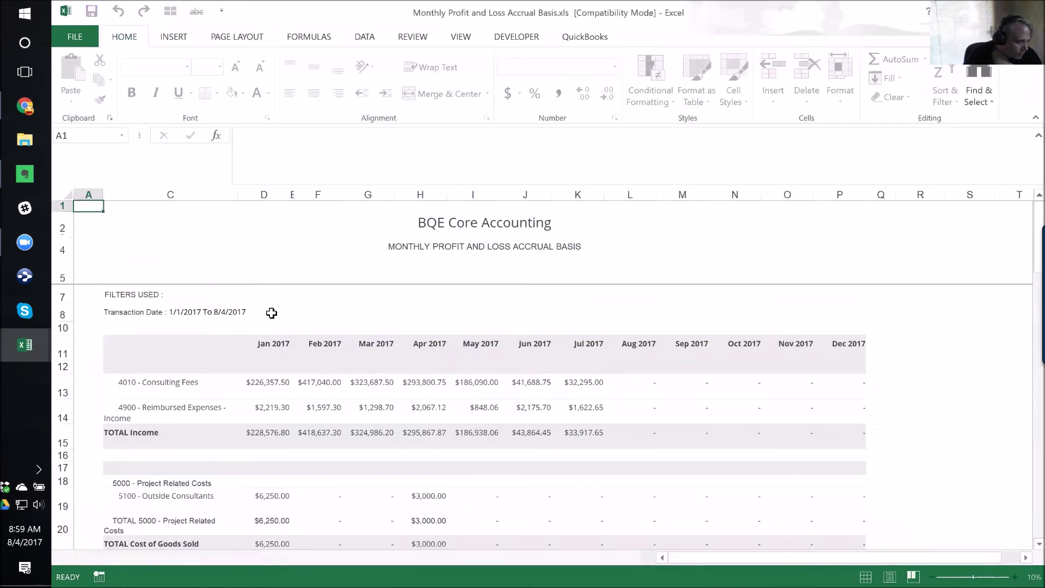
# - Examine the exported worksheet's month headings, income, cost of goods sold, gross profit and expense rows
pyautogui.click(269, 344)
pyautogui.scroll(-1, 495, 354)
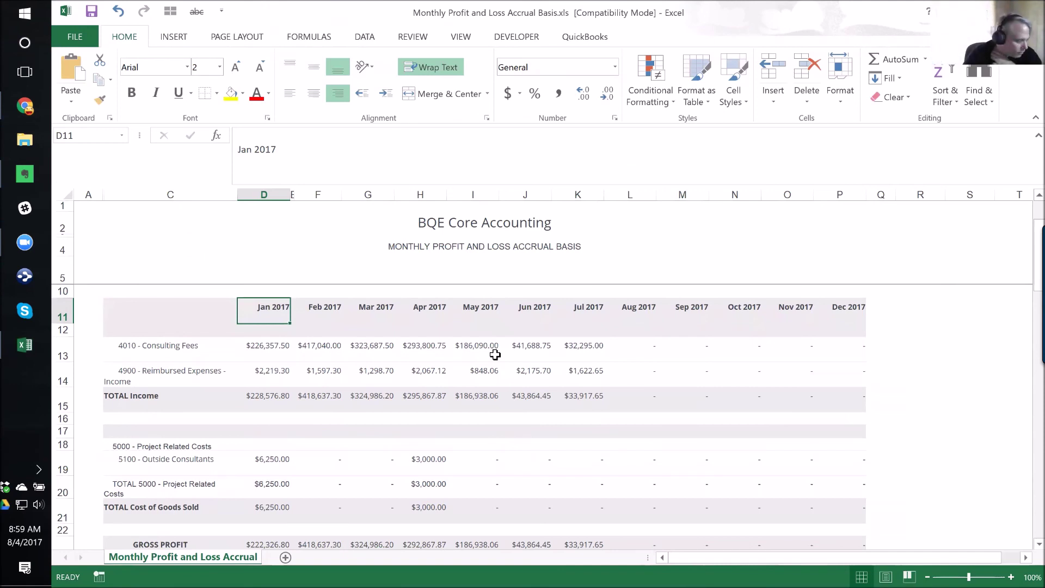
pyautogui.click(116, 302)
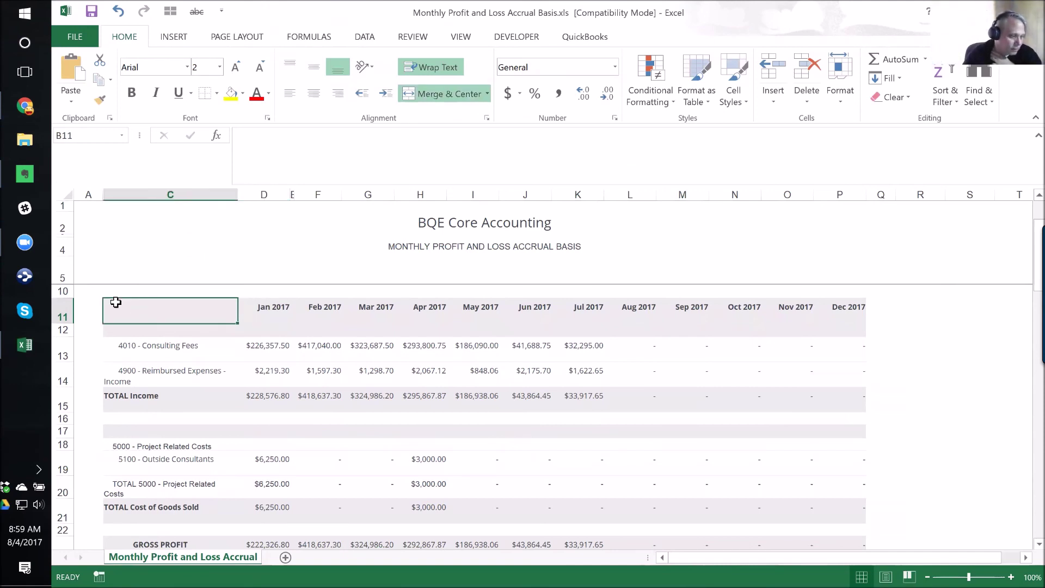
pyautogui.scroll(-4, 610, 379)
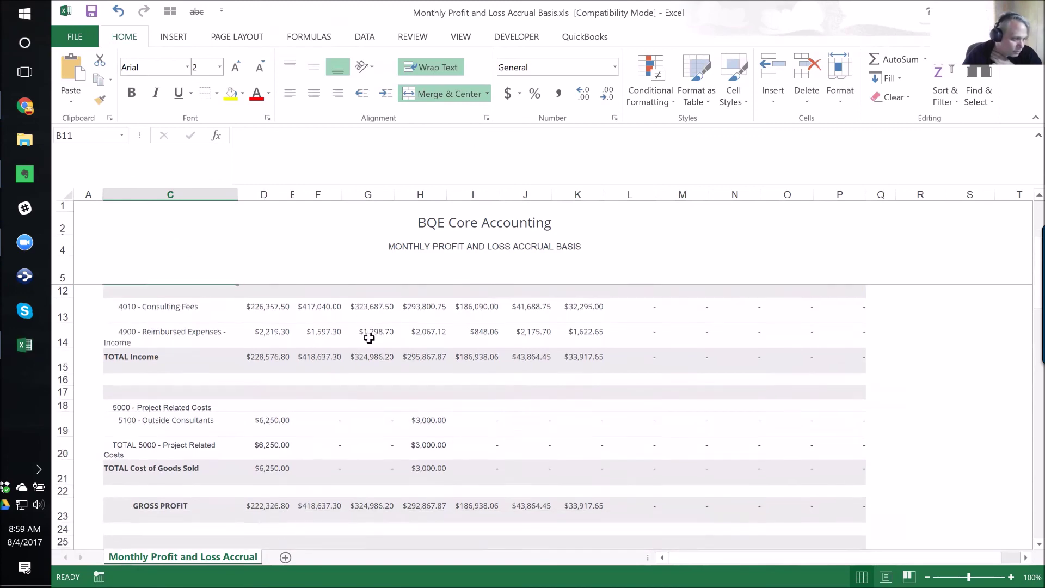
pyautogui.scroll(-6, 611, 378)
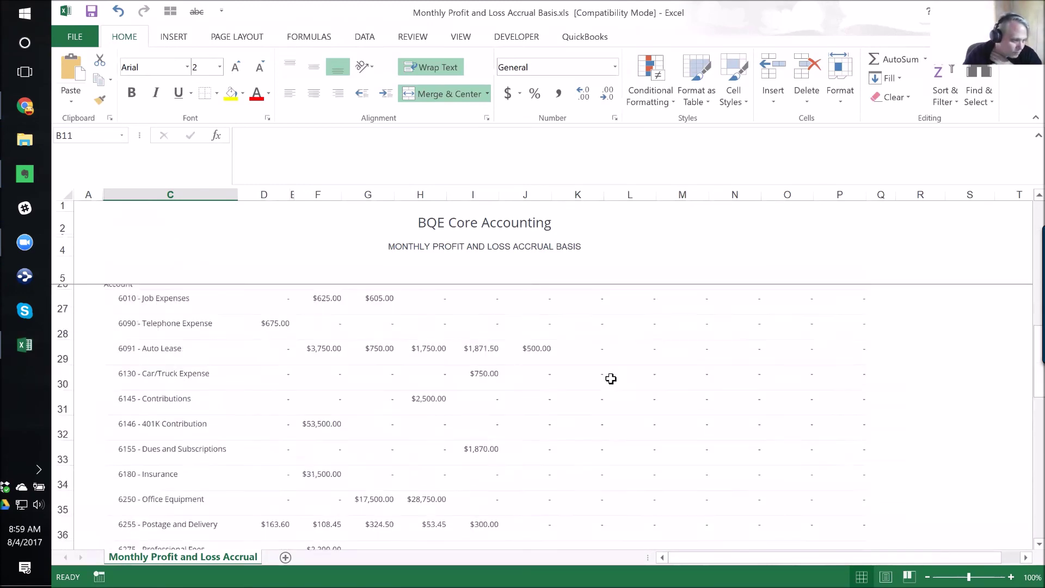
pyautogui.scroll(3, 610, 412)
pyautogui.scroll(7, 609, 412)
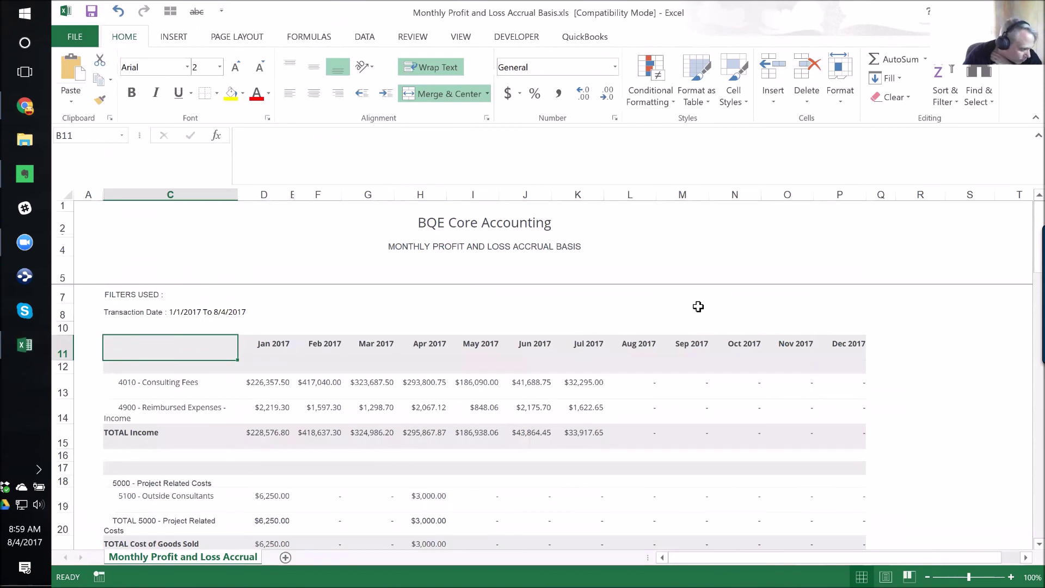
pyautogui.press('Right')
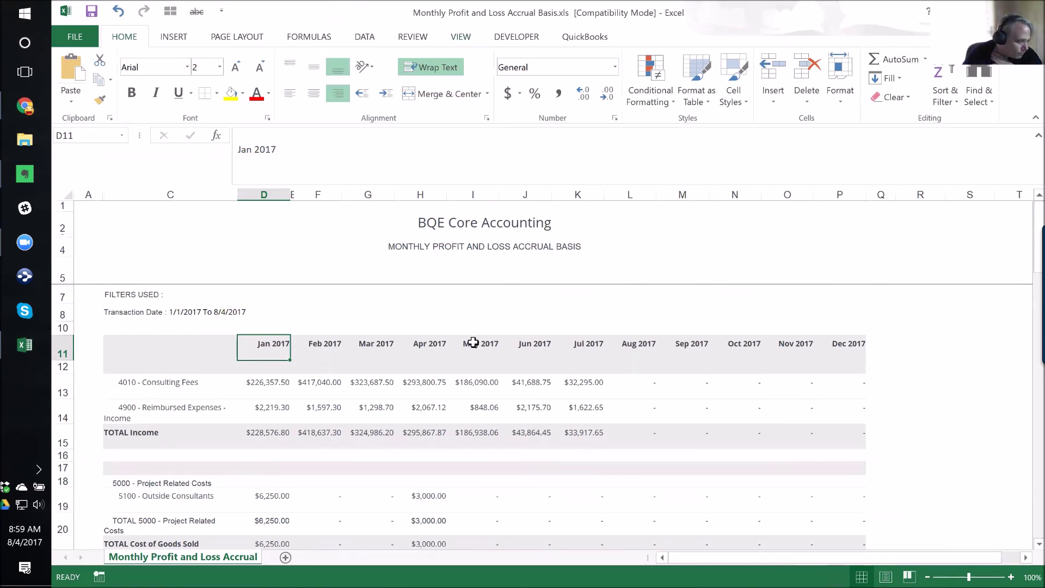
pyautogui.scroll(-4, 467, 403)
pyautogui.click(81, 393)
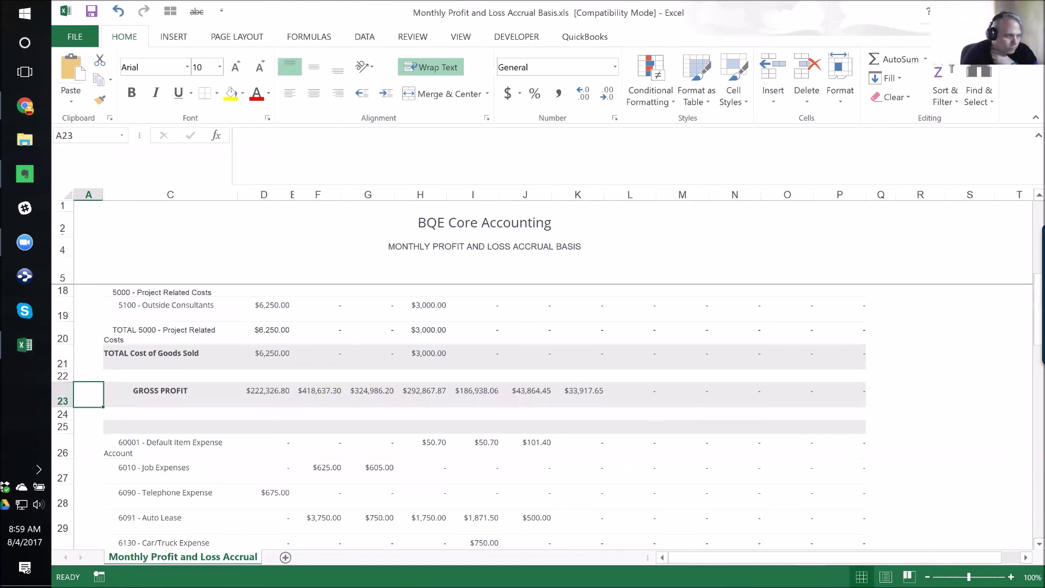
# - Switch back to Chrome, close the newly generated profit and loss report, and return to the Reports list
pyautogui.hotkey('alt', 'Tab')
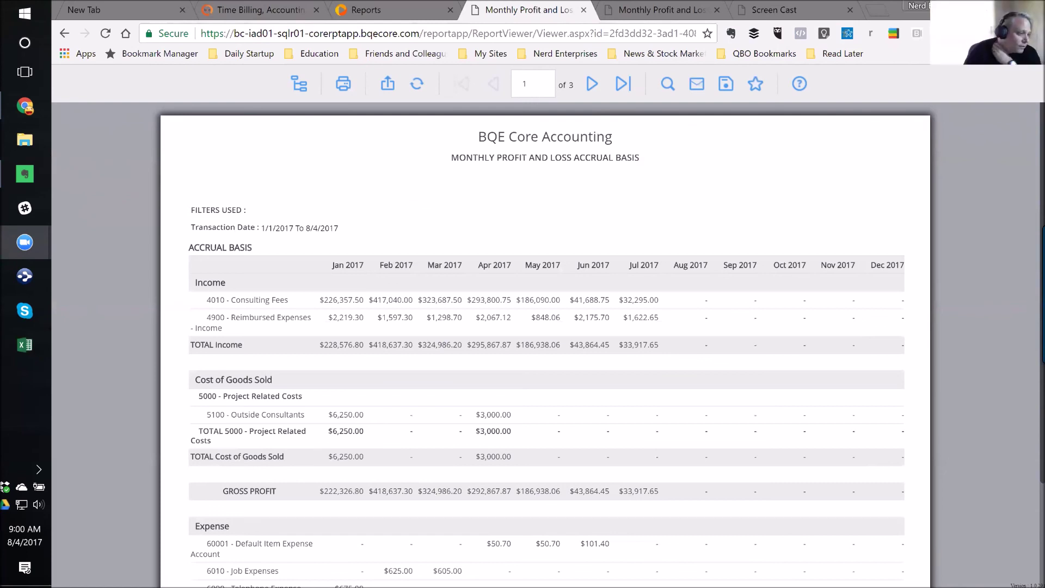
pyautogui.click(583, 10)
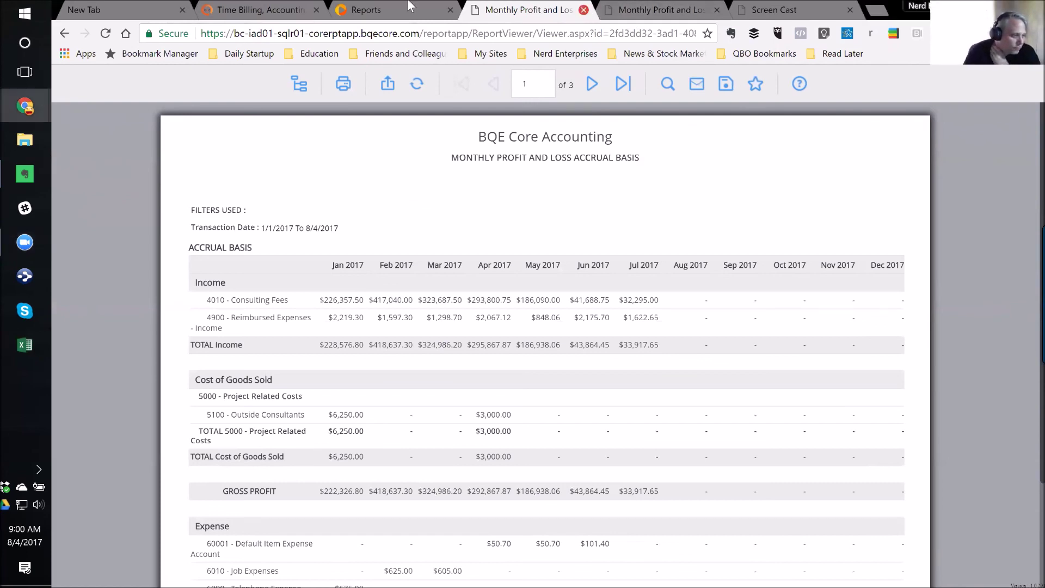
pyautogui.click(402, 9)
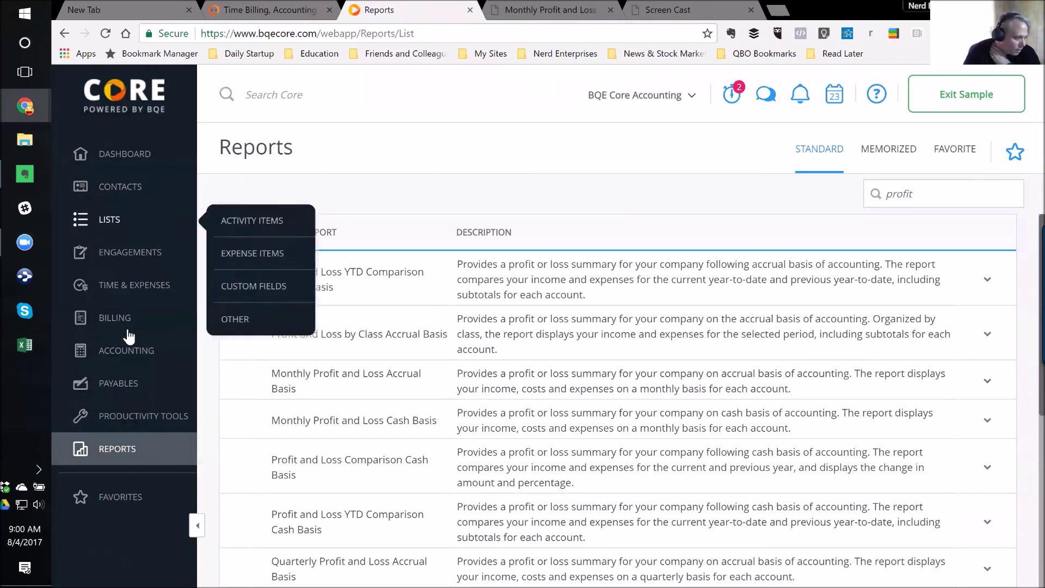
pyautogui.moveTo(125, 356)
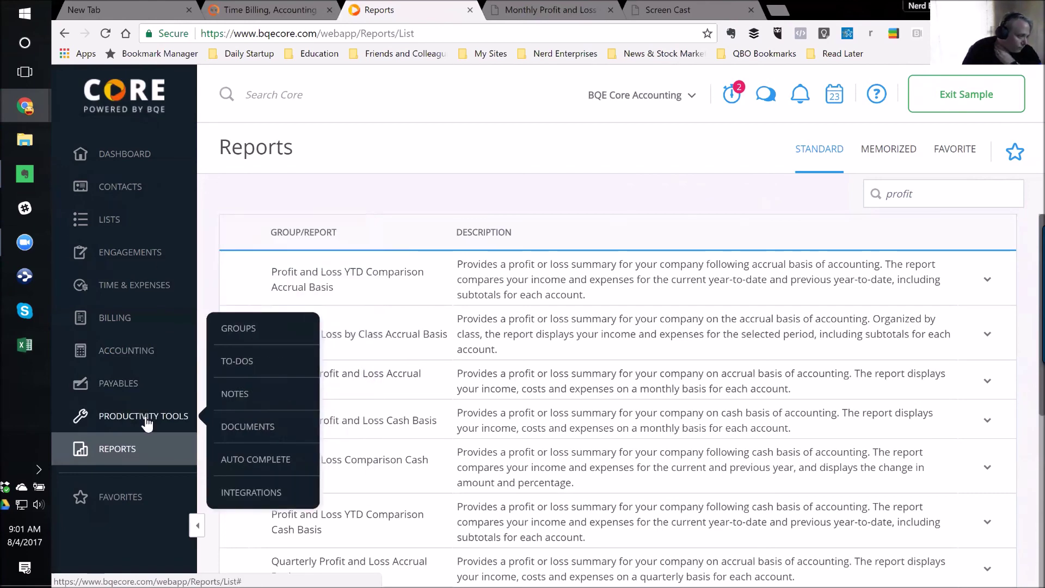
pyautogui.moveTo(117, 221)
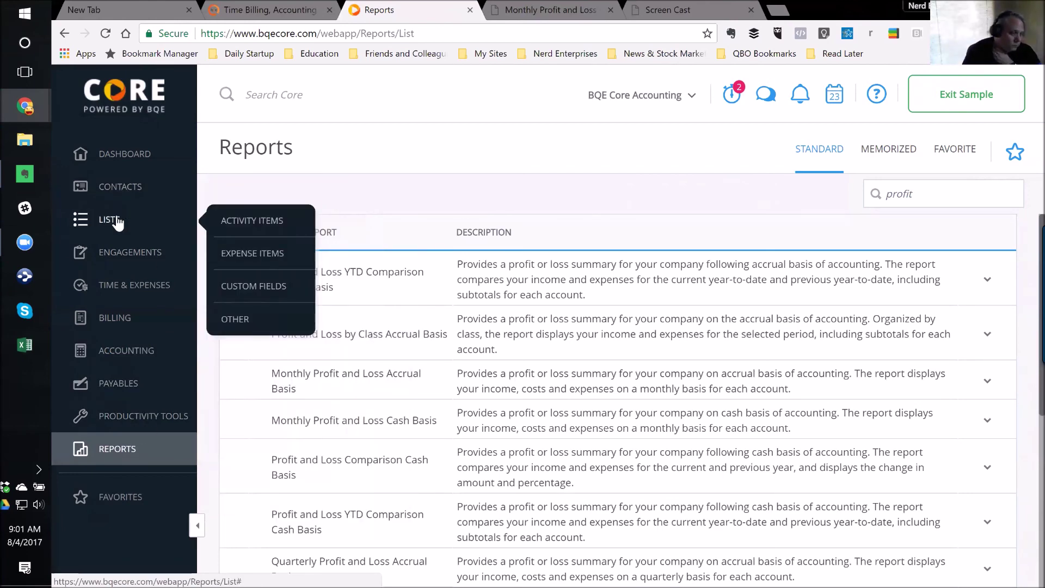